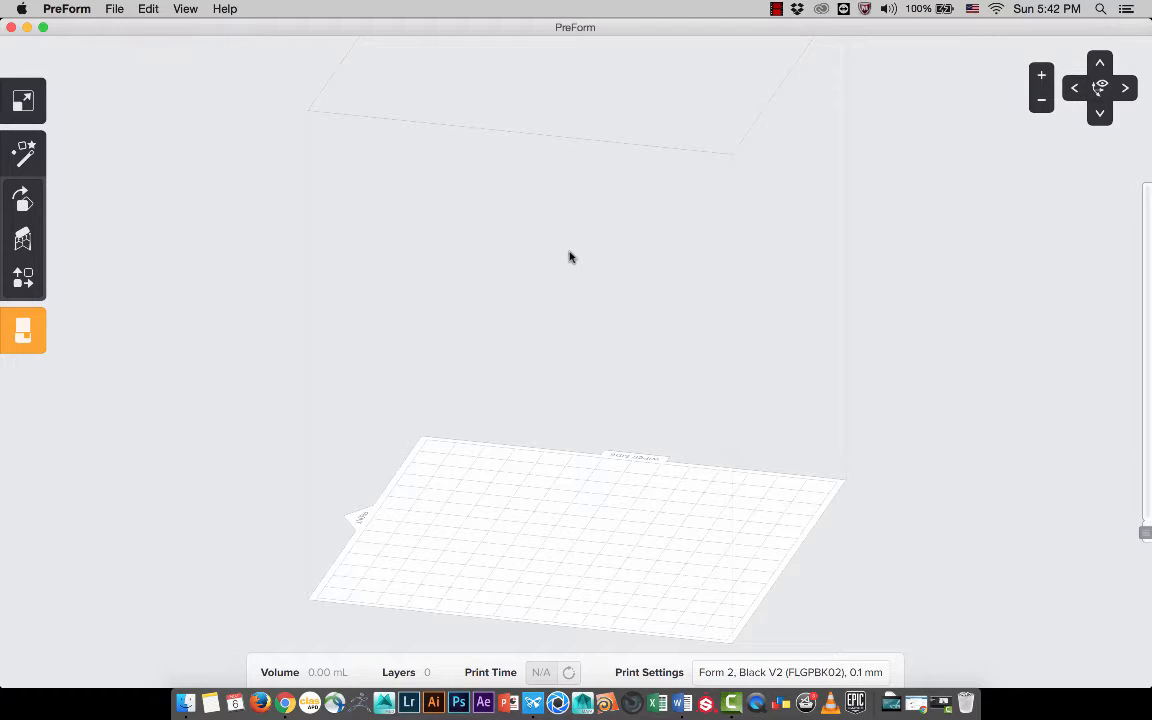
- Open the Handle.stl model from the To print folder
{"action": "left_click", "coordinate": [112, 9]}
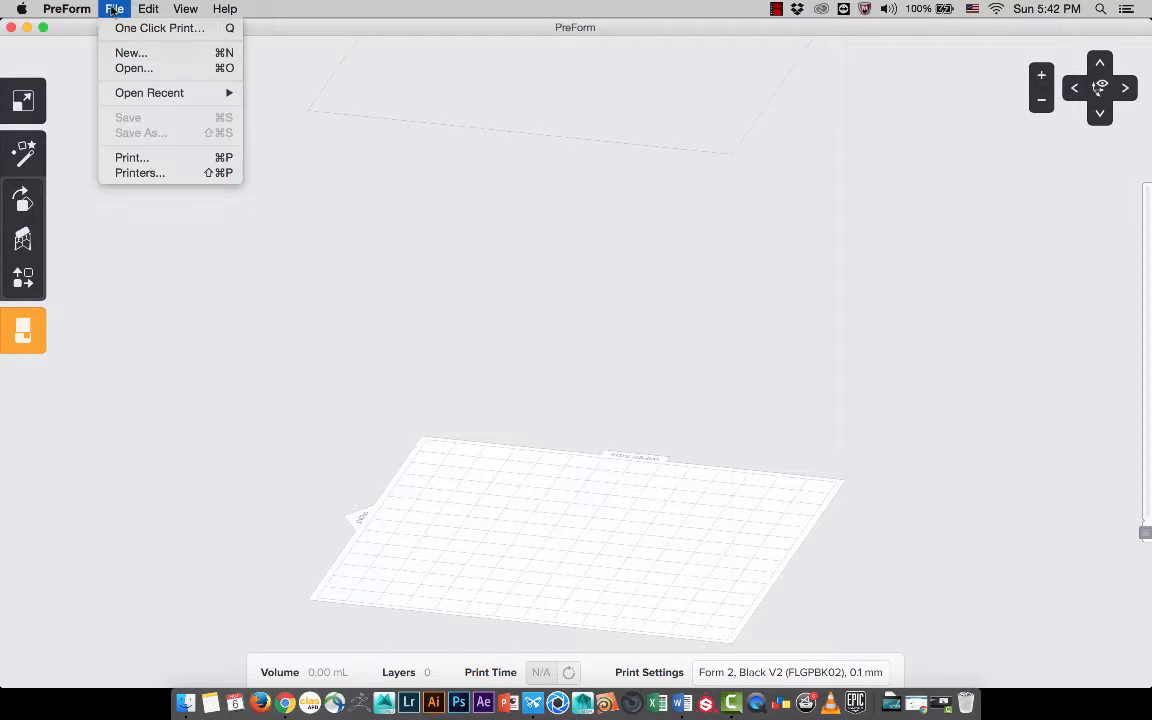
{"action": "left_click", "coordinate": [130, 68]}
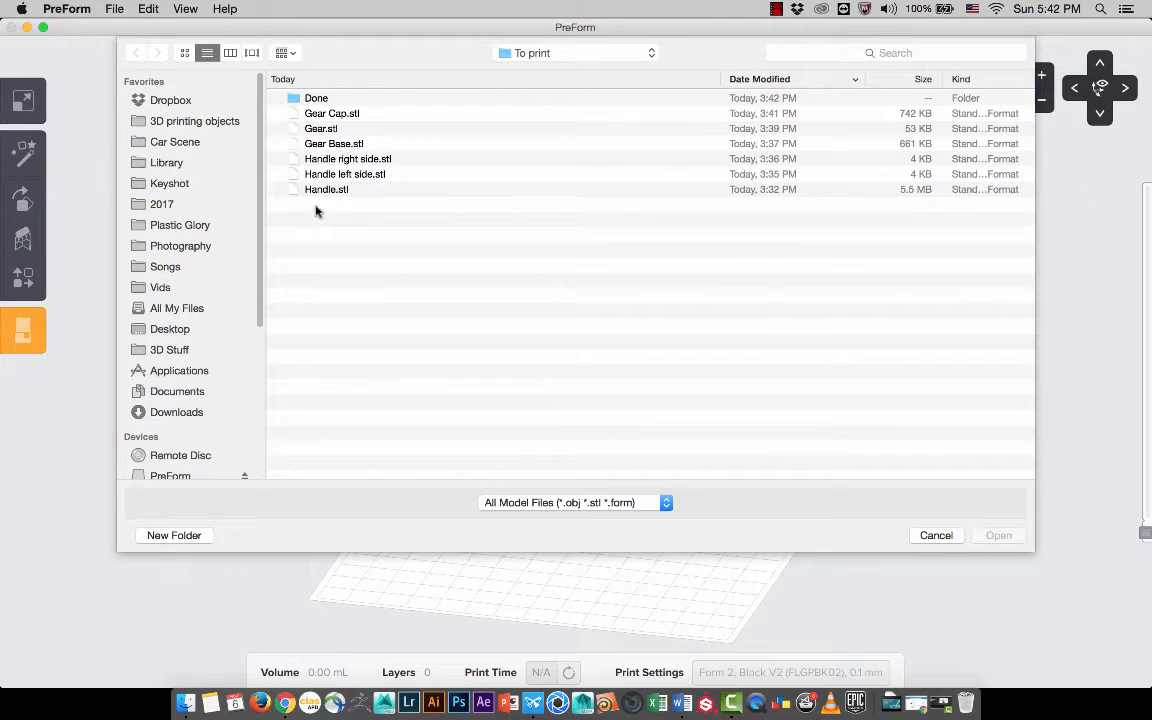
{"action": "left_click", "coordinate": [327, 189]}
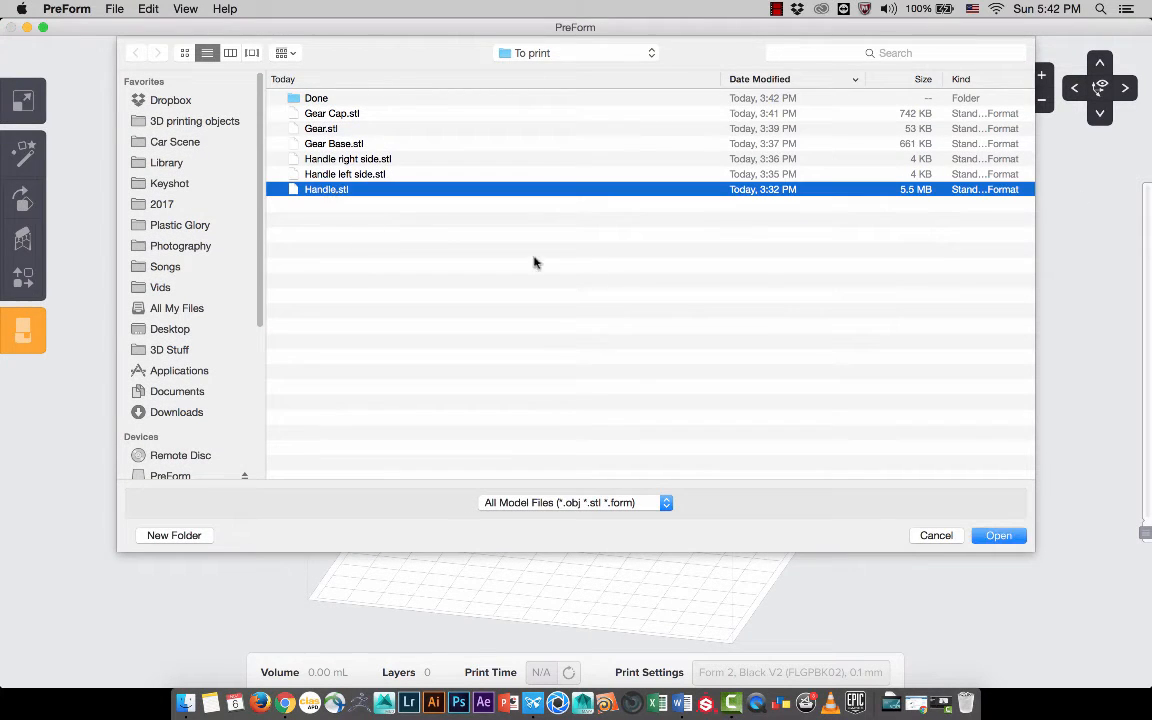
{"action": "double_click", "coordinate": [324, 190]}
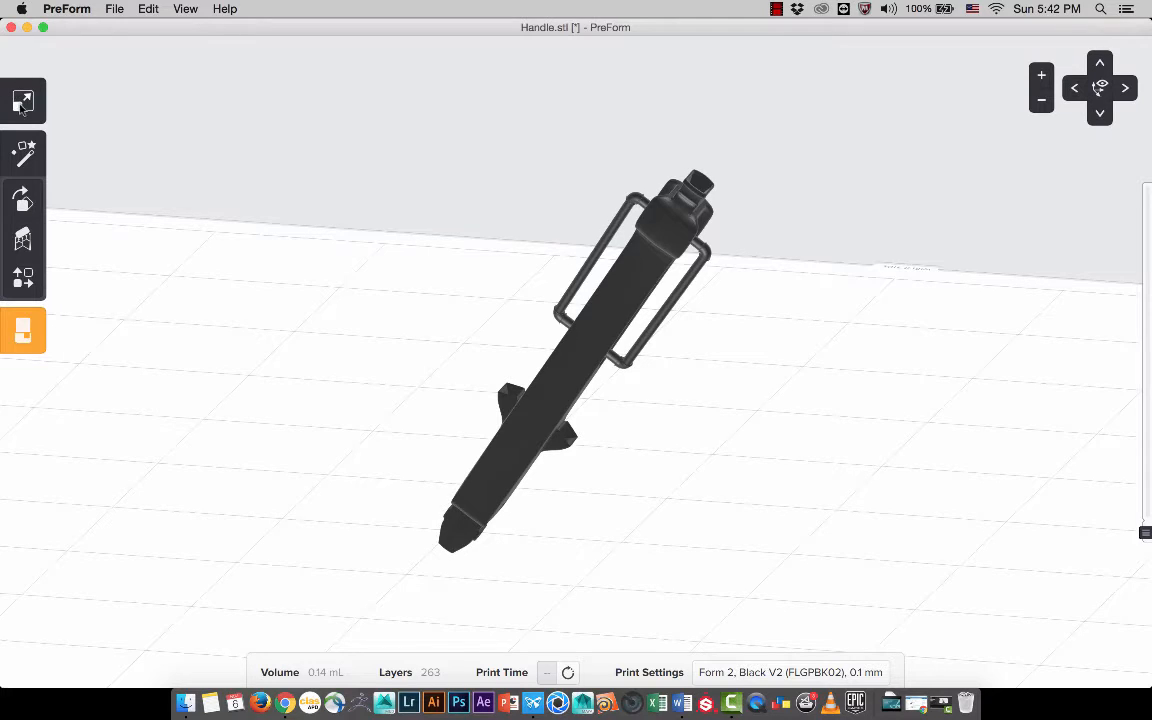
- Examine the handle model and the build volume from different viewing directions and up close
{"action": "left_click", "coordinate": [632, 228]}
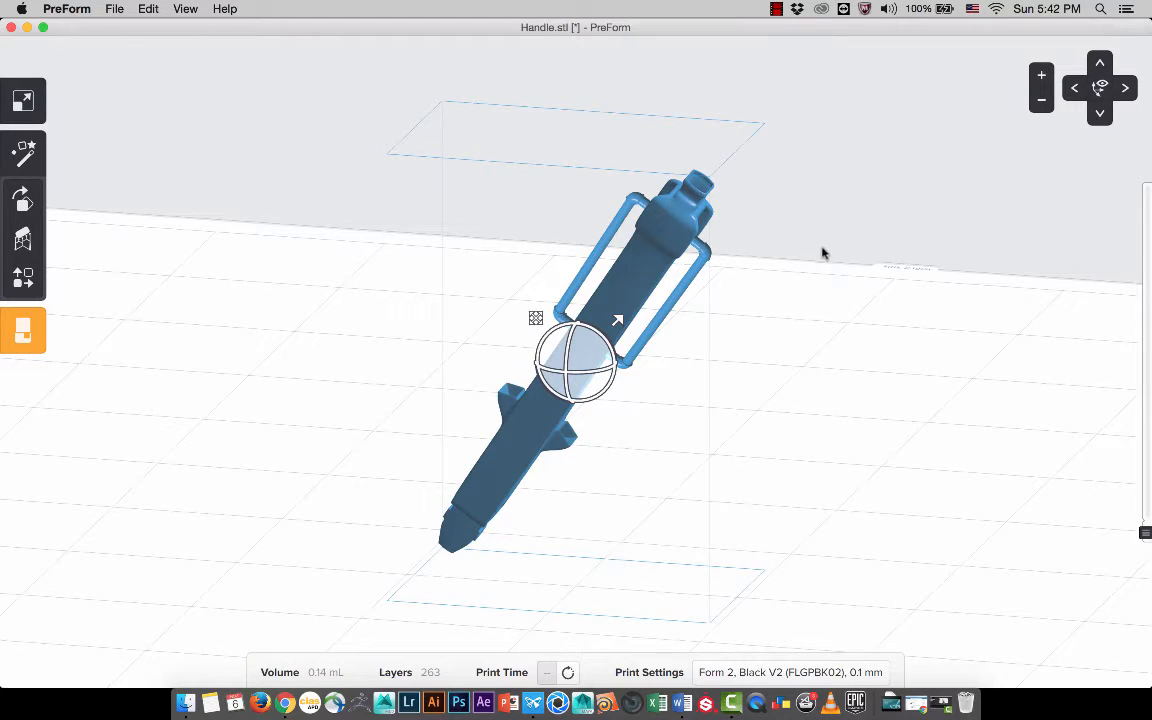
{"action": "left_click", "coordinate": [1123, 90]}
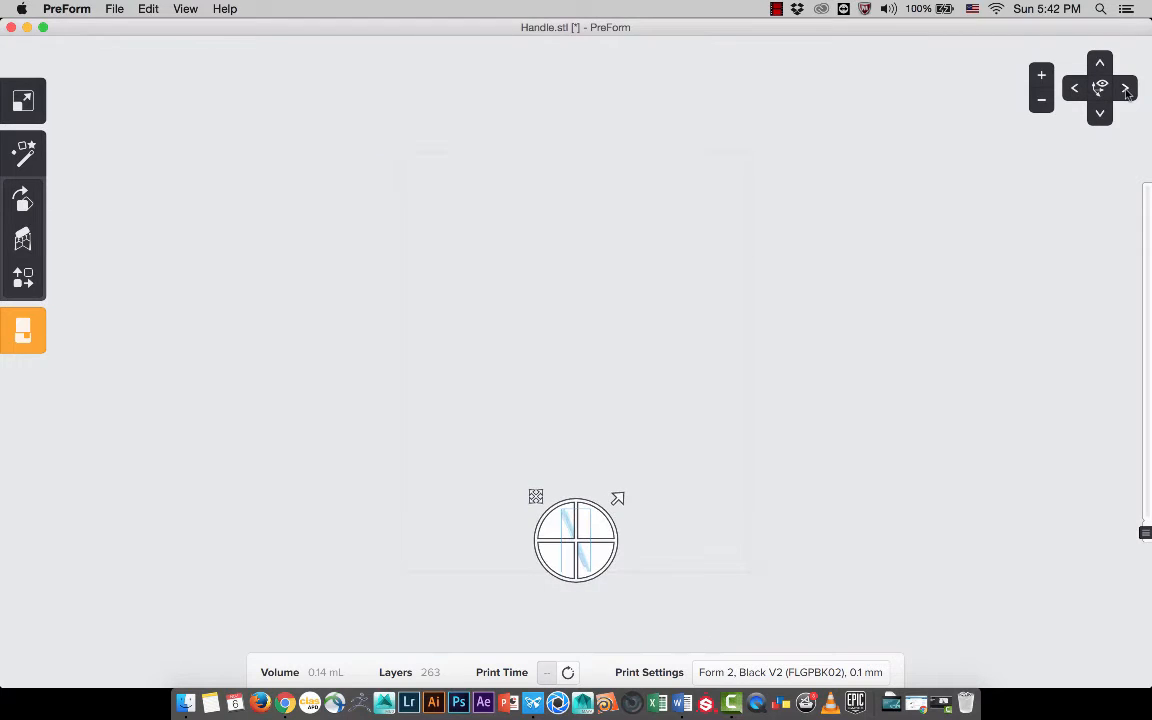
{"action": "left_click", "coordinate": [1078, 90]}
{"action": "left_click", "coordinate": [1100, 115]}
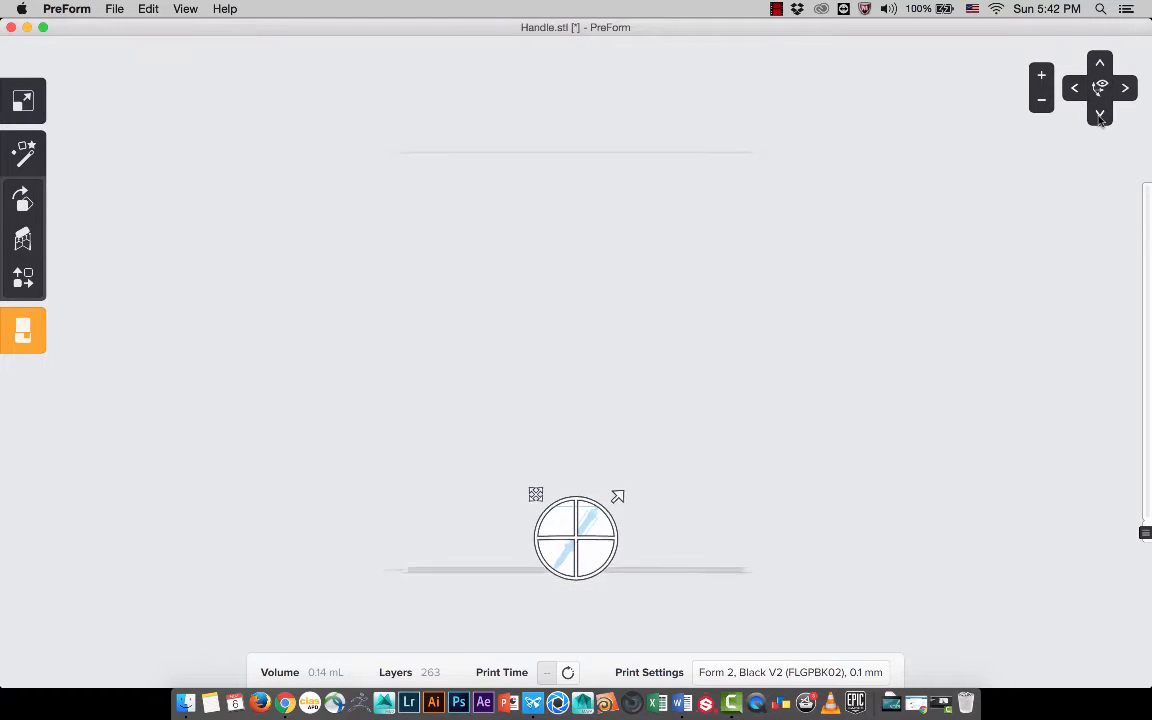
{"action": "left_click", "coordinate": [1100, 64]}
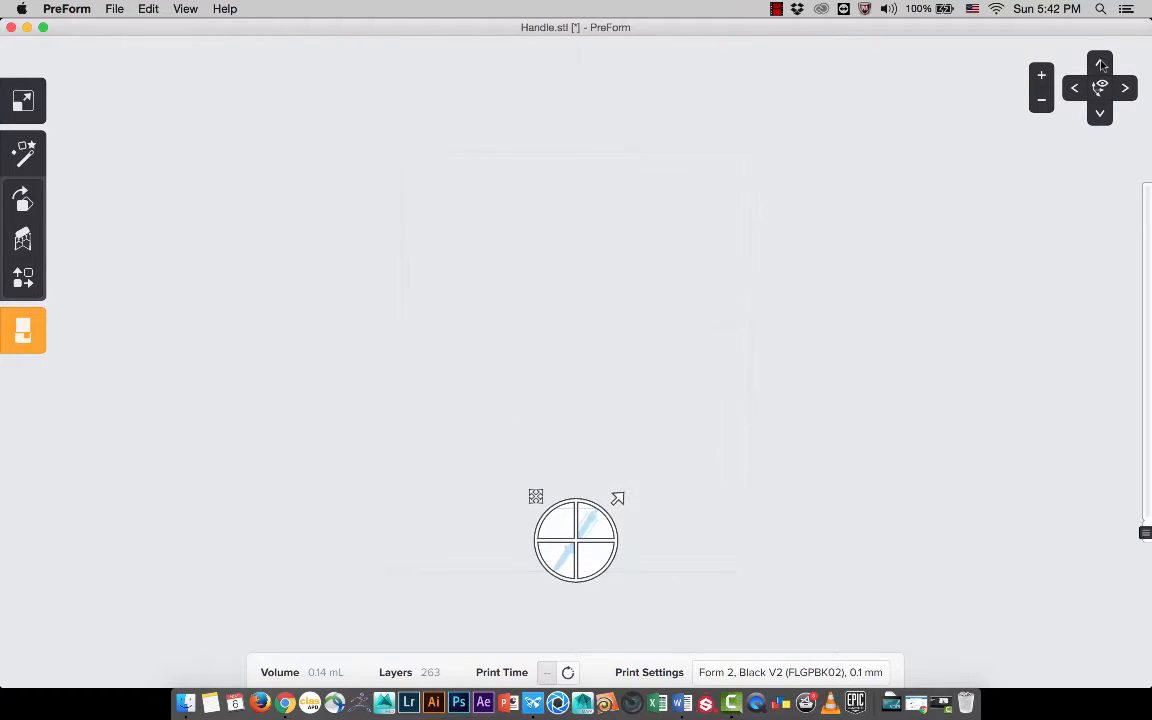
{"action": "left_click", "coordinate": [1100, 115]}
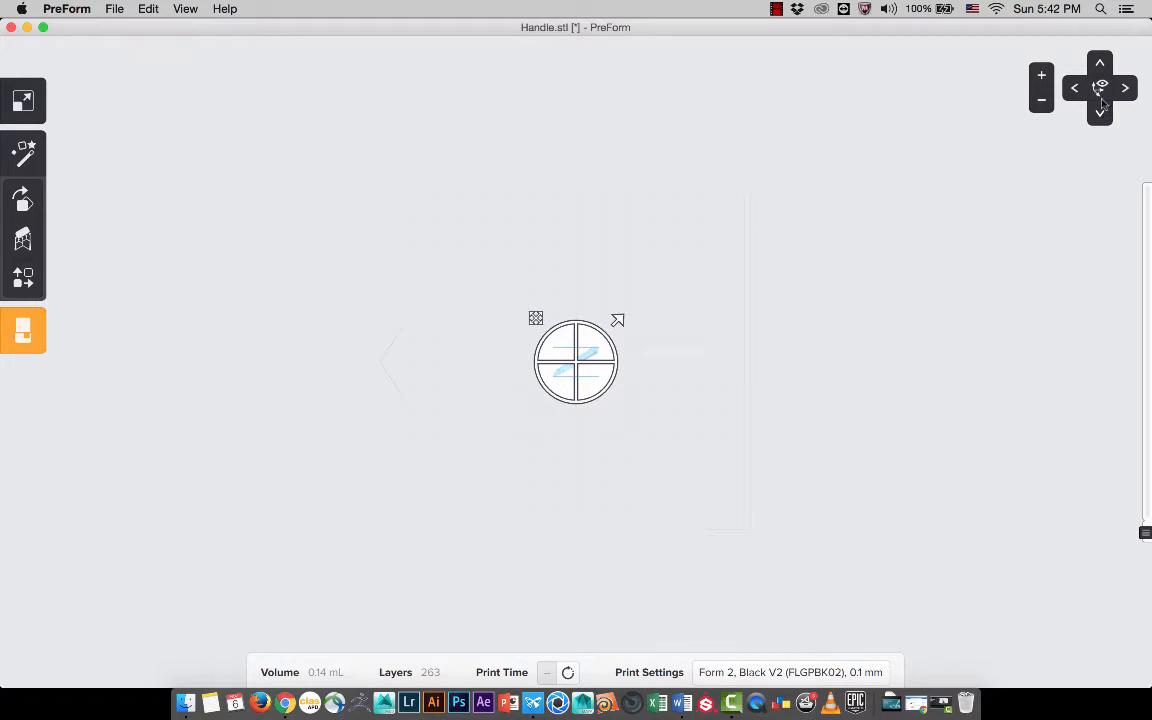
{"action": "left_click", "coordinate": [1102, 104]}
{"action": "left_click_drag", "start_coordinate": [897, 257], "coordinate": [836, 287]}
{"action": "left_click", "coordinate": [665, 280]}
{"action": "right_click_drag", "start_coordinate": [819, 282], "coordinate": [697, 313]}
{"action": "left_click", "coordinate": [697, 313]}
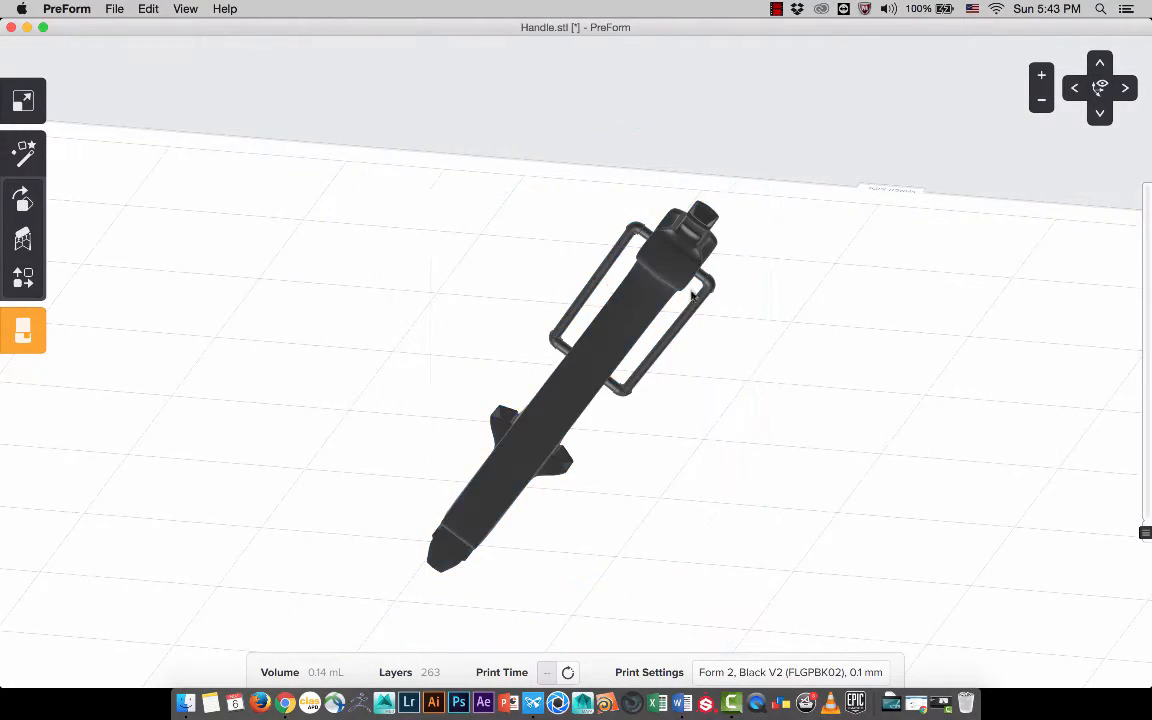
- Set the handle model's scale to 2
{"action": "left_click", "coordinate": [630, 295]}
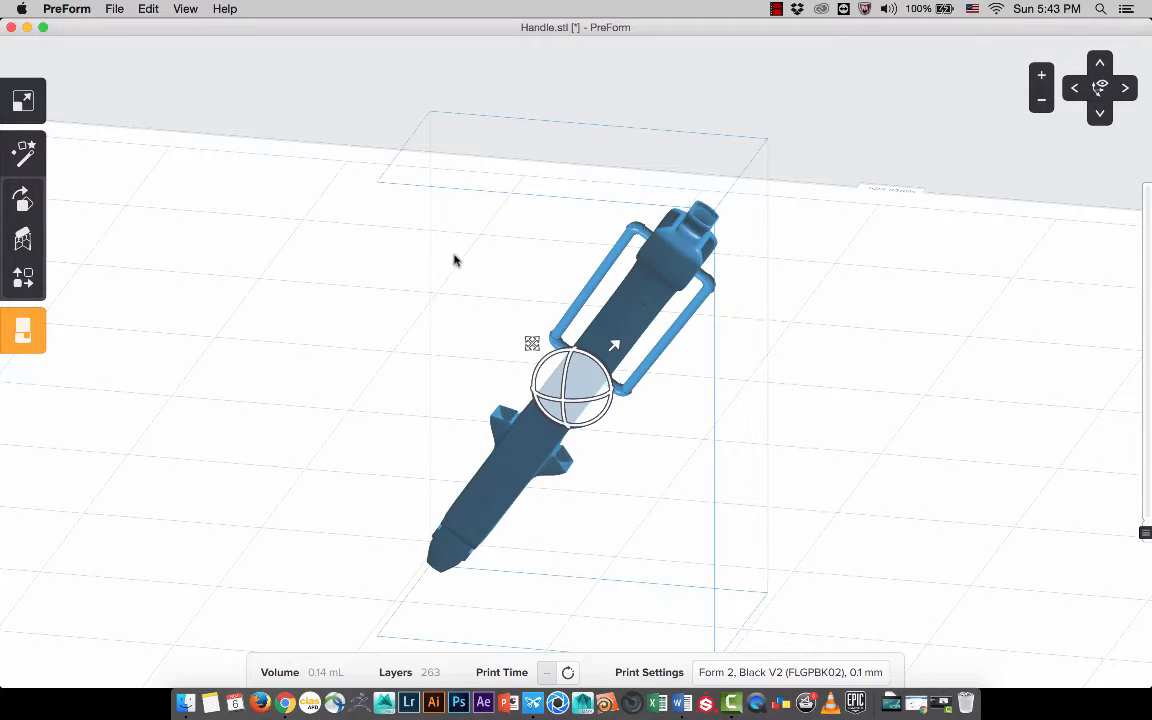
{"action": "left_click", "coordinate": [37, 108]}
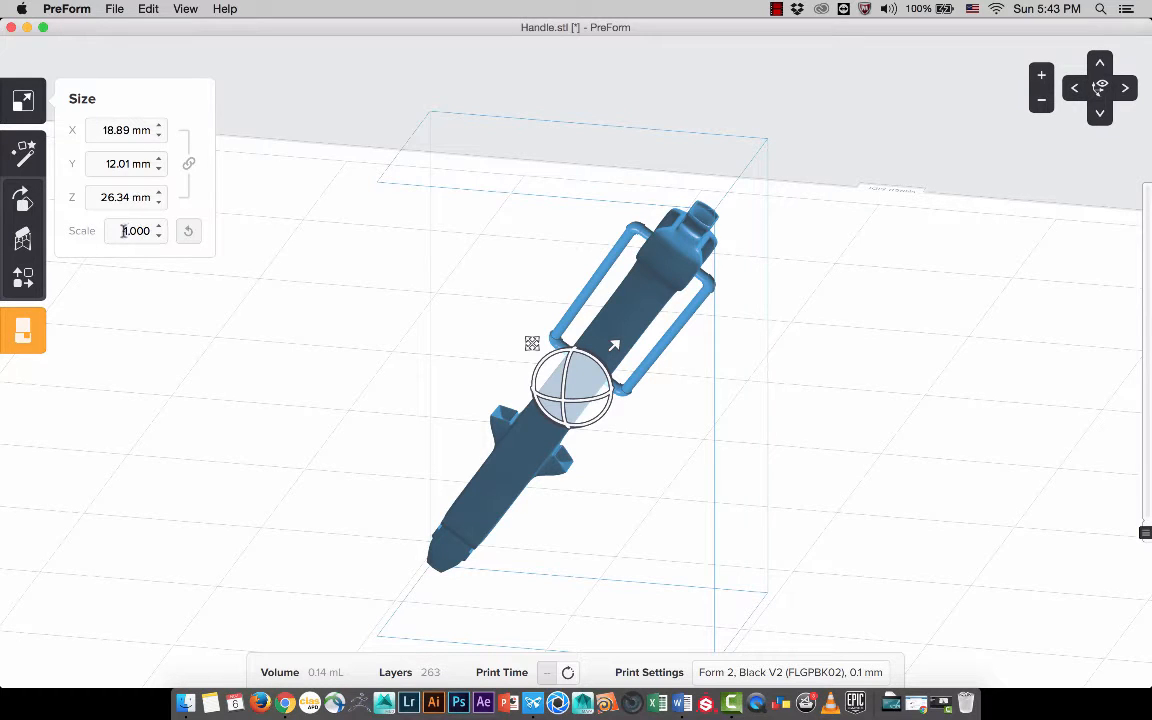
{"action": "left_click_drag", "start_coordinate": [123, 231], "coordinate": [180, 236]}
{"action": "type", "text": "2"}
{"action": "key", "text": "Return"}
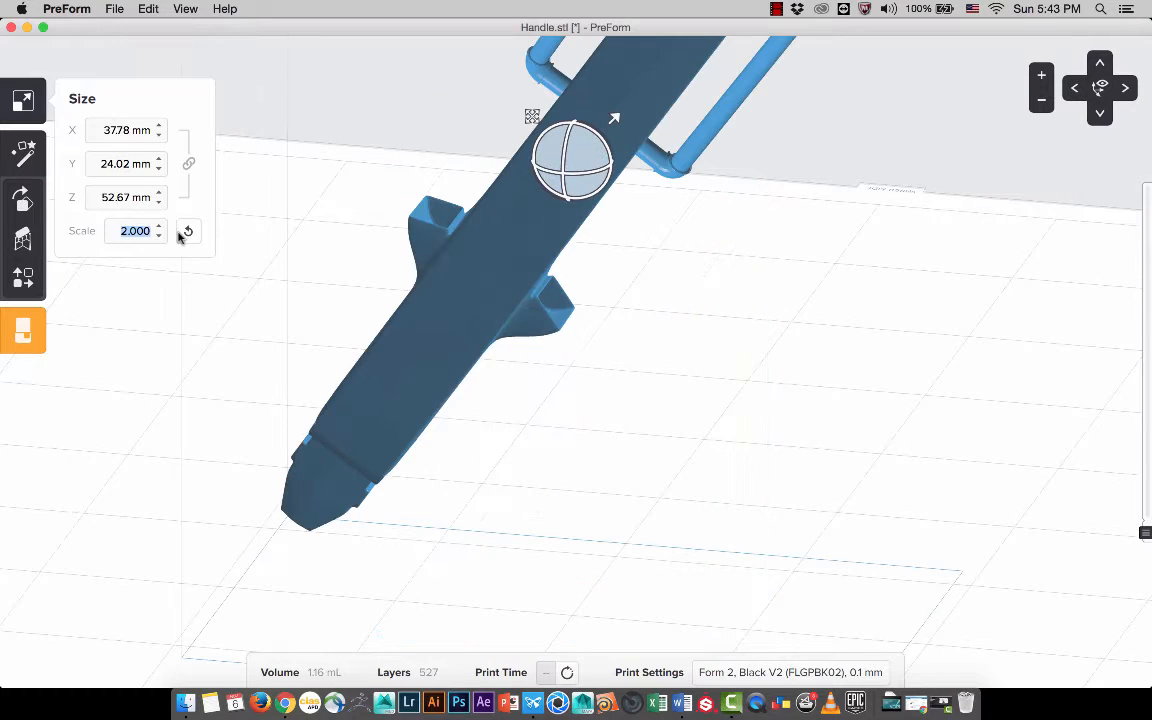
{"action": "scroll", "coordinate": [491, 164], "scroll_direction": "down", "scroll_amount": 5}
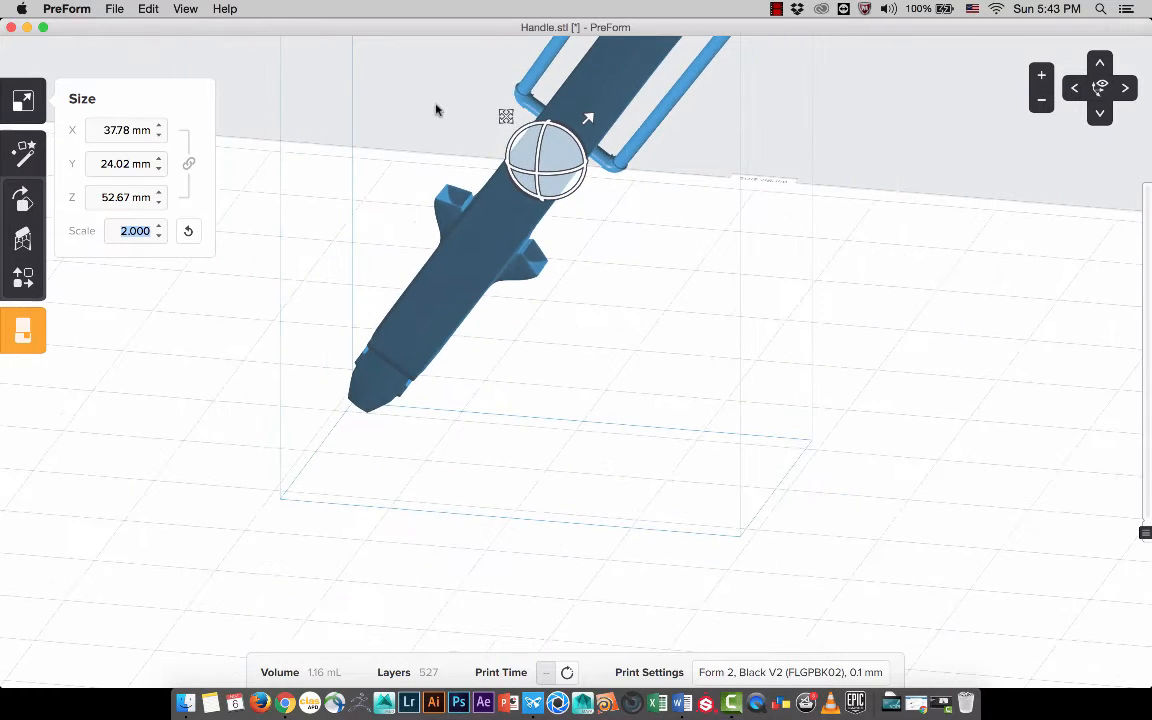
{"action": "middle_click_drag", "start_coordinate": [437, 110], "coordinate": [417, 320]}
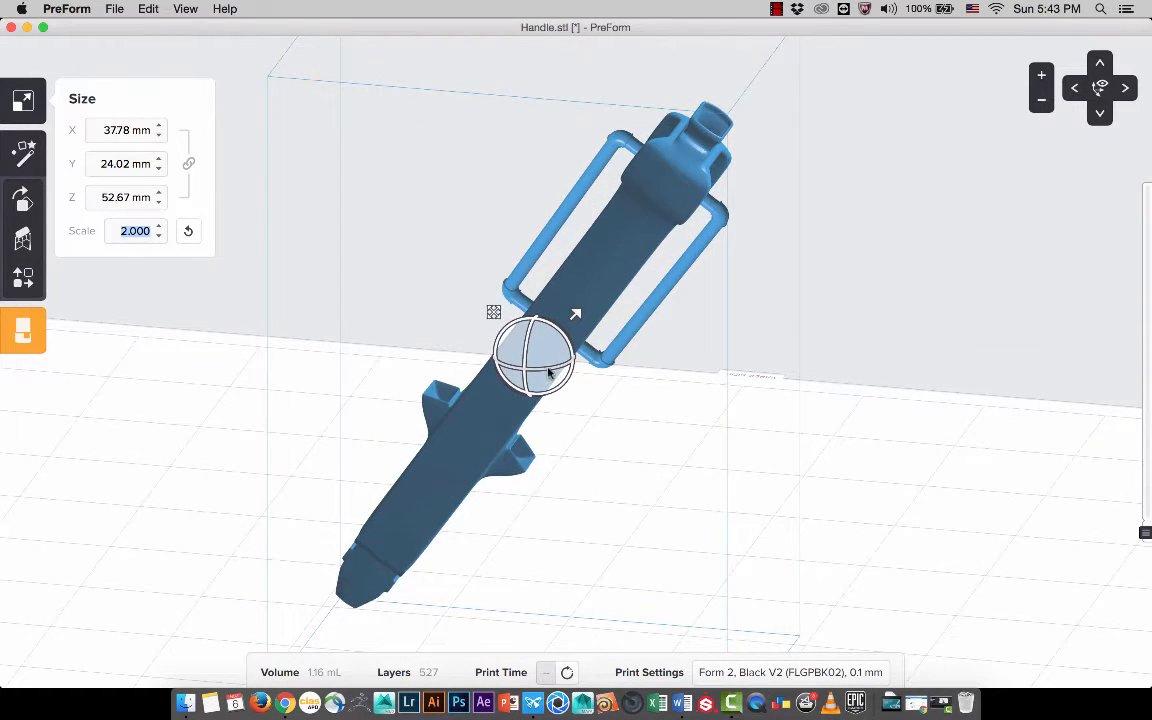
- Tilt the handle freehand with its rotation sphere and enlarge it slightly with its scaling handle
{"action": "left_click_drag", "start_coordinate": [548, 372], "coordinate": [420, 319]}
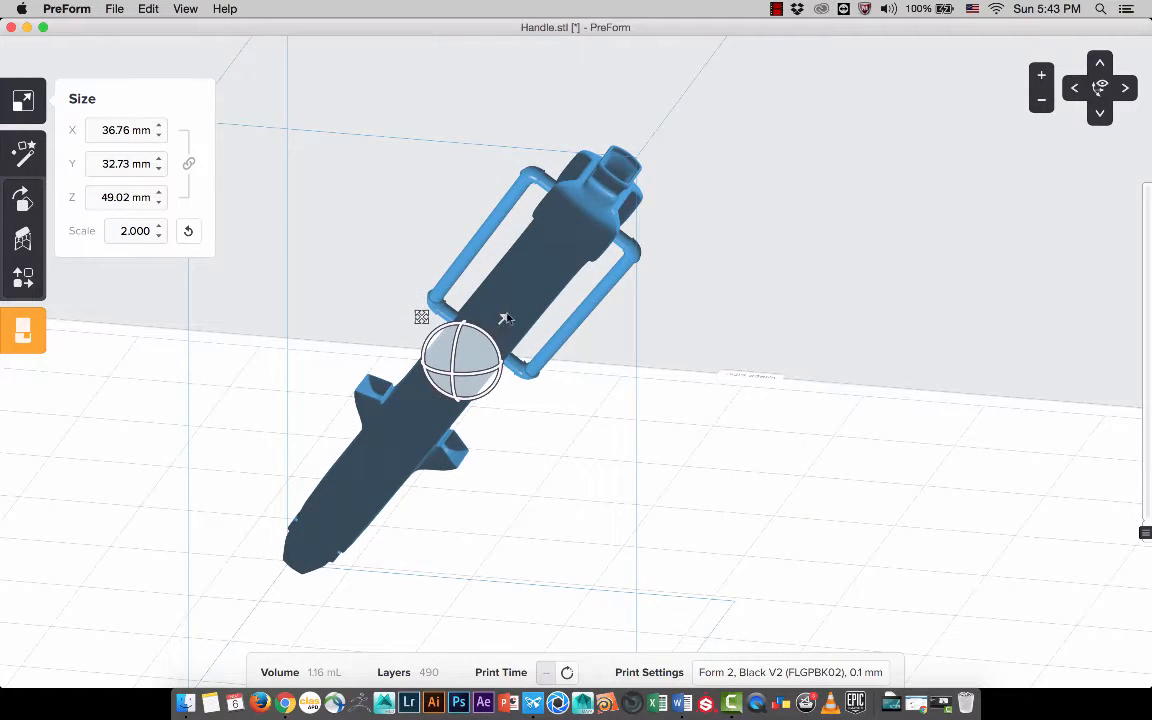
{"action": "mouse_move", "coordinate": [507, 318]}
{"action": "left_mouse_down"}
{"action": "mouse_move", "coordinate": [514, 303]}
{"action": "mouse_move", "coordinate": [505, 315]}
{"action": "left_mouse_up"}
{"action": "middle_click_drag", "start_coordinate": [285, 345], "coordinate": [380, 351]}
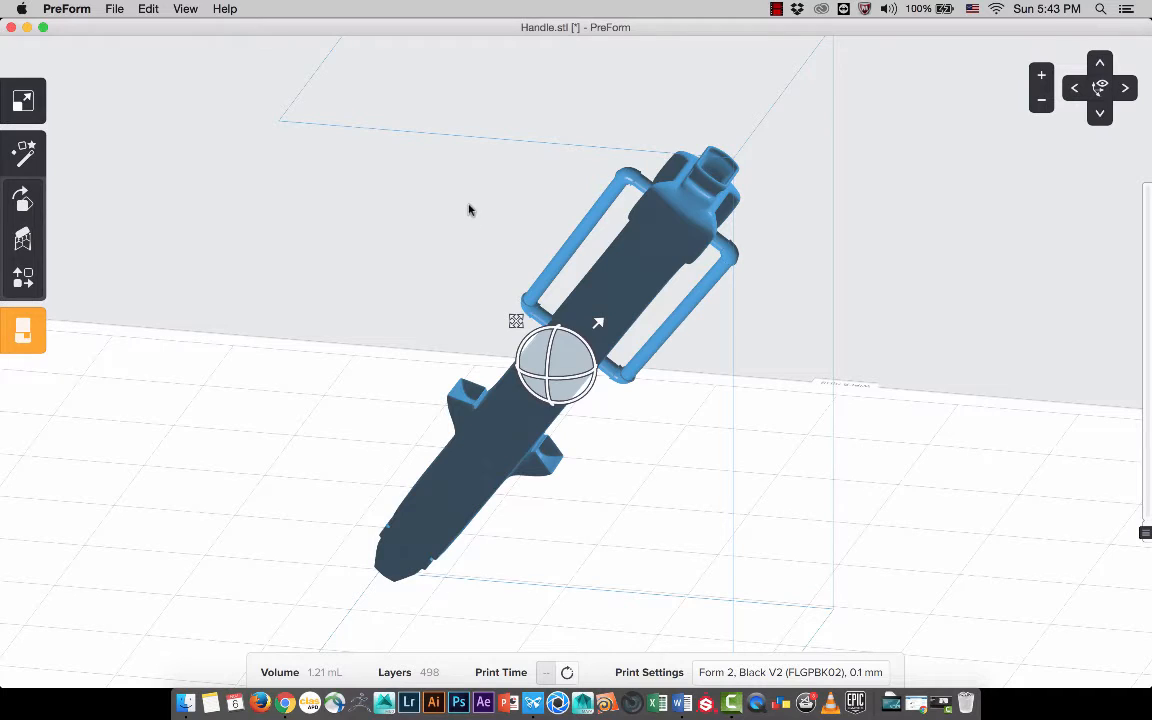
- Run One Click Print on the handle to generate its orientation and supports, and dismiss the print dialog without sending the job
{"action": "left_click", "coordinate": [424, 190]}
{"action": "left_click", "coordinate": [612, 232]}
{"action": "left_click", "coordinate": [25, 152]}
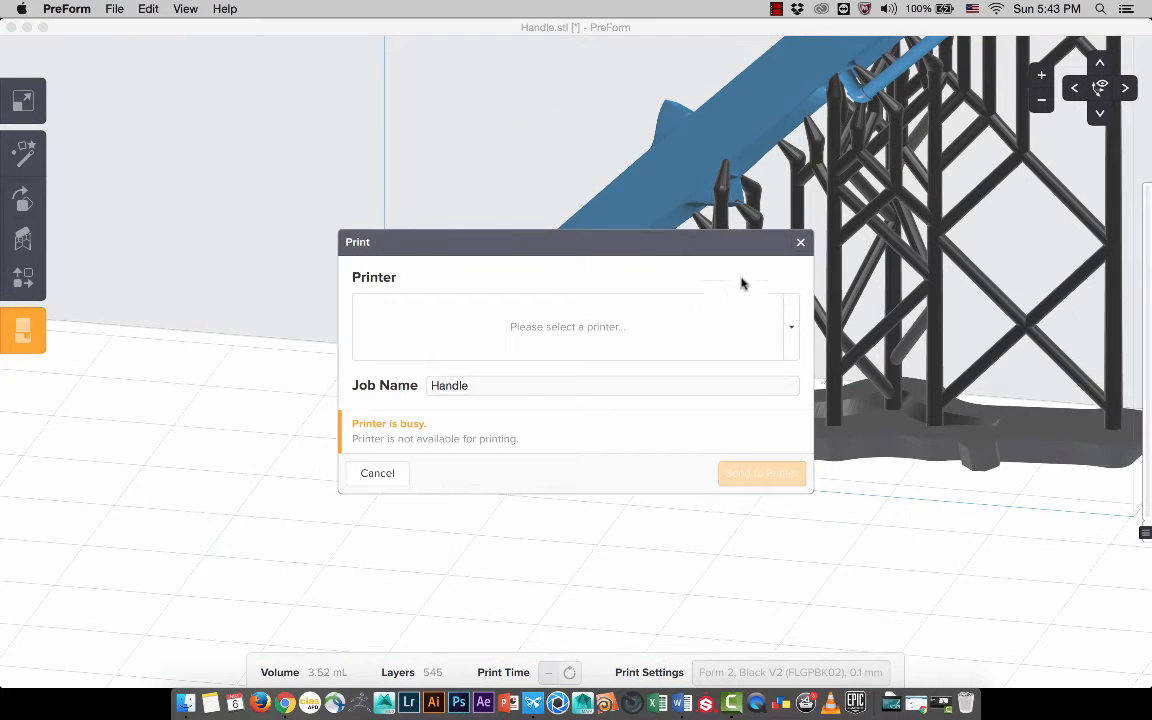
{"action": "left_click", "coordinate": [379, 474]}
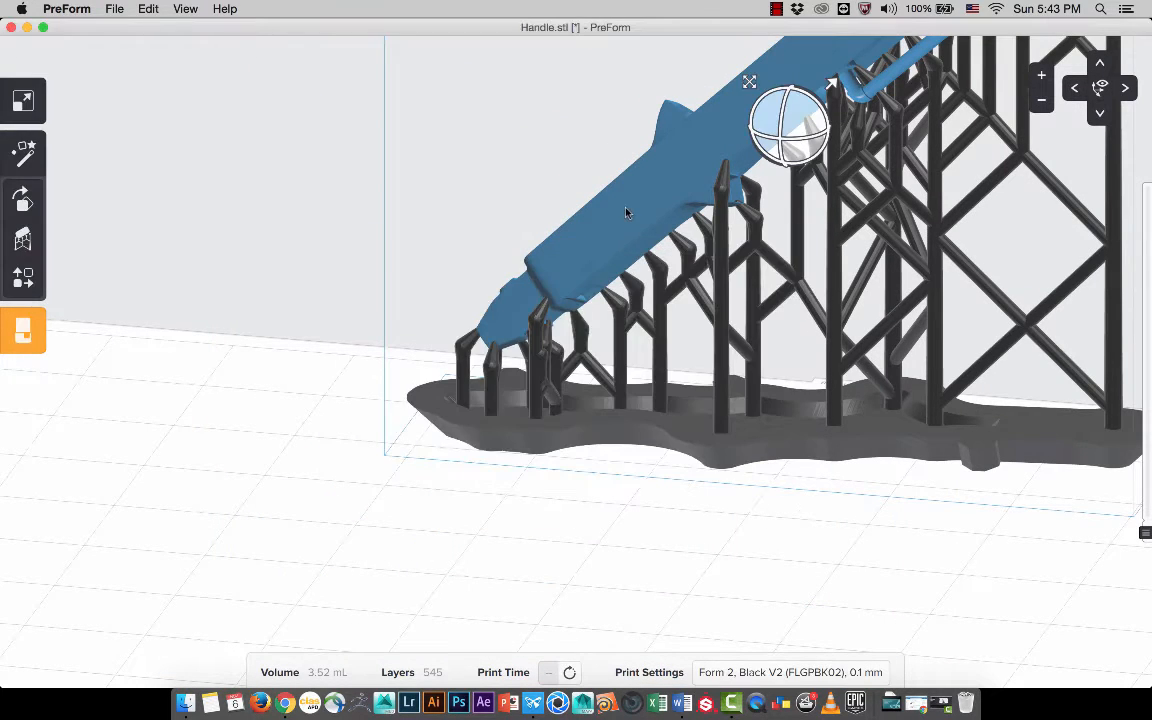
- Examine the generated supports and raft around the handle from several angles and zoom levels
{"action": "double_click", "coordinate": [590, 241]}
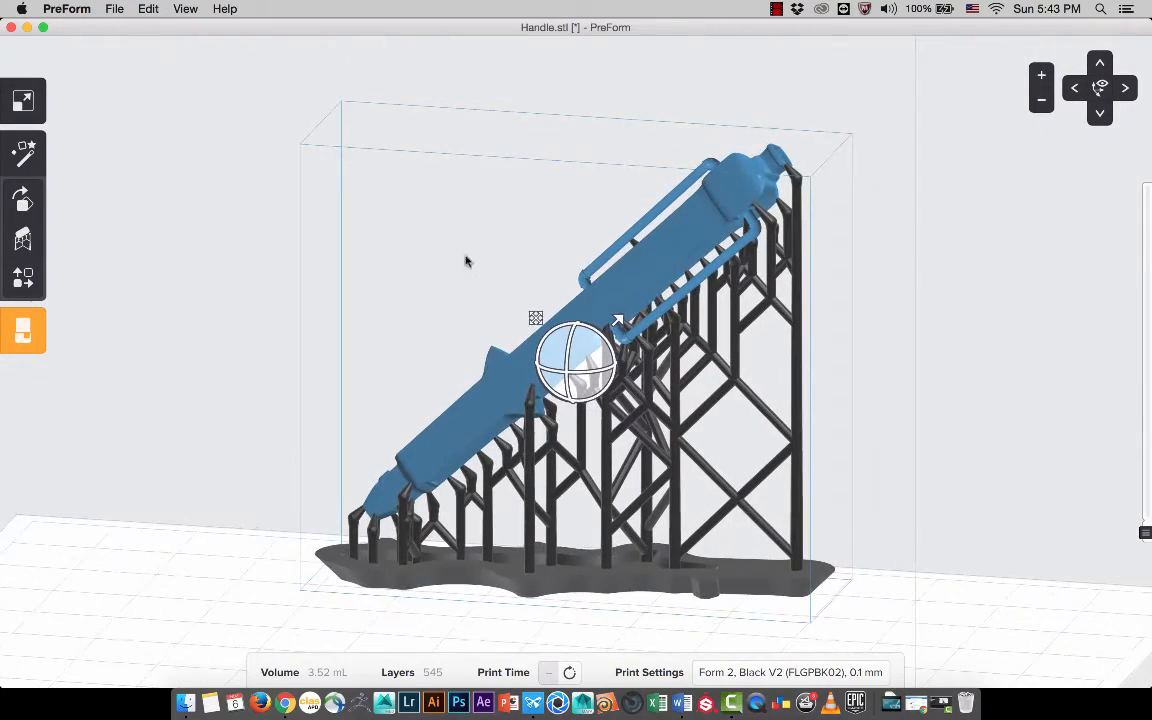
{"action": "left_click", "coordinate": [421, 264]}
{"action": "left_click_drag", "start_coordinate": [522, 276], "coordinate": [669, 283]}
{"action": "right_click_drag", "start_coordinate": [332, 289], "coordinate": [987, 311]}
{"action": "scroll", "coordinate": [594, 252], "scroll_direction": "up", "scroll_amount": 5}
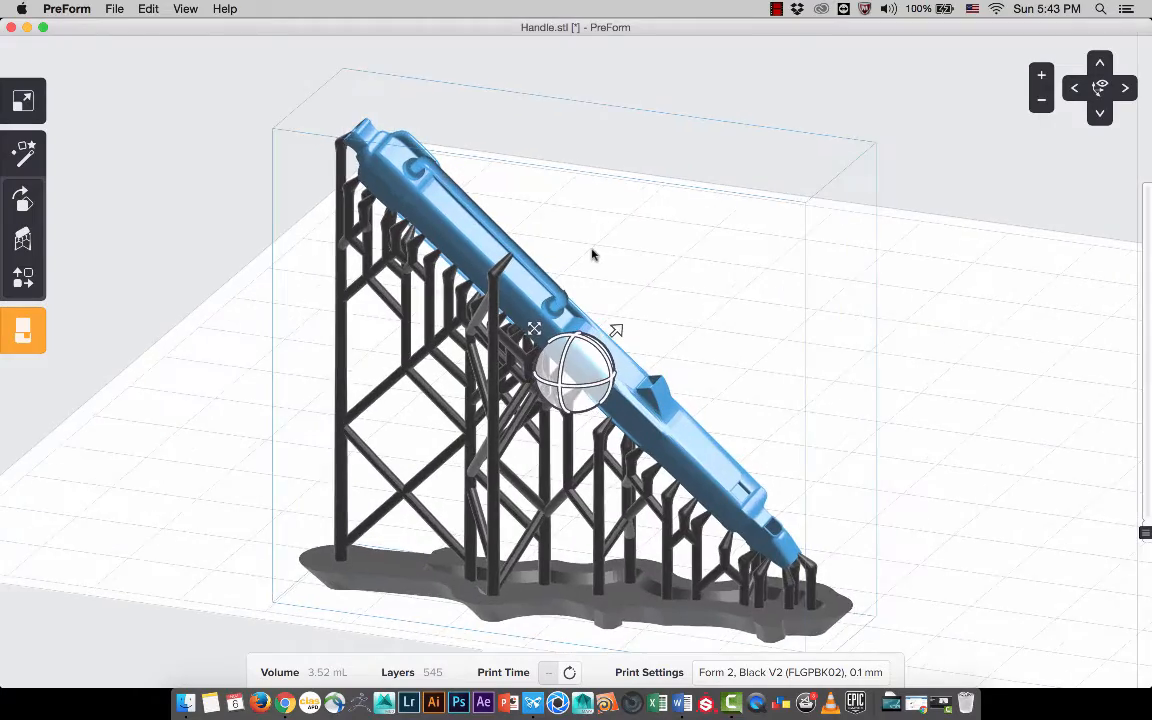
{"action": "scroll", "coordinate": [592, 254], "scroll_direction": "up", "scroll_amount": 6}
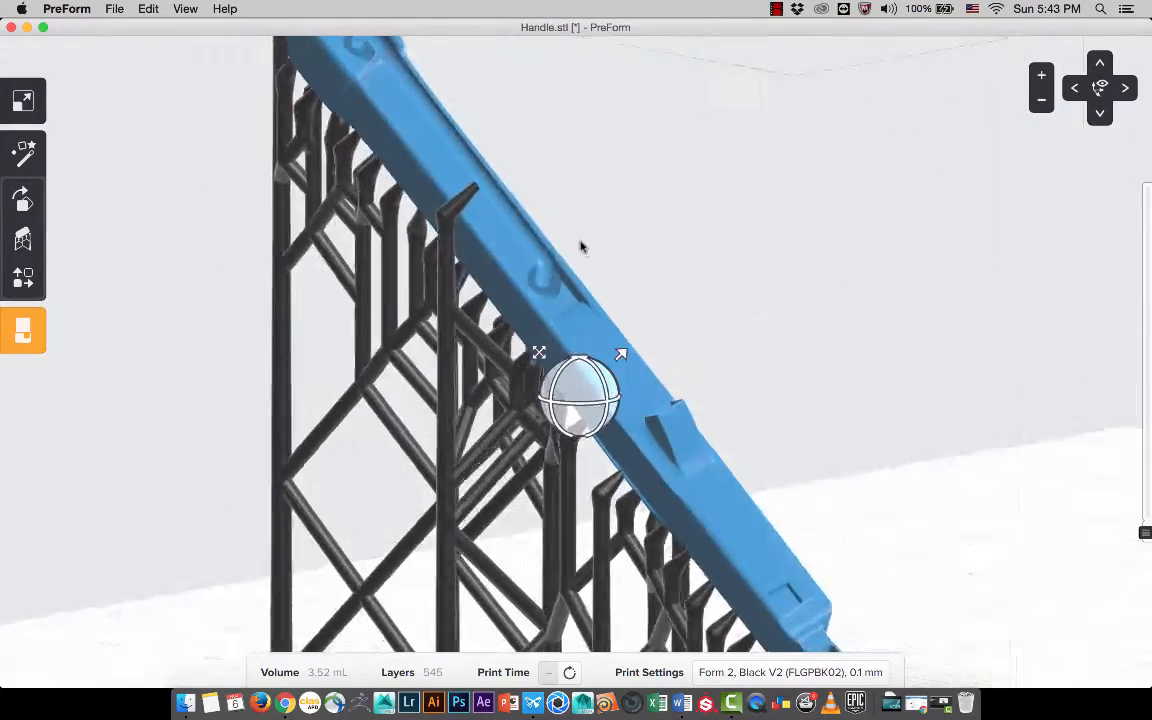
{"action": "right_click_drag", "start_coordinate": [582, 247], "coordinate": [744, 330]}
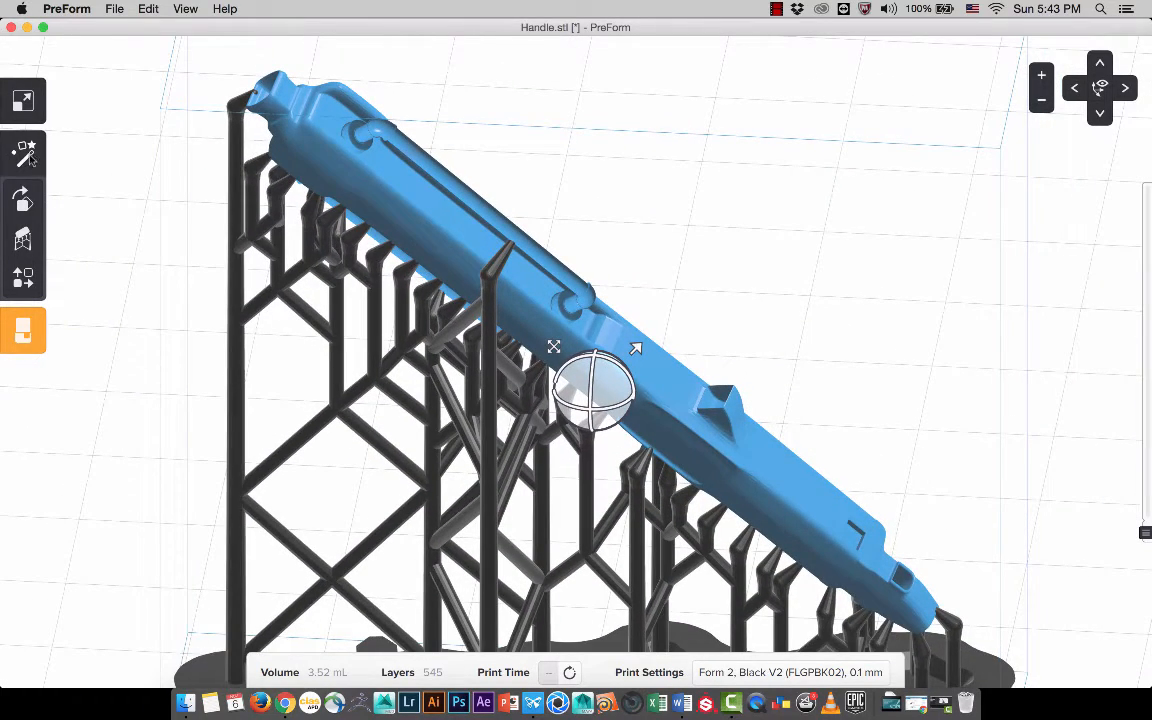
{"action": "scroll", "coordinate": [572, 235], "scroll_direction": "down", "scroll_amount": 1}
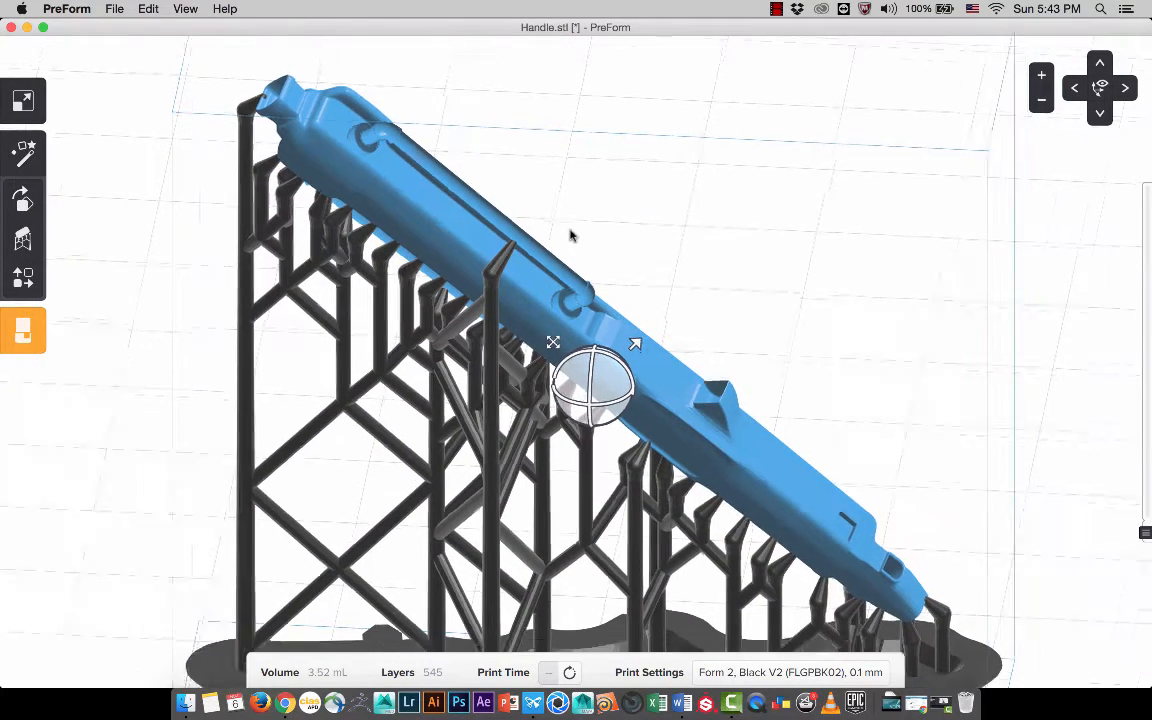
{"action": "scroll", "coordinate": [572, 235], "scroll_direction": "down", "scroll_amount": 1}
{"action": "middle_click_drag", "start_coordinate": [651, 262], "coordinate": [671, 224]}
{"action": "right_click_drag", "start_coordinate": [671, 224], "coordinate": [805, 321]}
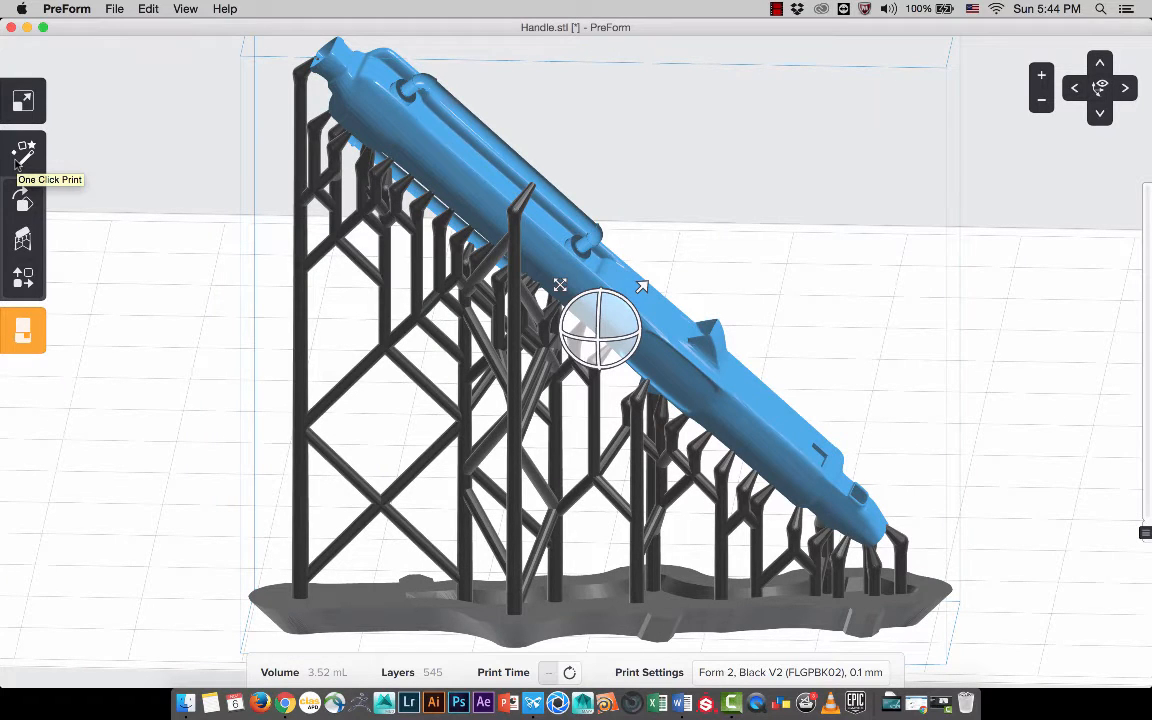
{"action": "right_click_drag", "start_coordinate": [403, 522], "coordinate": [228, 472]}
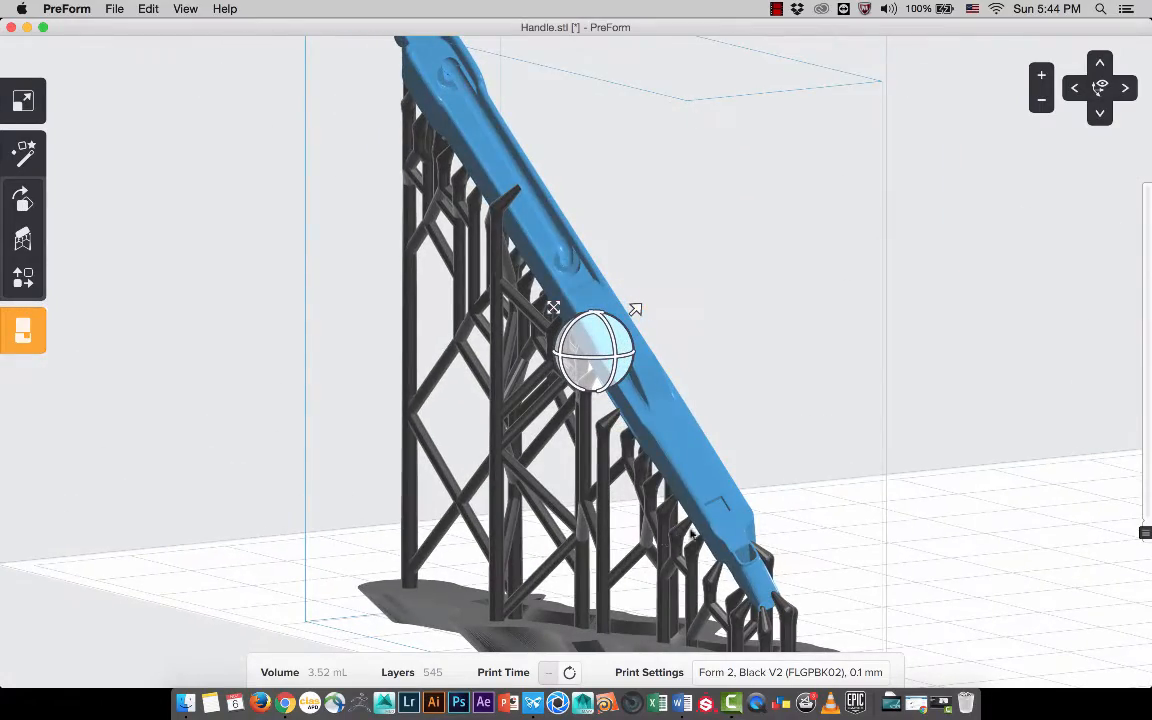
{"action": "right_click_drag", "start_coordinate": [713, 471], "coordinate": [847, 535]}
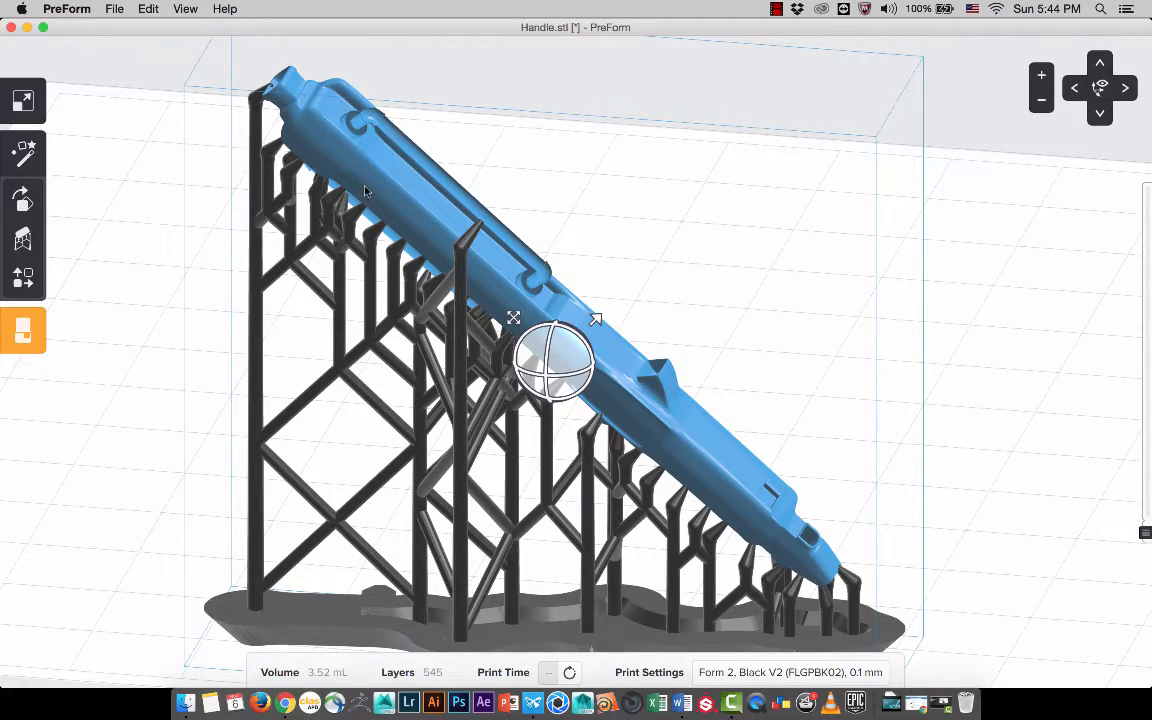
{"action": "right_click_drag", "start_coordinate": [366, 192], "coordinate": [511, 141]}
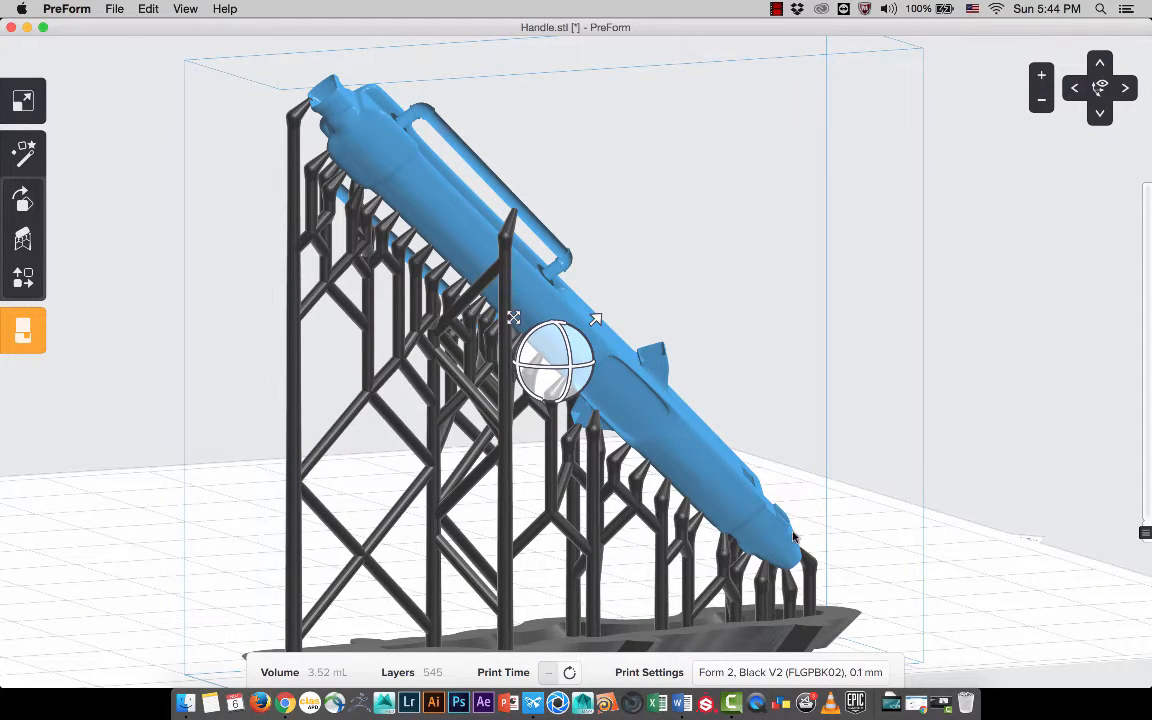
{"action": "right_click_drag", "start_coordinate": [795, 537], "coordinate": [811, 432]}
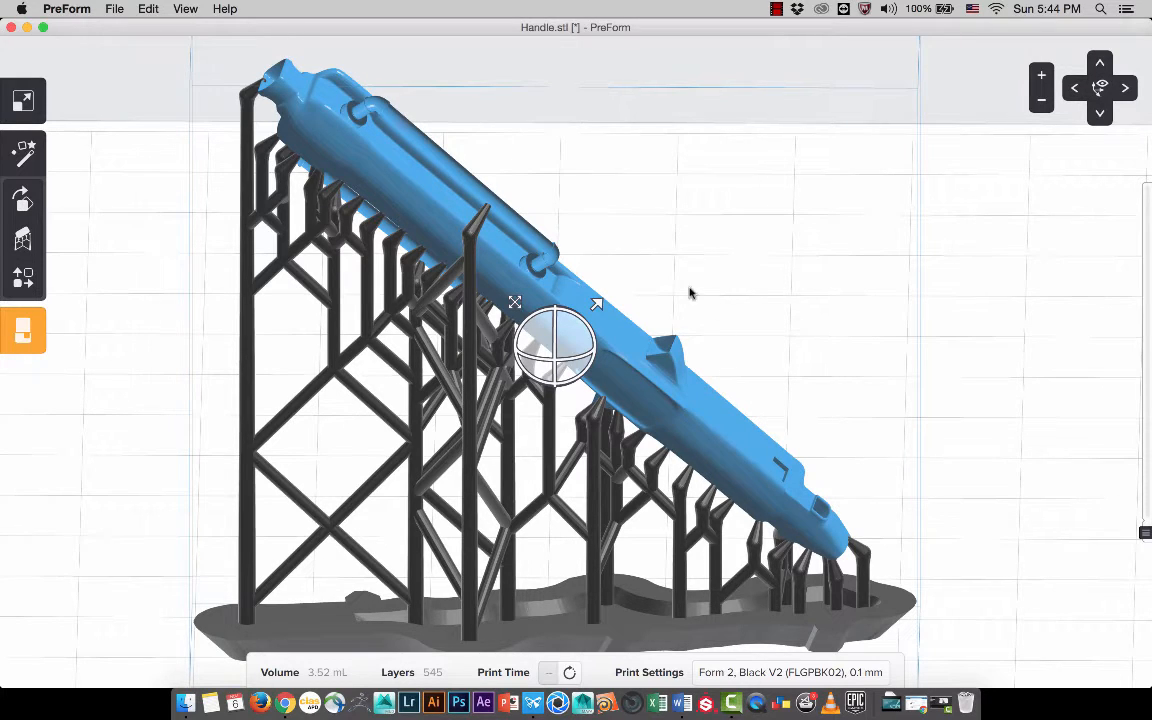
{"action": "right_click_drag", "start_coordinate": [582, 220], "coordinate": [712, 298]}
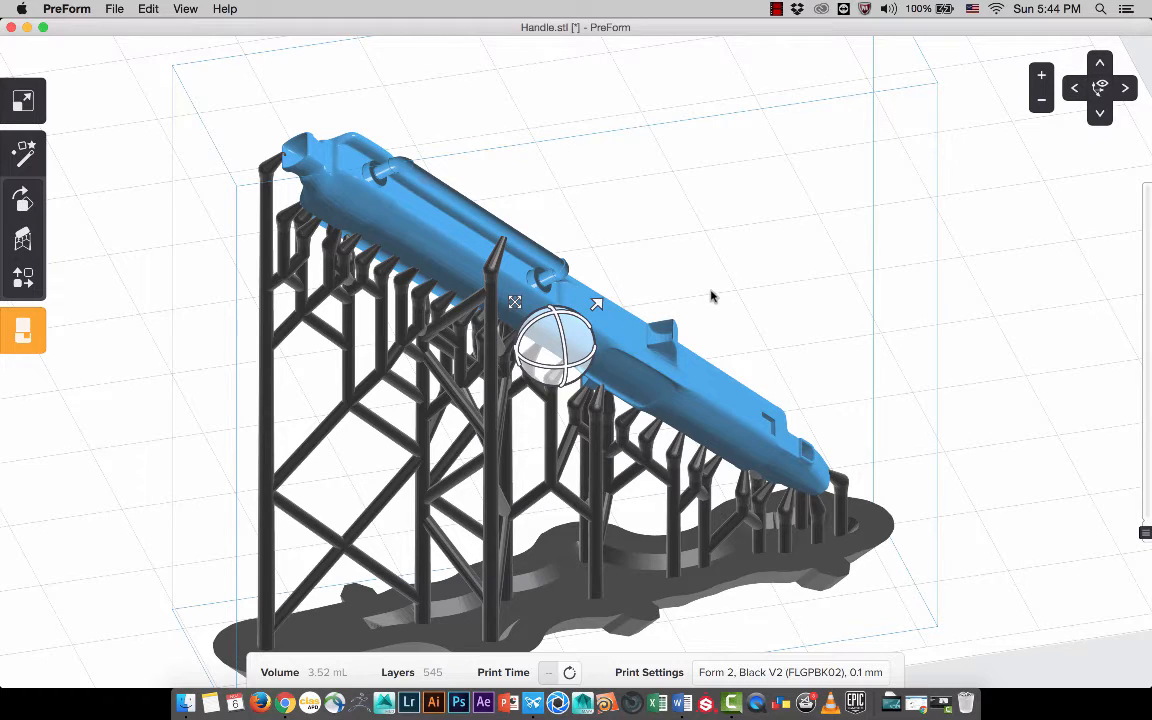
{"action": "middle_click_drag", "start_coordinate": [710, 267], "coordinate": [735, 247]}
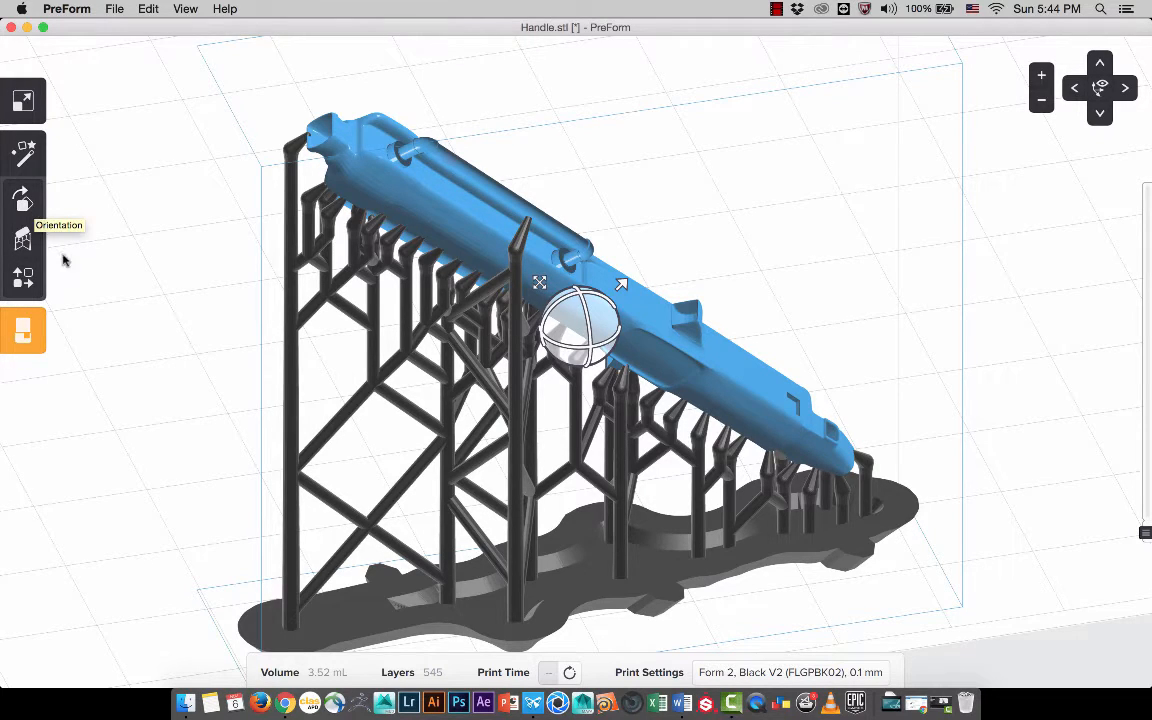
- Cycle the handle through several of the preset face orientations and view how it stands on the build platform
{"action": "left_click", "coordinate": [29, 205]}
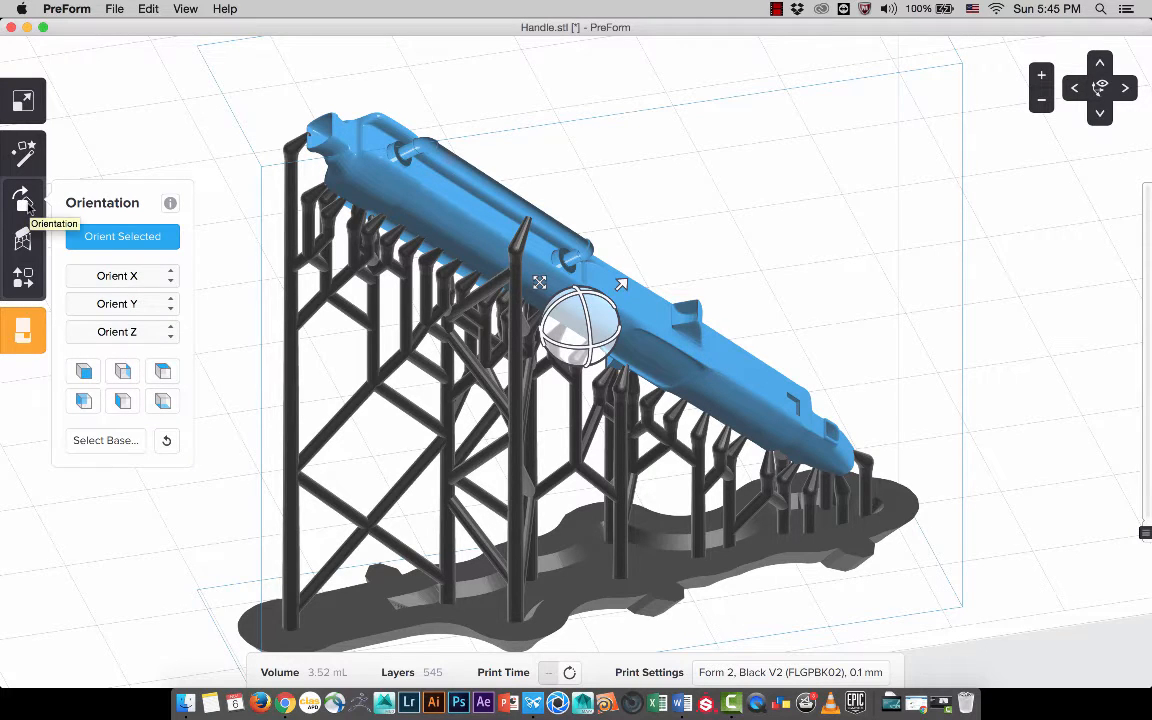
{"action": "left_click", "coordinate": [122, 372]}
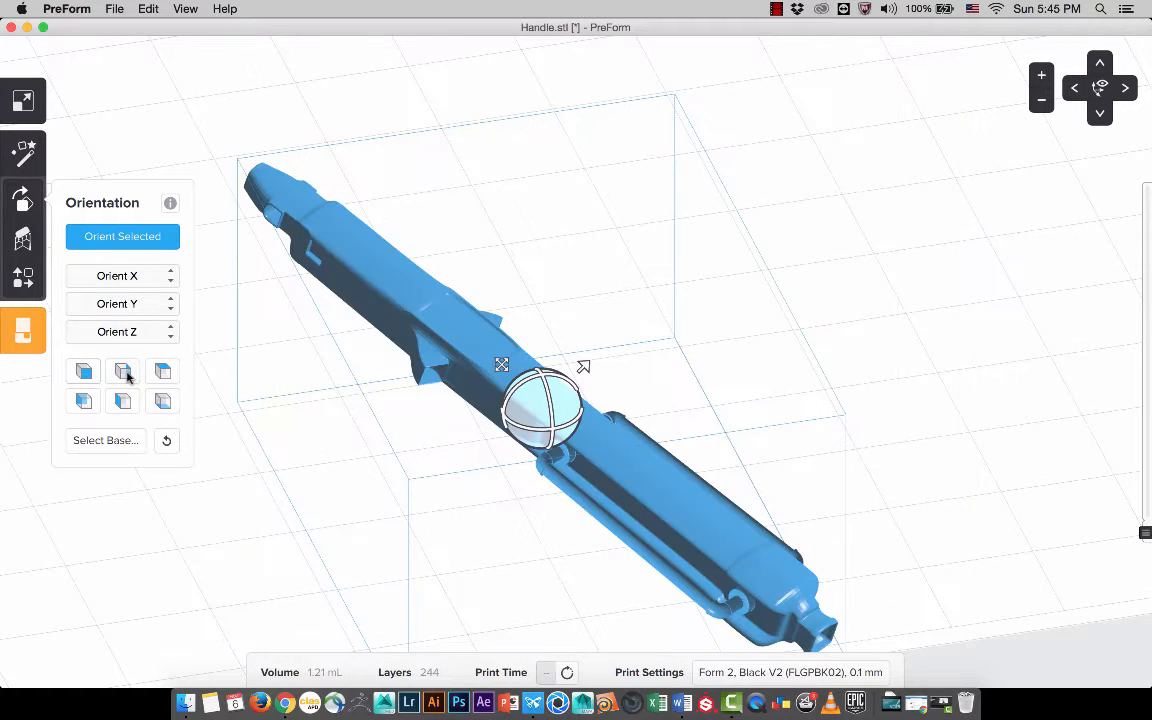
{"action": "left_click", "coordinate": [127, 376]}
{"action": "right_click_drag", "start_coordinate": [846, 442], "coordinate": [612, 358]}
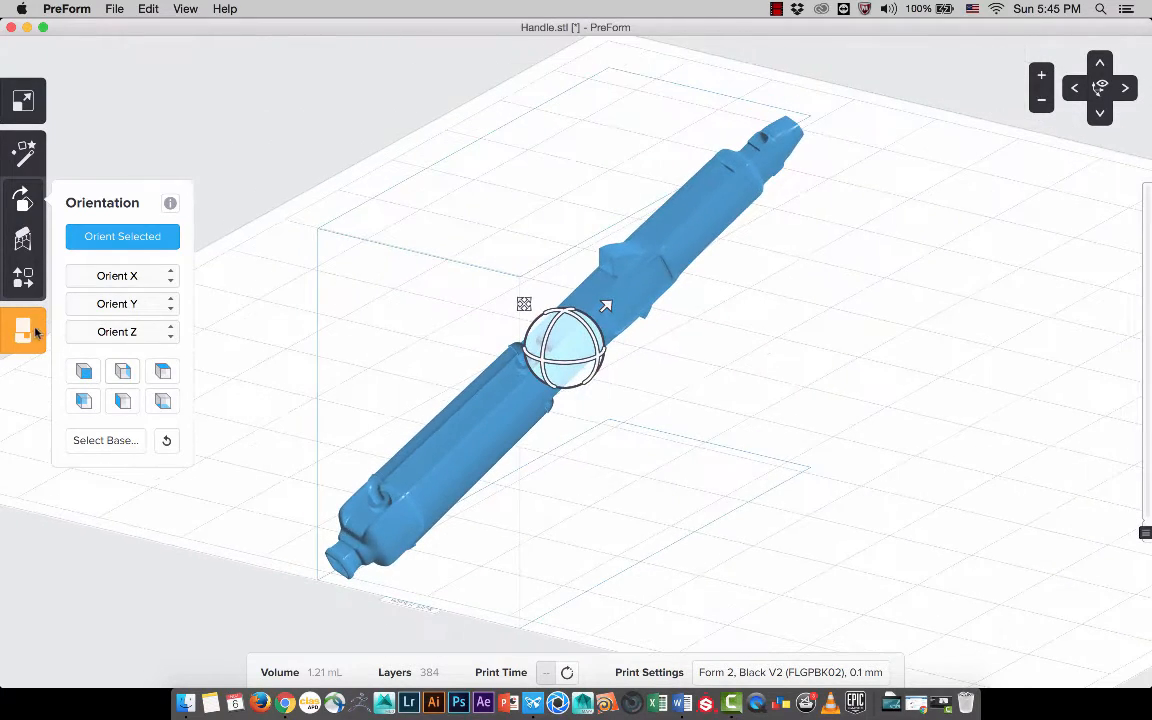
{"action": "left_click", "coordinate": [162, 372]}
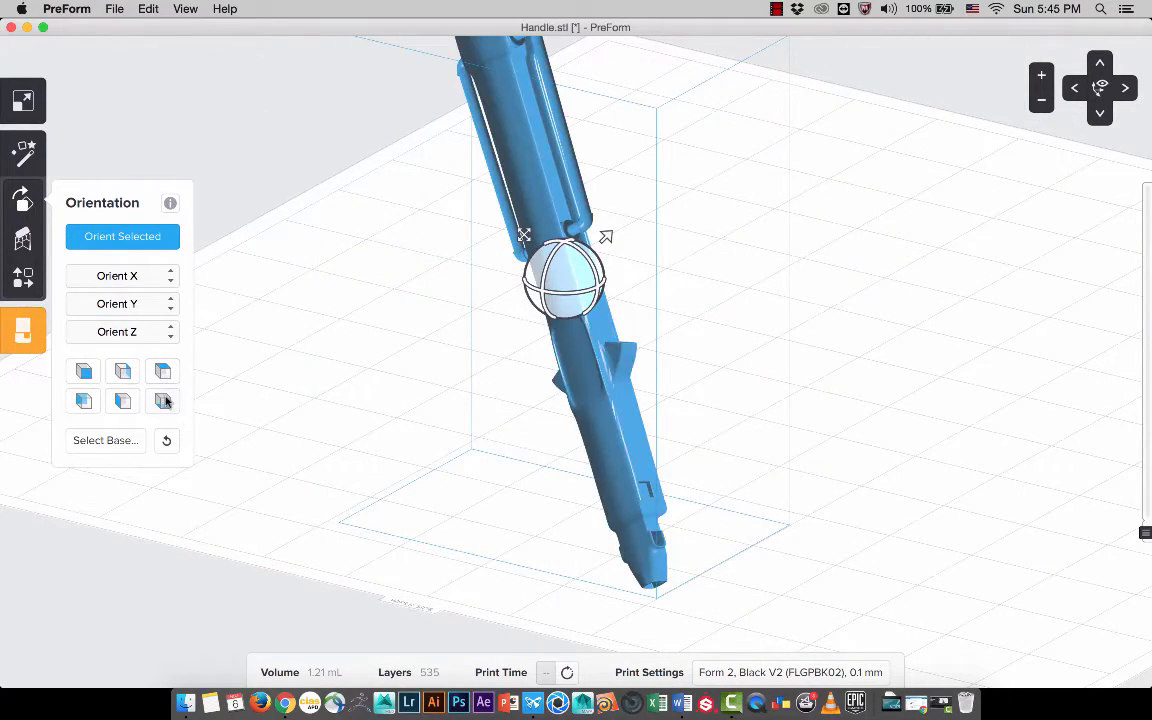
{"action": "left_click", "coordinate": [164, 401]}
{"action": "left_click", "coordinate": [84, 401]}
{"action": "left_click", "coordinate": [84, 372]}
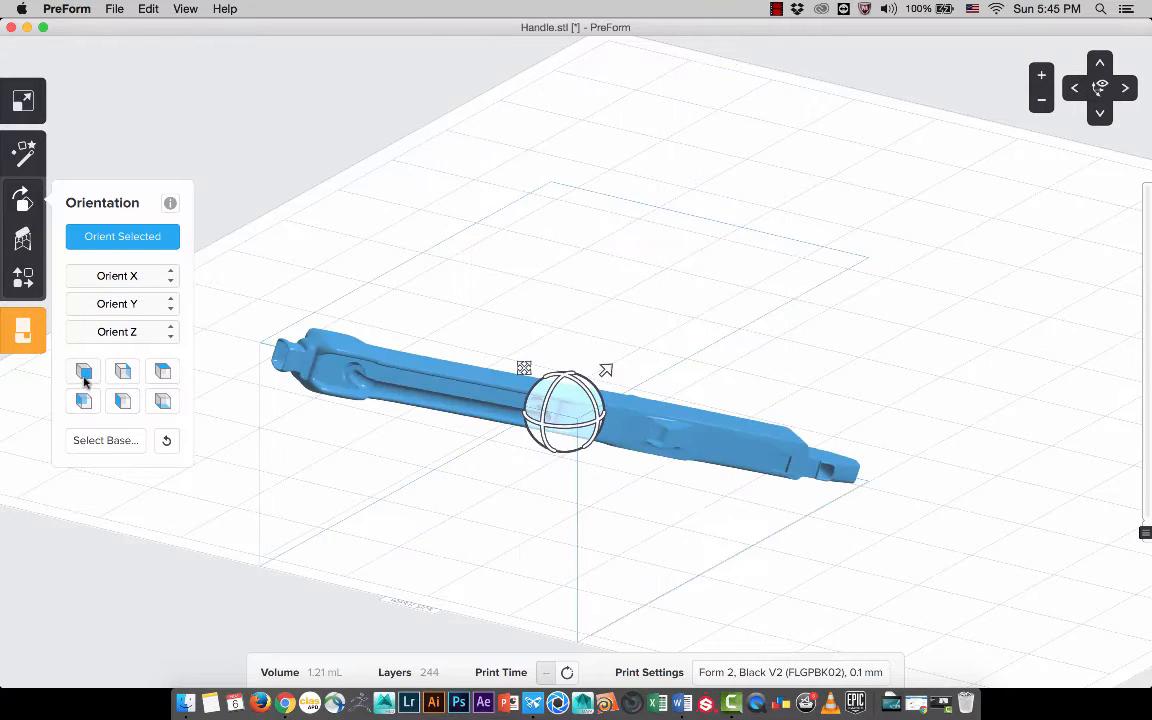
{"action": "left_click", "coordinate": [84, 379]}
{"action": "left_click", "coordinate": [125, 376]}
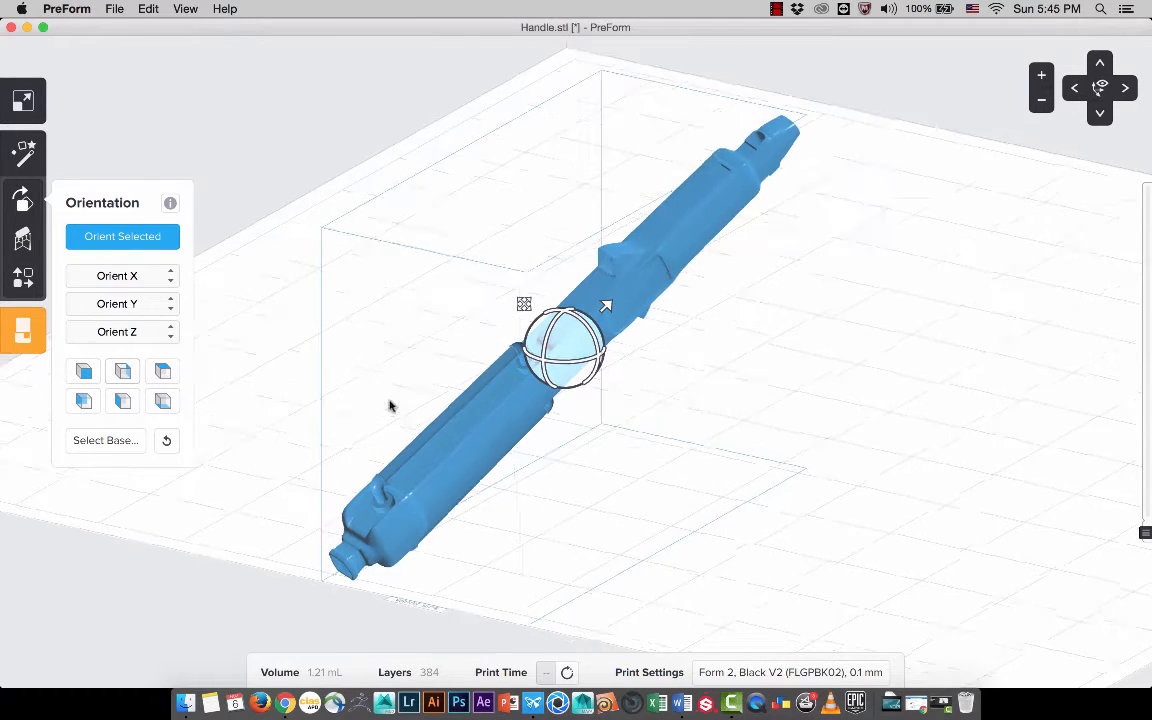
{"action": "right_click_drag", "start_coordinate": [390, 406], "coordinate": [412, 370]}
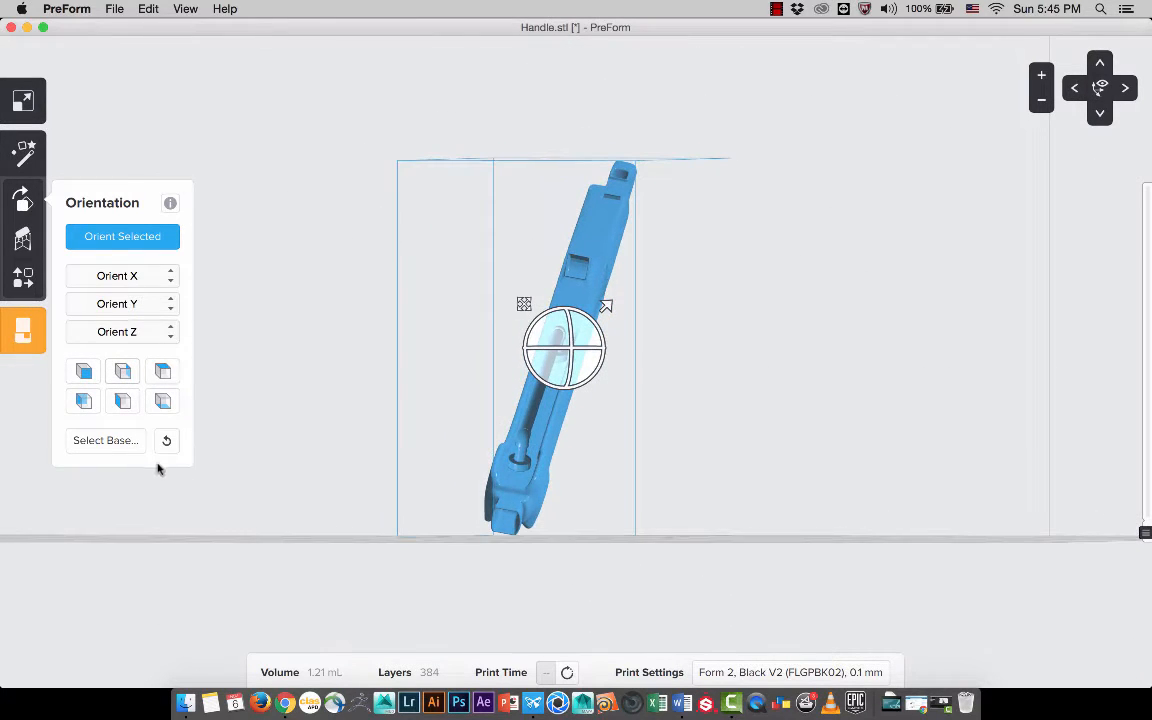
- Reorient the handle by selecting a small face beside the end connector as its base
{"action": "left_click", "coordinate": [94, 447]}
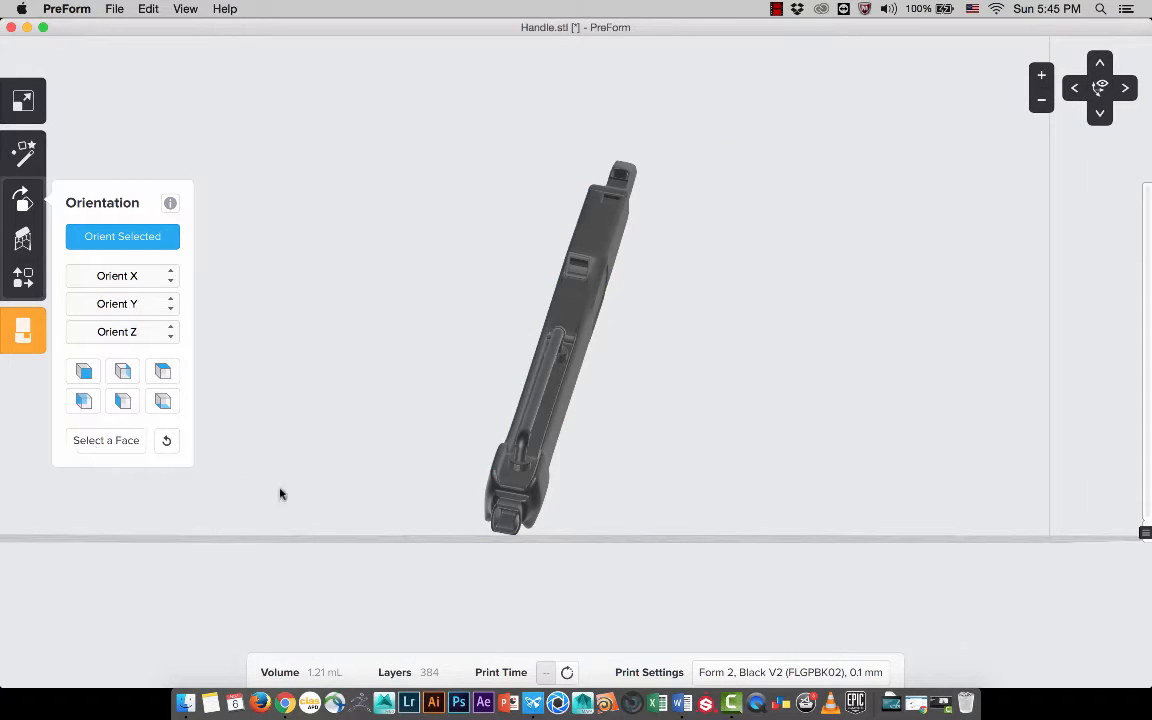
{"action": "scroll", "coordinate": [466, 523], "scroll_direction": "down", "scroll_amount": 2}
{"action": "scroll", "coordinate": [468, 523], "scroll_direction": "up", "scroll_amount": 6}
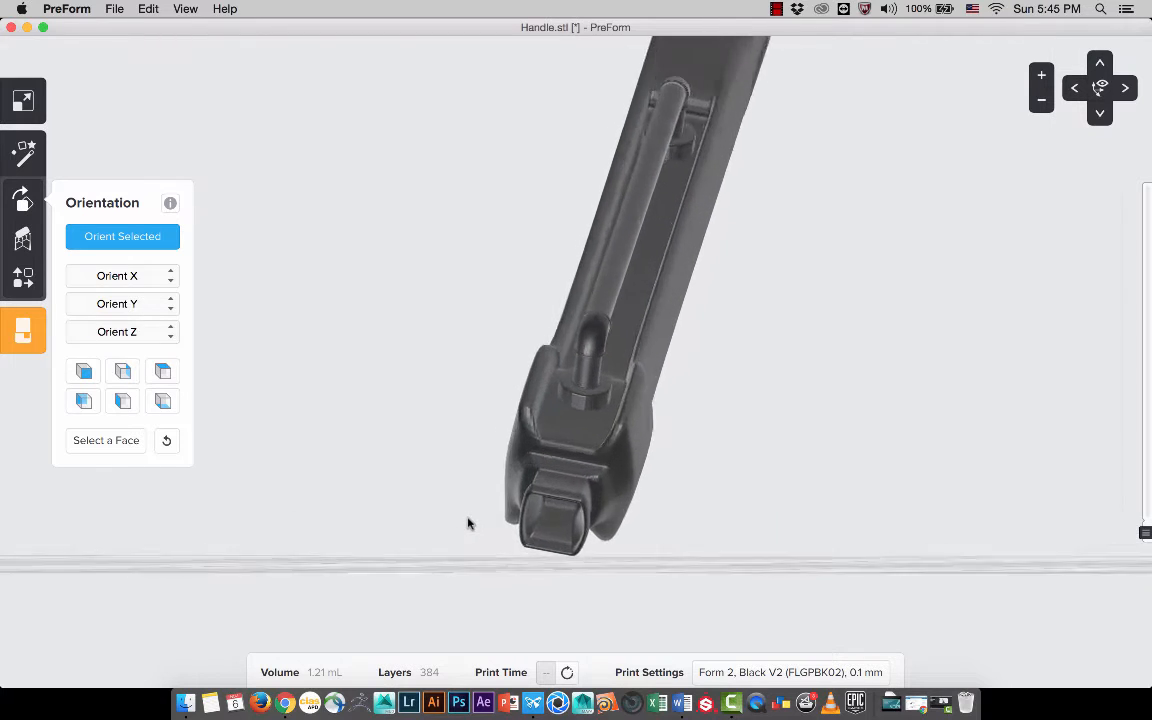
{"action": "left_click", "coordinate": [652, 470]}
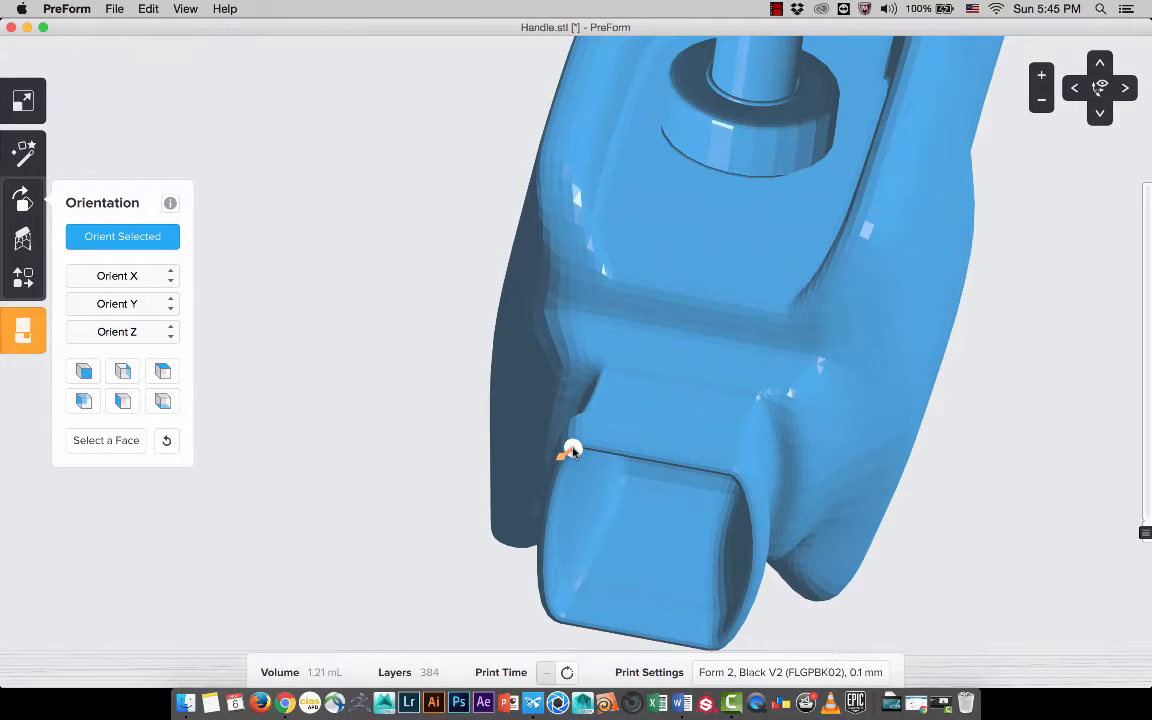
{"action": "left_click", "coordinate": [572, 450]}
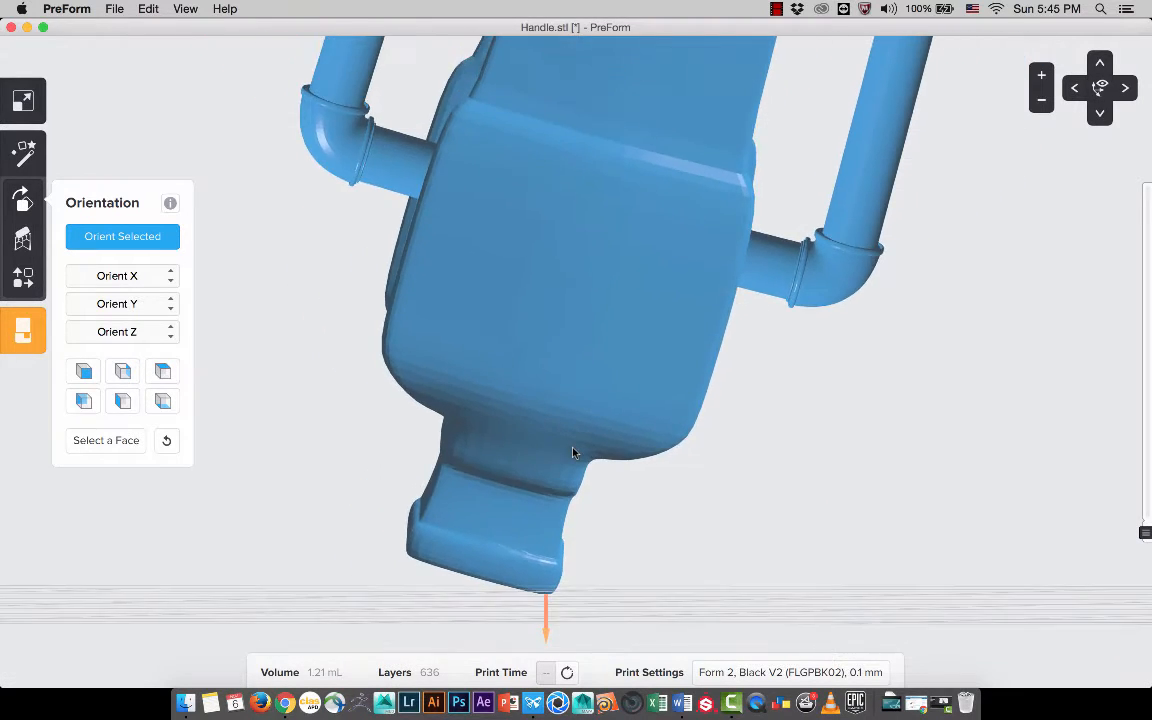
- Select a face on the long side of the handle's body as the base, laying the handle along the platform
{"action": "right_click_drag", "start_coordinate": [390, 443], "coordinate": [570, 476]}
{"action": "scroll", "coordinate": [570, 475], "scroll_direction": "up", "scroll_amount": 6}
{"action": "scroll", "coordinate": [569, 475], "scroll_direction": "down", "scroll_amount": 8}
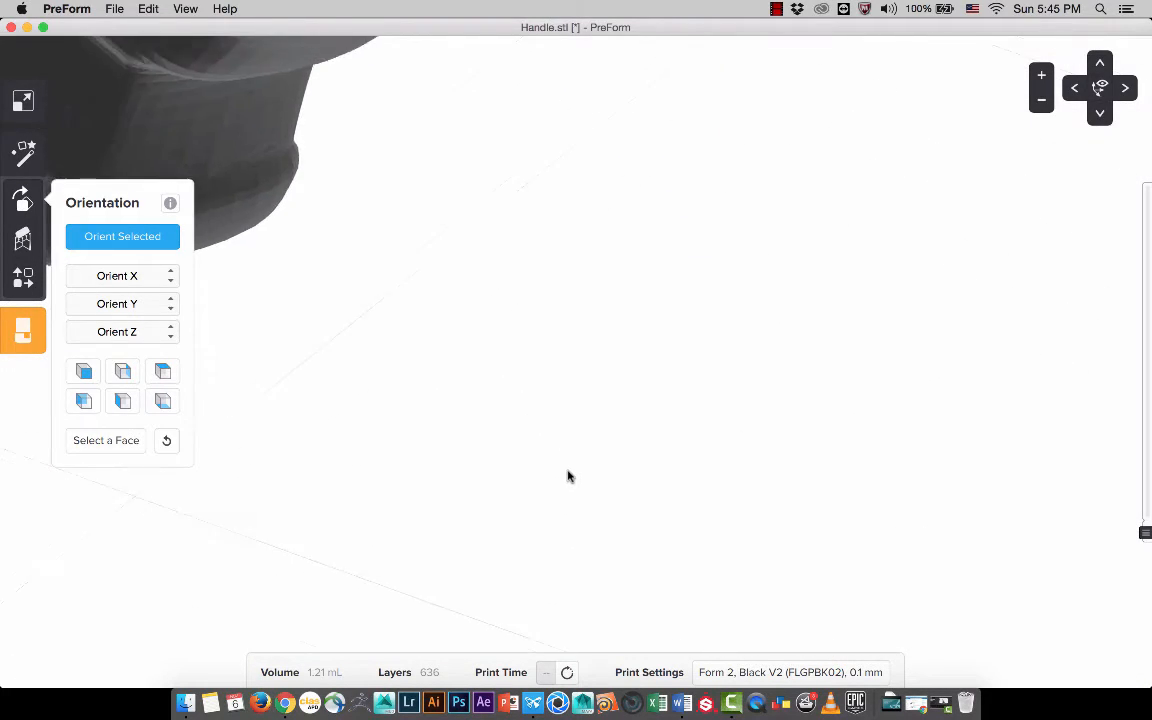
{"action": "scroll", "coordinate": [568, 476], "scroll_direction": "down", "scroll_amount": 10}
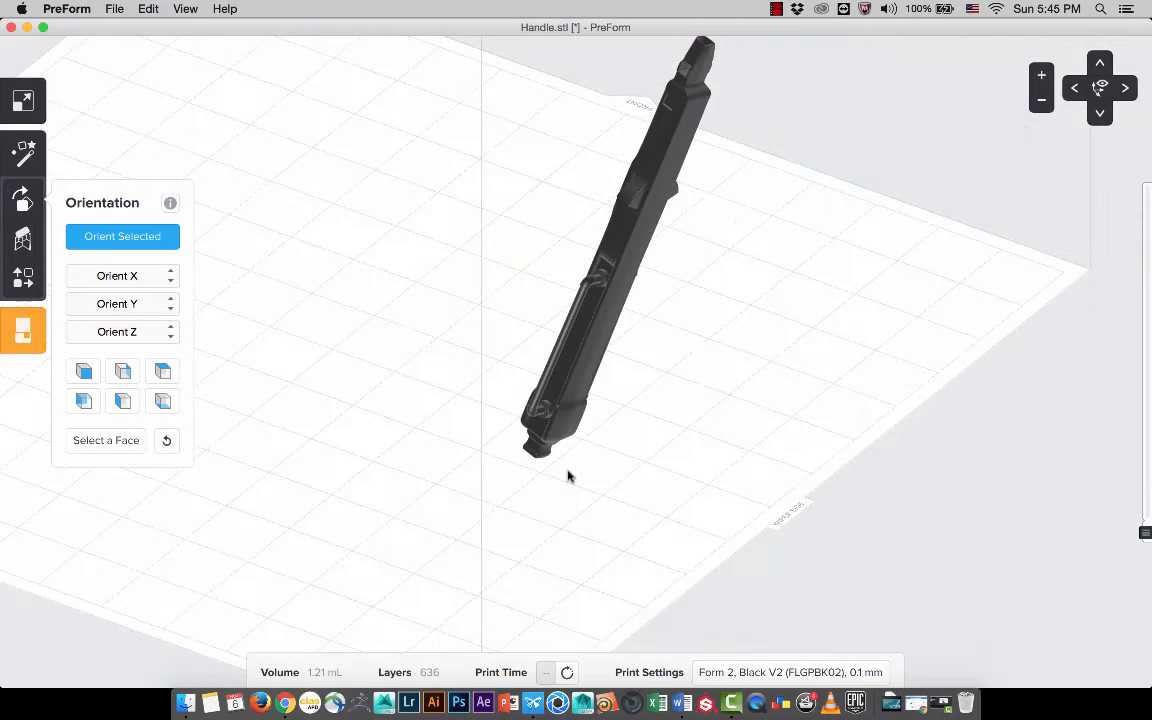
{"action": "left_click", "coordinate": [571, 421]}
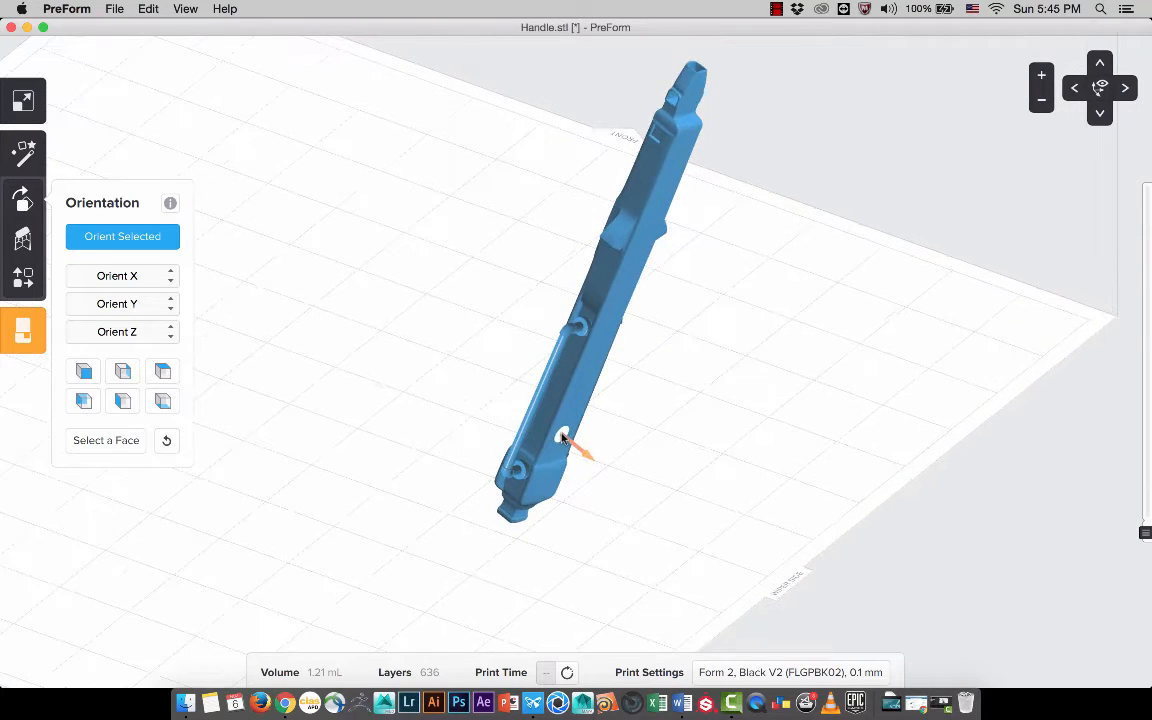
{"action": "right_click_drag", "start_coordinate": [594, 468], "coordinate": [299, 381]}
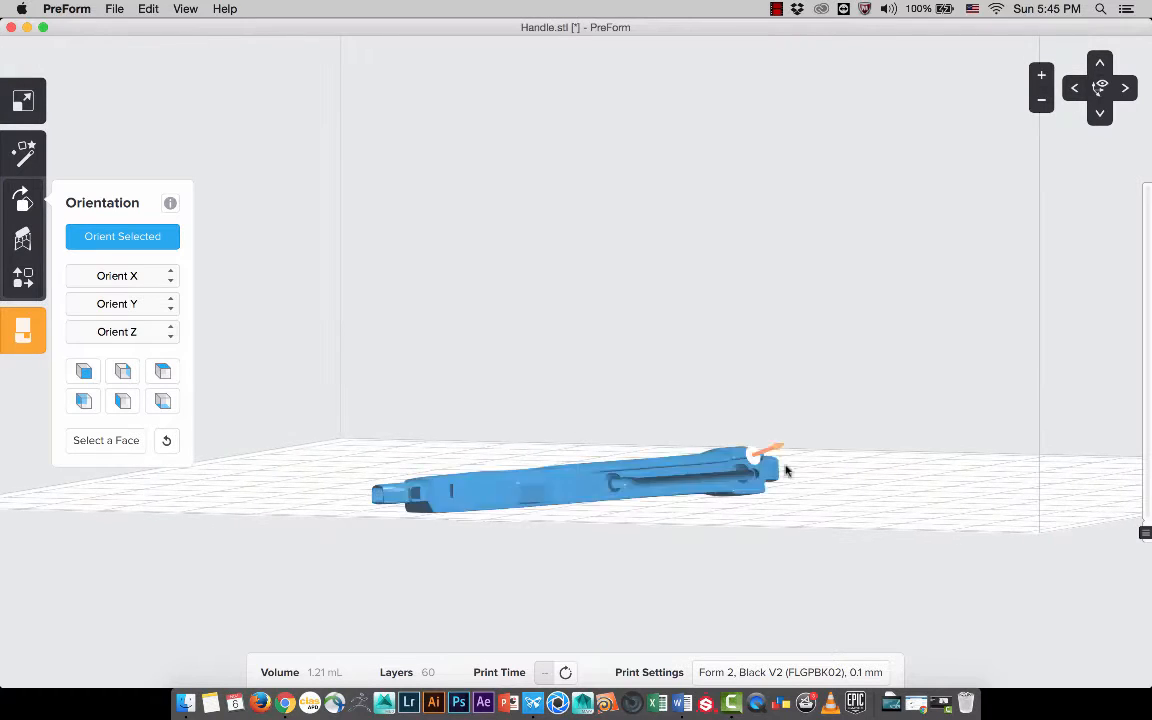
{"action": "right_click_drag", "start_coordinate": [787, 470], "coordinate": [506, 522]}
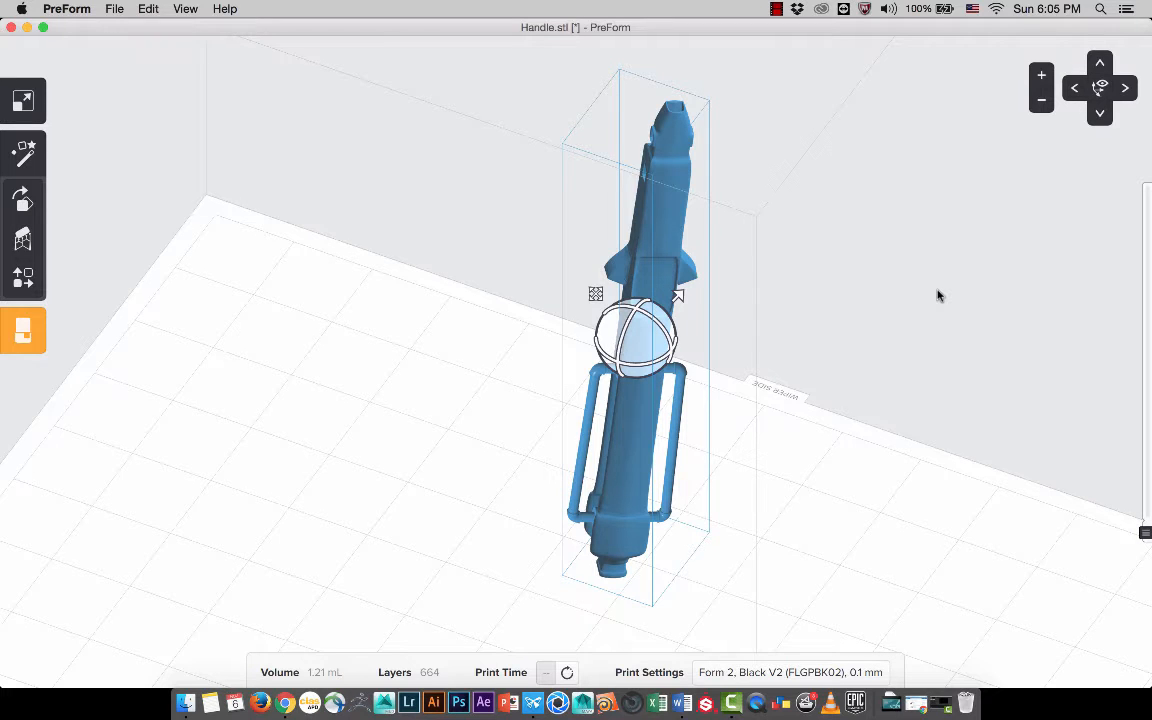
- Preview the upright handle's slices up to layer 56 and examine the cross-section of its lower end
{"action": "right_click_drag", "start_coordinate": [850, 295], "coordinate": [794, 332], "text": "shift"}
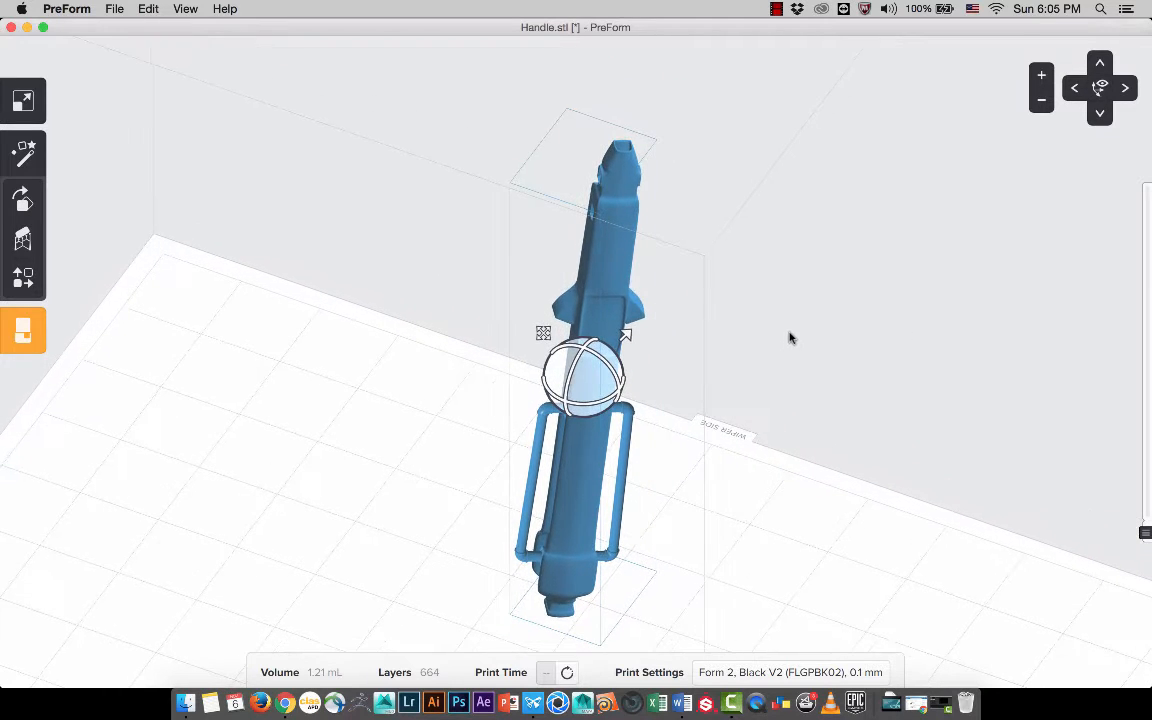
{"action": "scroll", "coordinate": [794, 338], "scroll_direction": "up", "scroll_amount": 3}
{"action": "right_click_drag", "start_coordinate": [757, 369], "coordinate": [838, 290], "text": "shift"}
{"action": "scroll", "coordinate": [1053, 528], "scroll_direction": "down", "scroll_amount": 1}
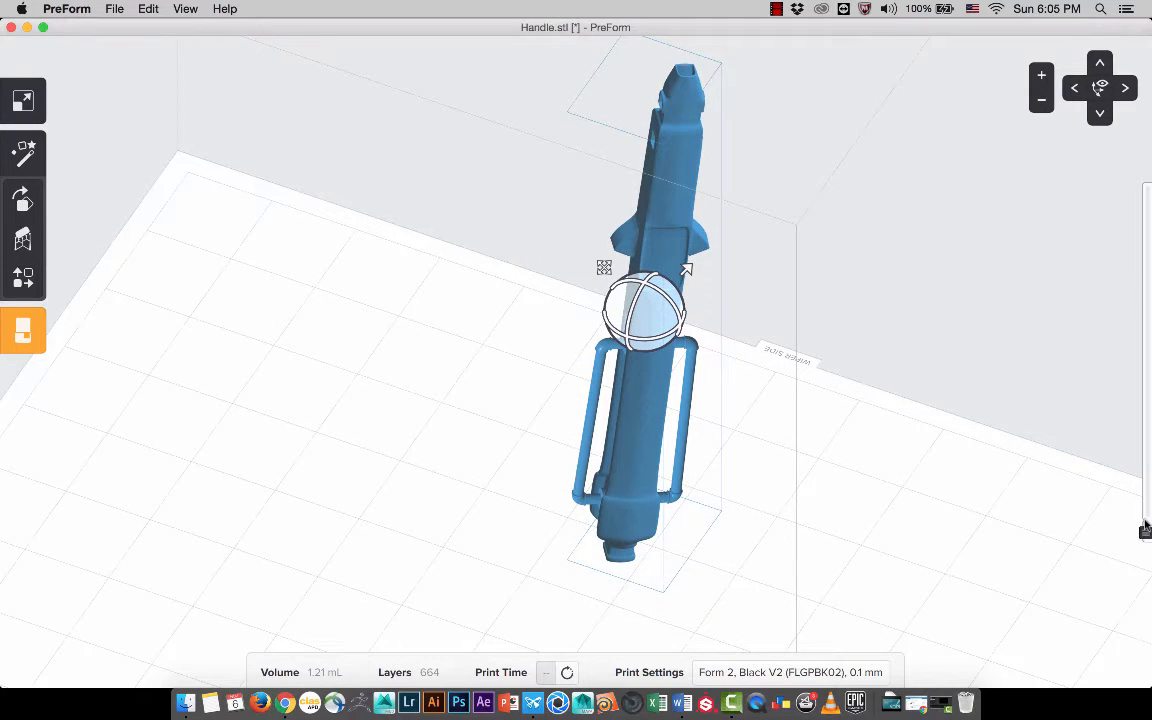
{"action": "left_click_drag", "start_coordinate": [1146, 530], "coordinate": [1146, 488]}
{"action": "scroll", "coordinate": [690, 615], "scroll_direction": "up", "scroll_amount": 3}
{"action": "scroll", "coordinate": [685, 615], "scroll_direction": "up", "scroll_amount": 5}
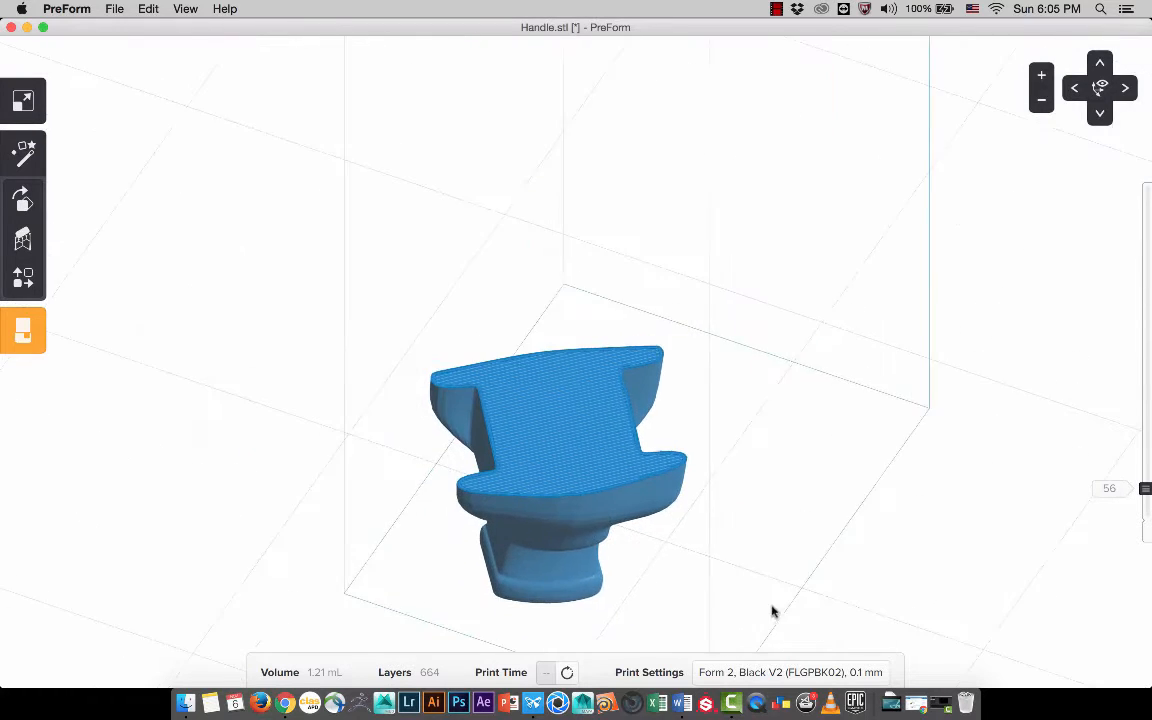
{"action": "left_click_drag", "start_coordinate": [701, 537], "coordinate": [1032, 568]}
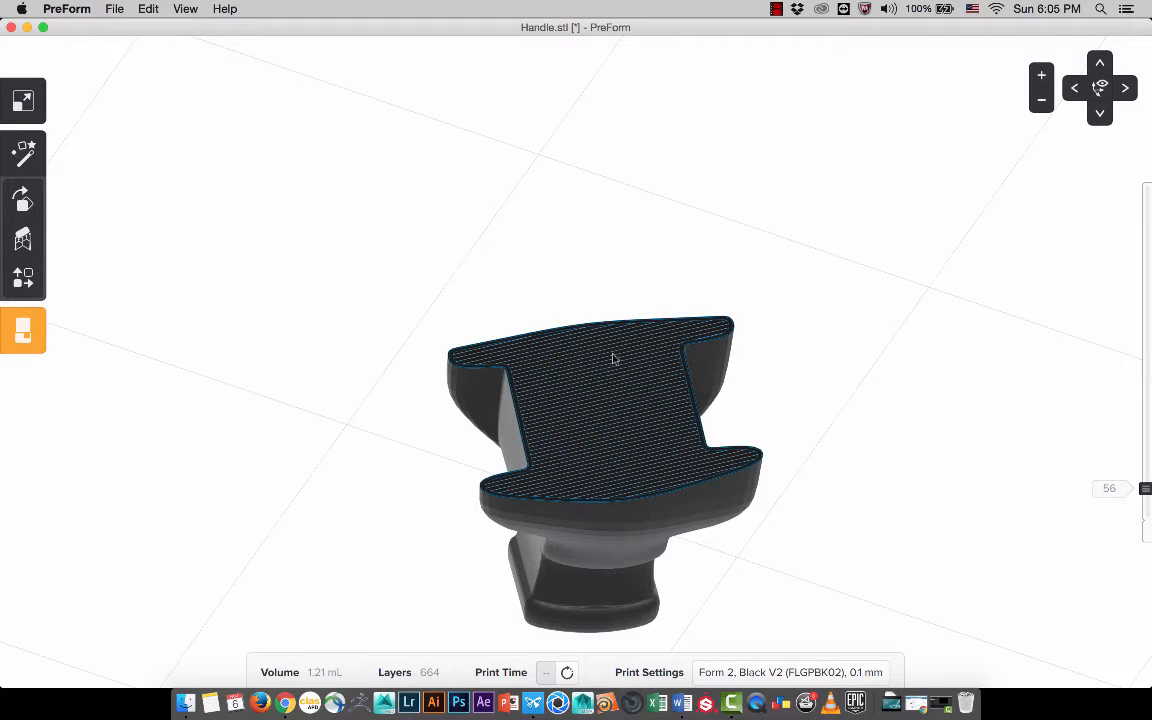
{"action": "left_click", "coordinate": [479, 398]}
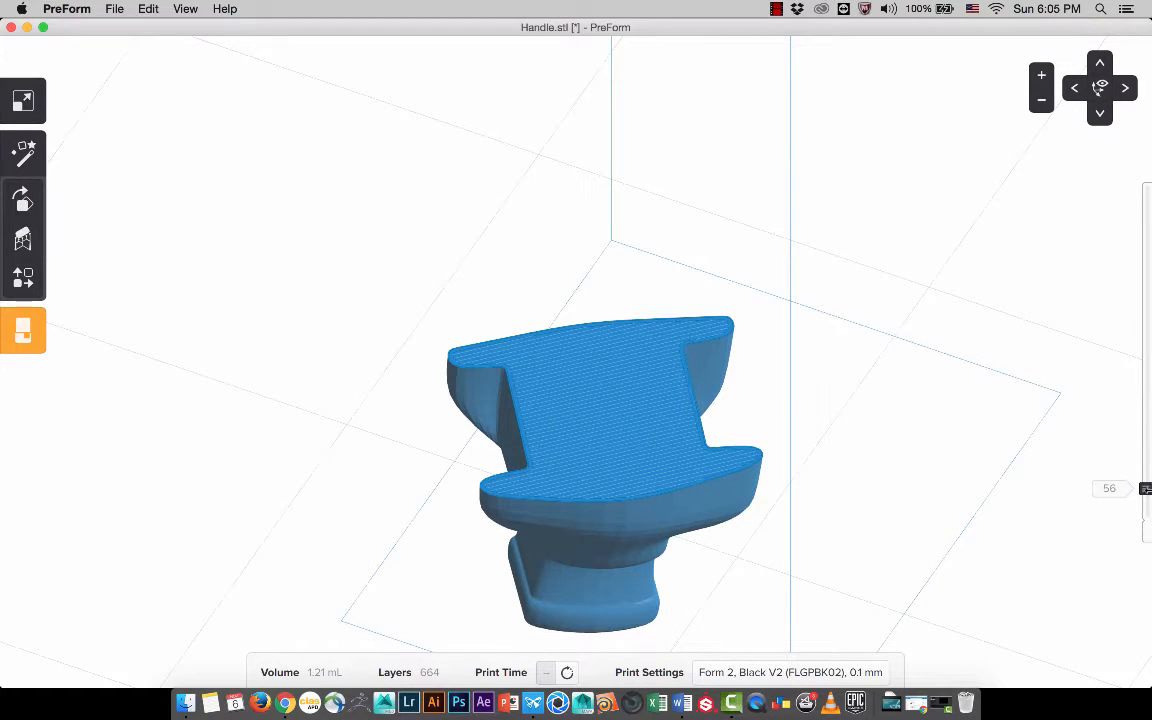
- Raise the slice preview to layer 67 and on to layer 179 to inspect how the side tubes begin and grow
{"action": "left_click_drag", "start_coordinate": [1147, 489], "coordinate": [1148, 484]}
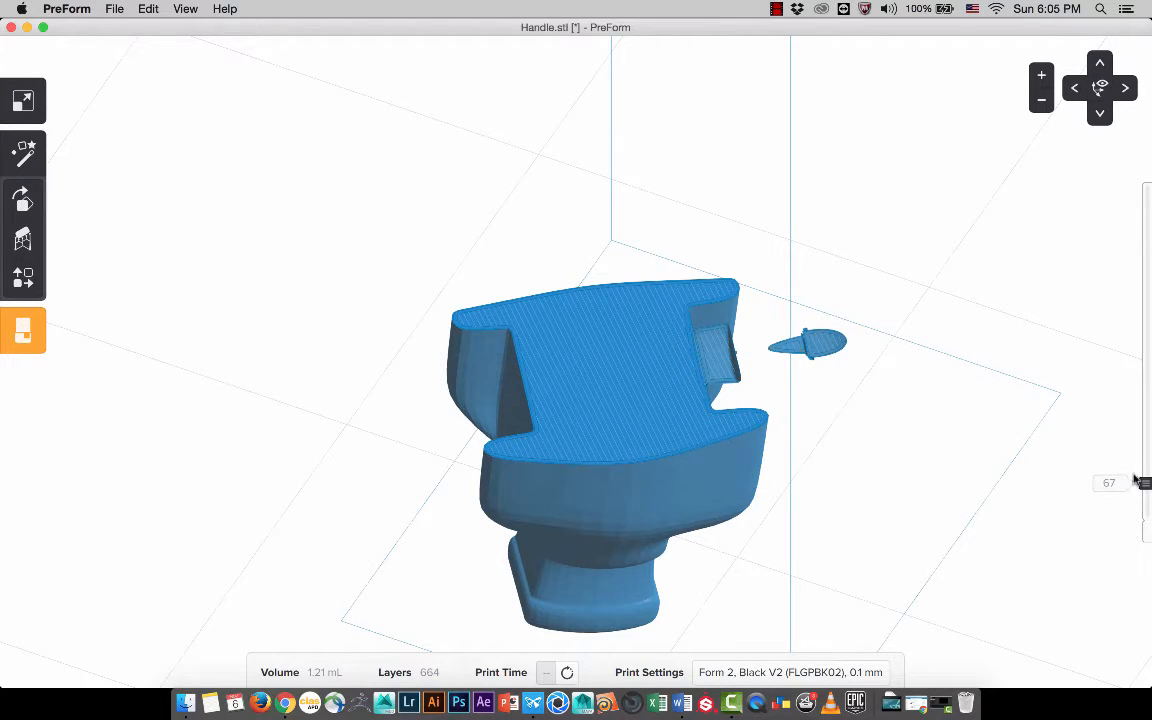
{"action": "left_click_drag", "start_coordinate": [1146, 484], "coordinate": [1146, 428]}
{"action": "middle_click_drag", "start_coordinate": [740, 403], "coordinate": [722, 558]}
{"action": "scroll", "coordinate": [735, 527], "scroll_direction": "down", "scroll_amount": 5}
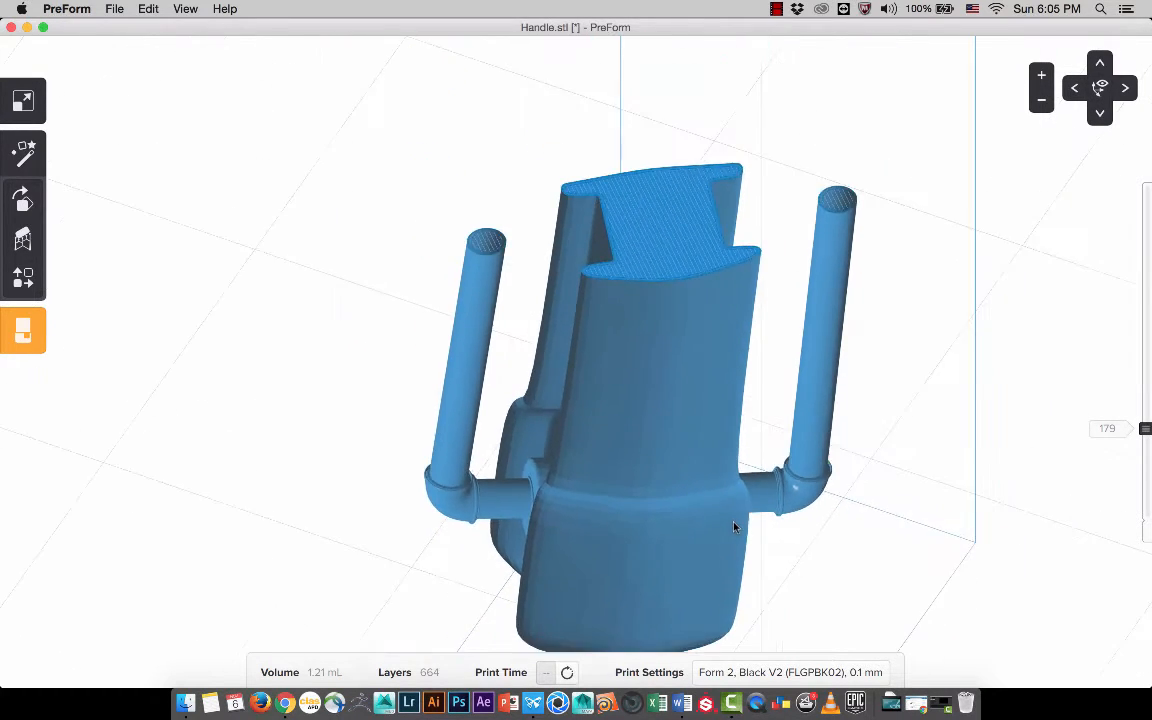
- Raise the slice preview through layer 328 to layer 405 to examine the closed side tubes and the middle body
{"action": "middle_click_drag", "start_coordinate": [753, 447], "coordinate": [674, 522]}
{"action": "left_click_drag", "start_coordinate": [1146, 428], "coordinate": [1146, 361]}
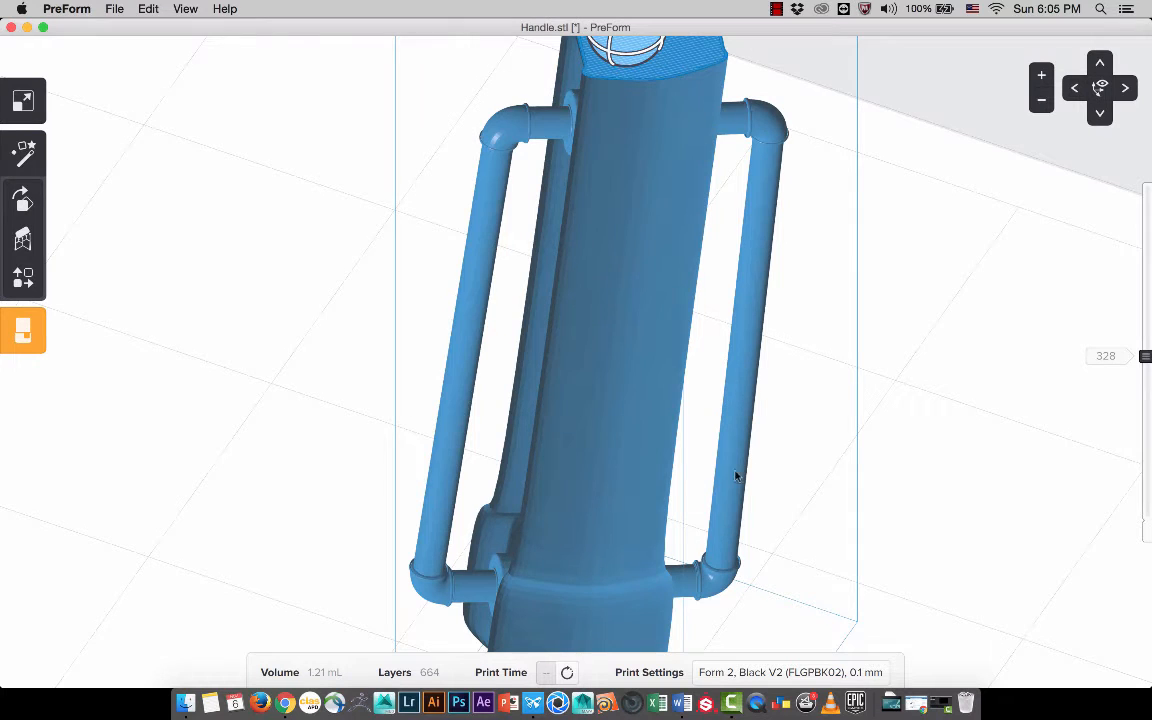
{"action": "middle_click_drag", "start_coordinate": [591, 481], "coordinate": [558, 590]}
{"action": "right_click_drag", "start_coordinate": [540, 479], "coordinate": [648, 651]}
{"action": "middle_click_drag", "start_coordinate": [527, 497], "coordinate": [535, 714]}
{"action": "left_click_drag", "start_coordinate": [1146, 362], "coordinate": [1147, 322]}
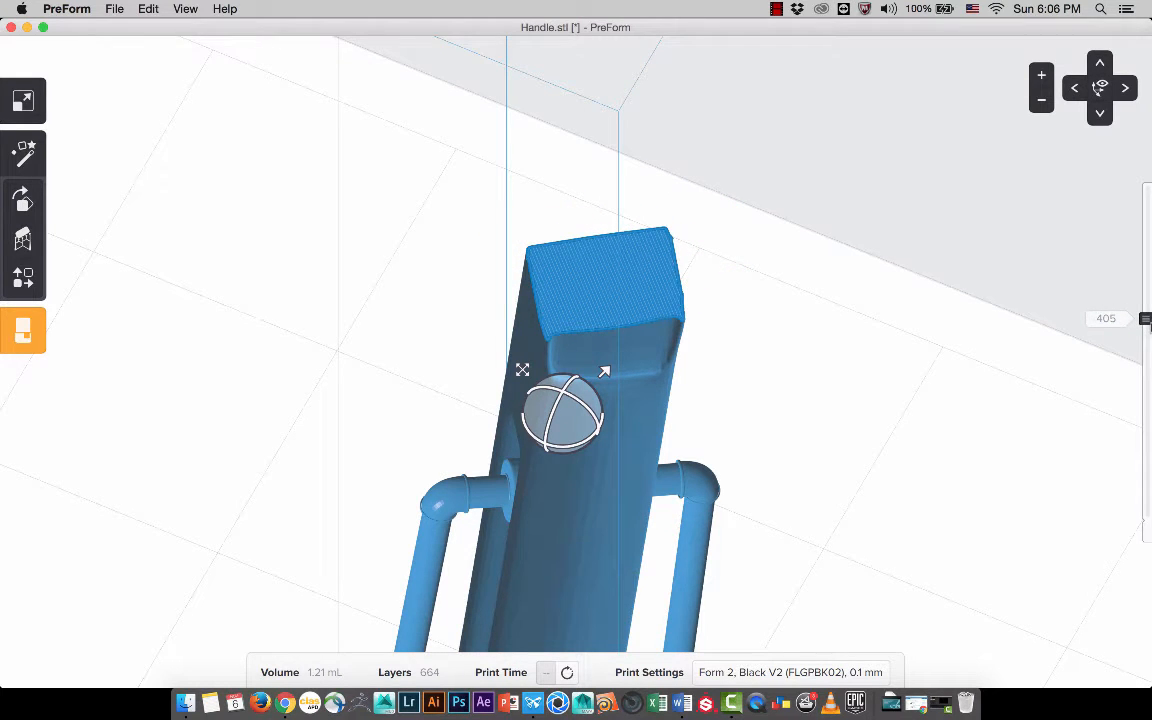
- Move the slice preview back and forth between layers 405 and 413 to inspect where the side fin starts and joins the body
{"action": "scroll", "coordinate": [880, 348], "scroll_direction": "up", "scroll_amount": 6}
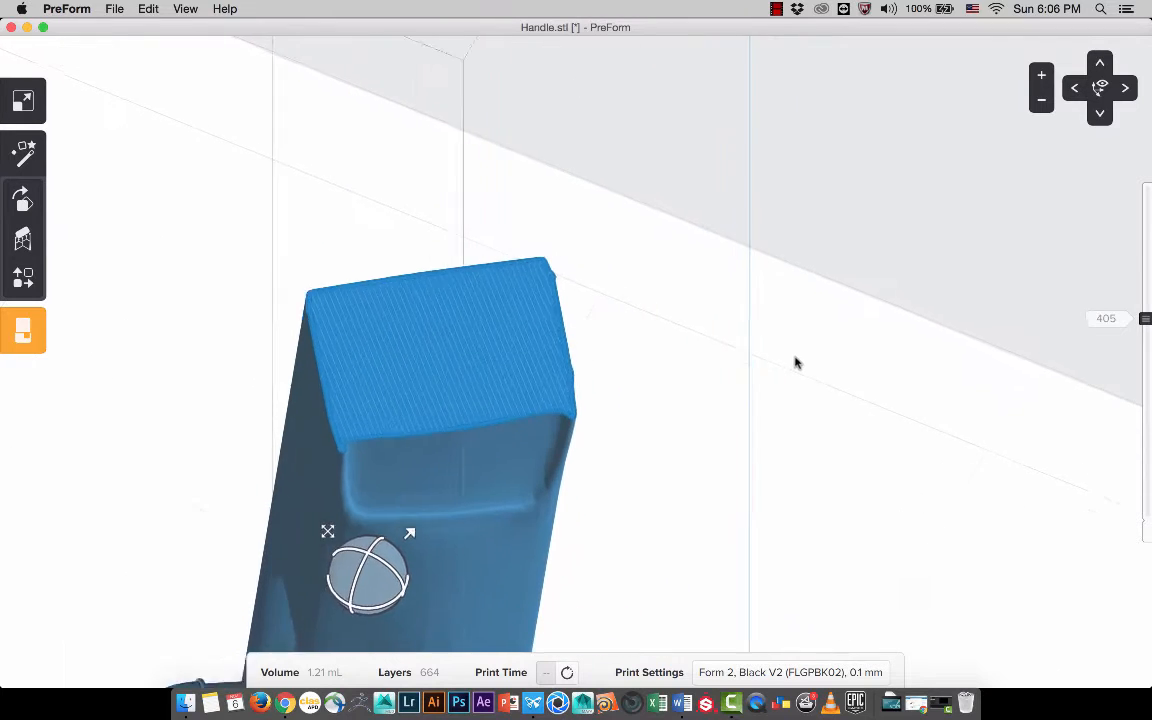
{"action": "right_click_drag", "start_coordinate": [898, 375], "coordinate": [706, 276]}
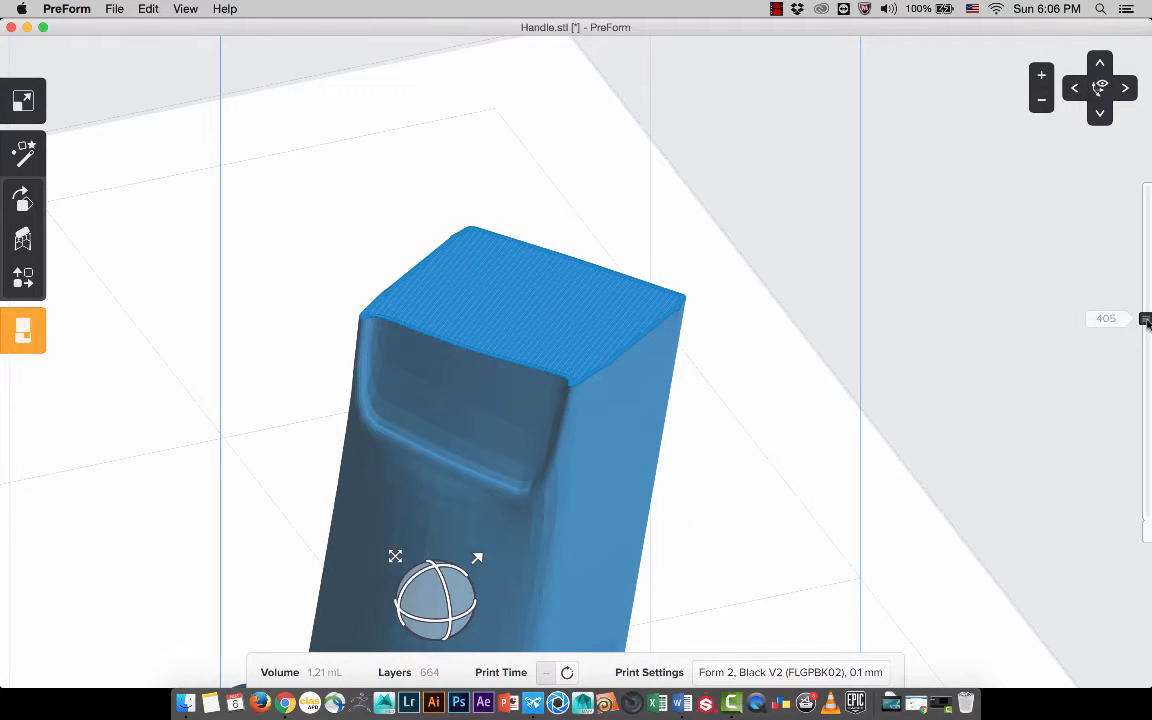
{"action": "left_click_drag", "start_coordinate": [1147, 320], "coordinate": [1147, 317]}
{"action": "right_click_drag", "start_coordinate": [717, 432], "coordinate": [825, 476]}
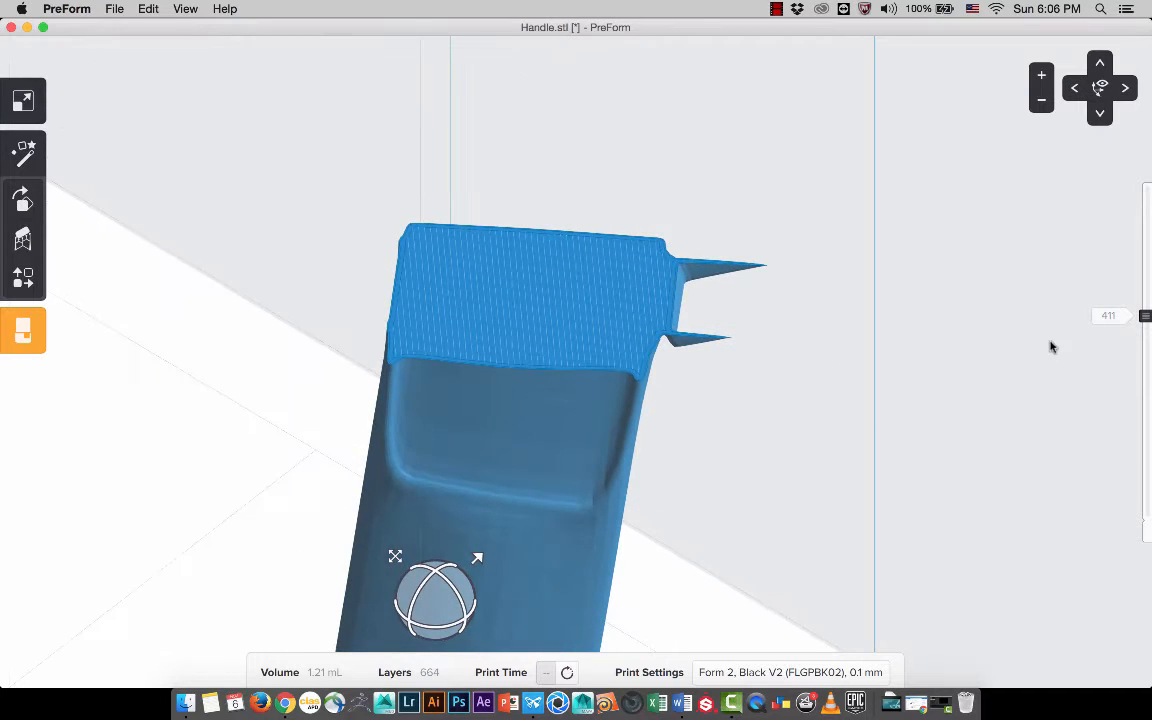
{"action": "left_click_drag", "start_coordinate": [1147, 317], "coordinate": [1147, 319]}
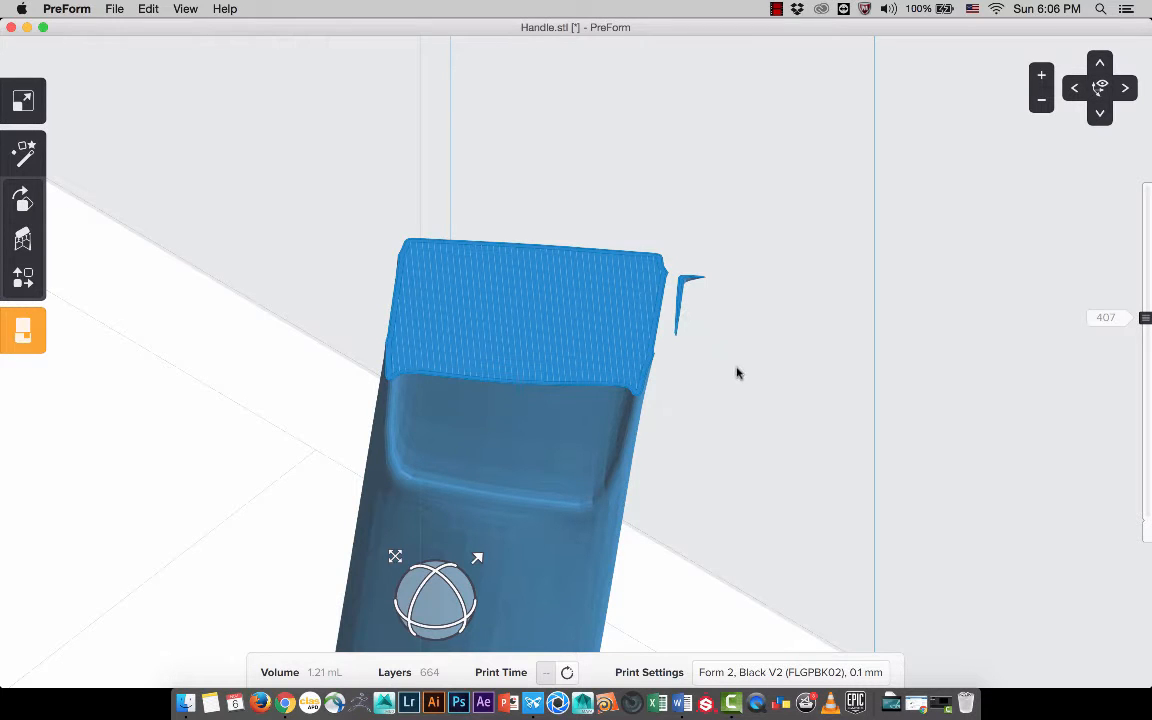
{"action": "mouse_move", "coordinate": [1147, 319]}
{"action": "left_mouse_down"}
{"action": "mouse_move", "coordinate": [1147, 280]}
{"action": "mouse_move", "coordinate": [1147, 315]}
{"action": "left_mouse_up"}
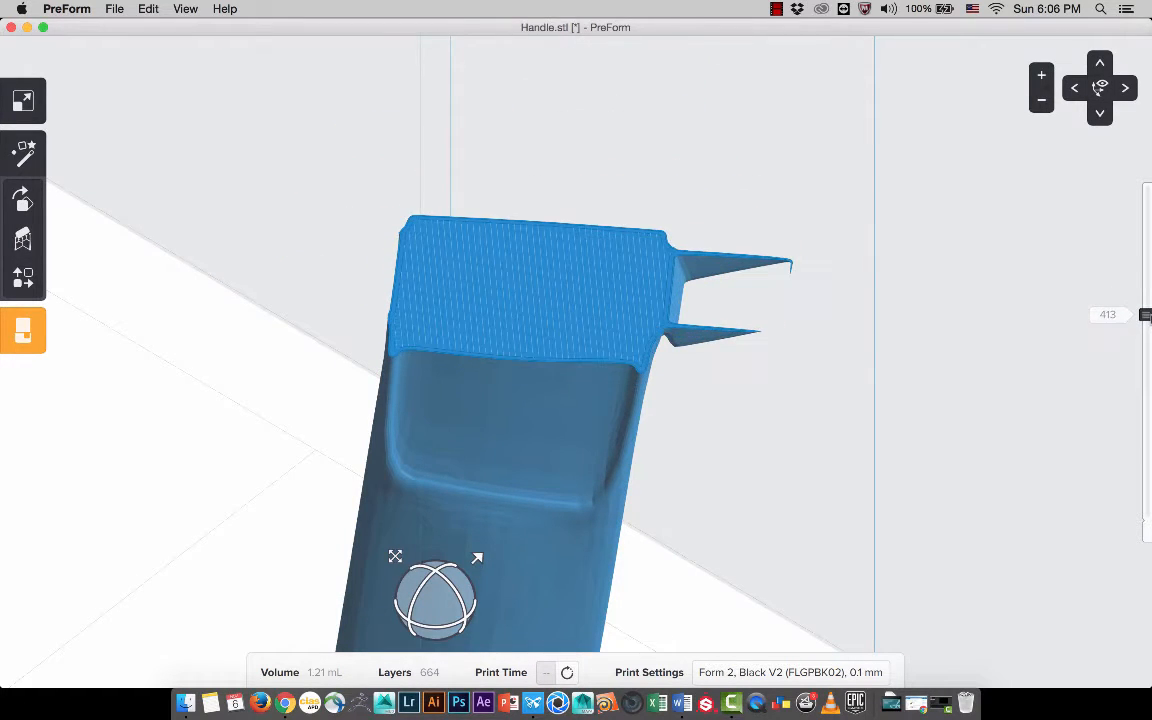
{"action": "right_click_drag", "start_coordinate": [1147, 315], "coordinate": [972, 363]}
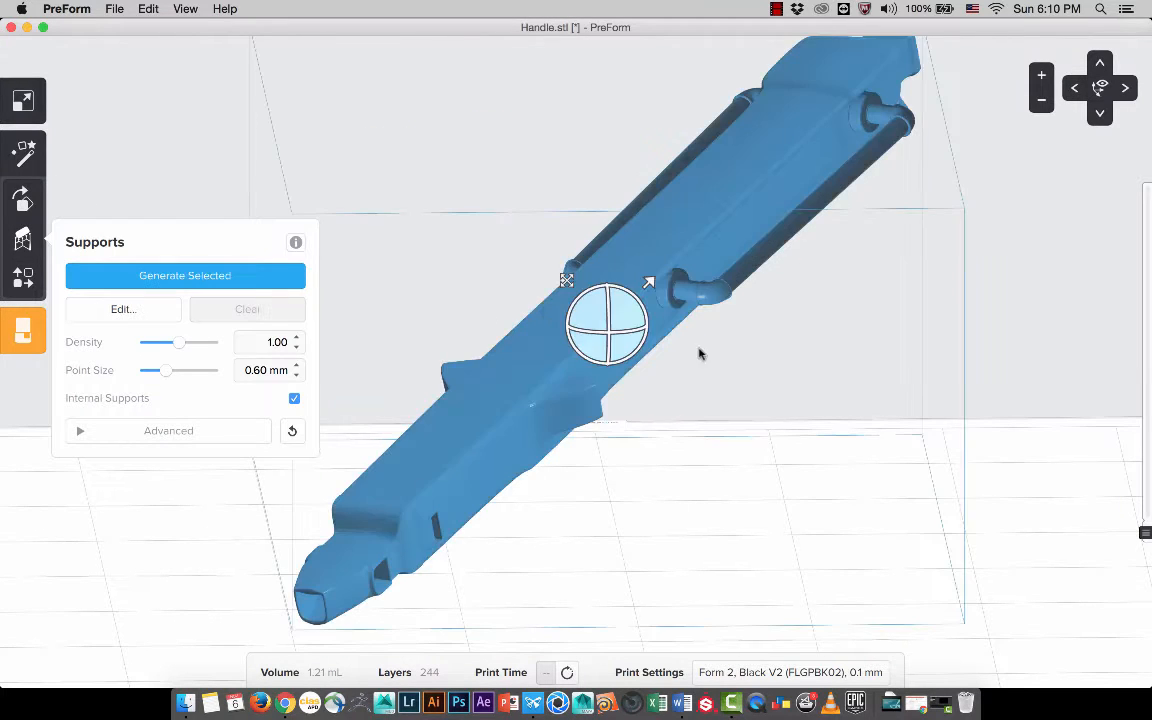
- Preview the tilted handle's slices up to layer 14, examine its starting tip from above, and close the support settings
{"action": "right_click_drag", "start_coordinate": [699, 352], "coordinate": [715, 388]}
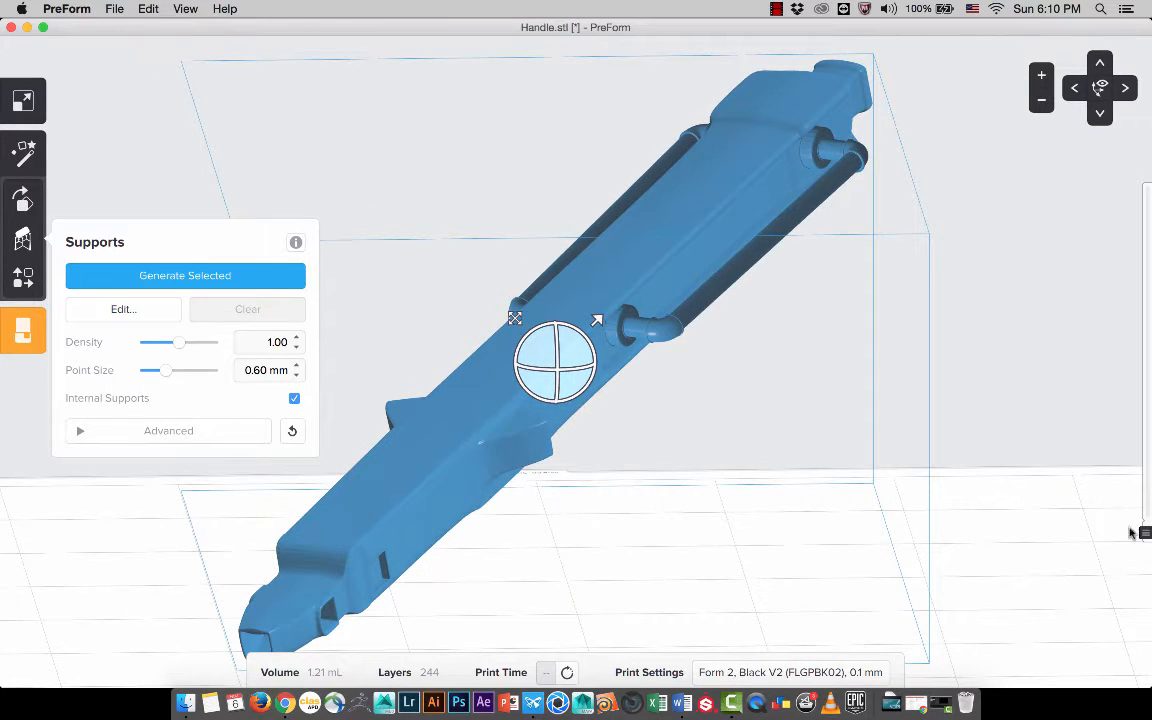
{"action": "left_click_drag", "start_coordinate": [1146, 530], "coordinate": [1147, 499]}
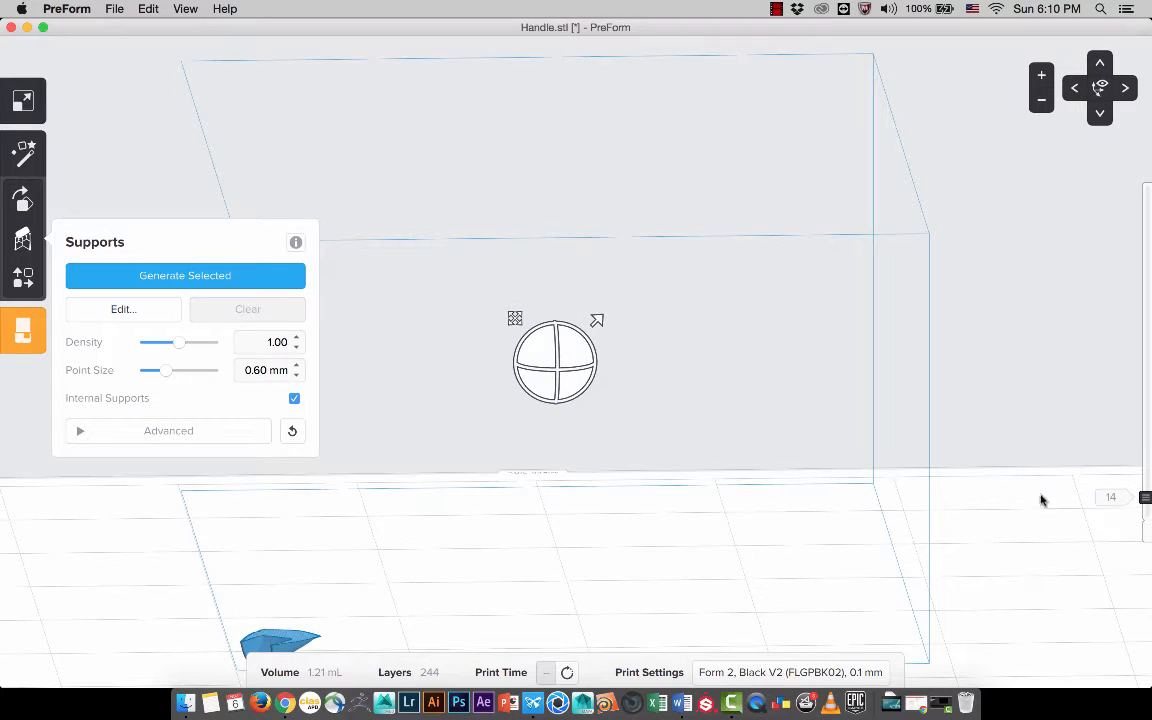
{"action": "right_click_drag", "start_coordinate": [587, 511], "coordinate": [627, 550]}
{"action": "middle_click_drag", "start_coordinate": [630, 530], "coordinate": [655, 360]}
{"action": "right_click_drag", "start_coordinate": [655, 362], "coordinate": [393, 367]}
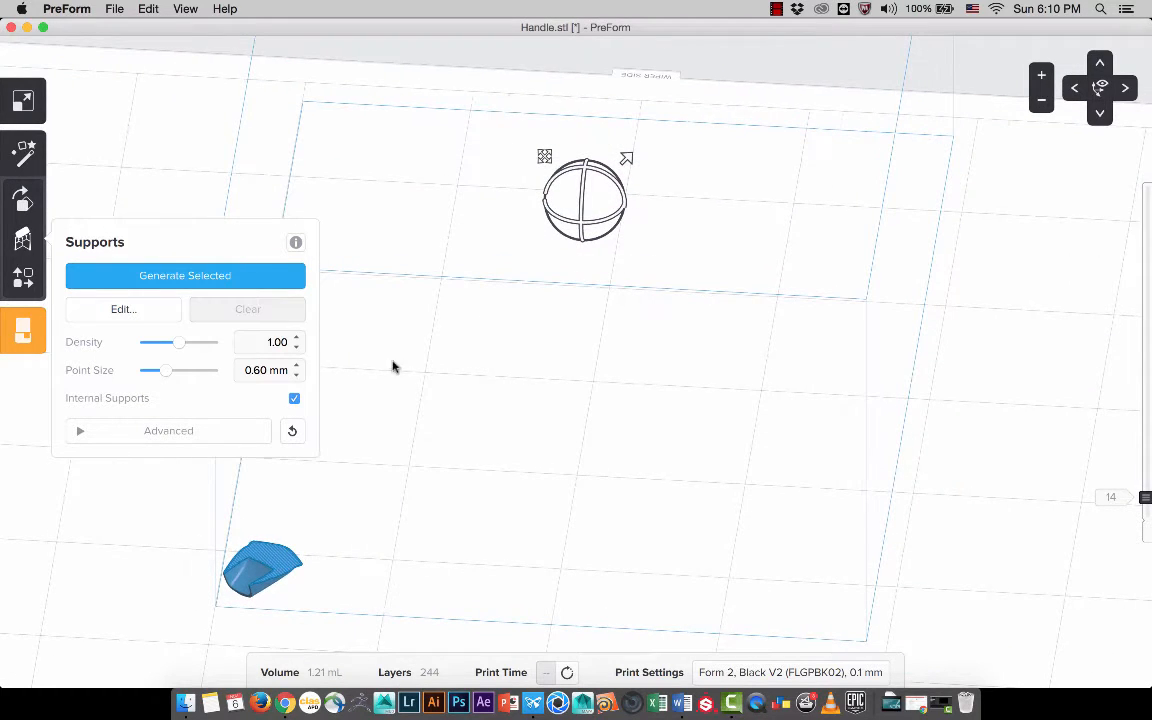
{"action": "left_click", "coordinate": [29, 241]}
{"action": "middle_click_drag", "start_coordinate": [325, 308], "coordinate": [293, 334]}
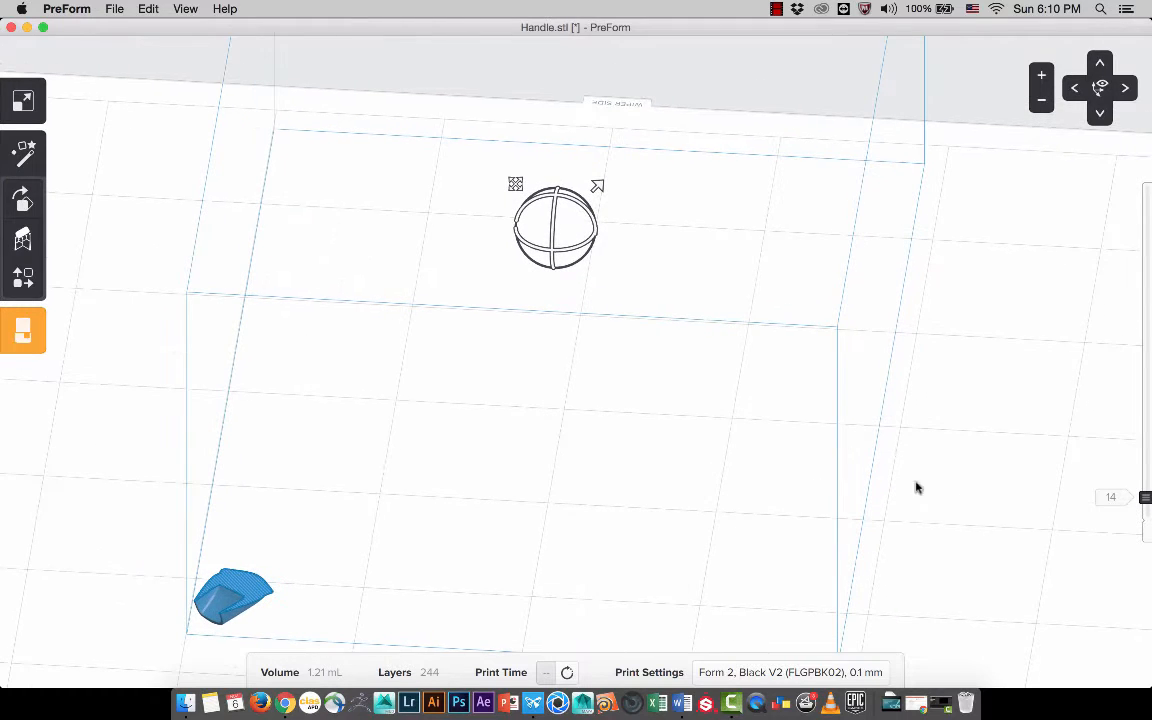
- Try a flatter tilt for the handle and preview slices from layer 20 down to 15 around the separate island near the tip
{"action": "mouse_move", "coordinate": [1145, 500]}
{"action": "left_mouse_down"}
{"action": "mouse_move", "coordinate": [1145, 481]}
{"action": "mouse_move", "coordinate": [1145, 492]}
{"action": "left_mouse_up"}
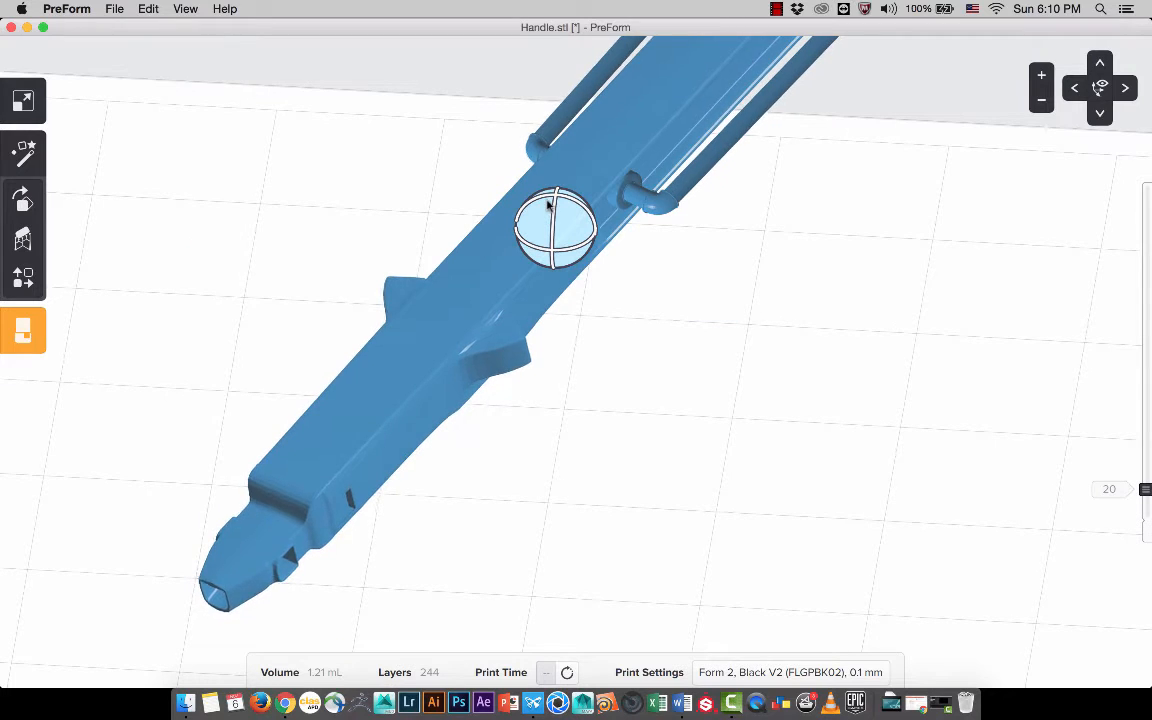
{"action": "left_click_drag", "start_coordinate": [551, 199], "coordinate": [545, 200]}
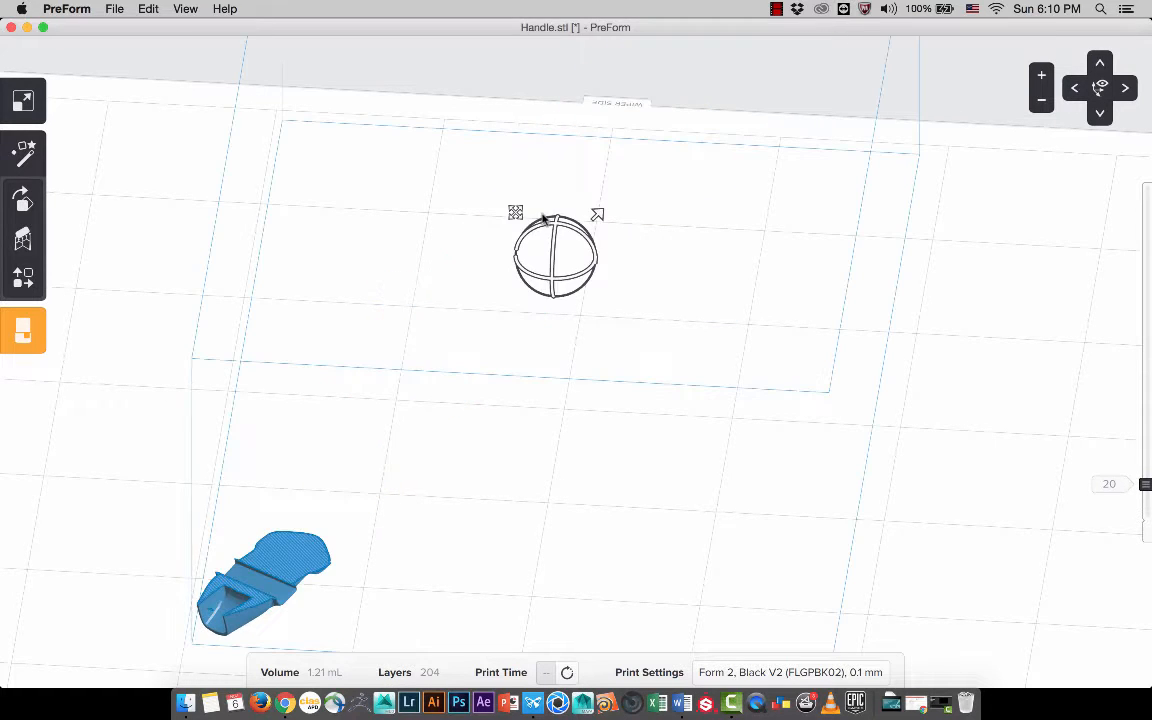
{"action": "right_click_drag", "start_coordinate": [418, 437], "coordinate": [600, 487]}
{"action": "scroll", "coordinate": [537, 475], "scroll_direction": "up", "scroll_amount": 5}
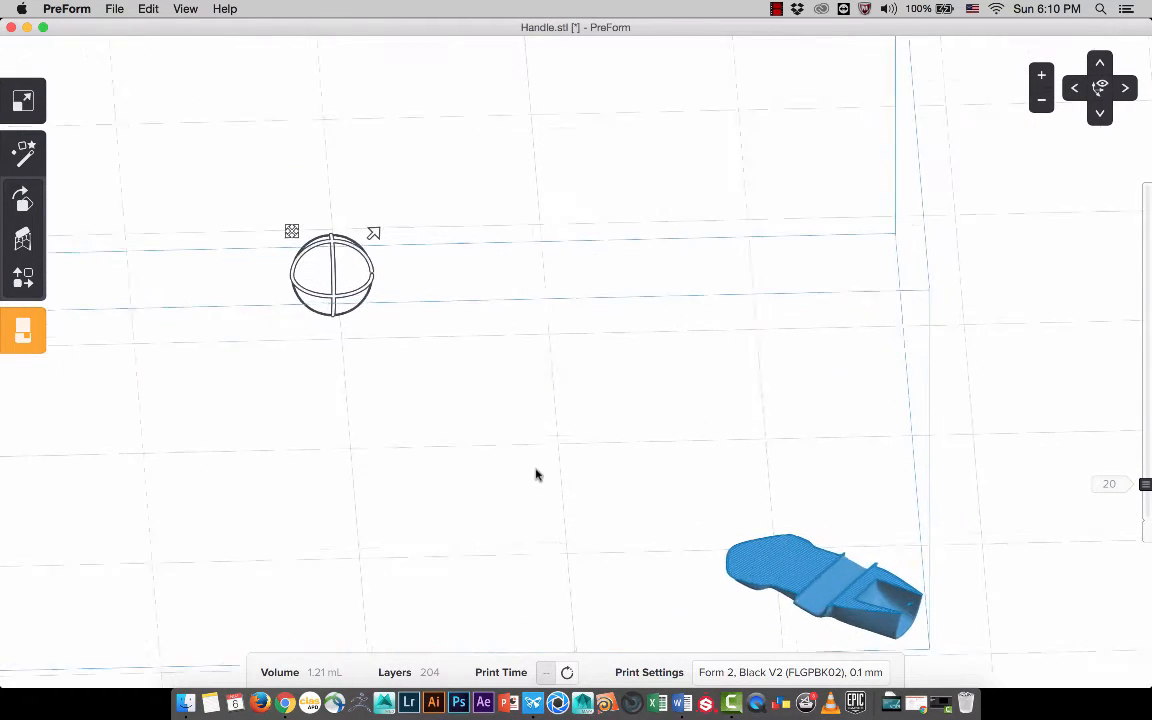
{"action": "middle_click_drag", "start_coordinate": [537, 473], "coordinate": [555, 451]}
{"action": "scroll", "coordinate": [508, 370], "scroll_direction": "down", "scroll_amount": 2}
{"action": "scroll", "coordinate": [406, 283], "scroll_direction": "down", "scroll_amount": 1}
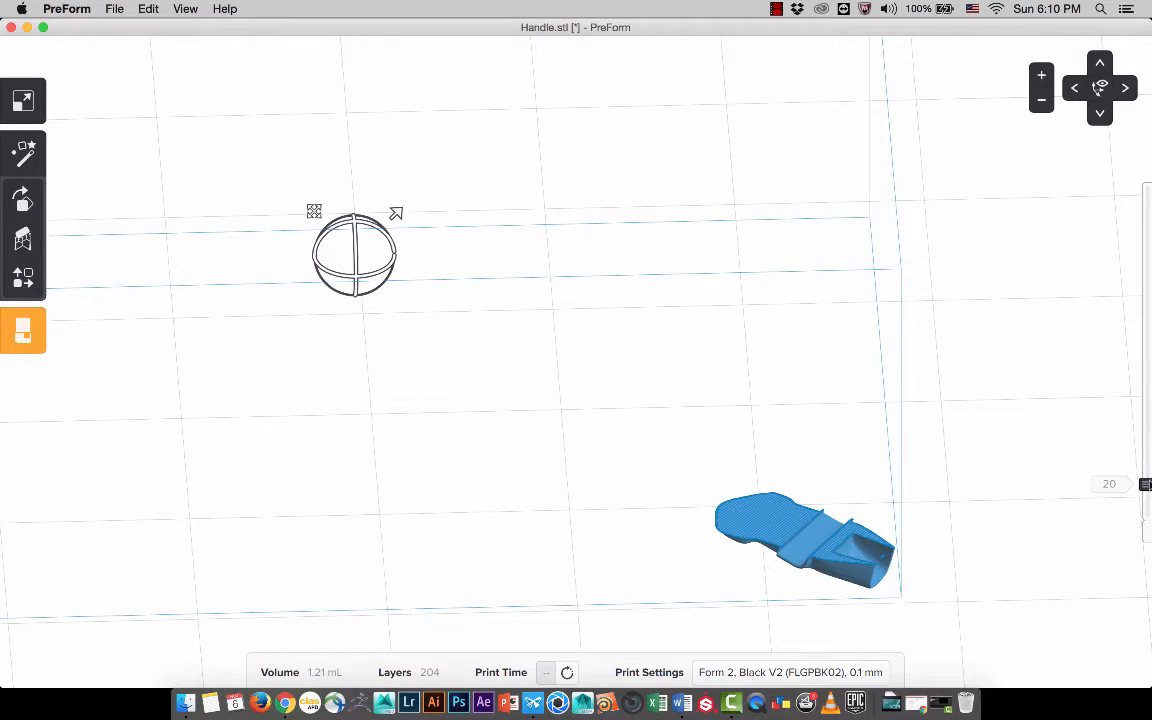
{"action": "mouse_move", "coordinate": [1146, 485]}
{"action": "left_mouse_down"}
{"action": "mouse_move", "coordinate": [1146, 458]}
{"action": "mouse_move", "coordinate": [1146, 490]}
{"action": "left_mouse_up"}
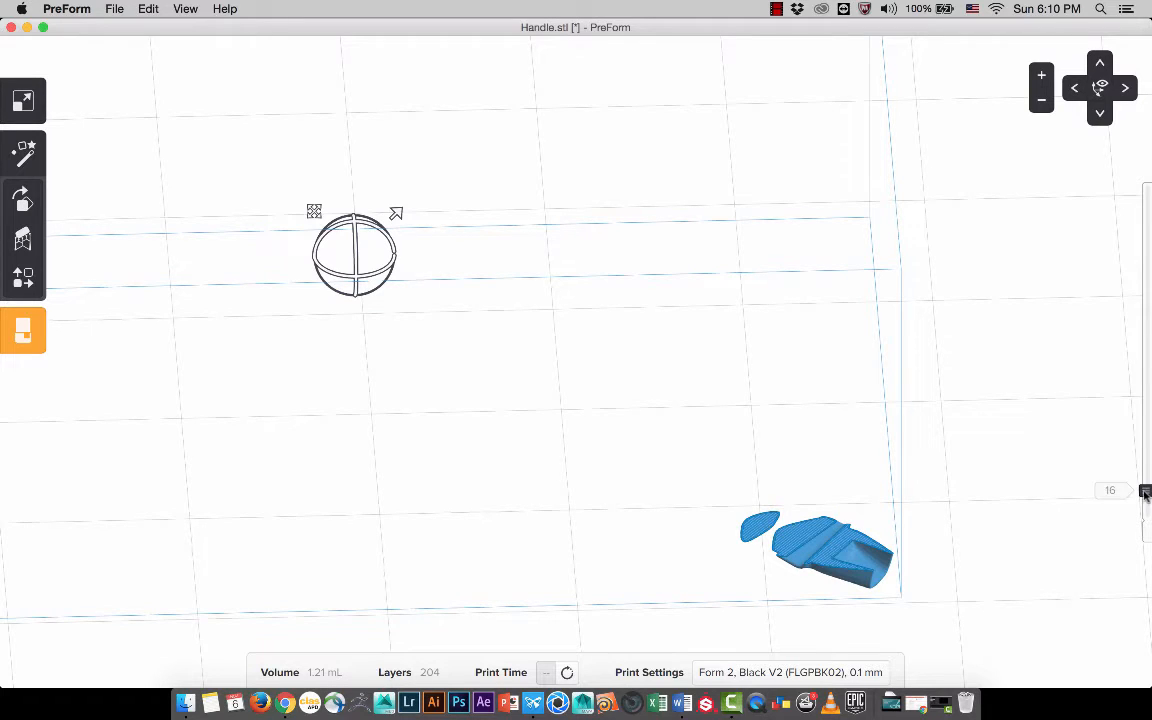
{"action": "left_click_drag", "start_coordinate": [1146, 492], "coordinate": [1146, 494]}
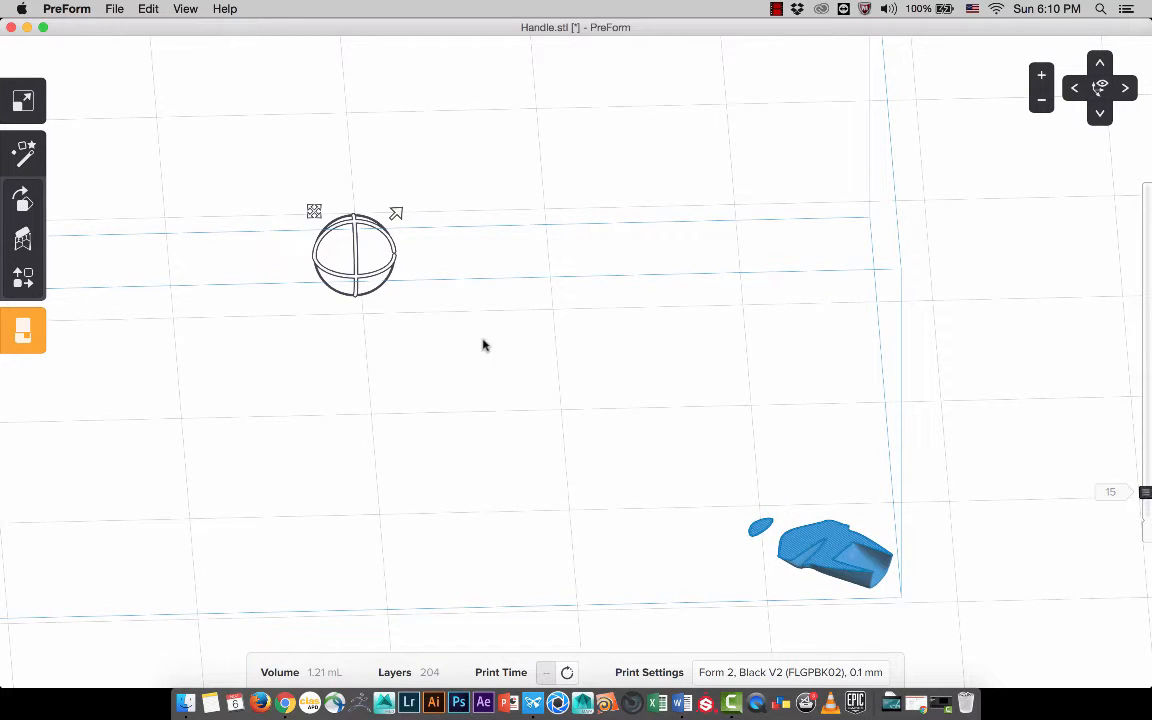
- Tilt the handle more steeply and raise the slice preview to layer 23 to inspect the island near its tip
{"action": "mouse_move", "coordinate": [376, 247]}
{"action": "left_mouse_down"}
{"action": "mouse_move", "coordinate": [398, 281]}
{"action": "mouse_move", "coordinate": [365, 258]}
{"action": "left_mouse_up"}
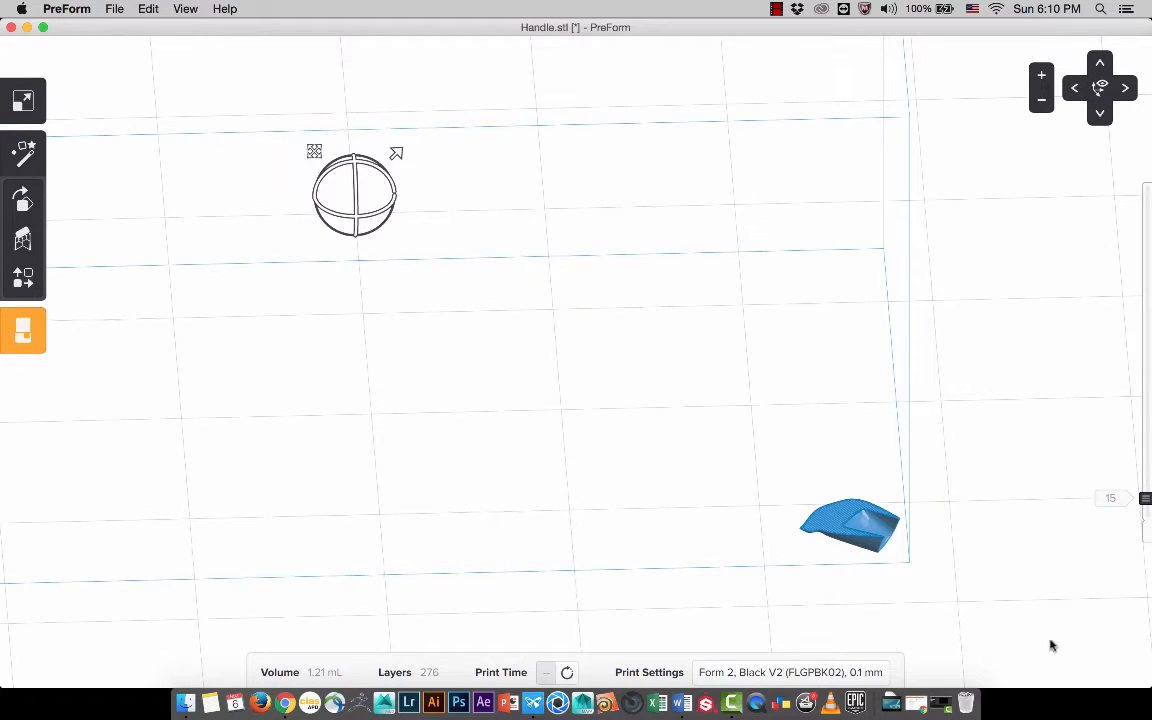
{"action": "scroll", "coordinate": [714, 400], "scroll_direction": "up", "scroll_amount": 1}
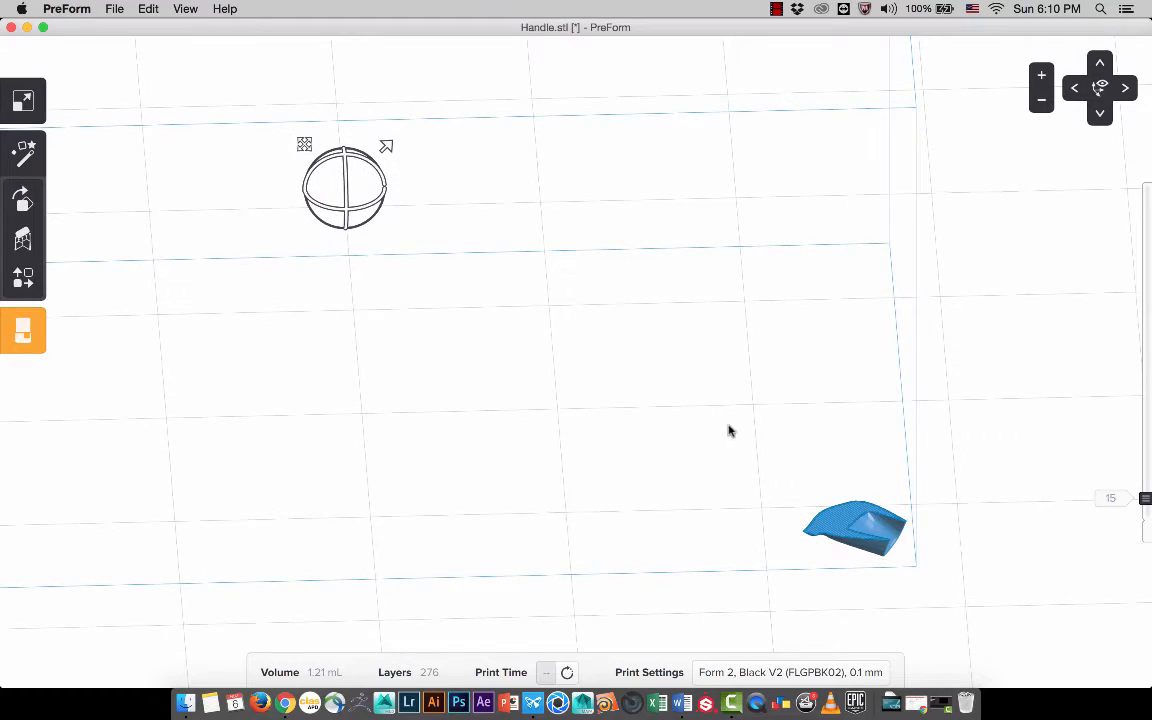
{"action": "right_click_drag", "start_coordinate": [729, 430], "coordinate": [723, 401]}
{"action": "right_click_drag", "start_coordinate": [685, 329], "coordinate": [803, 412]}
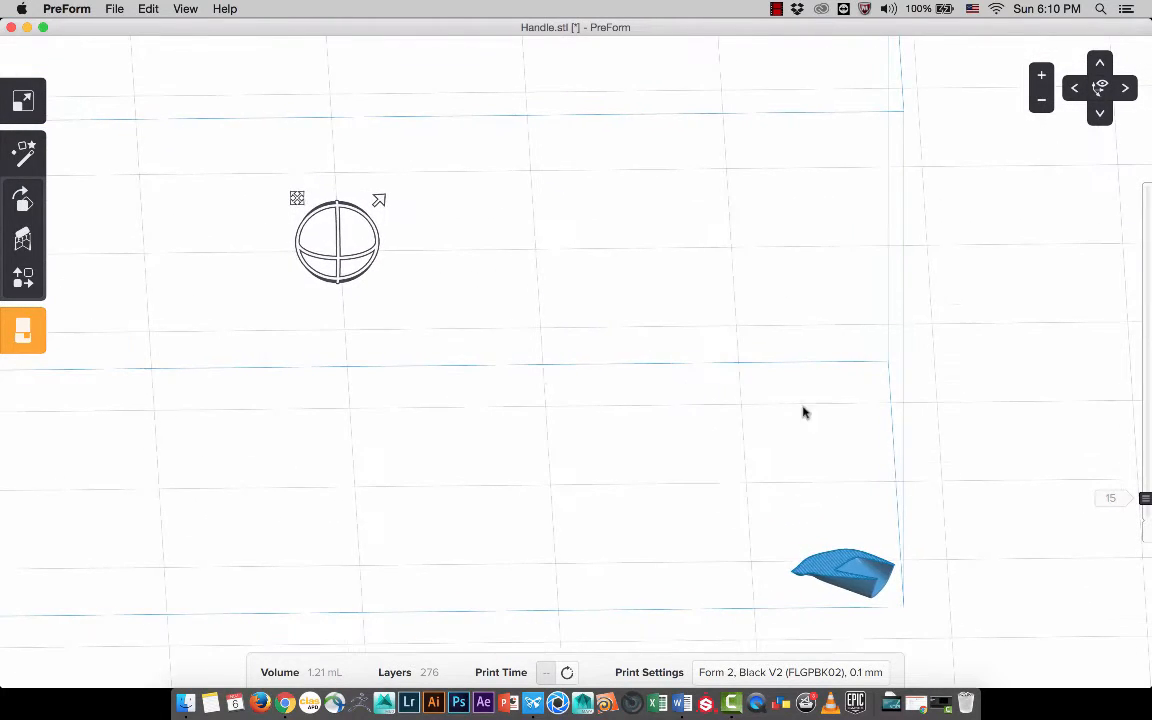
{"action": "left_click_drag", "start_coordinate": [1146, 500], "coordinate": [1146, 491]}
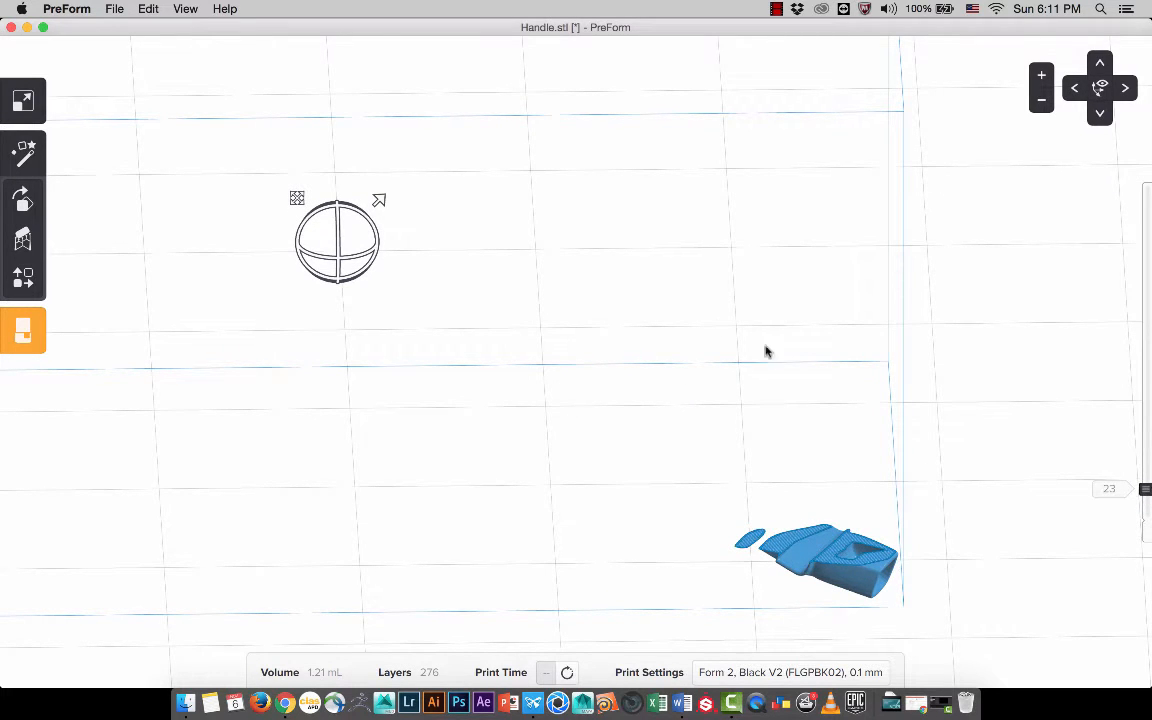
- Steepen the handle's tilt further and preview slices through layer 30 to layer 52 to examine how the tip's side area joins
{"action": "left_click_drag", "start_coordinate": [354, 220], "coordinate": [408, 278]}
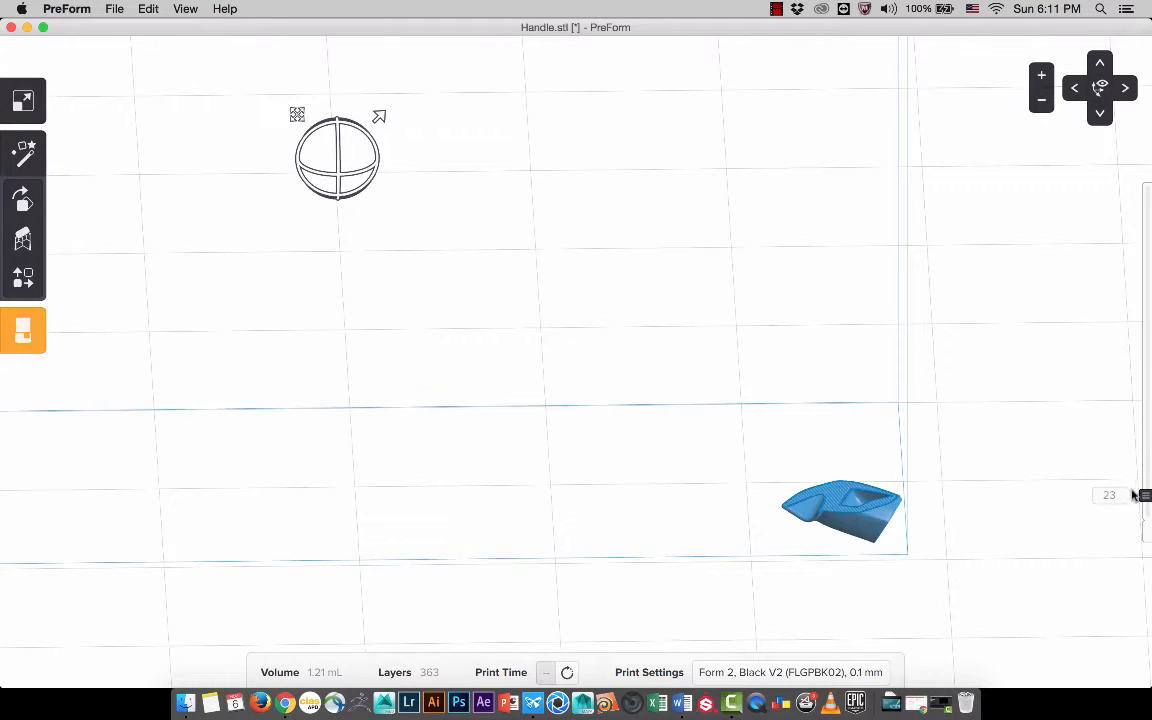
{"action": "mouse_move", "coordinate": [1146, 497]}
{"action": "left_mouse_down"}
{"action": "mouse_move", "coordinate": [1146, 475]}
{"action": "mouse_move", "coordinate": [1146, 489]}
{"action": "left_mouse_up"}
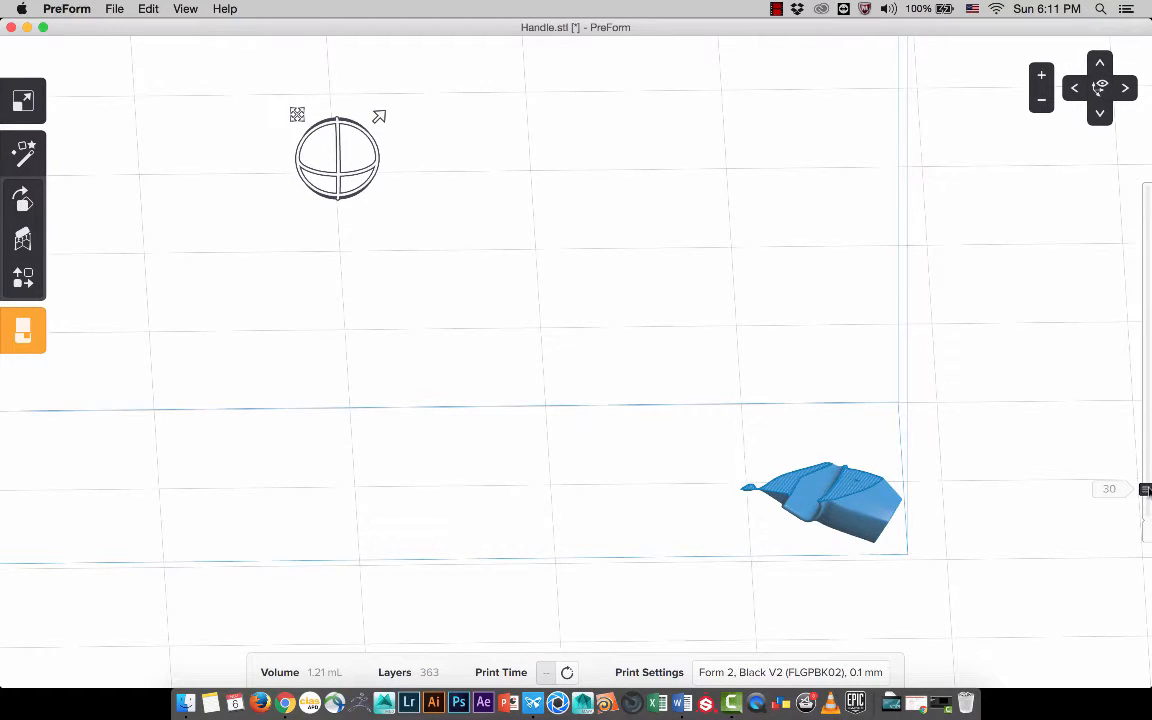
{"action": "scroll", "coordinate": [707, 499], "scroll_direction": "up", "scroll_amount": 10}
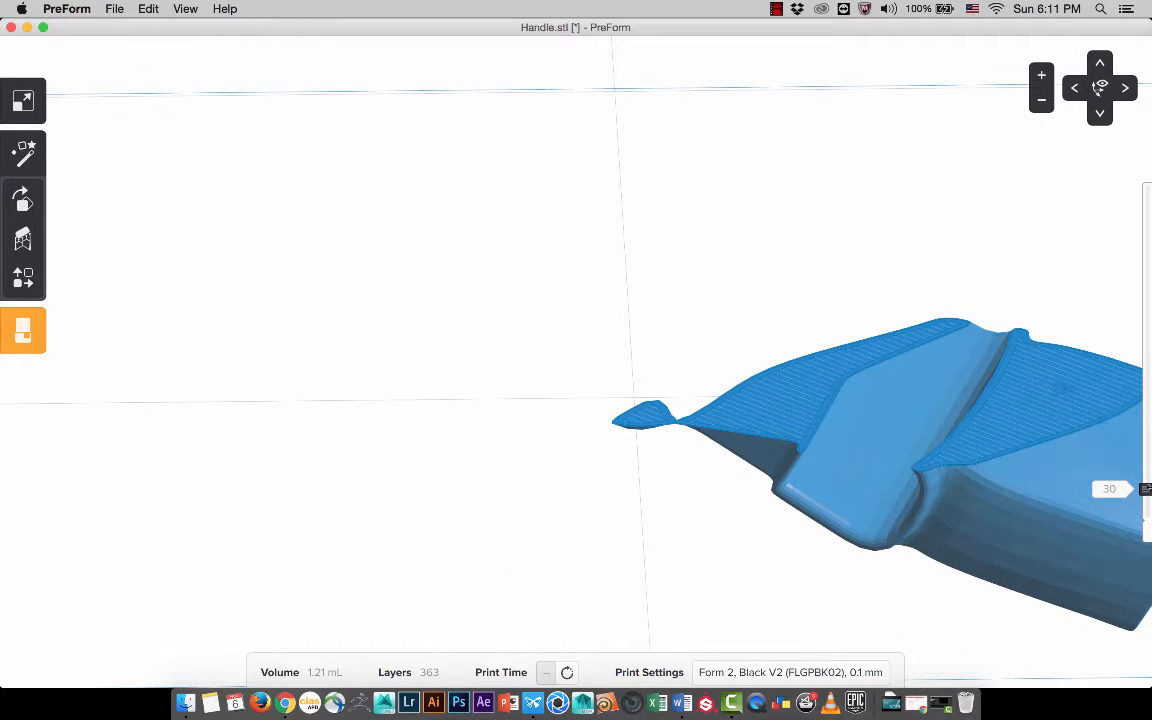
{"action": "left_click_drag", "start_coordinate": [1146, 489], "coordinate": [1146, 469]}
{"action": "scroll", "coordinate": [839, 411], "scroll_direction": "down", "scroll_amount": 5}
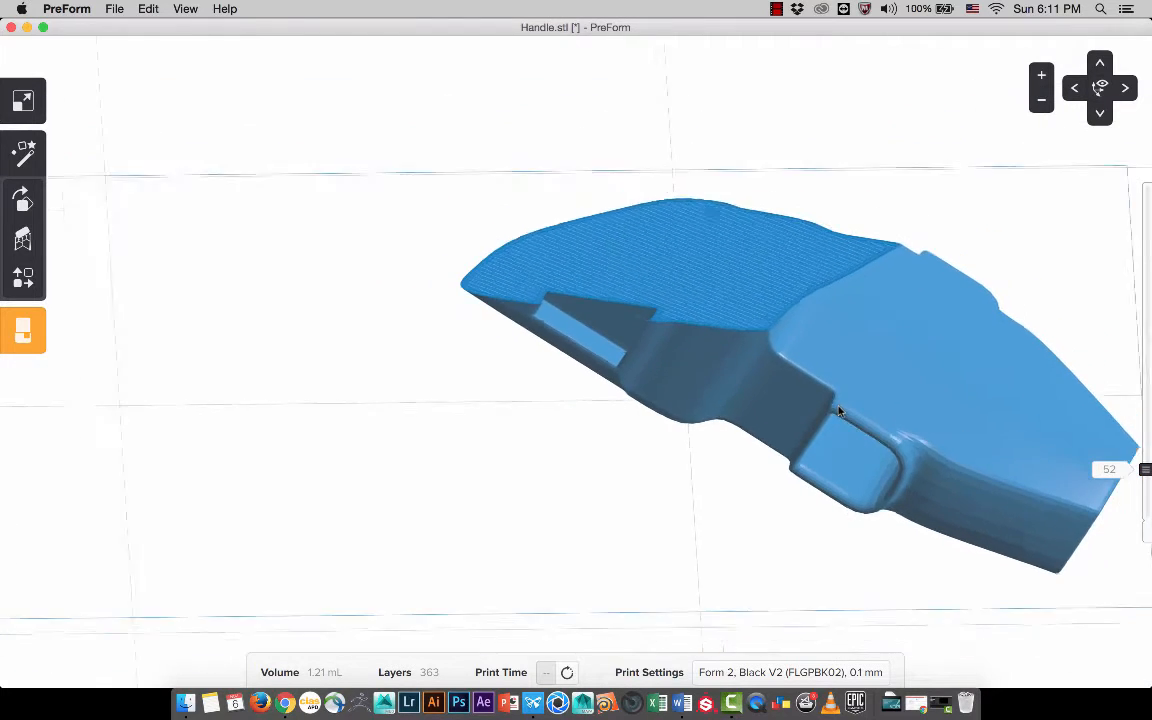
{"action": "scroll", "coordinate": [839, 411], "scroll_direction": "down", "scroll_amount": 6}
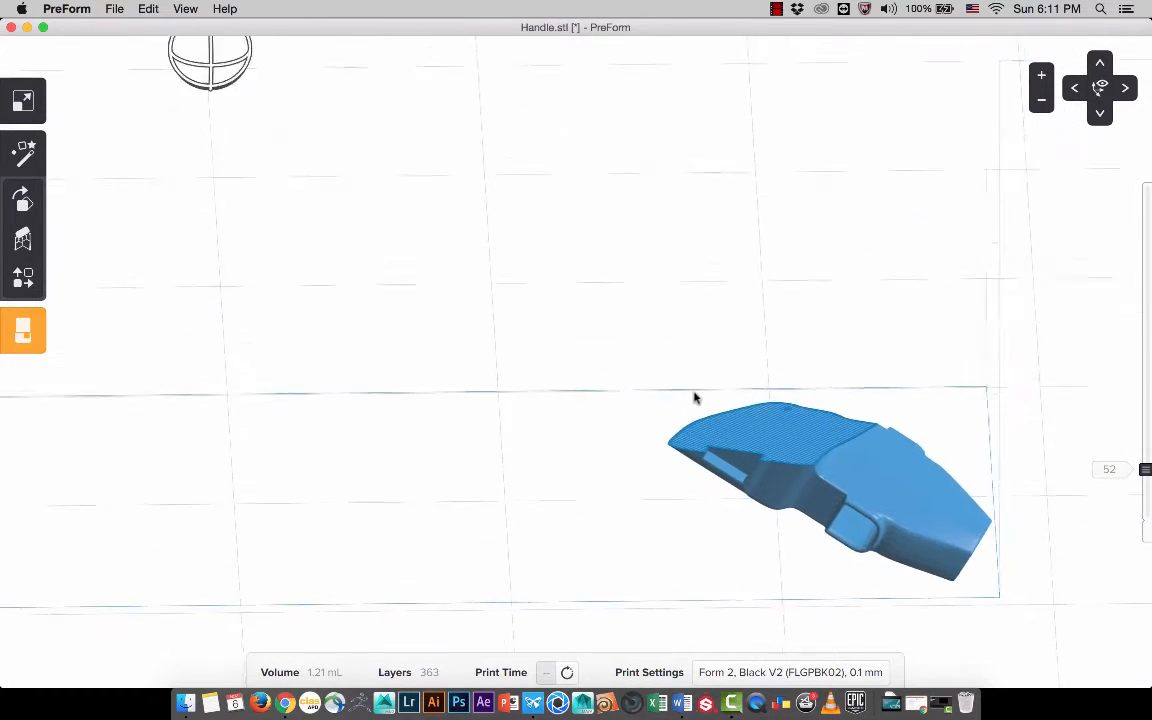
- Raise the slice preview to layer 209 and examine close up where the side tubes' elbows start beside the body
{"action": "middle_click_drag", "start_coordinate": [694, 398], "coordinate": [692, 458]}
{"action": "scroll", "coordinate": [1088, 419], "scroll_direction": "down", "scroll_amount": 2}
{"action": "left_click_drag", "start_coordinate": [1145, 471], "coordinate": [1145, 333]}
{"action": "middle_click_drag", "start_coordinate": [544, 366], "coordinate": [1010, 676]}
{"action": "left_click_drag", "start_coordinate": [1145, 336], "coordinate": [1147, 329]}
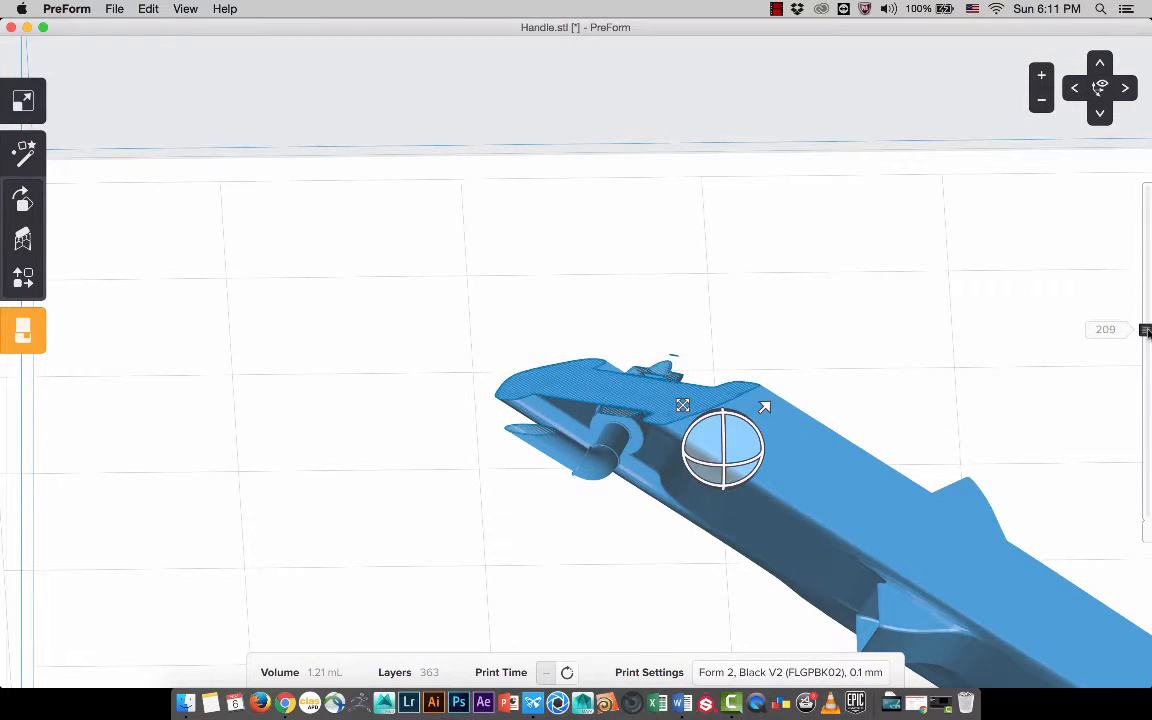
{"action": "scroll", "coordinate": [688, 357], "scroll_direction": "up", "scroll_amount": 2}
{"action": "scroll", "coordinate": [688, 357], "scroll_direction": "up", "scroll_amount": 2}
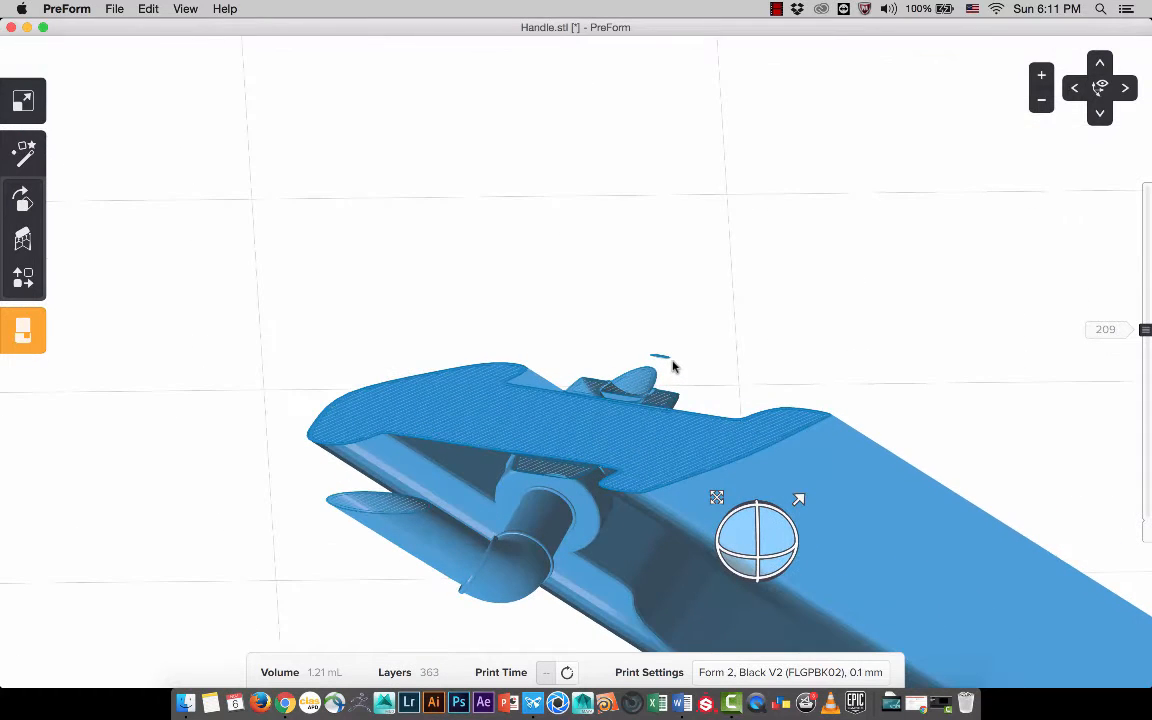
{"action": "left_click_drag", "start_coordinate": [1147, 335], "coordinate": [1147, 331]}
{"action": "scroll", "coordinate": [938, 437], "scroll_direction": "up", "scroll_amount": 2}
{"action": "scroll", "coordinate": [938, 437], "scroll_direction": "down", "scroll_amount": 5}
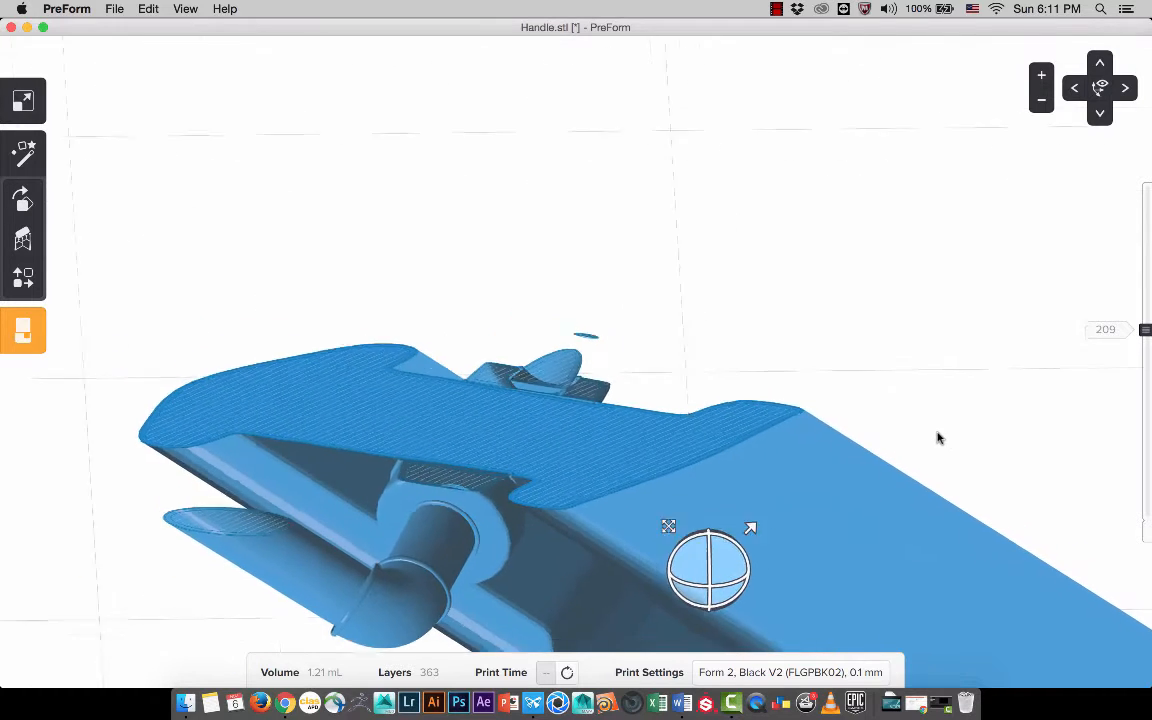
- Raise the slice preview to layer 275 to check the growing side tubes, and return it to the lowest layers
{"action": "left_click_drag", "start_coordinate": [1147, 329], "coordinate": [1147, 275]}
{"action": "scroll", "coordinate": [951, 288], "scroll_direction": "down", "scroll_amount": 3}
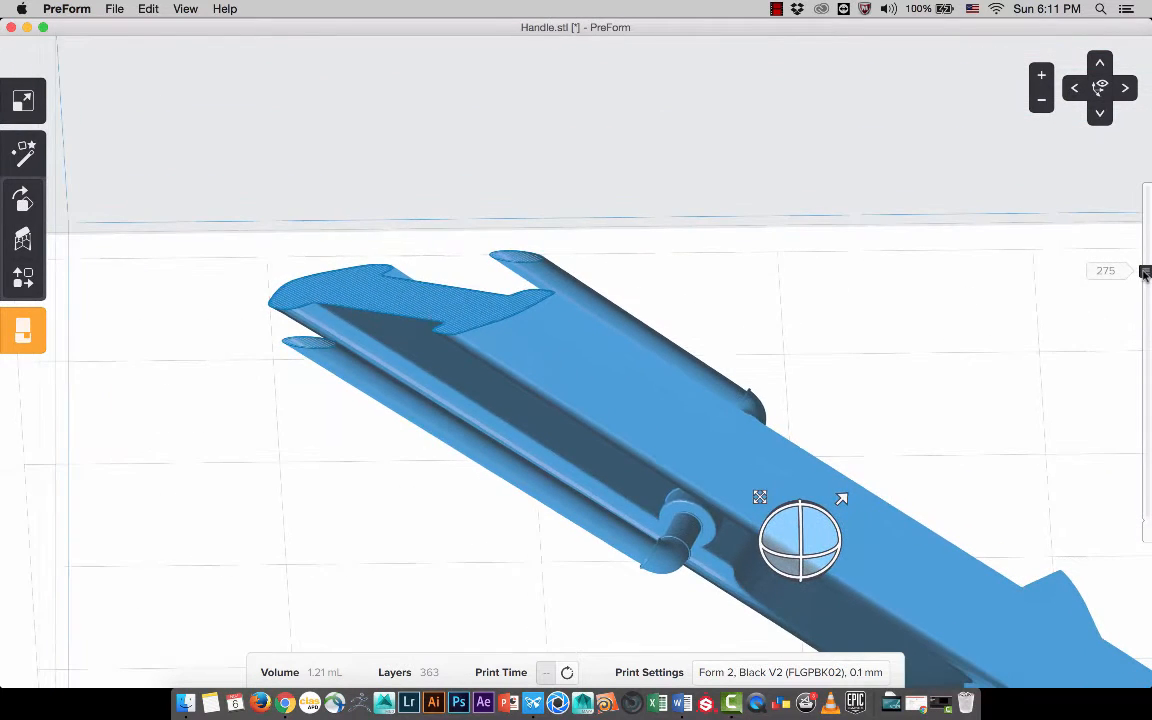
{"action": "left_click_drag", "start_coordinate": [1147, 272], "coordinate": [1151, 628]}
{"action": "mouse_move", "coordinate": [1151, 584]}
{"action": "left_mouse_down"}
{"action": "mouse_move", "coordinate": [1147, 485]}
{"action": "mouse_move", "coordinate": [1147, 568]}
{"action": "left_mouse_up"}
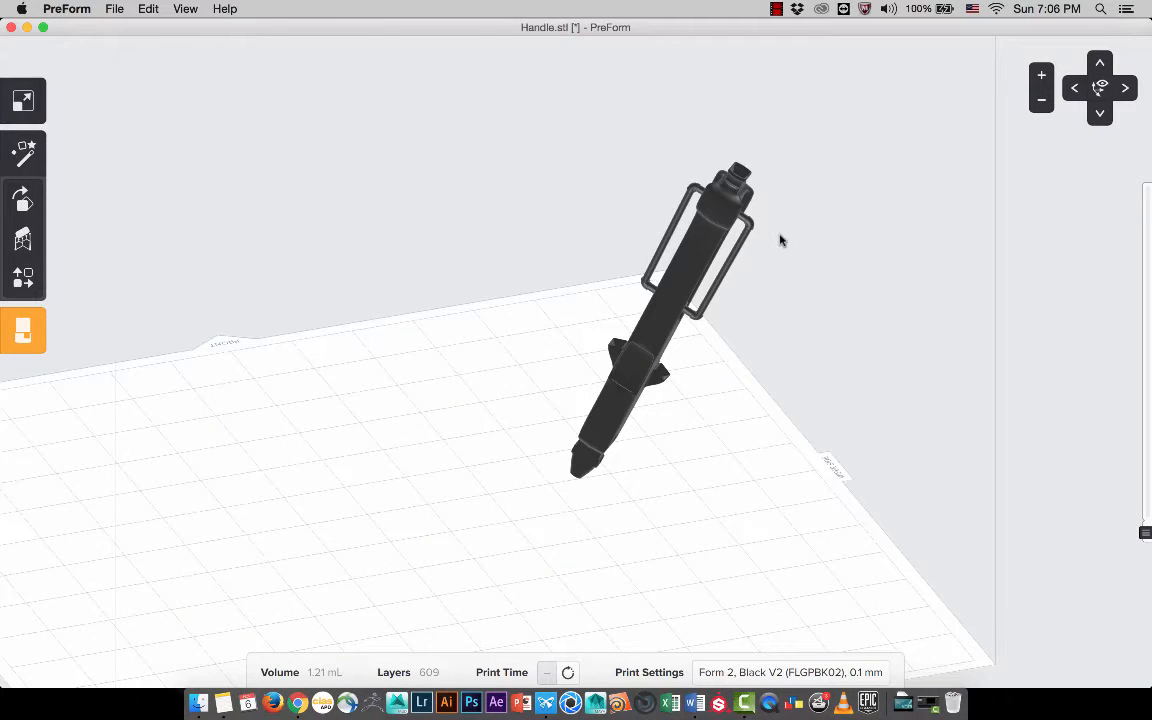
- Raise the upright handle's slice preview to layers 546 and 549 to inspect where the side tube meets its upper elbow
{"action": "right_click_drag", "start_coordinate": [781, 240], "coordinate": [777, 284]}
{"action": "scroll", "coordinate": [778, 282], "scroll_direction": "up", "scroll_amount": 5}
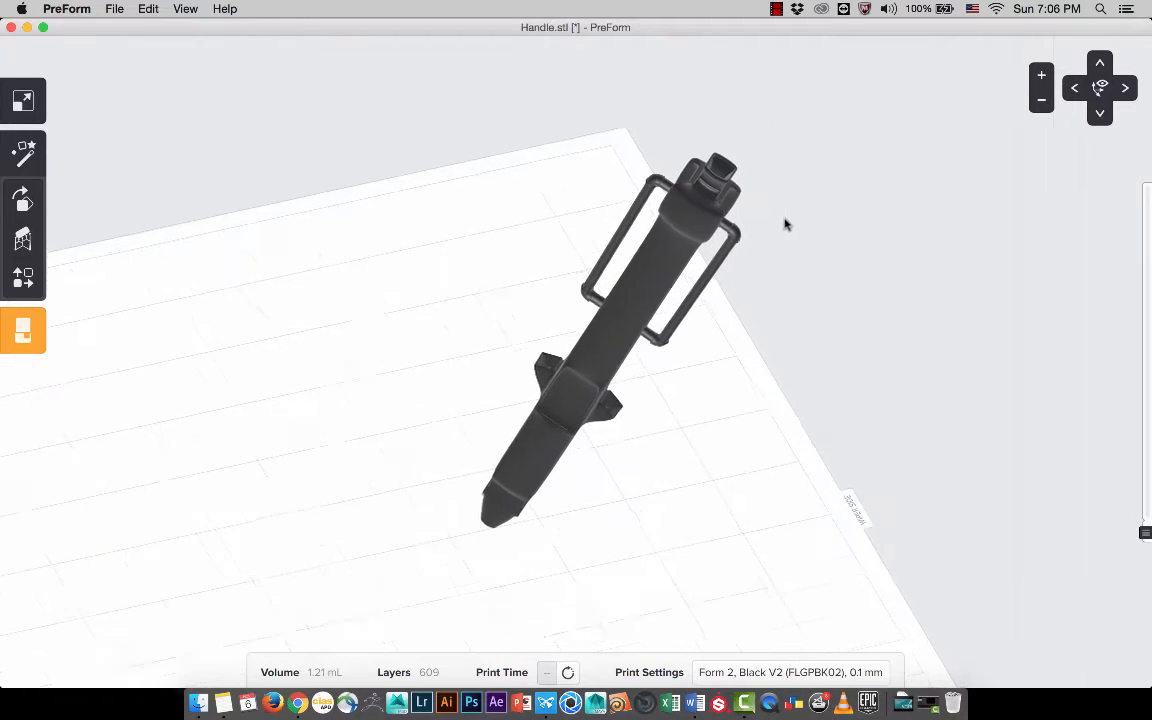
{"action": "middle_click_drag", "start_coordinate": [784, 224], "coordinate": [802, 254]}
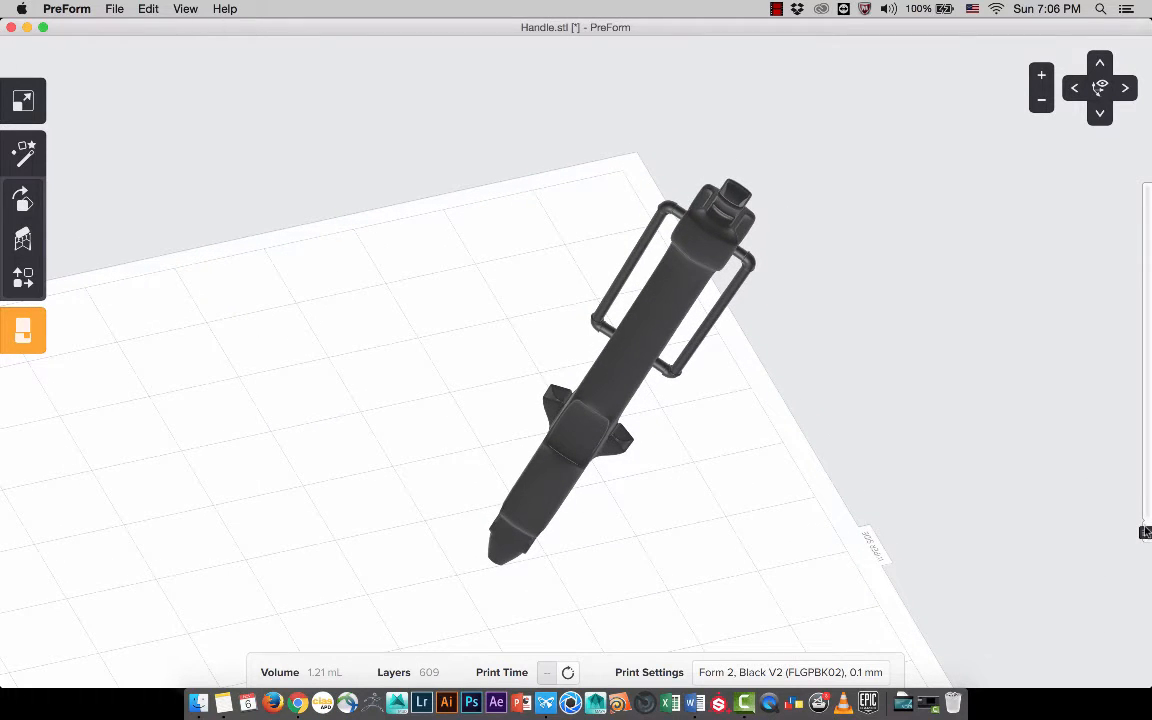
{"action": "left_click_drag", "start_coordinate": [1145, 532], "coordinate": [1147, 226]}
{"action": "scroll", "coordinate": [771, 125], "scroll_direction": "up", "scroll_amount": 10}
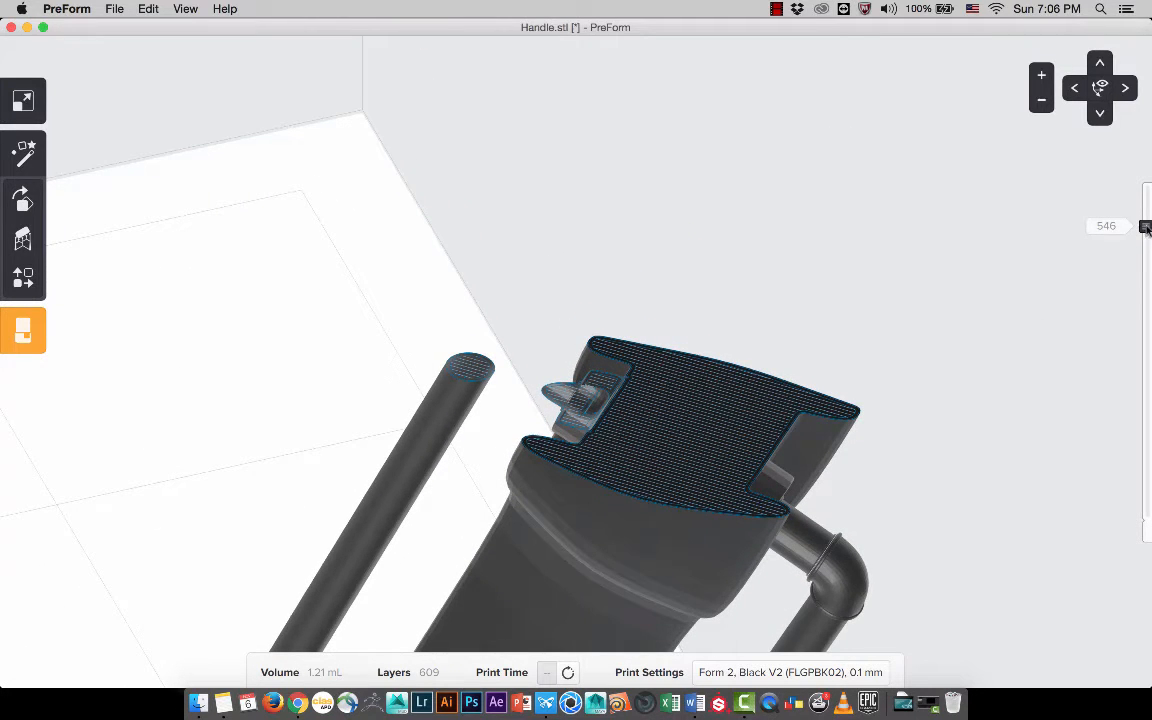
{"action": "left_click_drag", "start_coordinate": [1147, 226], "coordinate": [1147, 226]}
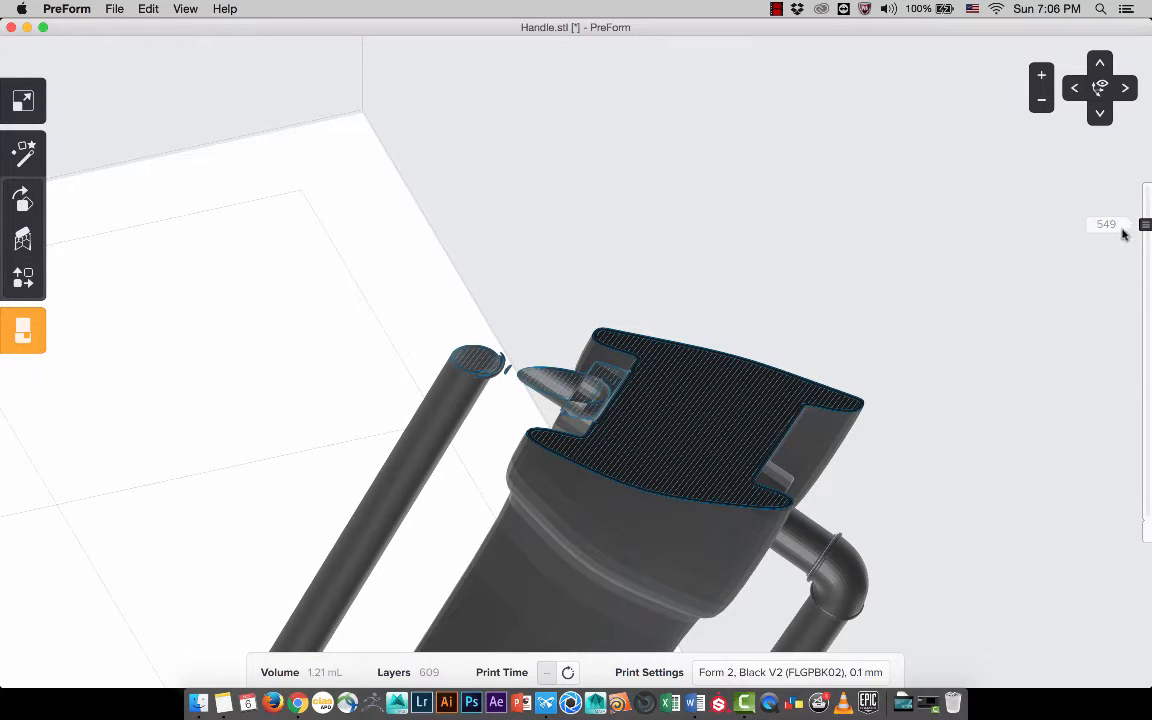
- Lower the slice preview to layer 466 and on to layer 329 to inspect the side tubes and a lower elbow
{"action": "left_click_drag", "start_coordinate": [1147, 226], "coordinate": [1149, 271]}
{"action": "scroll", "coordinate": [663, 425], "scroll_direction": "up", "scroll_amount": 5}
{"action": "scroll", "coordinate": [663, 426], "scroll_direction": "down", "scroll_amount": 7}
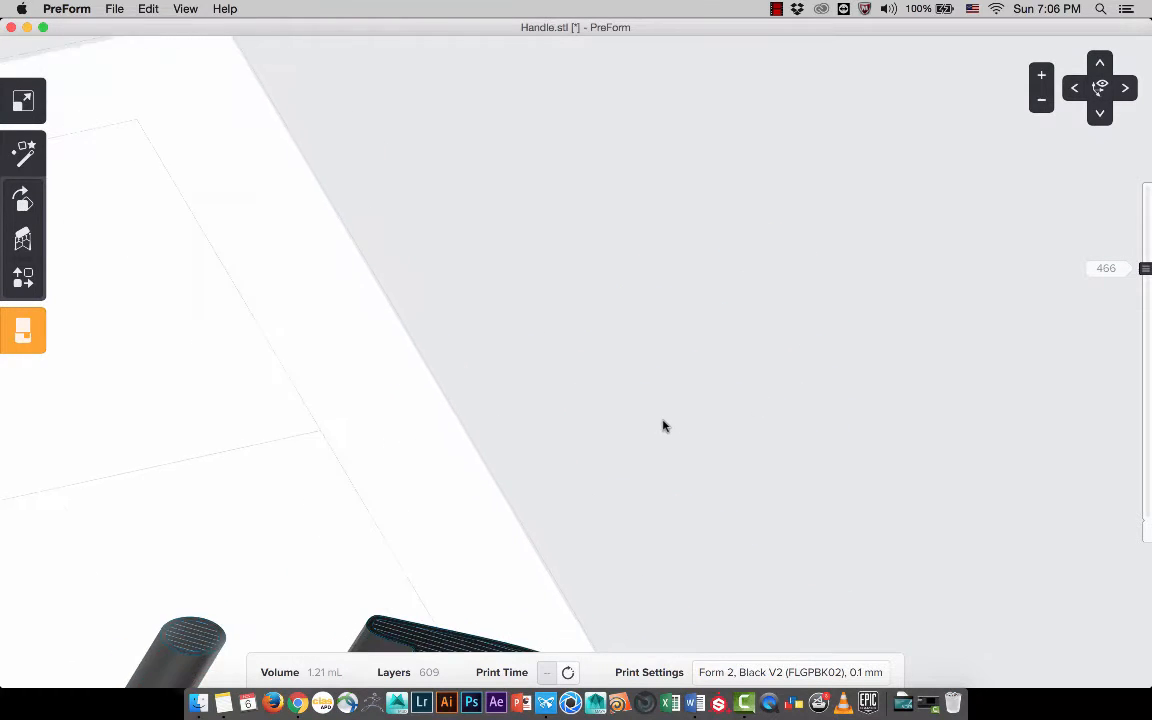
{"action": "scroll", "coordinate": [662, 425], "scroll_direction": "down", "scroll_amount": 2}
{"action": "middle_click_drag", "start_coordinate": [639, 550], "coordinate": [733, 238]}
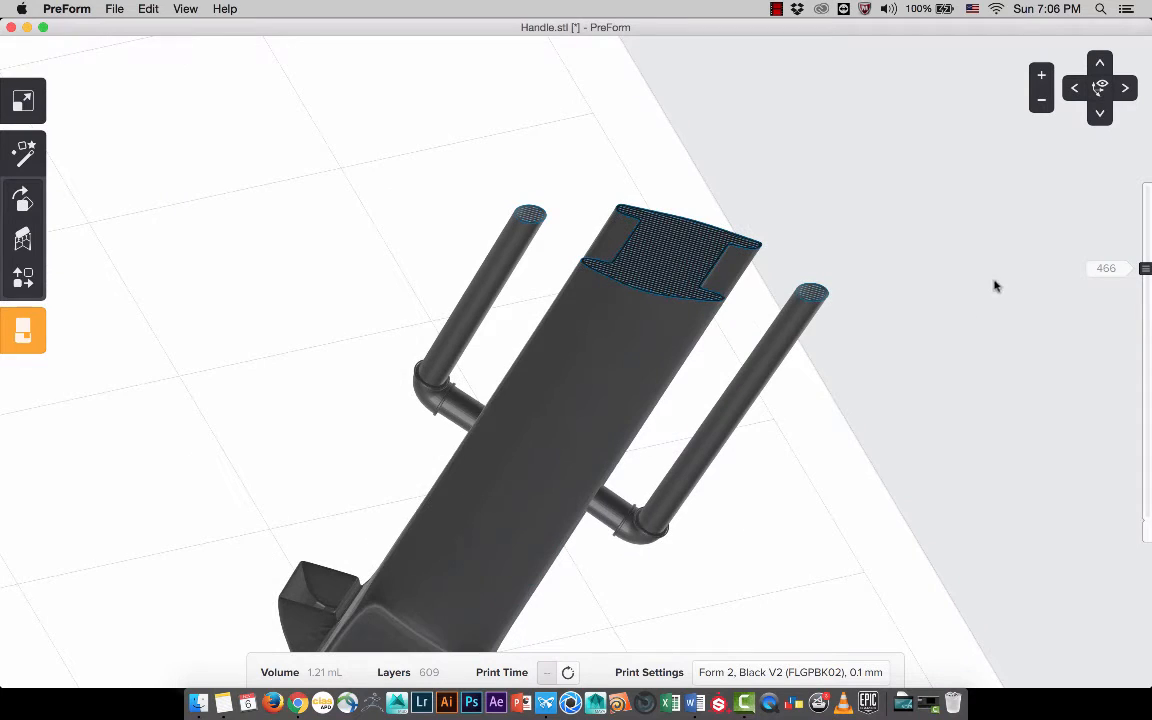
{"action": "left_click_drag", "start_coordinate": [1146, 268], "coordinate": [1146, 343]}
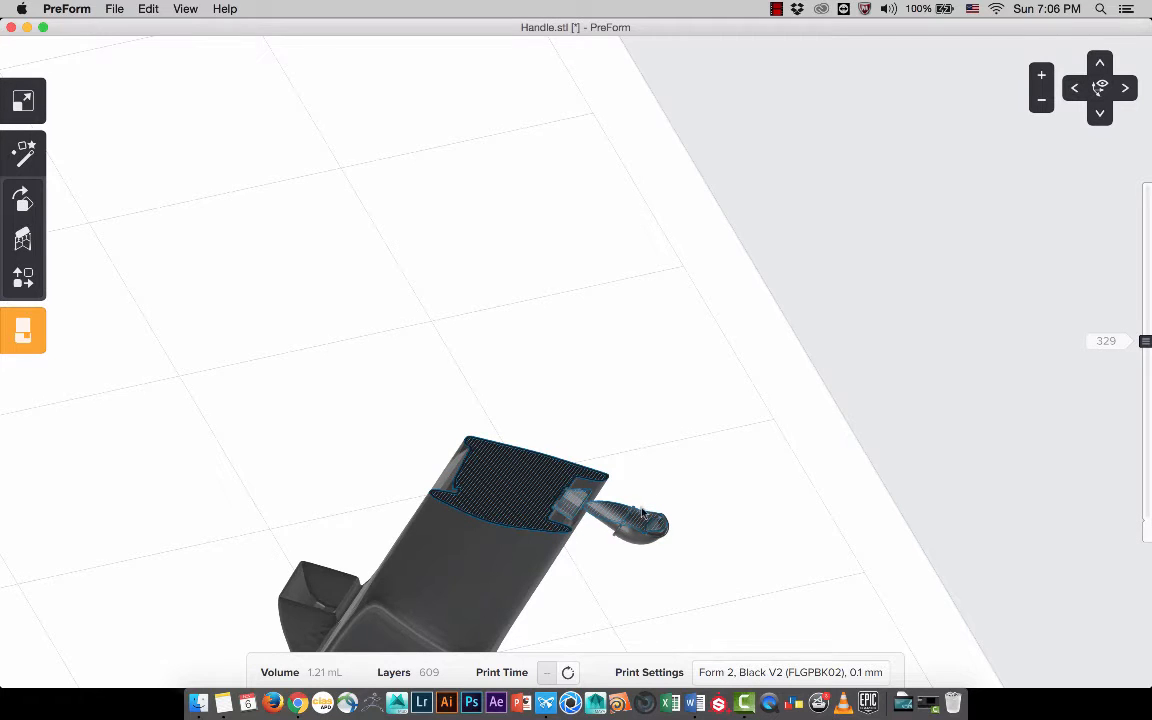
{"action": "scroll", "coordinate": [643, 512], "scroll_direction": "down", "scroll_amount": 5}
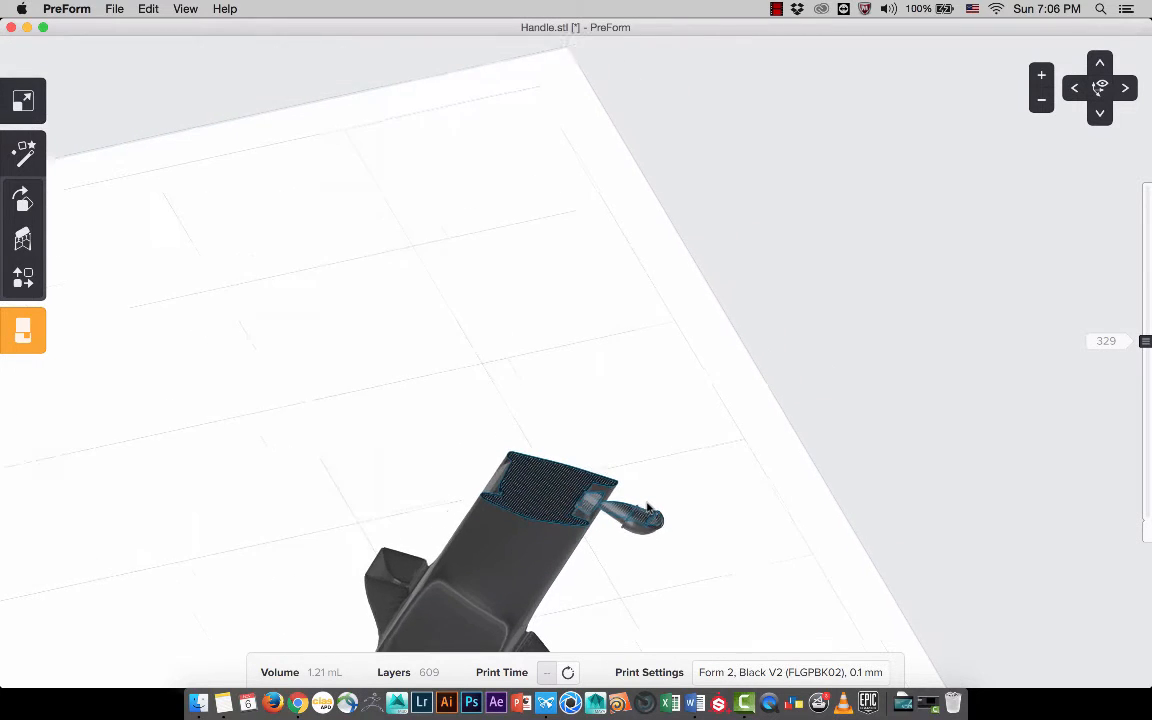
{"action": "right_click_drag", "start_coordinate": [648, 510], "coordinate": [1077, 347]}
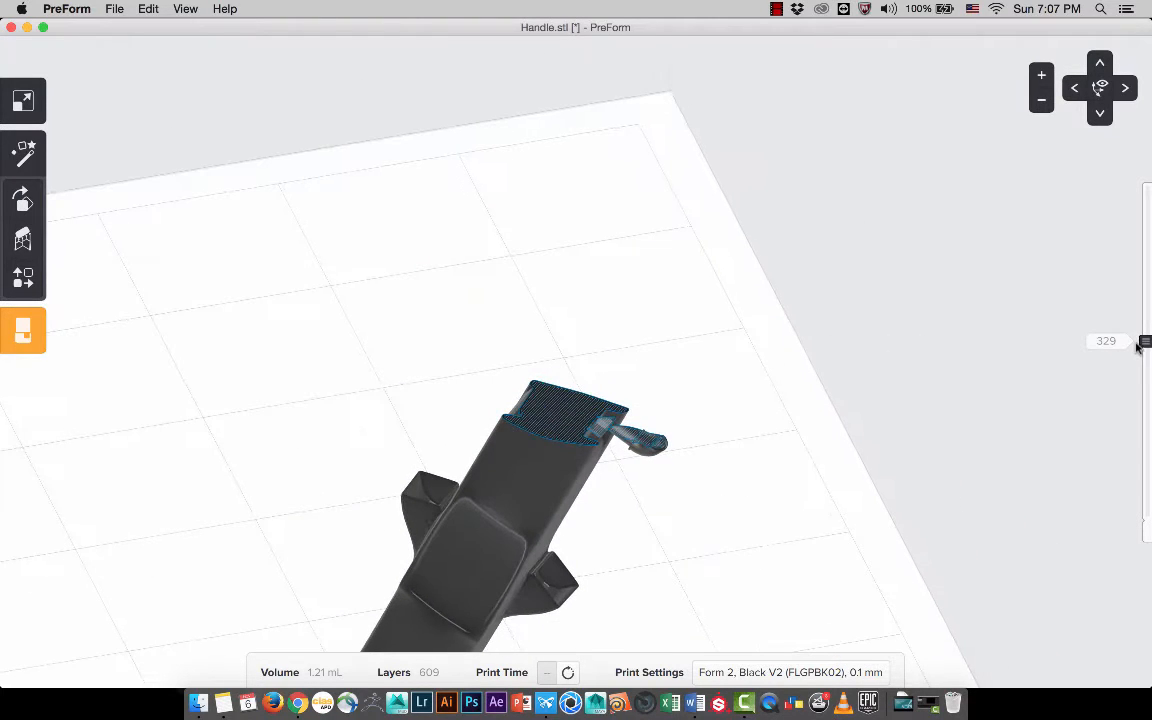
- Raise the slice preview to layer 570 and examine the side tubes, their elbows and the body from several angles
{"action": "left_click_drag", "start_coordinate": [1146, 341], "coordinate": [1146, 213]}
{"action": "middle_click_drag", "start_coordinate": [814, 284], "coordinate": [738, 385]}
{"action": "left_click_drag", "start_coordinate": [734, 386], "coordinate": [752, 396]}
{"action": "right_click_drag", "start_coordinate": [646, 376], "coordinate": [797, 396]}
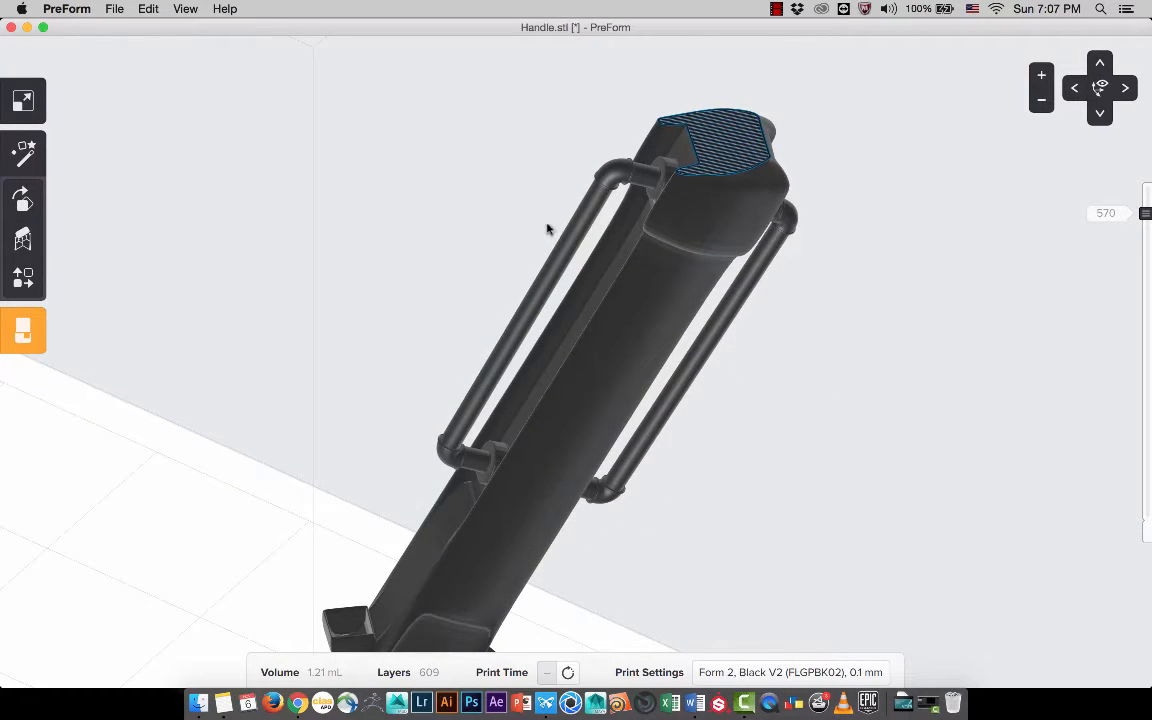
{"action": "right_click_drag", "start_coordinate": [628, 321], "coordinate": [675, 381]}
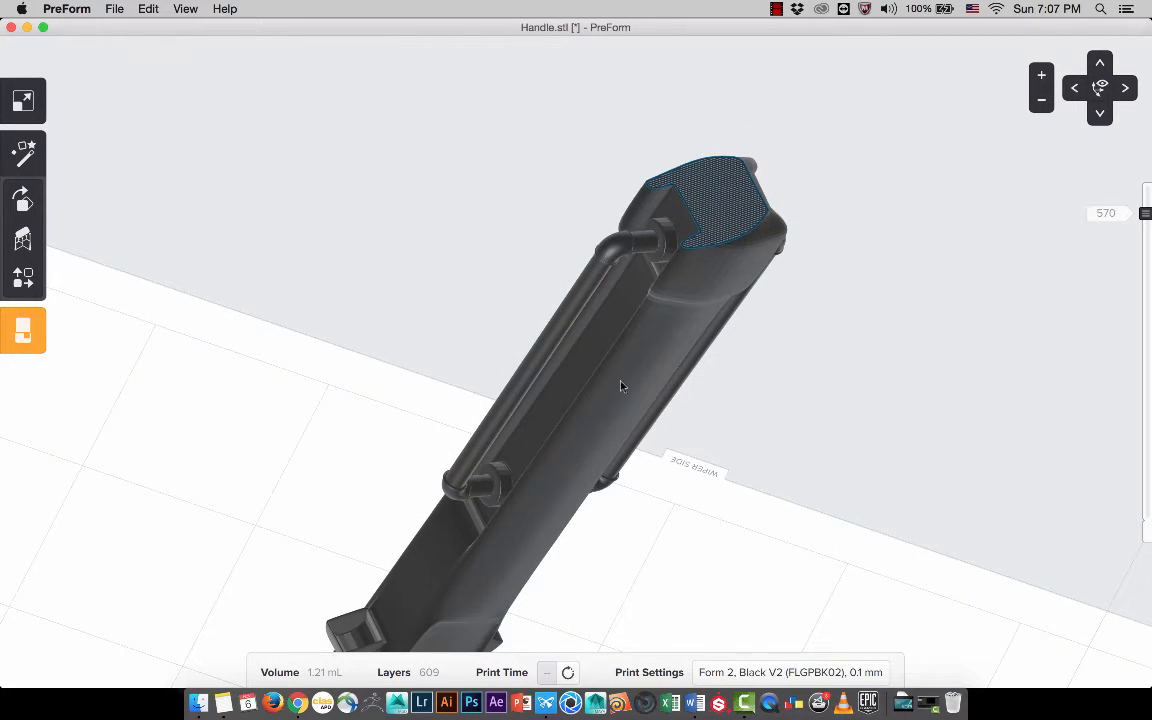
{"action": "right_click_drag", "start_coordinate": [662, 349], "coordinate": [609, 297]}
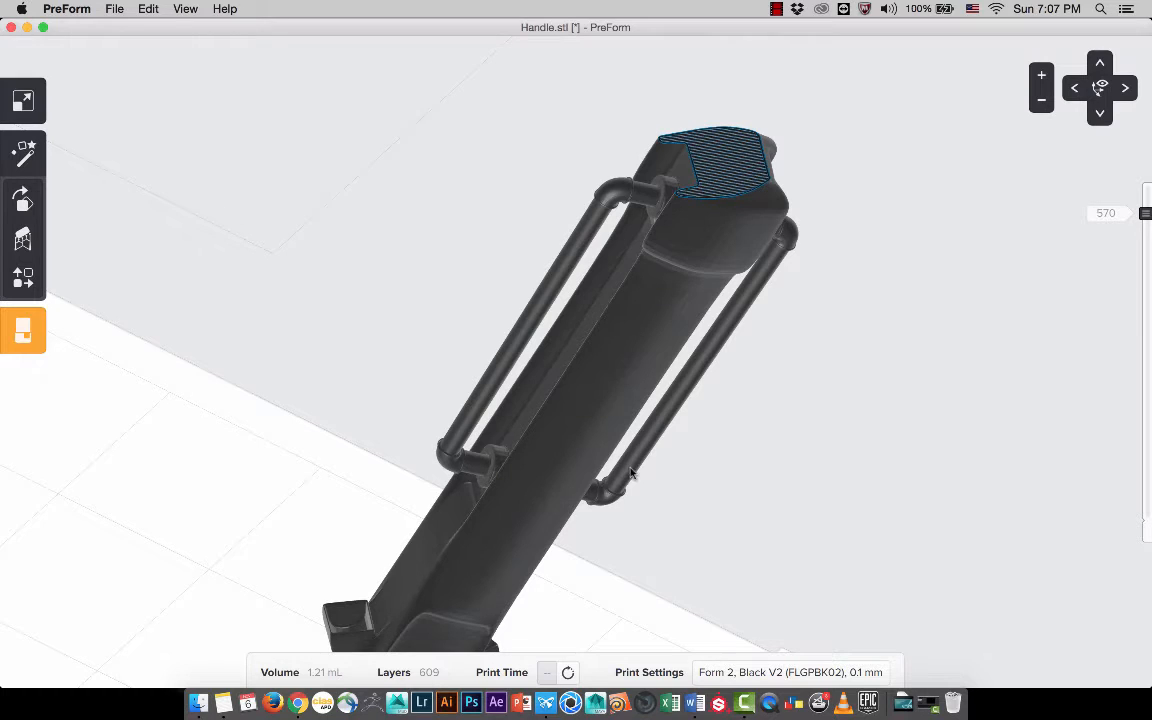
{"action": "right_click_drag", "start_coordinate": [811, 340], "coordinate": [716, 291]}
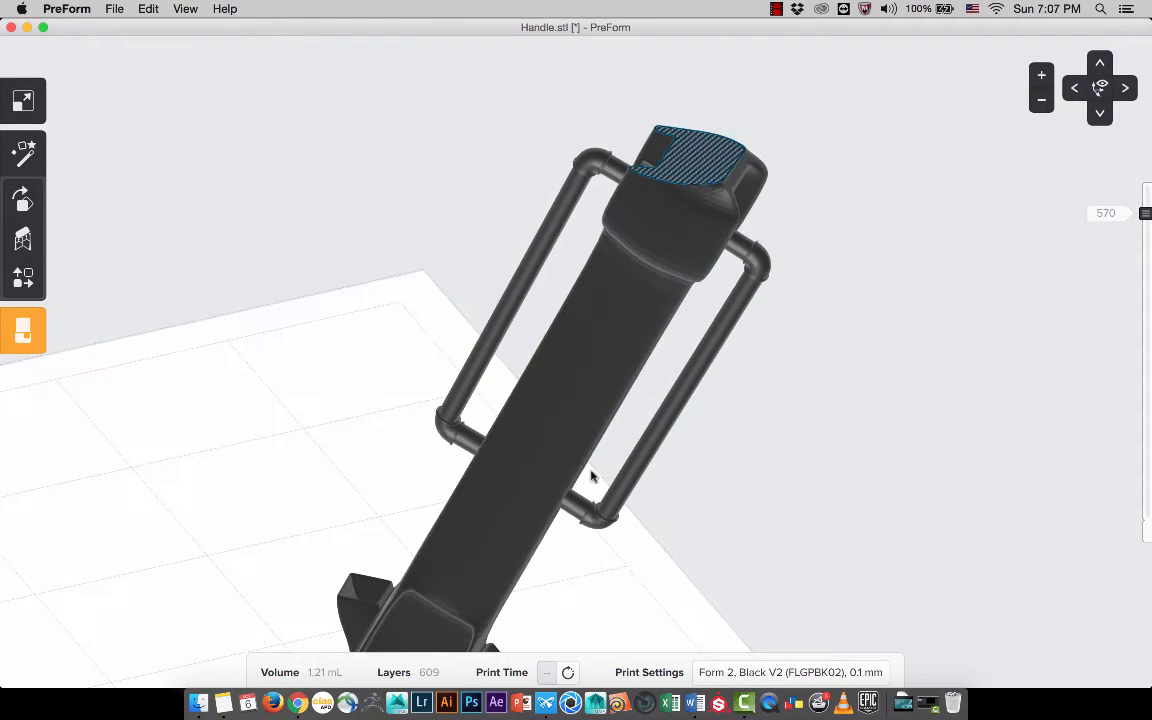
{"action": "right_click_drag", "start_coordinate": [556, 468], "coordinate": [666, 459]}
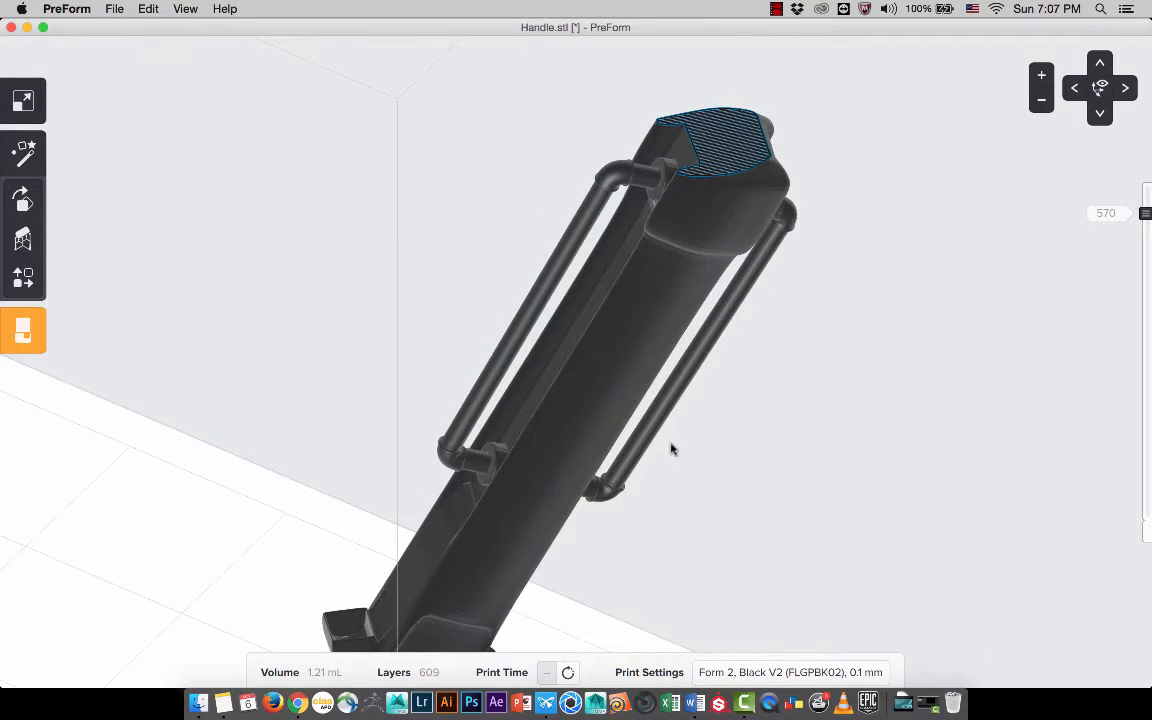
{"action": "scroll", "coordinate": [673, 430], "scroll_direction": "up", "scroll_amount": 3}
{"action": "scroll", "coordinate": [672, 430], "scroll_direction": "down", "scroll_amount": 4}
{"action": "right_click_drag", "start_coordinate": [672, 430], "coordinate": [768, 88]}
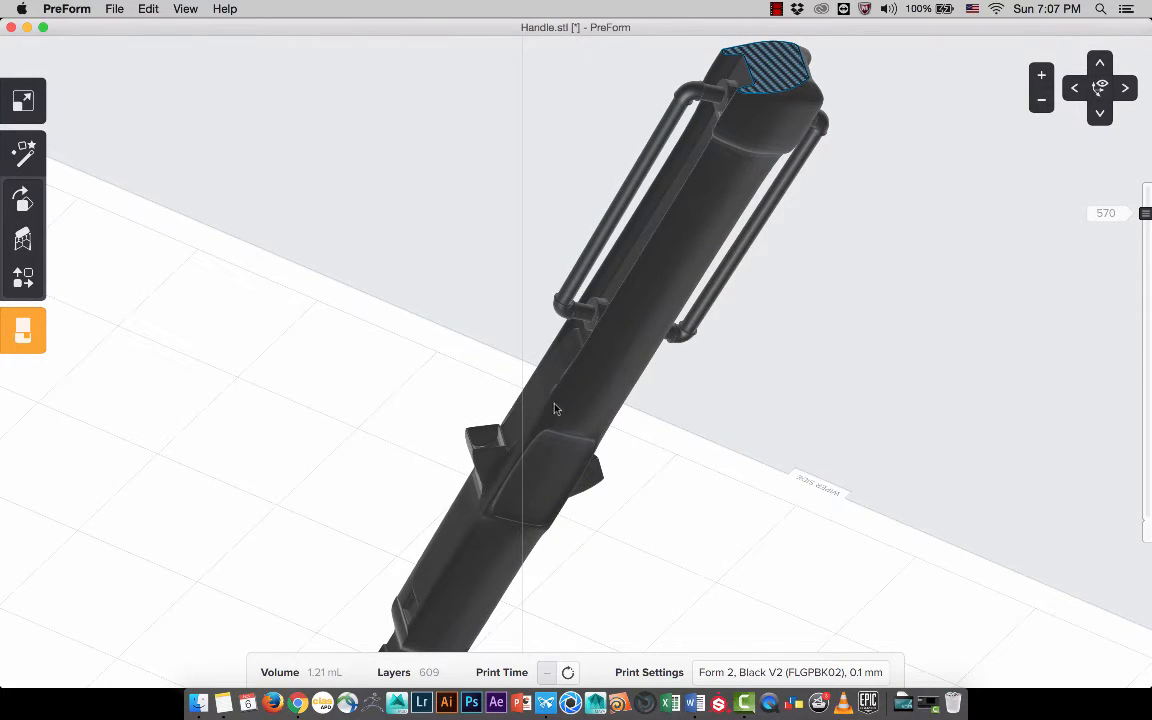
{"action": "middle_click_drag", "start_coordinate": [602, 404], "coordinate": [650, 341]}
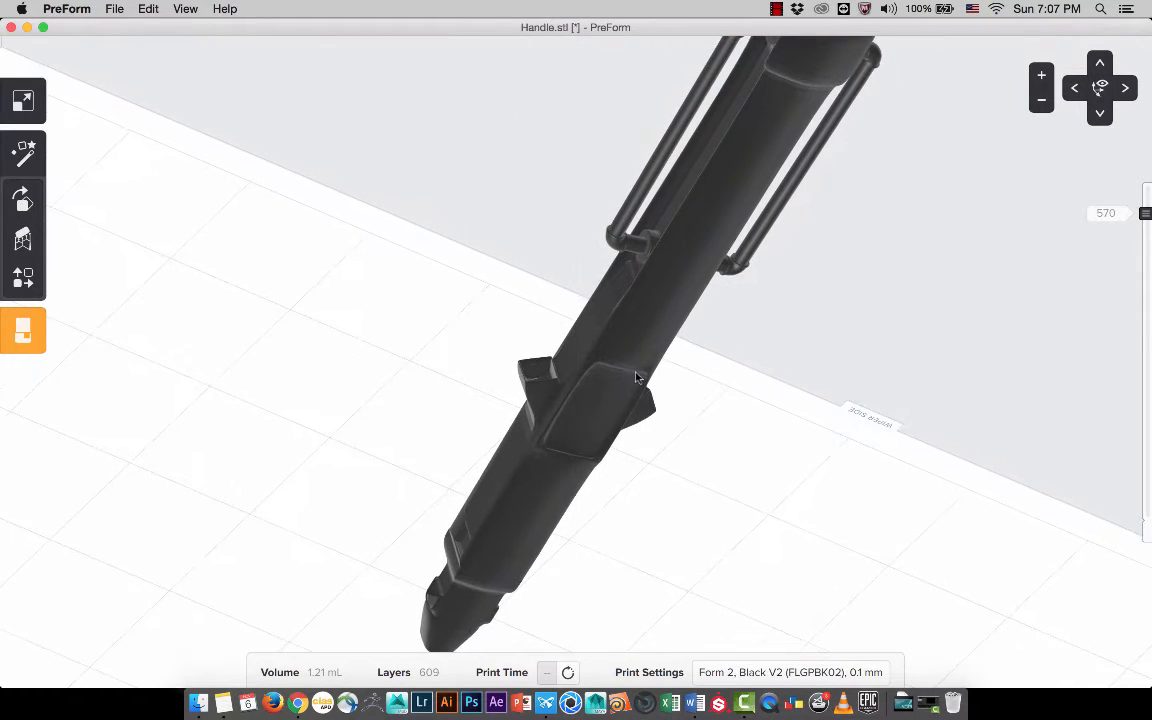
{"action": "mouse_move", "coordinate": [645, 385]}
{"action": "right_mouse_down"}
{"action": "mouse_move", "coordinate": [684, 404]}
{"action": "mouse_move", "coordinate": [869, 419]}
{"action": "mouse_move", "coordinate": [838, 350]}
{"action": "mouse_move", "coordinate": [643, 310]}
{"action": "mouse_move", "coordinate": [531, 325]}
{"action": "mouse_move", "coordinate": [460, 452]}
{"action": "mouse_move", "coordinate": [612, 404]}
{"action": "mouse_move", "coordinate": [614, 435]}
{"action": "mouse_move", "coordinate": [627, 441]}
{"action": "right_mouse_up"}
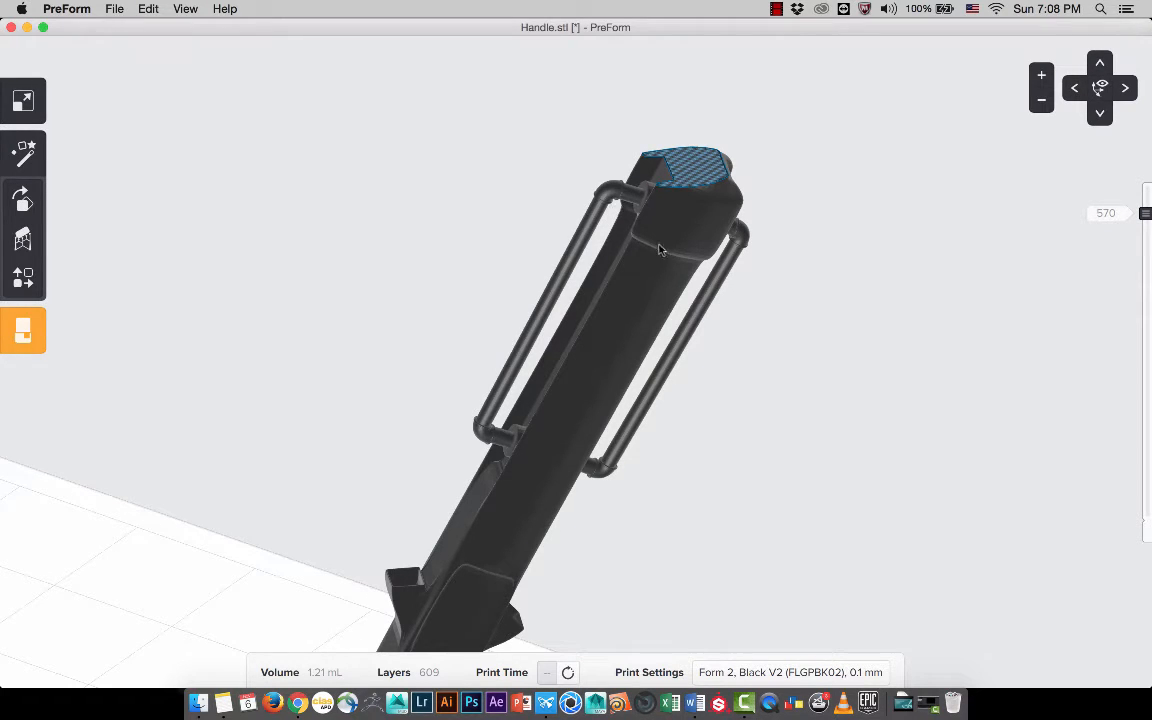
{"action": "scroll", "coordinate": [681, 292], "scroll_direction": "down", "scroll_amount": 5}
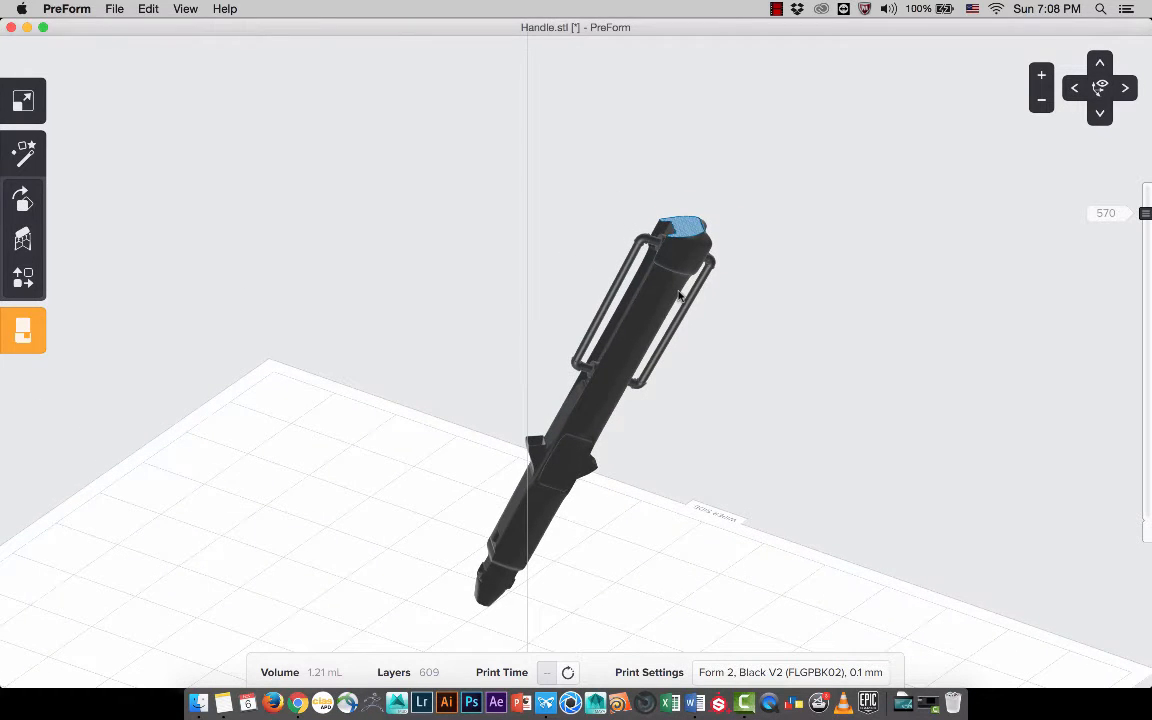
- Open Efficient Abdomen Ready .form from the PRINTED folder, clearing the loaded handle model and discarding its unsaved changes
{"action": "key", "text": "super+o"}
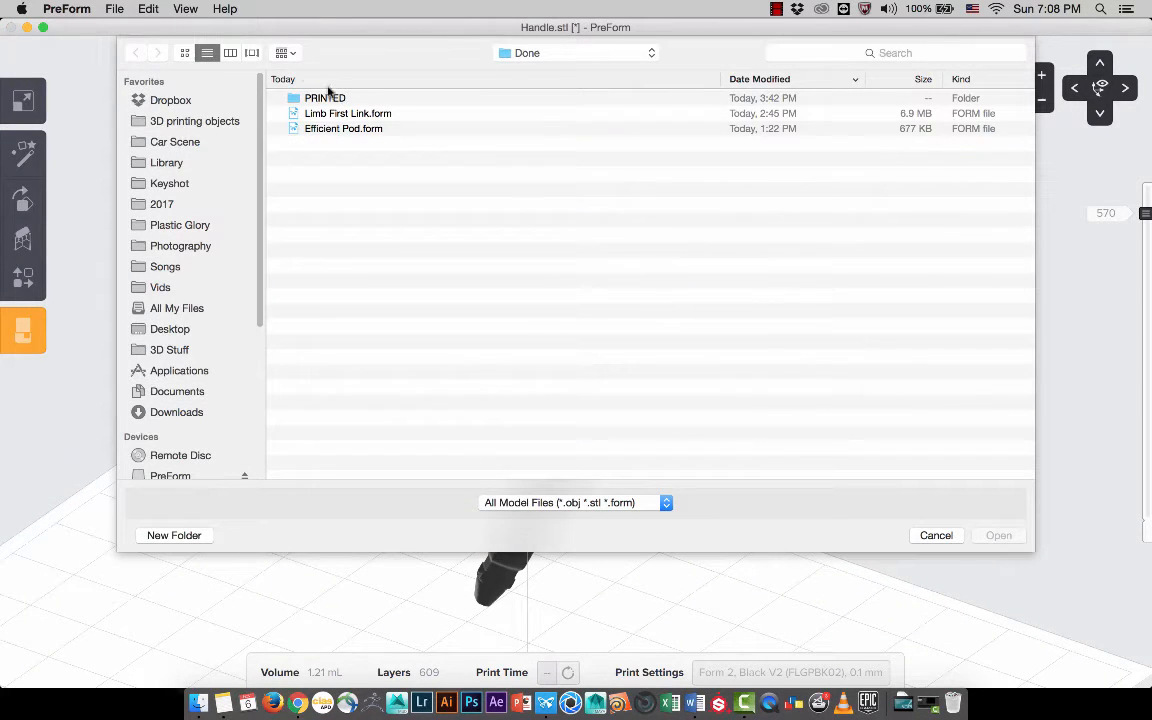
{"action": "double_click", "coordinate": [322, 99]}
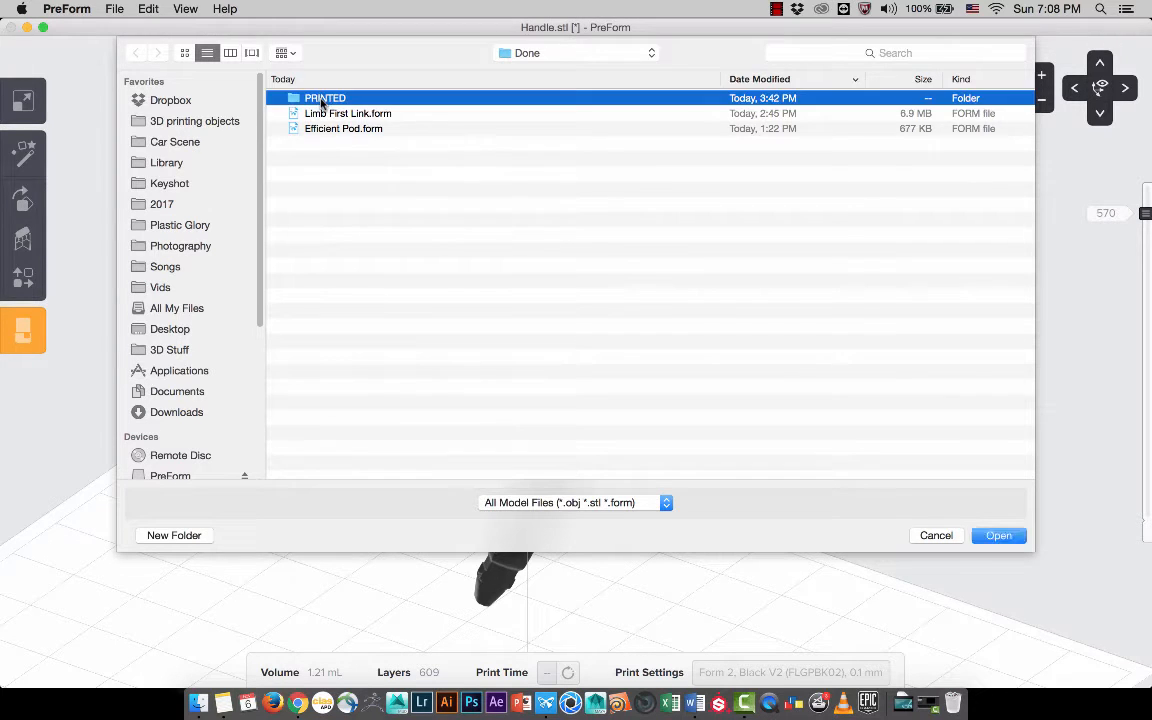
{"action": "double_click", "coordinate": [352, 99]}
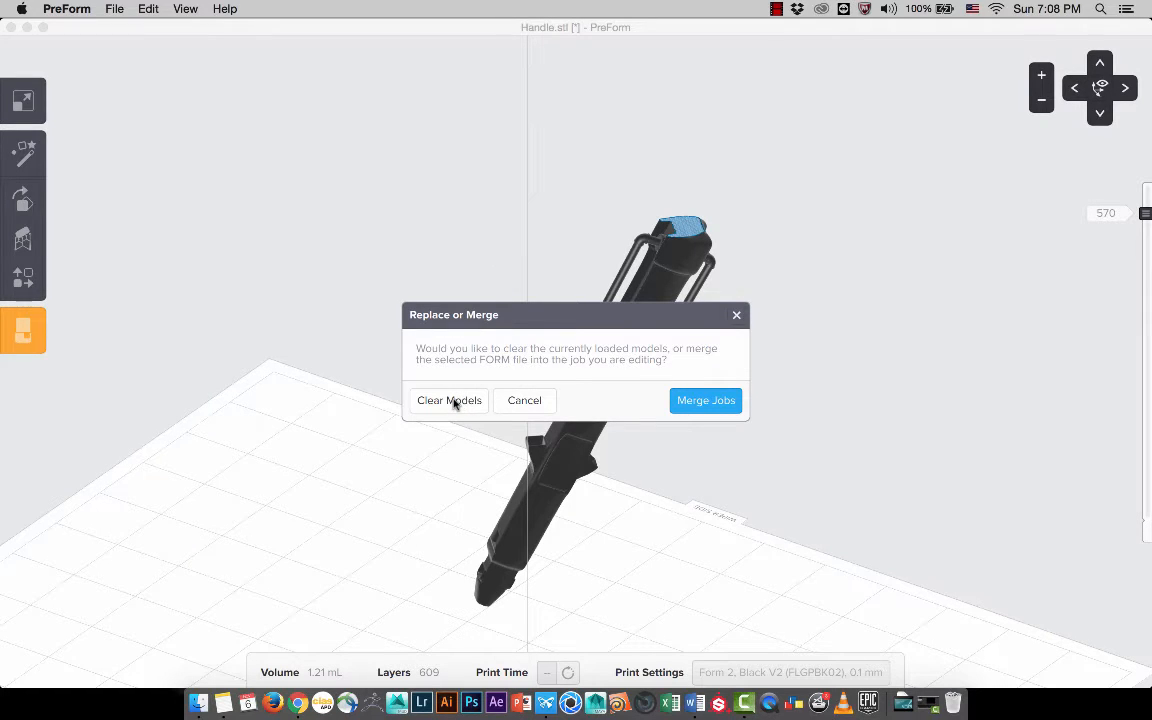
{"action": "left_click", "coordinate": [453, 401]}
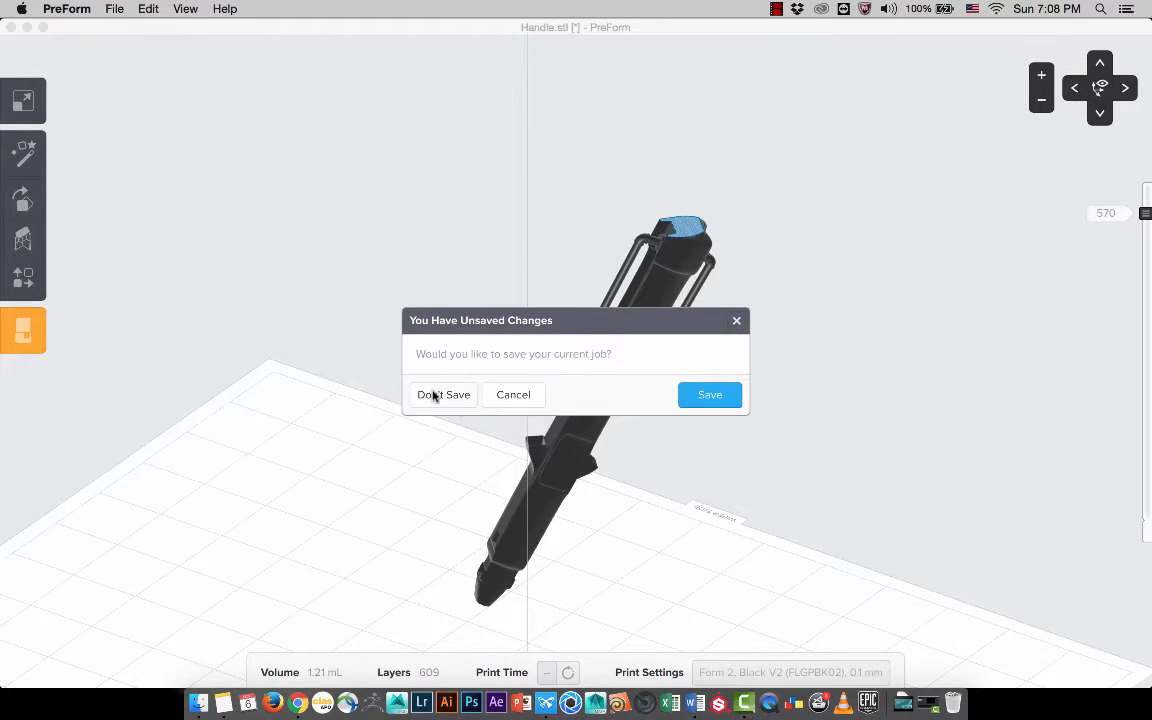
{"action": "left_click", "coordinate": [442, 399]}
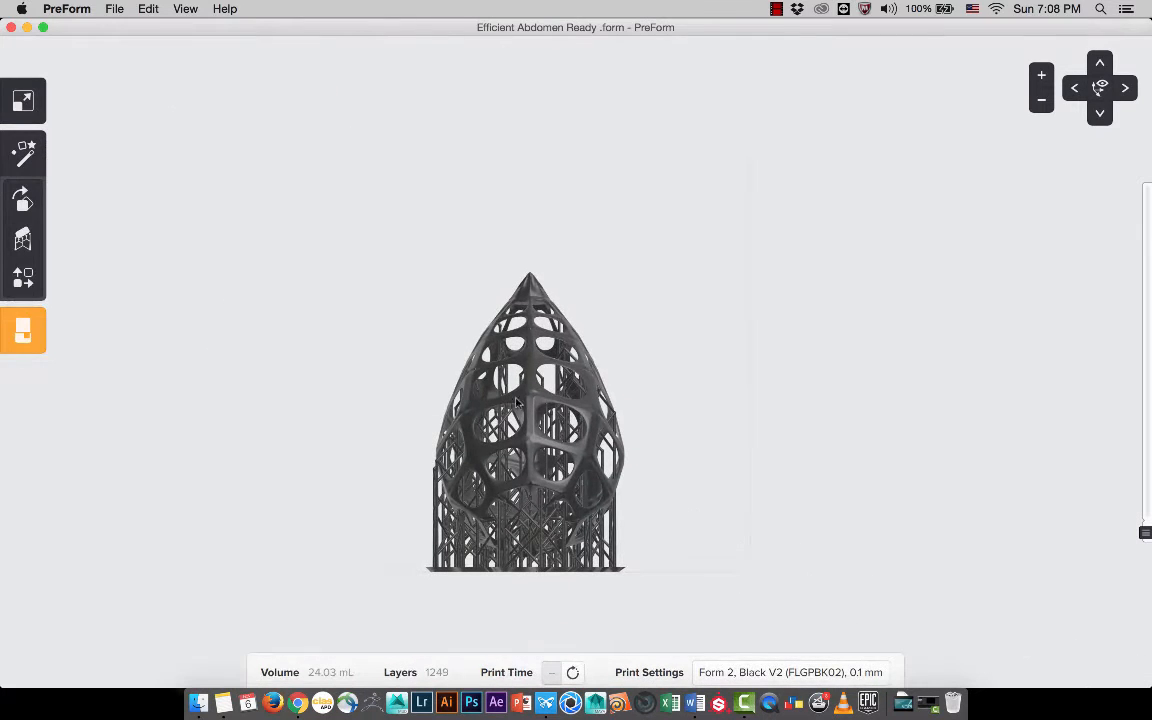
- Select the abdomen model and examine its existing supports from both sides and from above
{"action": "left_click", "coordinate": [559, 406]}
{"action": "right_click_drag", "start_coordinate": [669, 420], "coordinate": [300, 455]}
{"action": "scroll", "coordinate": [373, 437], "scroll_direction": "up", "scroll_amount": 5}
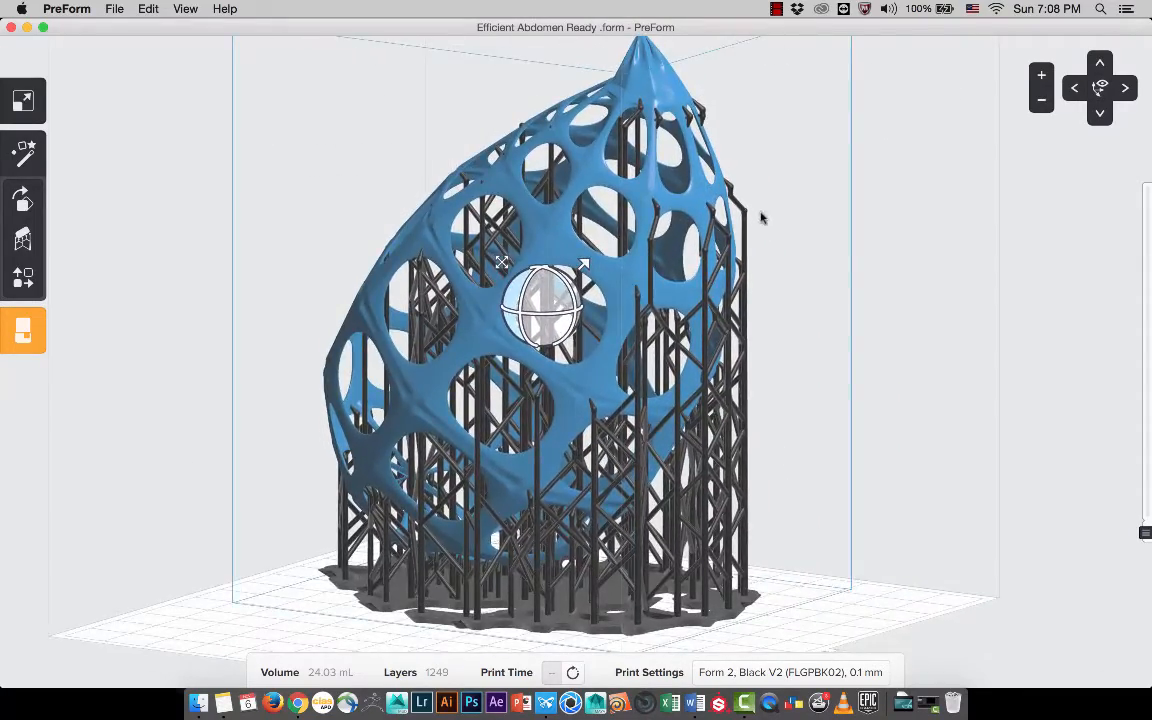
{"action": "right_click_drag", "start_coordinate": [761, 217], "coordinate": [378, 262]}
{"action": "middle_click_drag", "start_coordinate": [378, 262], "coordinate": [440, 258]}
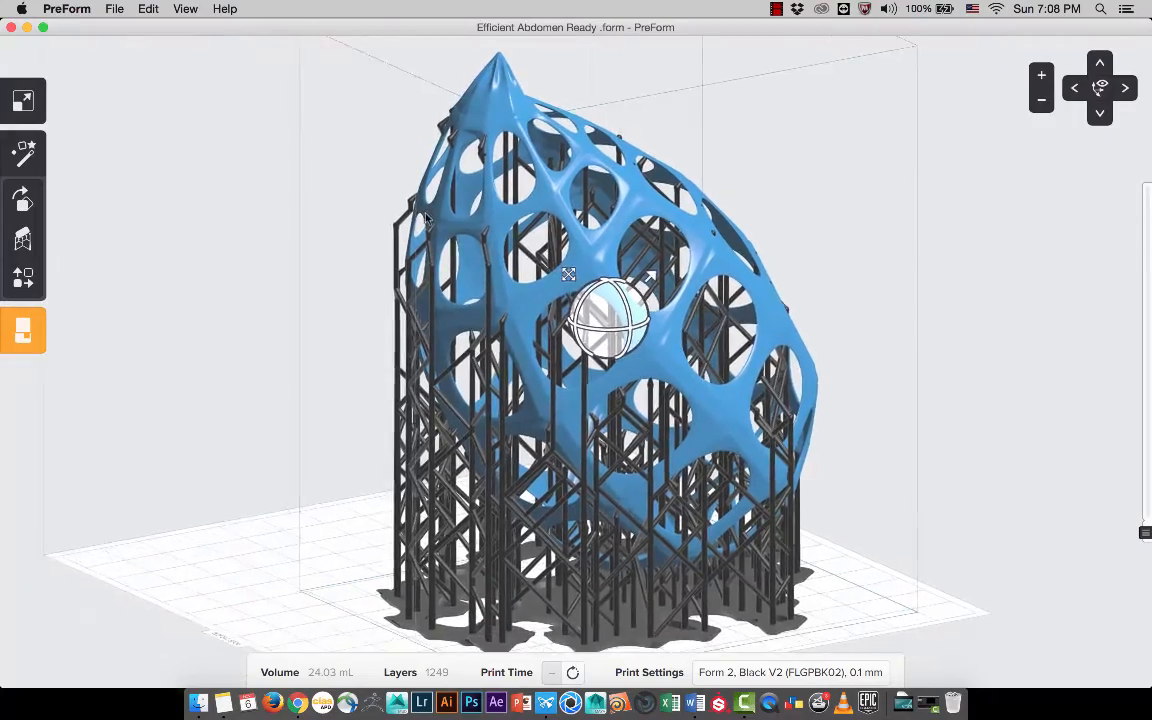
{"action": "right_click_drag", "start_coordinate": [440, 258], "coordinate": [473, 252]}
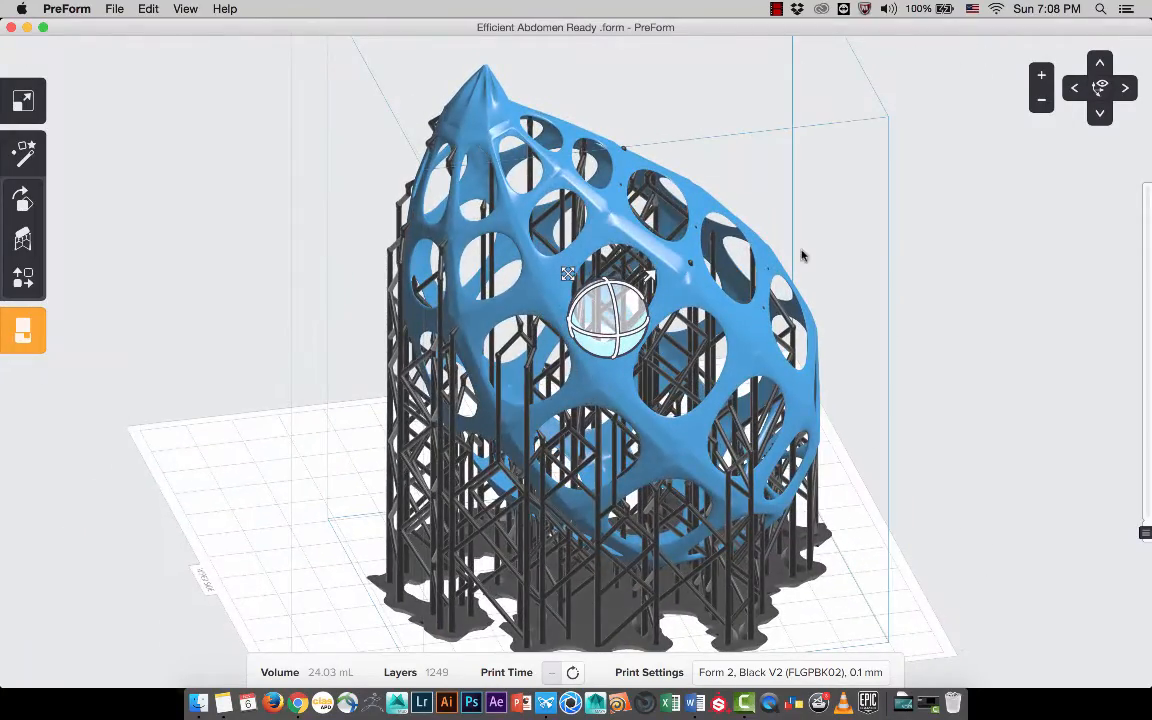
{"action": "right_click_drag", "start_coordinate": [802, 256], "coordinate": [735, 205]}
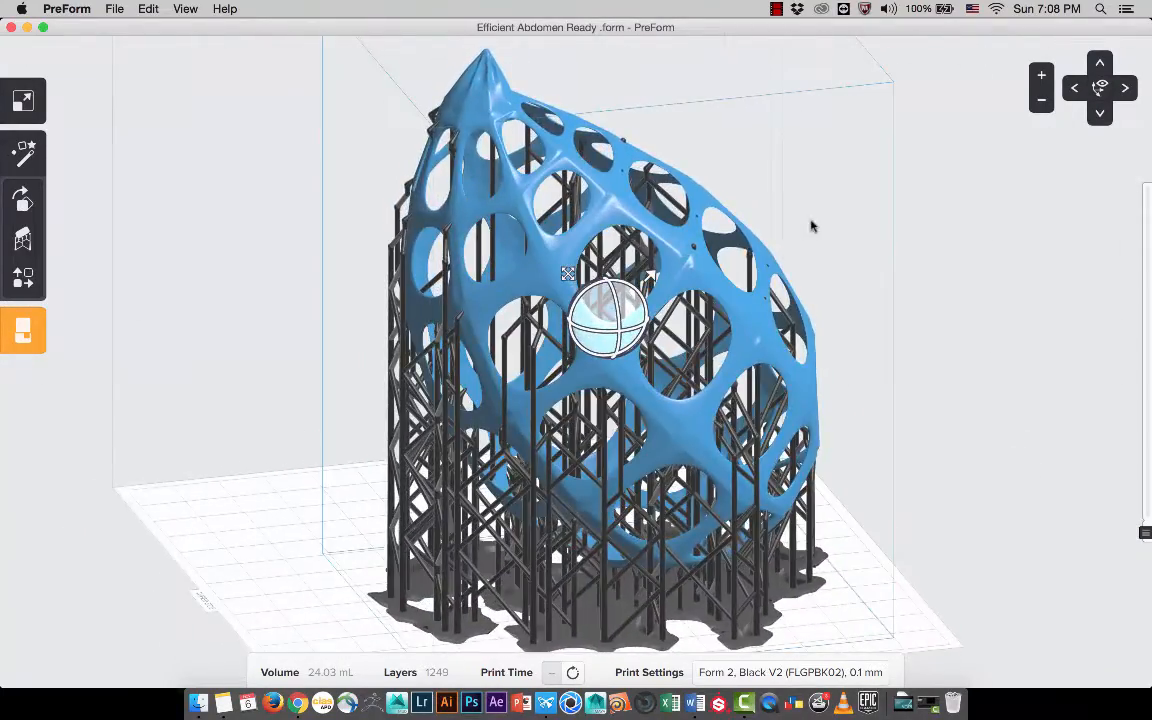
- Automatically orient and support the abdomen with the one-click print setup, and examine the generated supports from several angles
{"action": "left_click", "coordinate": [31, 160]}
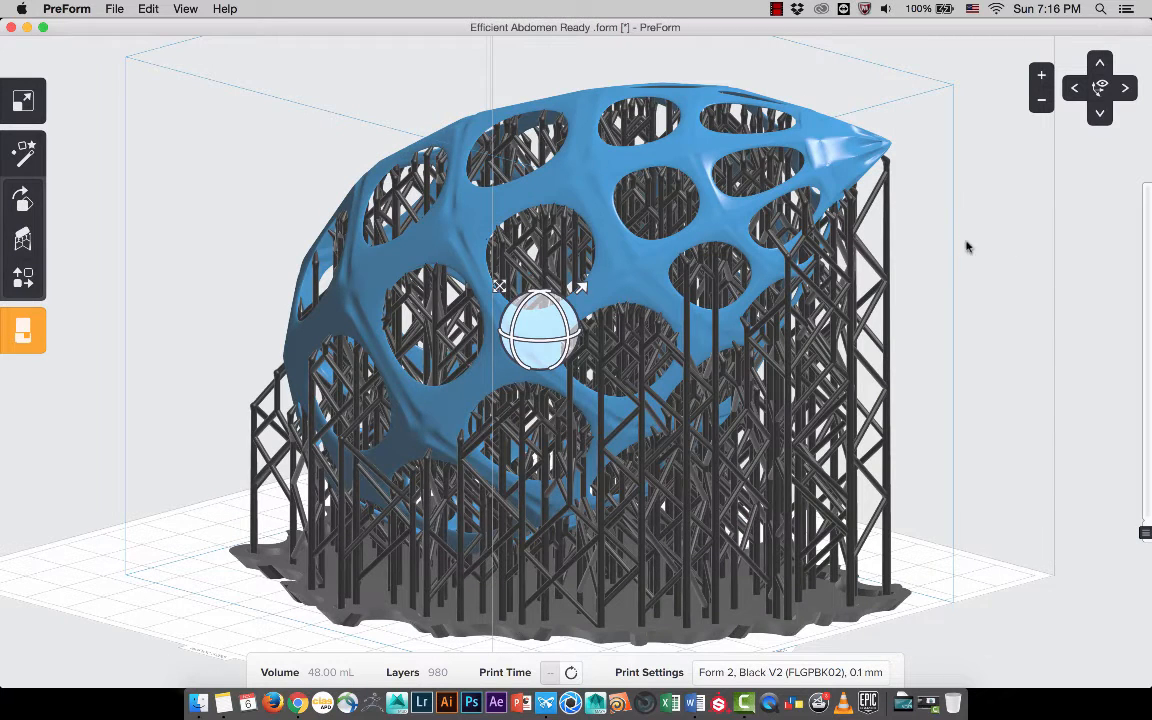
{"action": "right_click_drag", "start_coordinate": [776, 219], "coordinate": [195, 225]}
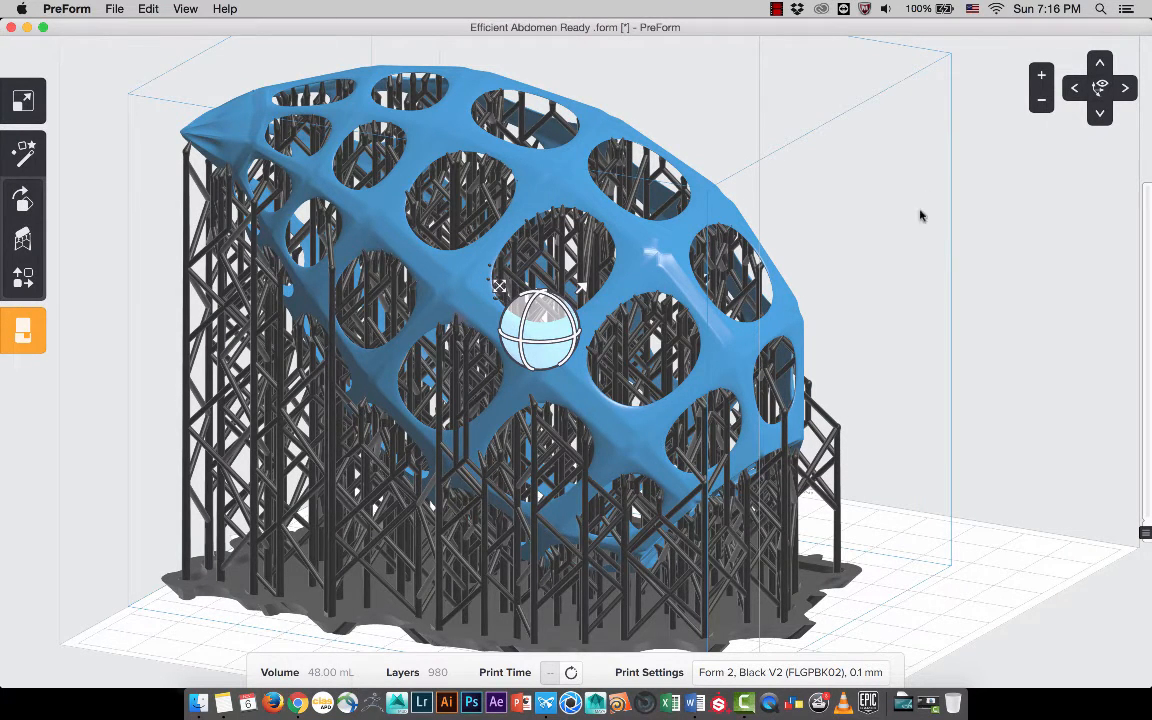
{"action": "right_click_drag", "start_coordinate": [900, 198], "coordinate": [382, 155]}
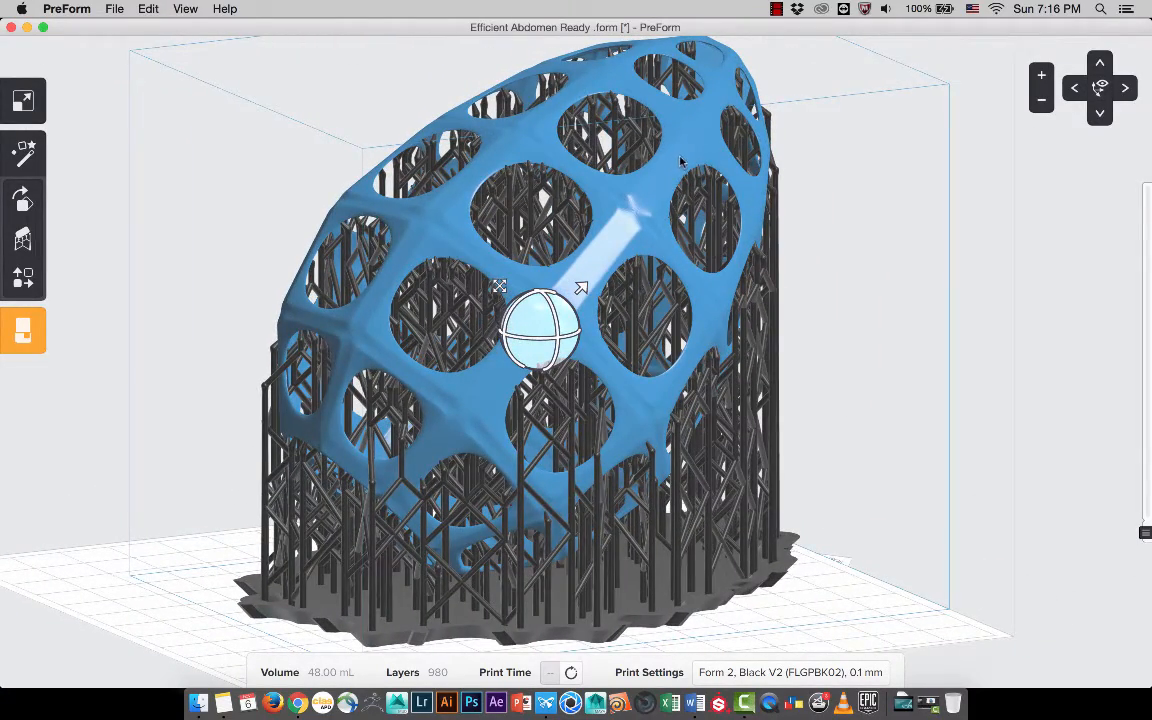
{"action": "middle_click_drag", "start_coordinate": [689, 156], "coordinate": [699, 180]}
{"action": "right_click_drag", "start_coordinate": [736, 181], "coordinate": [640, 193]}
{"action": "middle_click_drag", "start_coordinate": [638, 194], "coordinate": [566, 192]}
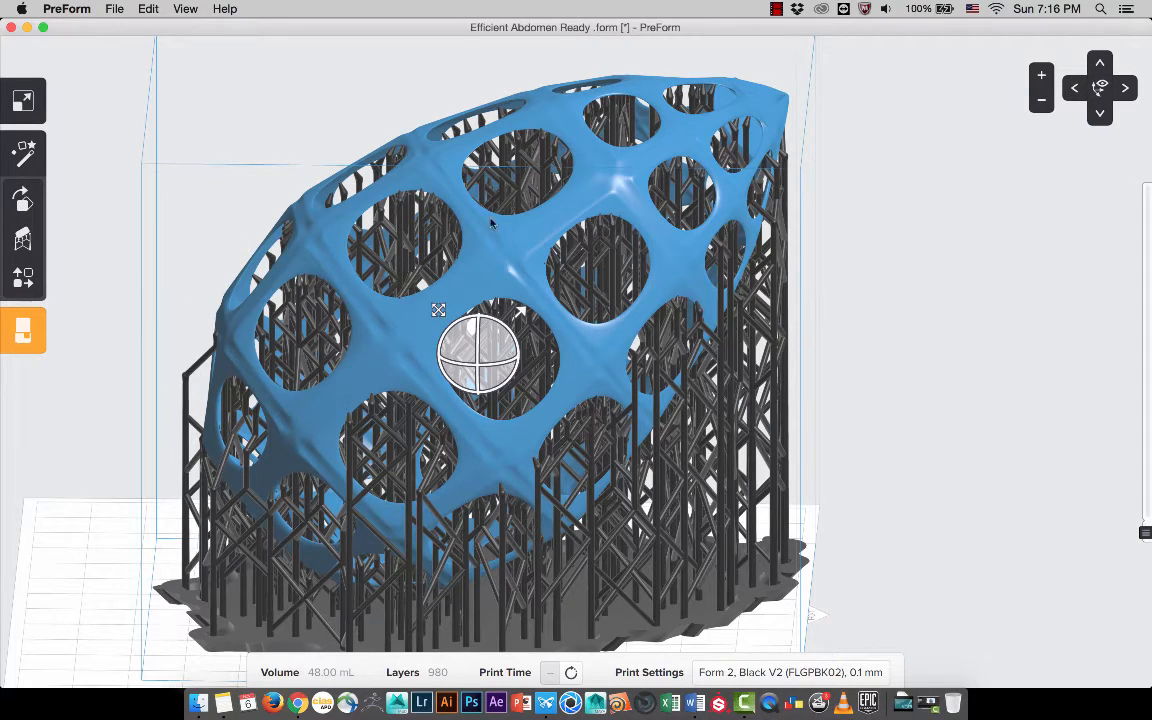
{"action": "right_click_drag", "start_coordinate": [541, 168], "coordinate": [535, 119]}
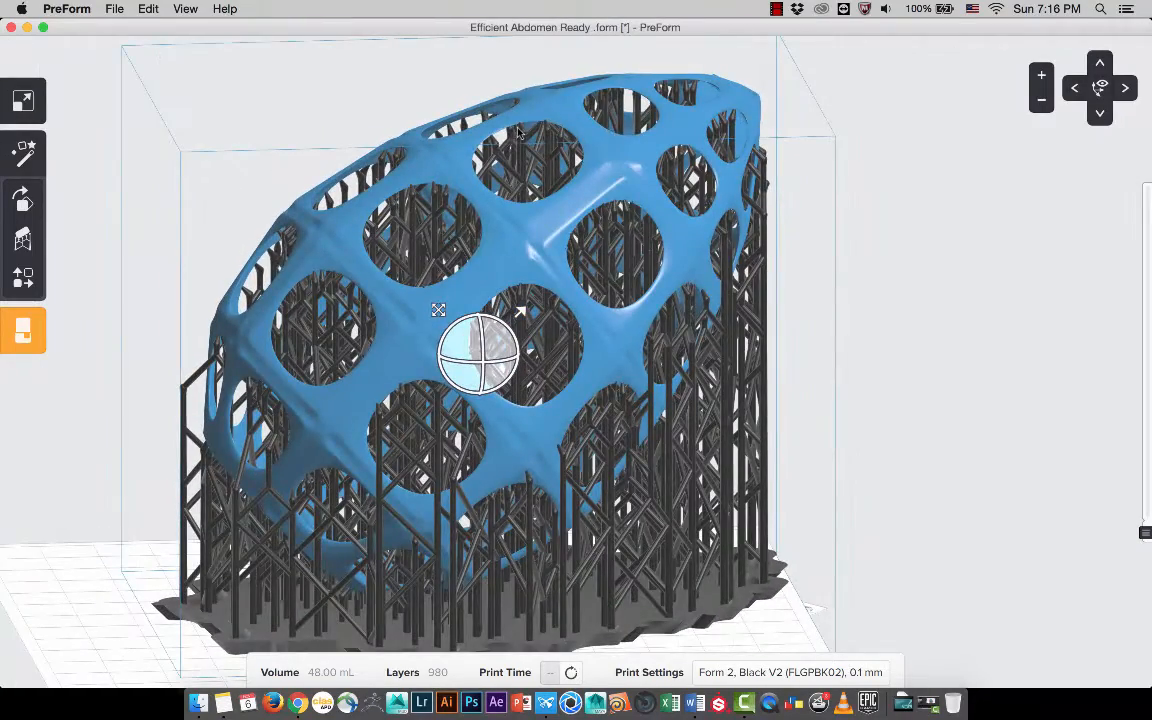
{"action": "right_click_drag", "start_coordinate": [661, 232], "coordinate": [677, 286]}
{"action": "right_click_drag", "start_coordinate": [675, 240], "coordinate": [462, 214]}
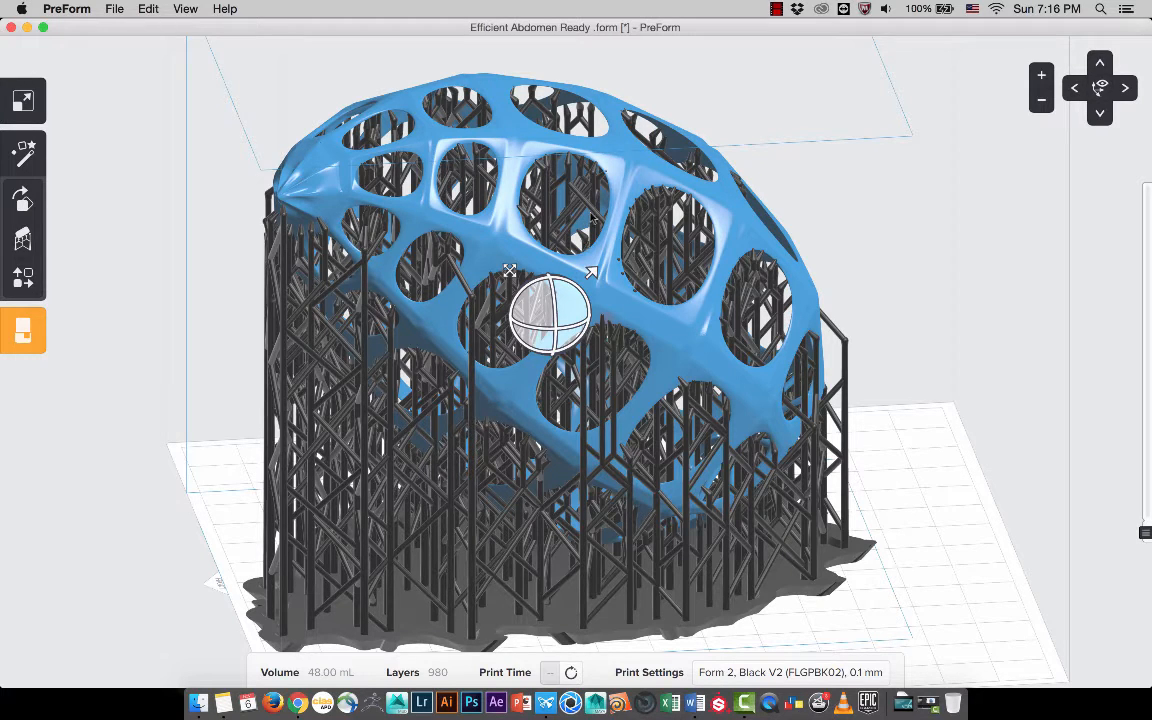
{"action": "left_click", "coordinate": [776, 10]}
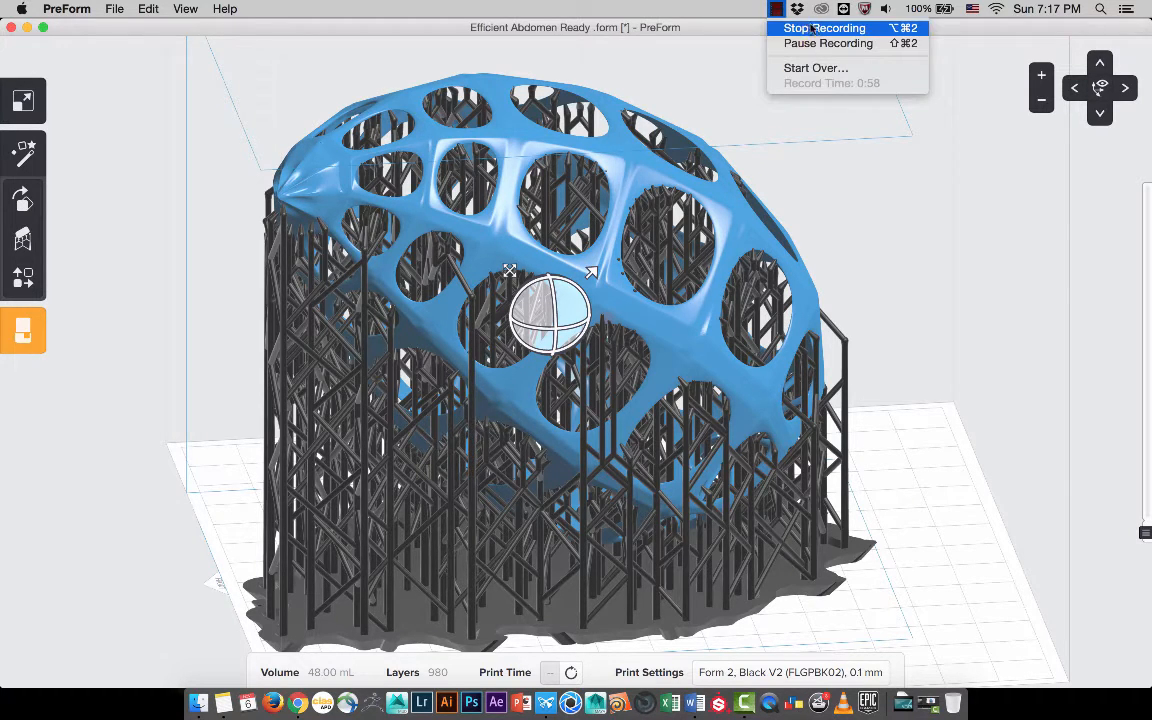
{"action": "left_click", "coordinate": [815, 28]}
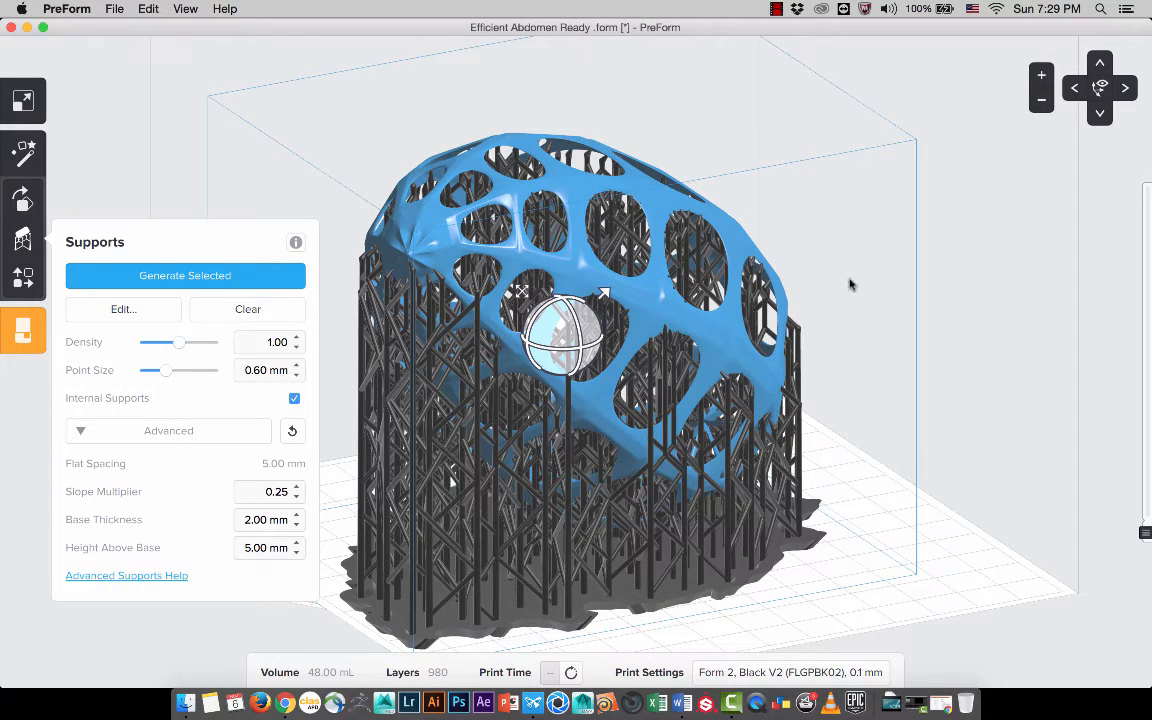
- Examine the automatically generated supports around the abdomen's outer shell from opposite sides
{"action": "left_click", "coordinate": [962, 302]}
{"action": "right_click_drag", "start_coordinate": [982, 324], "coordinate": [575, 213]}
{"action": "left_click", "coordinate": [541, 192]}
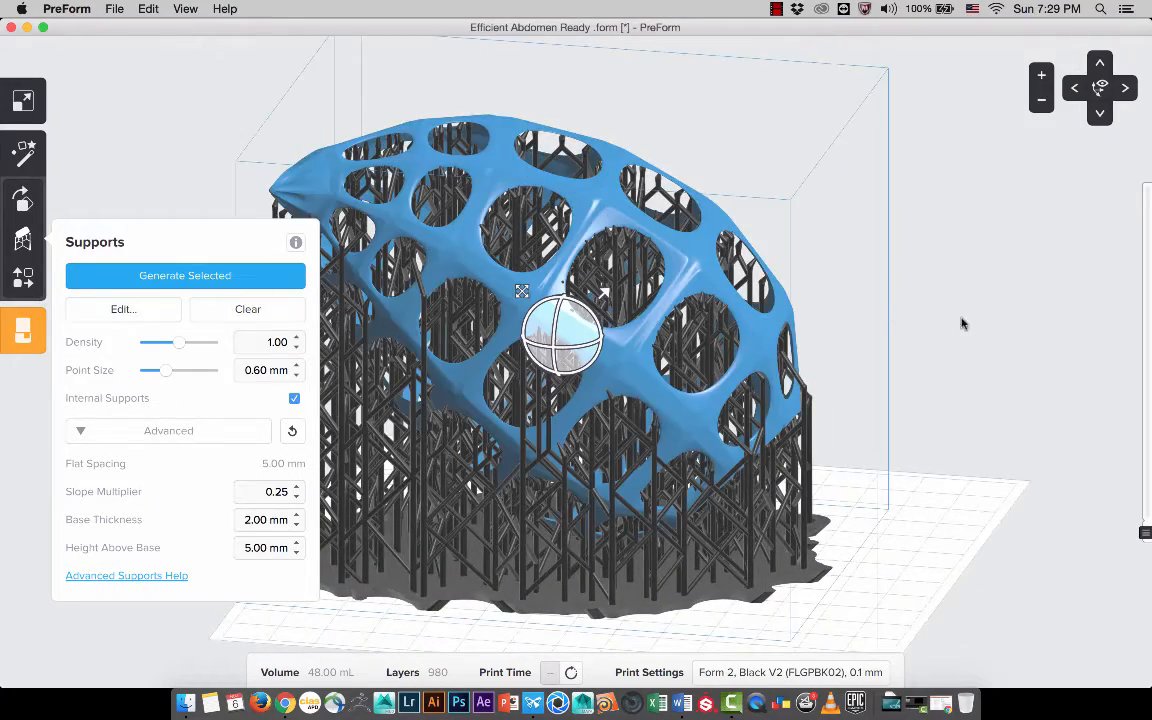
{"action": "right_click_drag", "start_coordinate": [962, 323], "coordinate": [383, 318]}
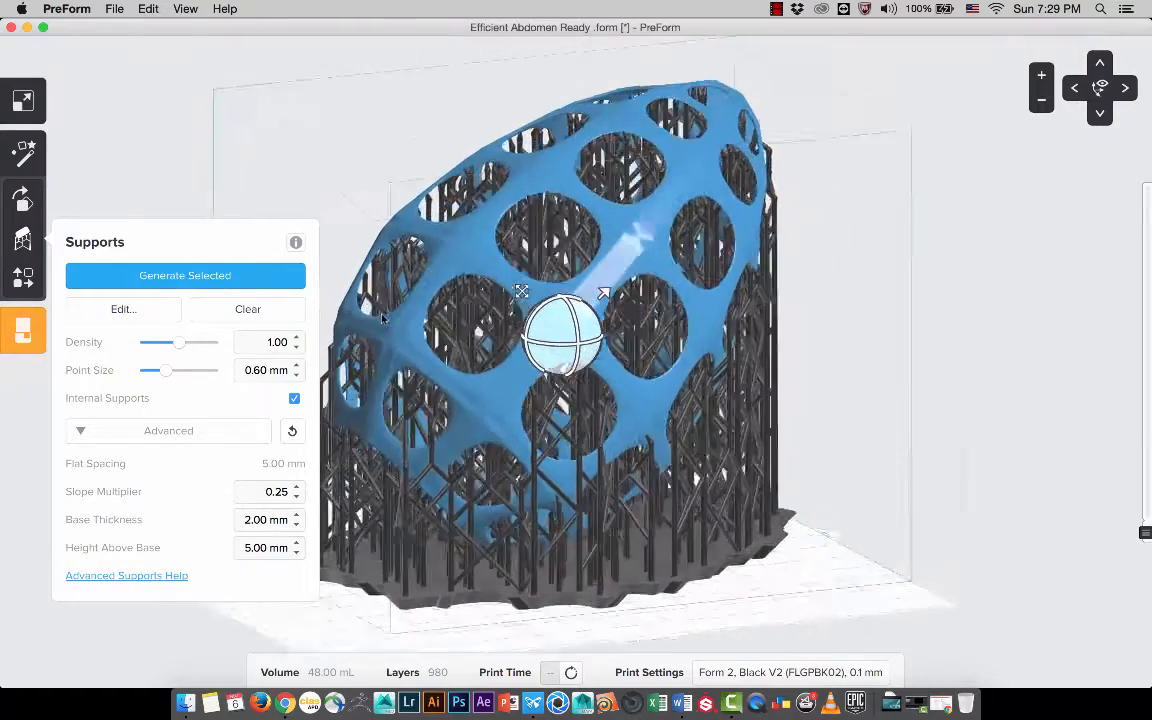
{"action": "right_click_drag", "start_coordinate": [913, 239], "coordinate": [930, 268]}
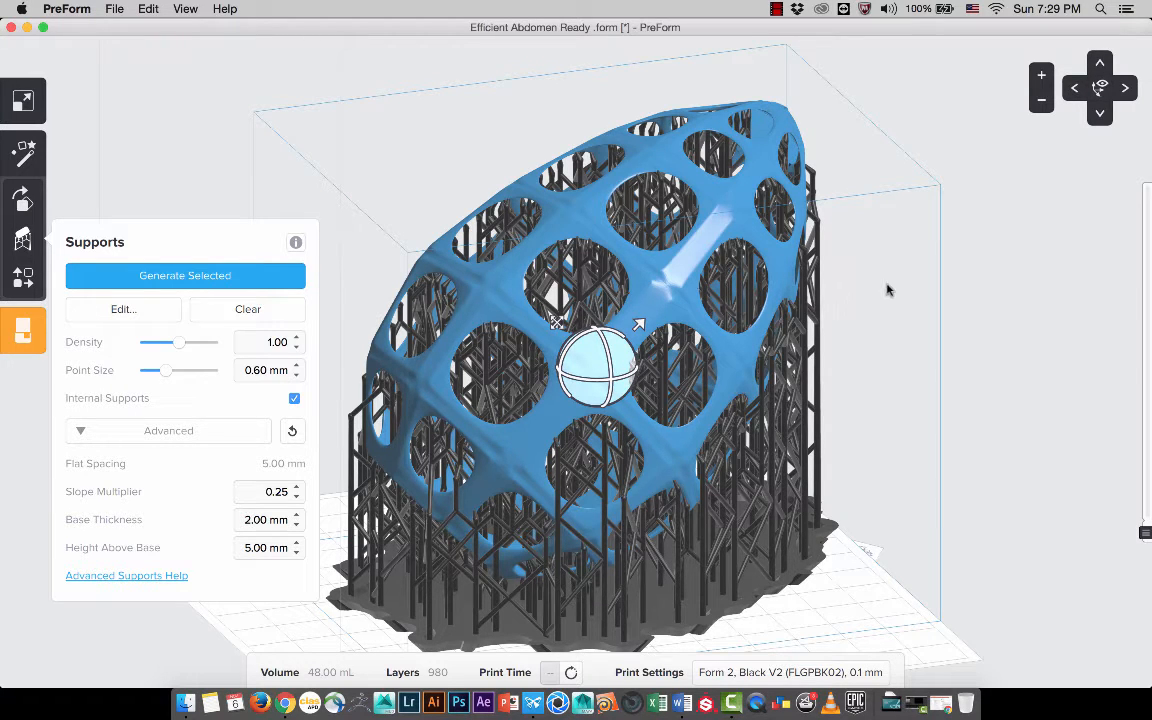
{"action": "right_click_drag", "start_coordinate": [872, 260], "coordinate": [757, 237]}
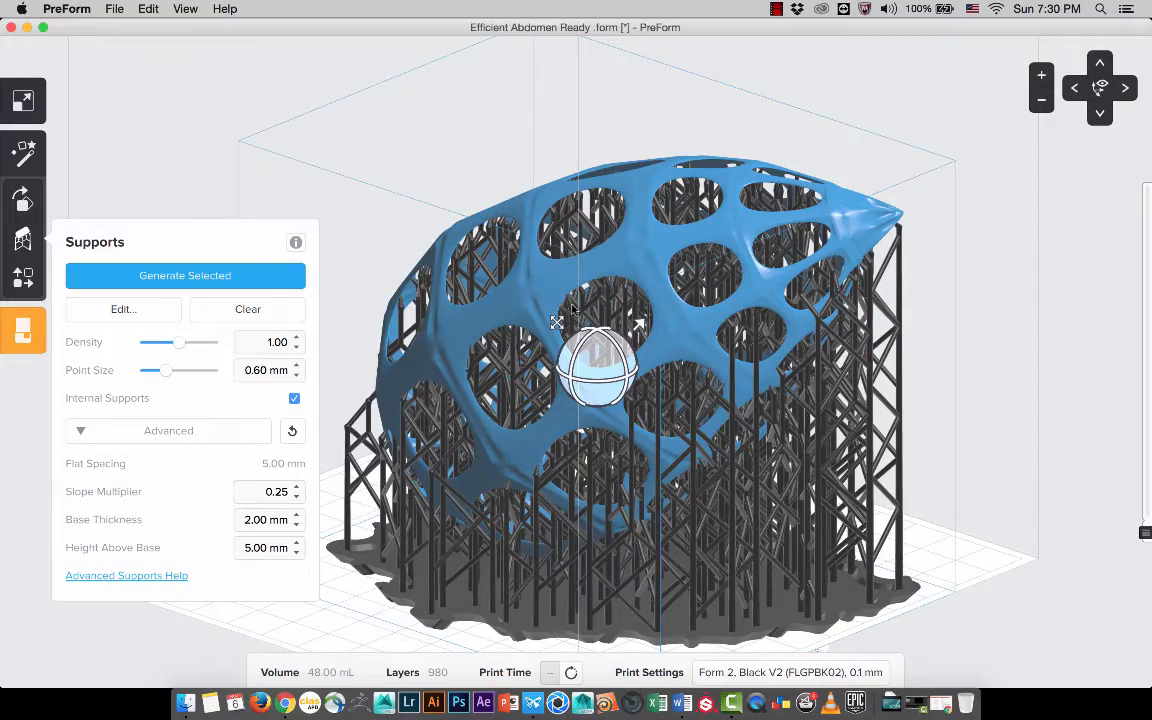
- Inspect closely the internal supports visible through the abdomen's openings, and compare them with the whole supported part
{"action": "scroll", "coordinate": [674, 271], "scroll_direction": "up", "scroll_amount": 5}
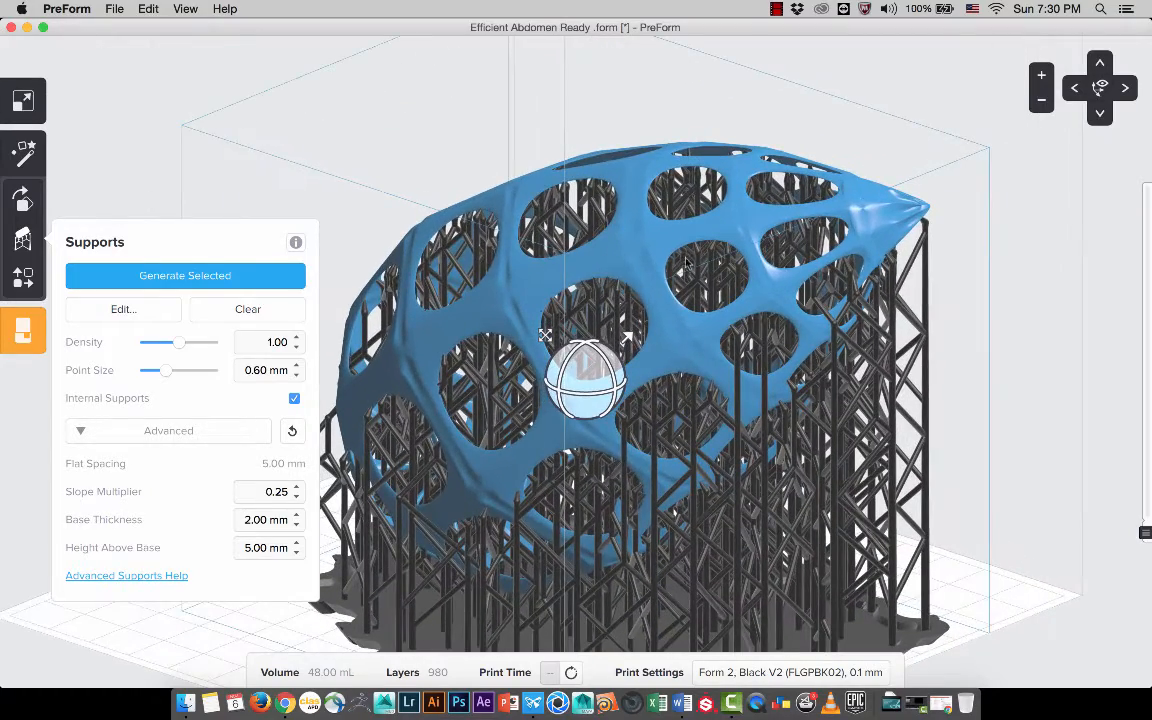
{"action": "scroll", "coordinate": [672, 268], "scroll_direction": "up", "scroll_amount": 5}
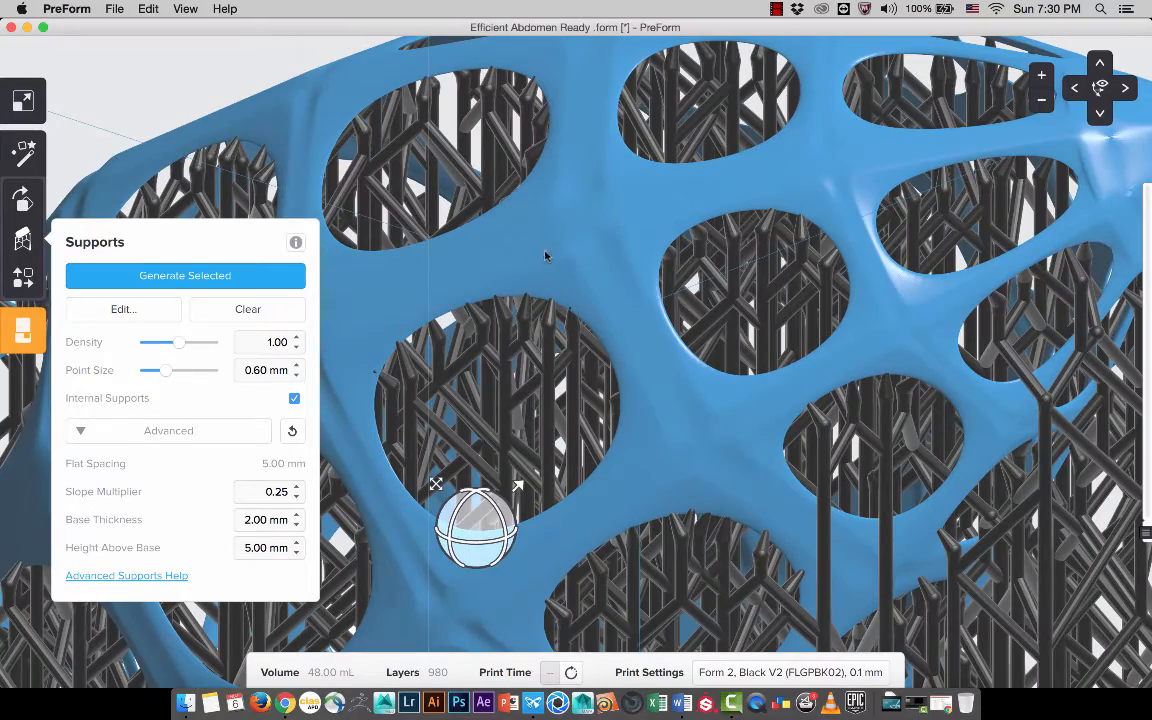
{"action": "right_click_drag", "start_coordinate": [545, 256], "coordinate": [720, 270]}
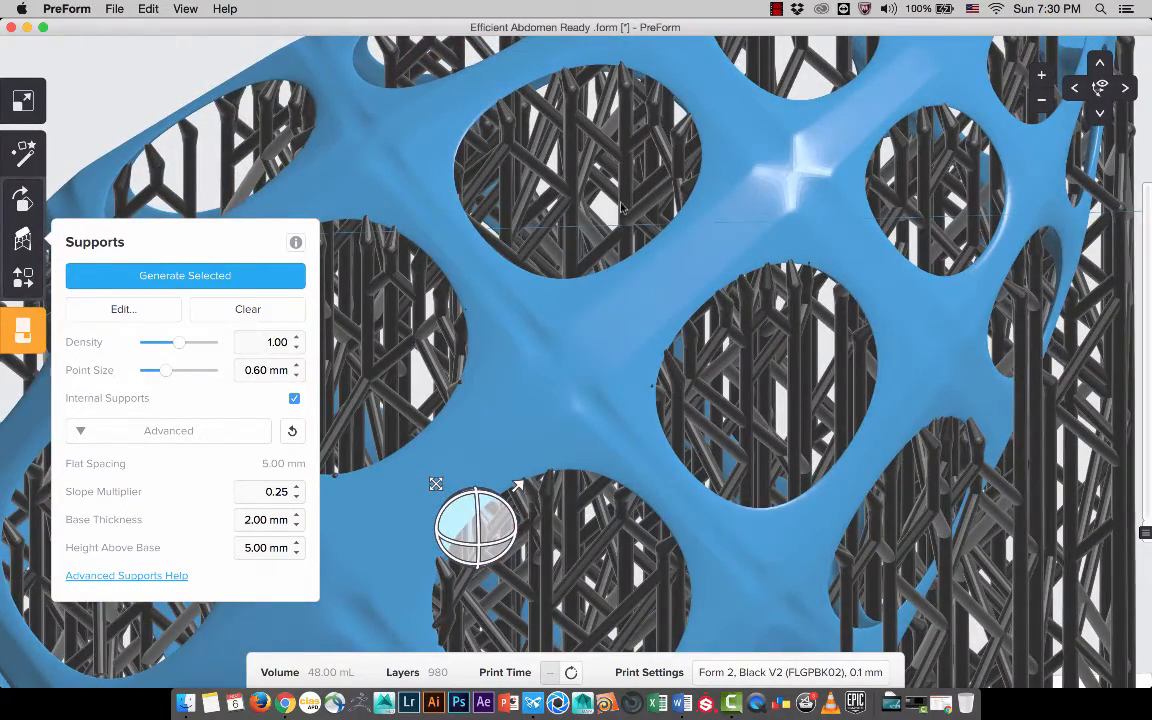
{"action": "scroll", "coordinate": [614, 244], "scroll_direction": "down", "scroll_amount": 5}
{"action": "scroll", "coordinate": [474, 316], "scroll_direction": "down", "scroll_amount": 5}
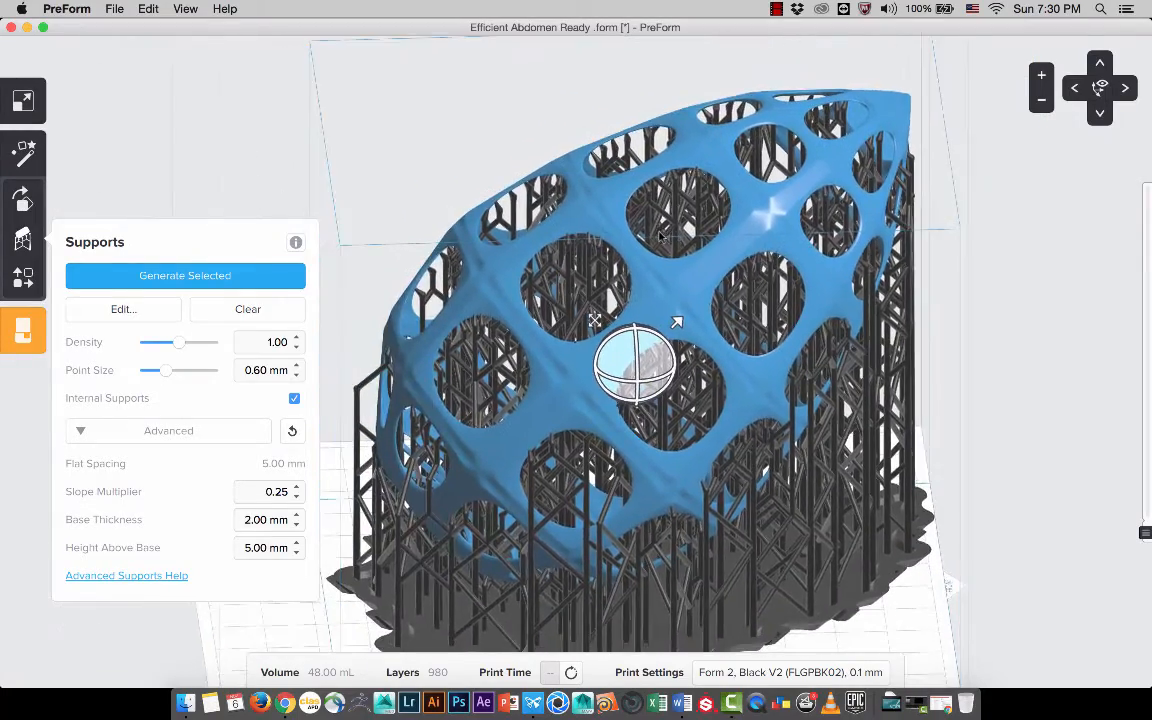
{"action": "mouse_move", "coordinate": [659, 236]}
{"action": "right_mouse_down"}
{"action": "mouse_move", "coordinate": [654, 215]}
{"action": "mouse_move", "coordinate": [640, 240]}
{"action": "right_mouse_up"}
{"action": "middle_click_drag", "start_coordinate": [640, 240], "coordinate": [638, 240]}
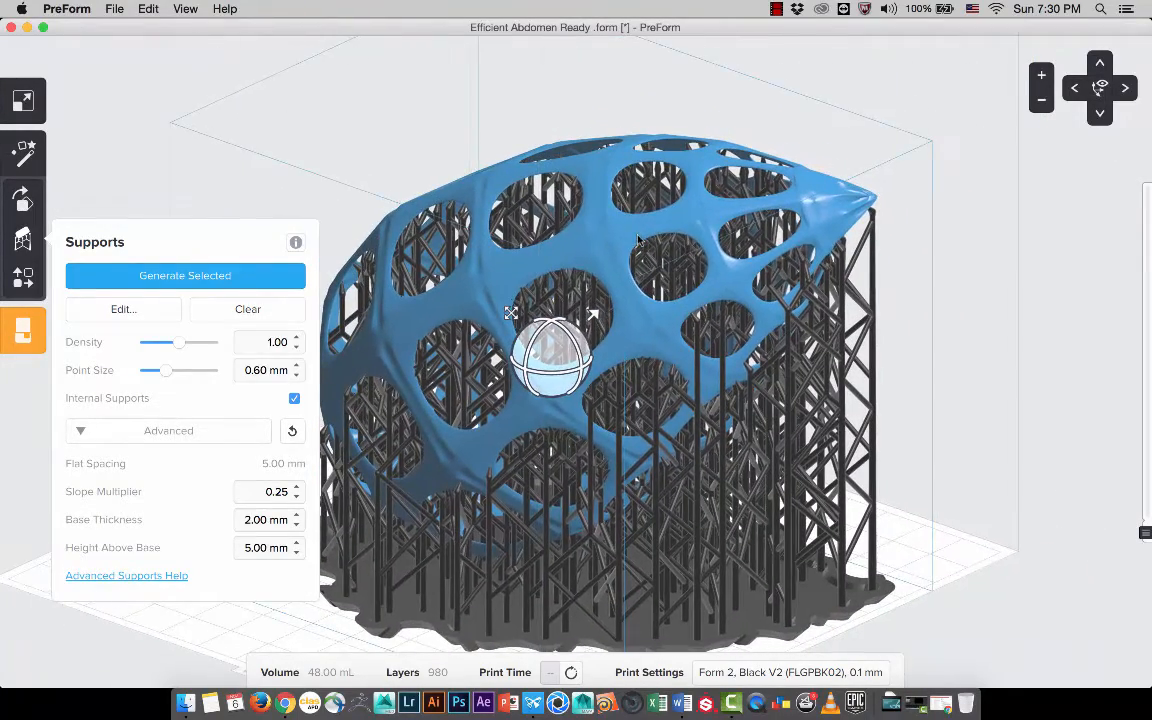
- Remove all generated supports from the selected abdomen and view its bare lattice shell
{"action": "left_click", "coordinate": [243, 311]}
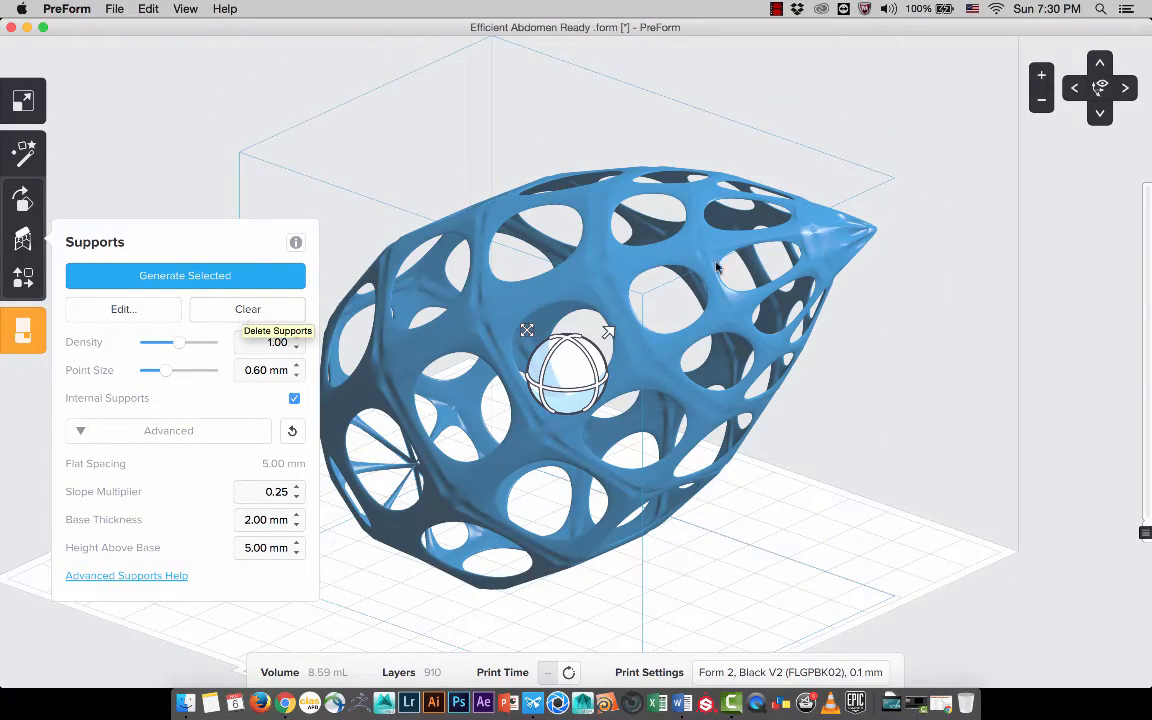
{"action": "right_click_drag", "start_coordinate": [686, 273], "coordinate": [801, 259]}
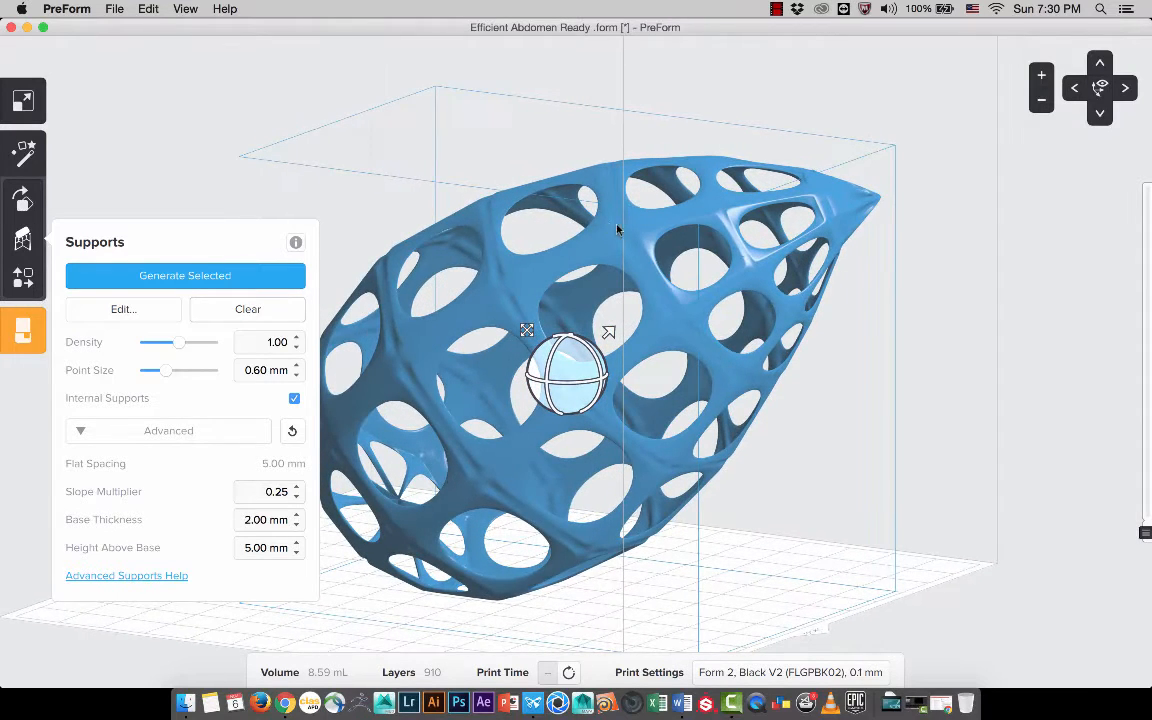
{"action": "right_click_drag", "start_coordinate": [617, 230], "coordinate": [657, 237], "text": "shift"}
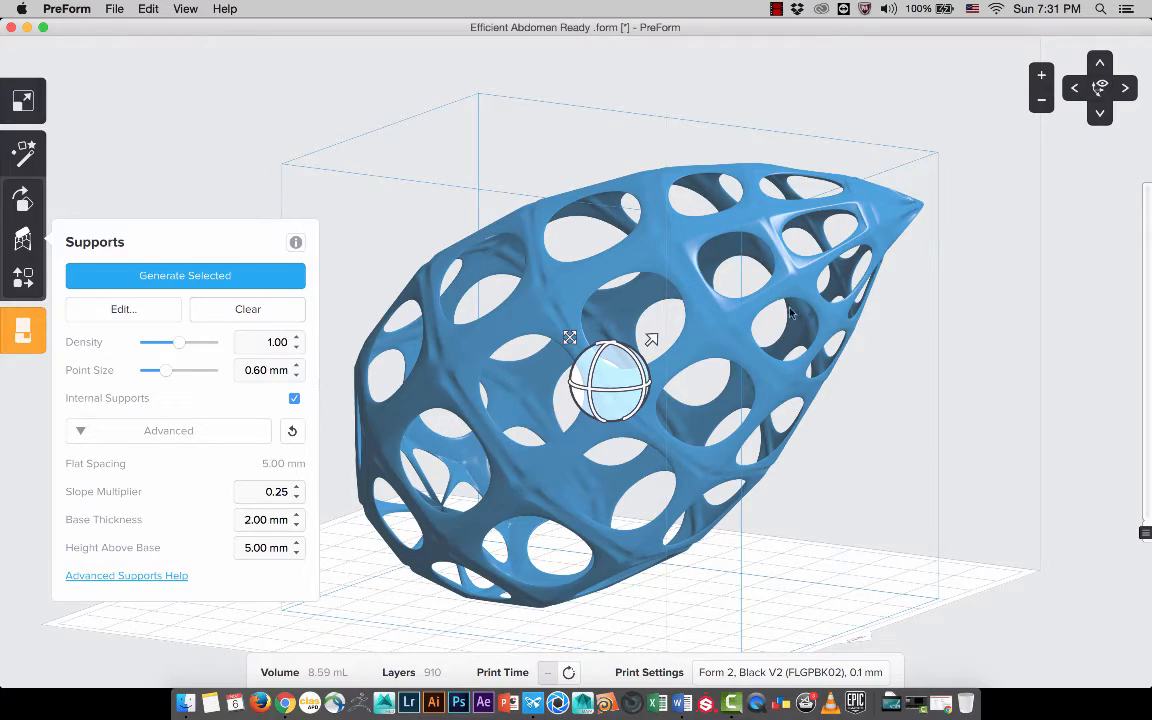
- Rotate the abdomen manually so its pointed end tilts downward, and inspect the new orientation from the side
{"action": "left_click_drag", "start_coordinate": [629, 362], "coordinate": [588, 356]}
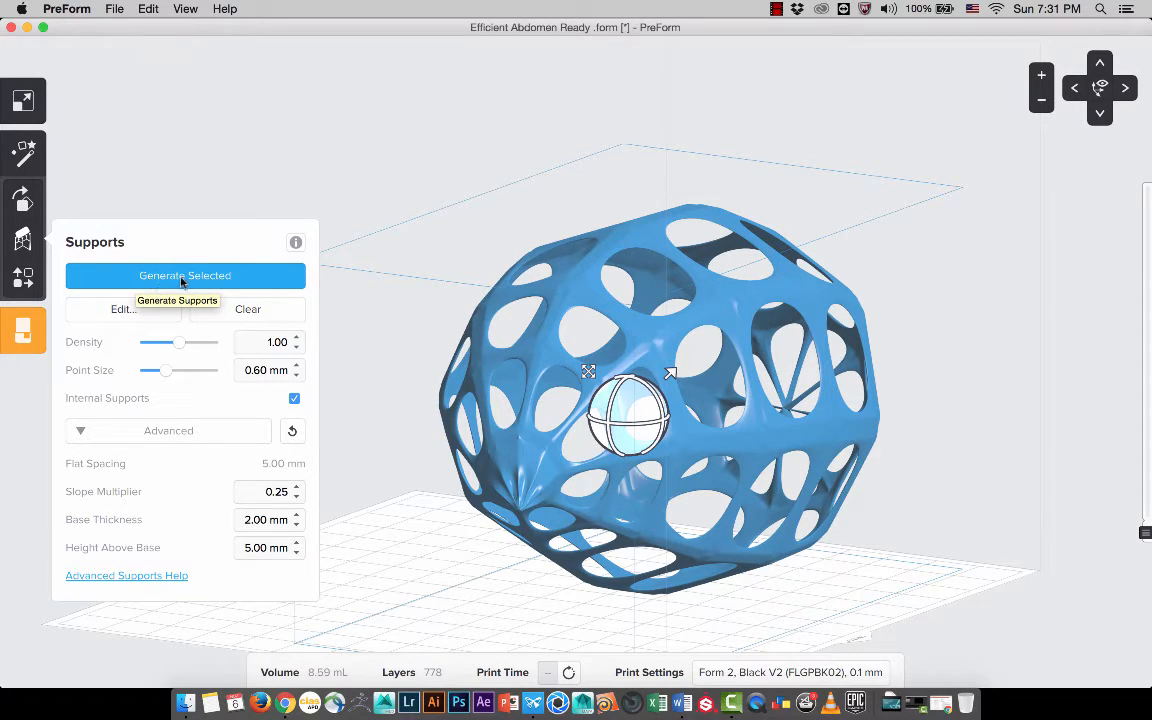
{"action": "right_click_drag", "start_coordinate": [715, 362], "coordinate": [676, 360]}
{"action": "scroll", "coordinate": [728, 378], "scroll_direction": "up", "scroll_amount": 5}
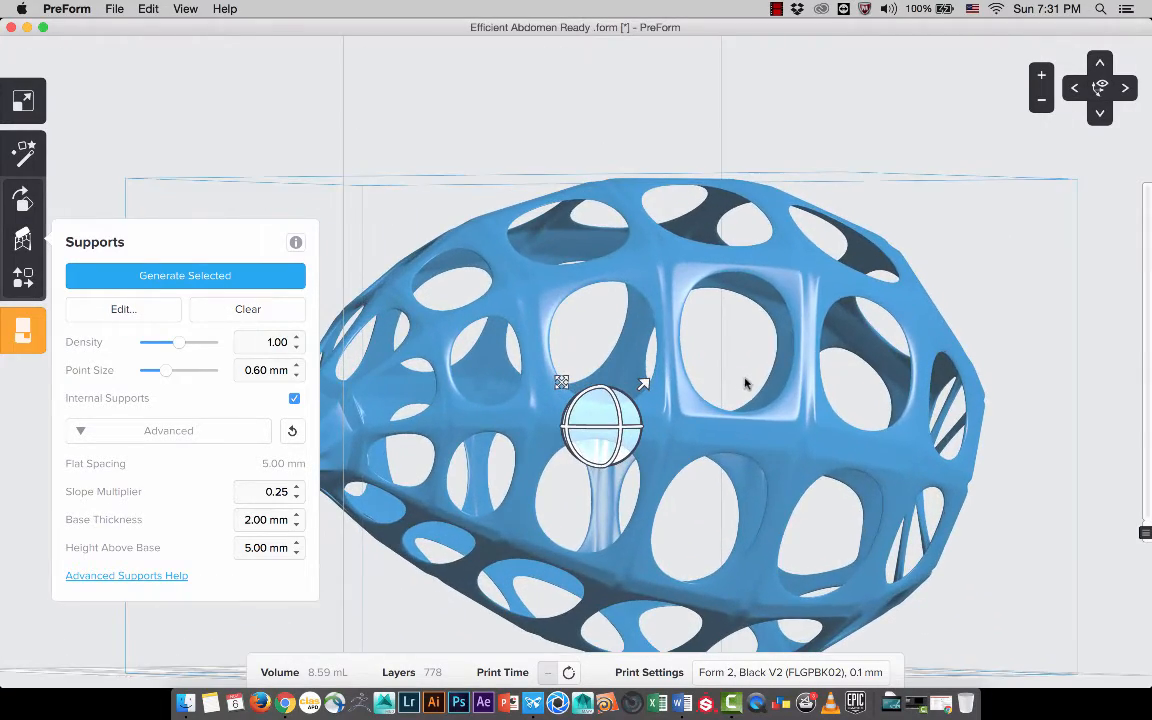
{"action": "right_click_drag", "start_coordinate": [754, 399], "coordinate": [706, 323]}
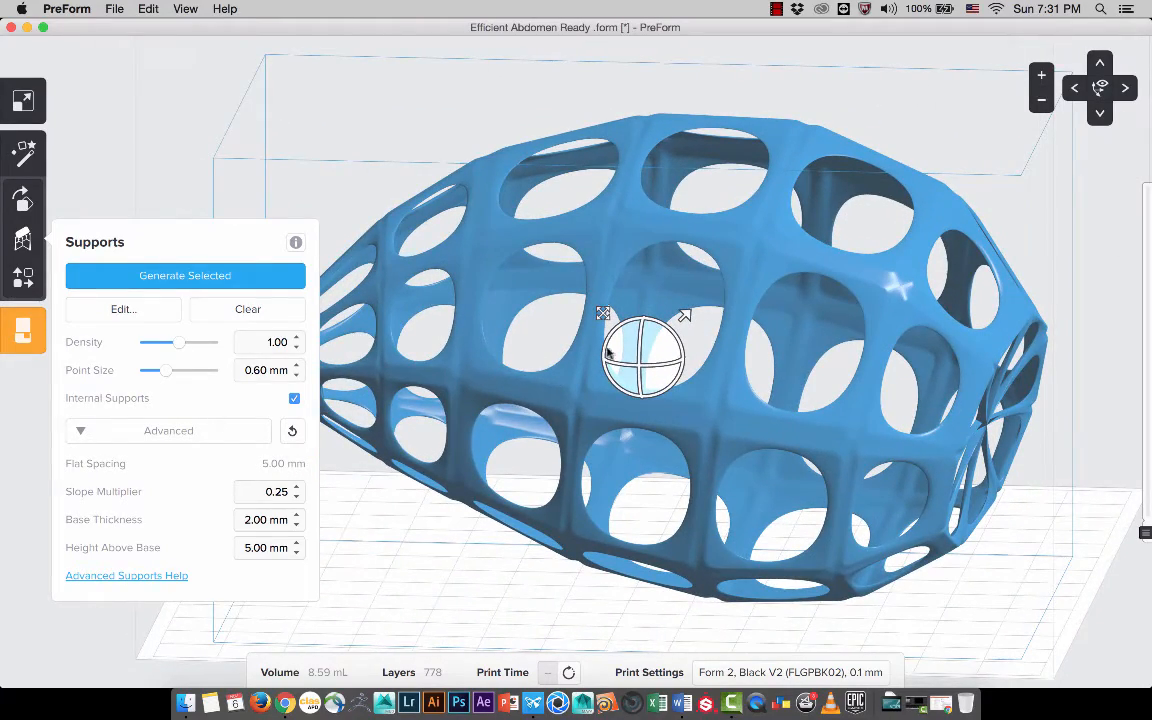
- Rotate the abdomen manually until it stands upright with its pointed end facing up
{"action": "right_click_drag", "start_coordinate": [640, 514], "coordinate": [724, 477]}
{"action": "scroll", "coordinate": [724, 477], "scroll_direction": "down", "scroll_amount": 4}
{"action": "middle_click_drag", "start_coordinate": [831, 259], "coordinate": [779, 317]}
{"action": "right_click_drag", "start_coordinate": [575, 400], "coordinate": [635, 370]}
{"action": "left_click_drag", "start_coordinate": [635, 370], "coordinate": [547, 313]}
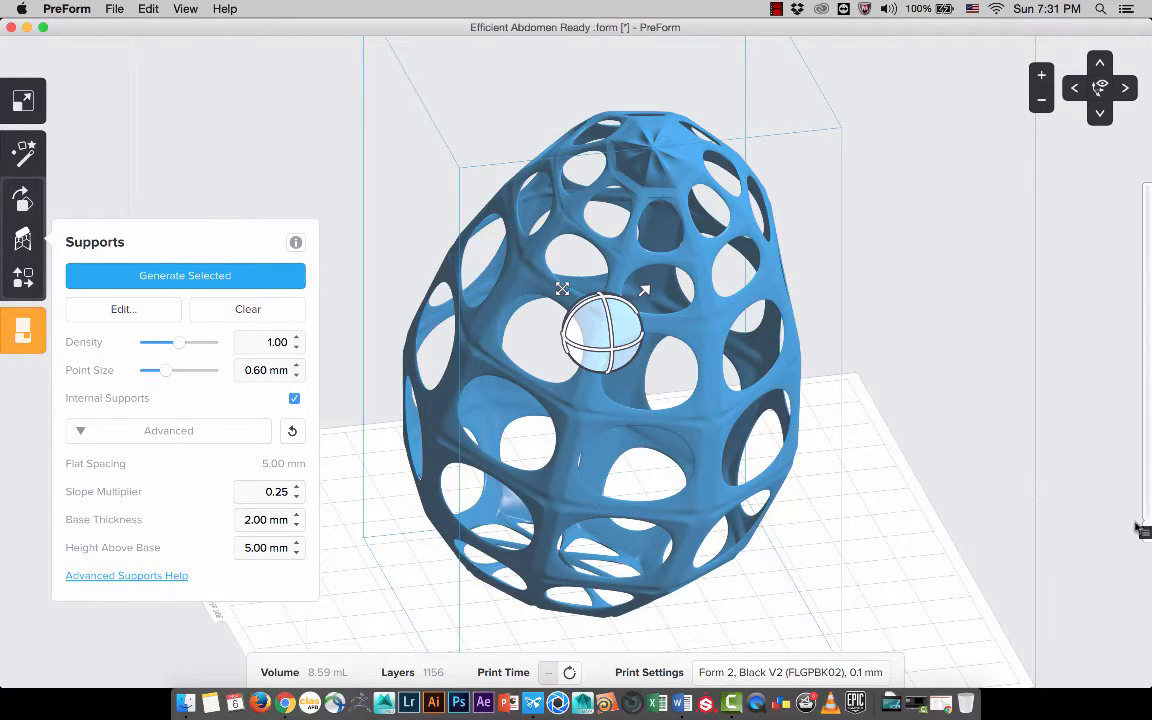
- Scrub through the print layers of the upright abdomen, and examine its bare lattice shell from several sides
{"action": "left_click_drag", "start_coordinate": [1146, 528], "coordinate": [1146, 490]}
{"action": "left_click_drag", "start_coordinate": [1146, 483], "coordinate": [1146, 192]}
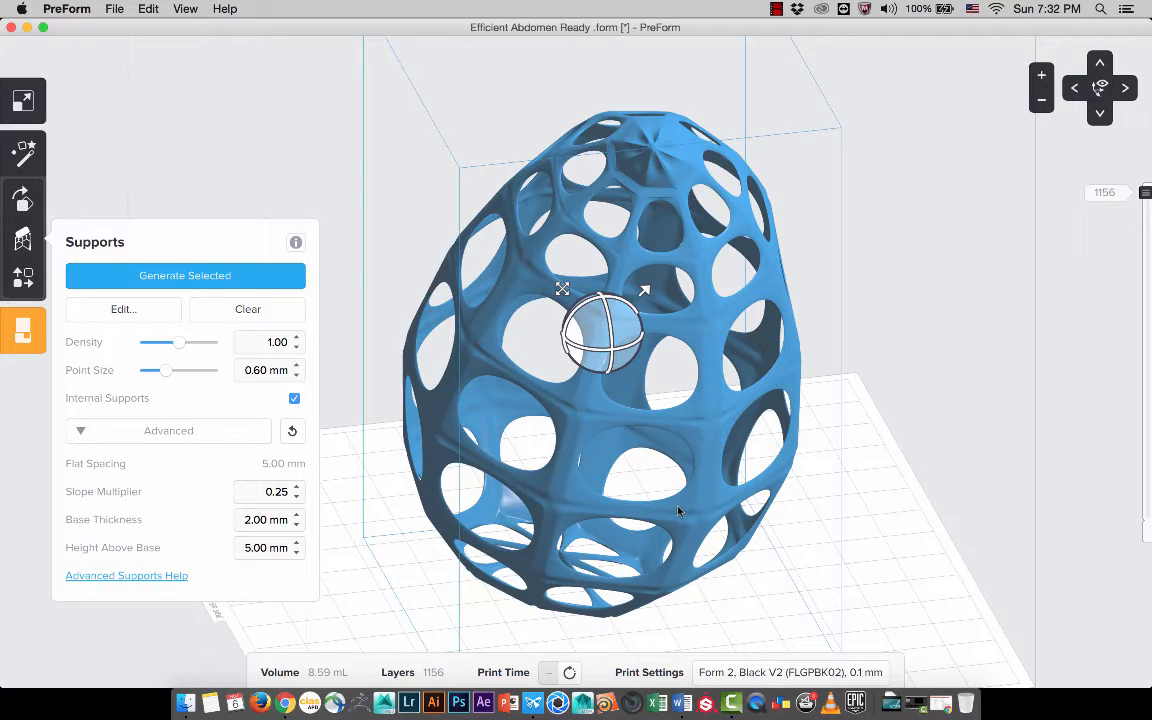
{"action": "right_click_drag", "start_coordinate": [678, 511], "coordinate": [691, 360]}
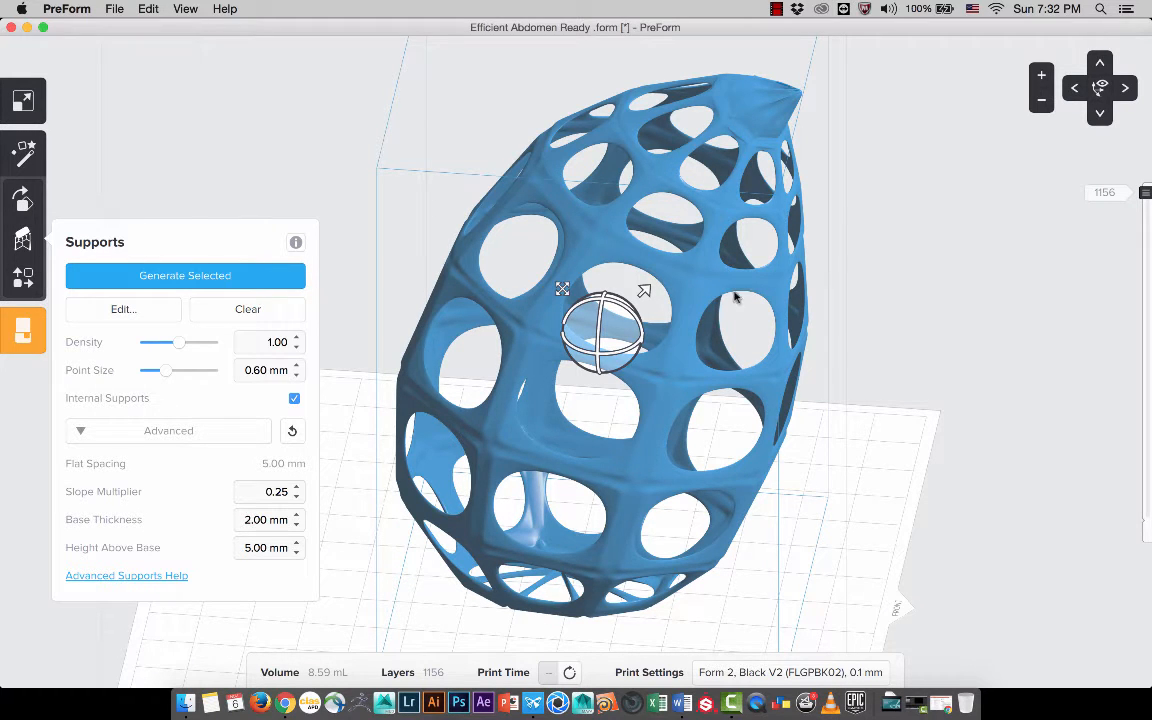
{"action": "right_click_drag", "start_coordinate": [828, 338], "coordinate": [488, 377]}
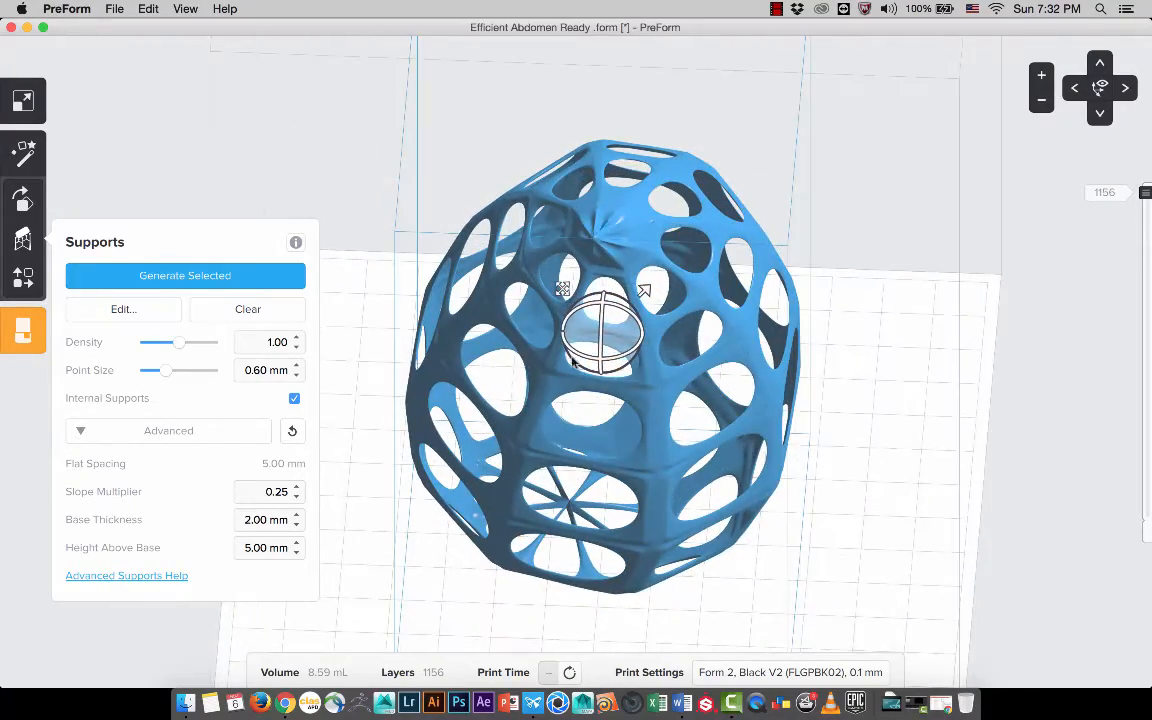
{"action": "scroll", "coordinate": [694, 363], "scroll_direction": "up", "scroll_amount": 5}
{"action": "middle_click_drag", "start_coordinate": [751, 365], "coordinate": [795, 366]}
{"action": "right_click_drag", "start_coordinate": [795, 367], "coordinate": [505, 258]}
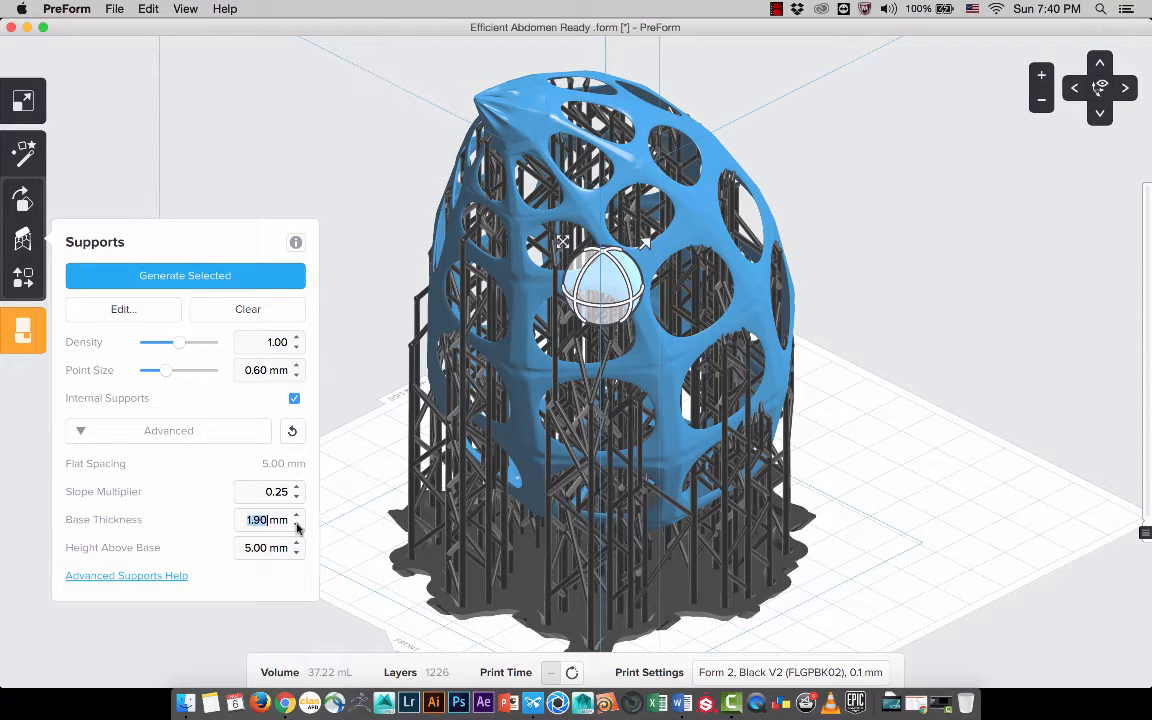
- Set the base thickness of the supports to 1 mm, and take a close look at the existing base
{"action": "left_click", "coordinate": [297, 525]}
{"action": "type", "text": "1"}
{"action": "right_click_drag", "start_coordinate": [783, 543], "coordinate": [785, 460]}
{"action": "scroll", "coordinate": [784, 460], "scroll_direction": "up", "scroll_amount": 5}
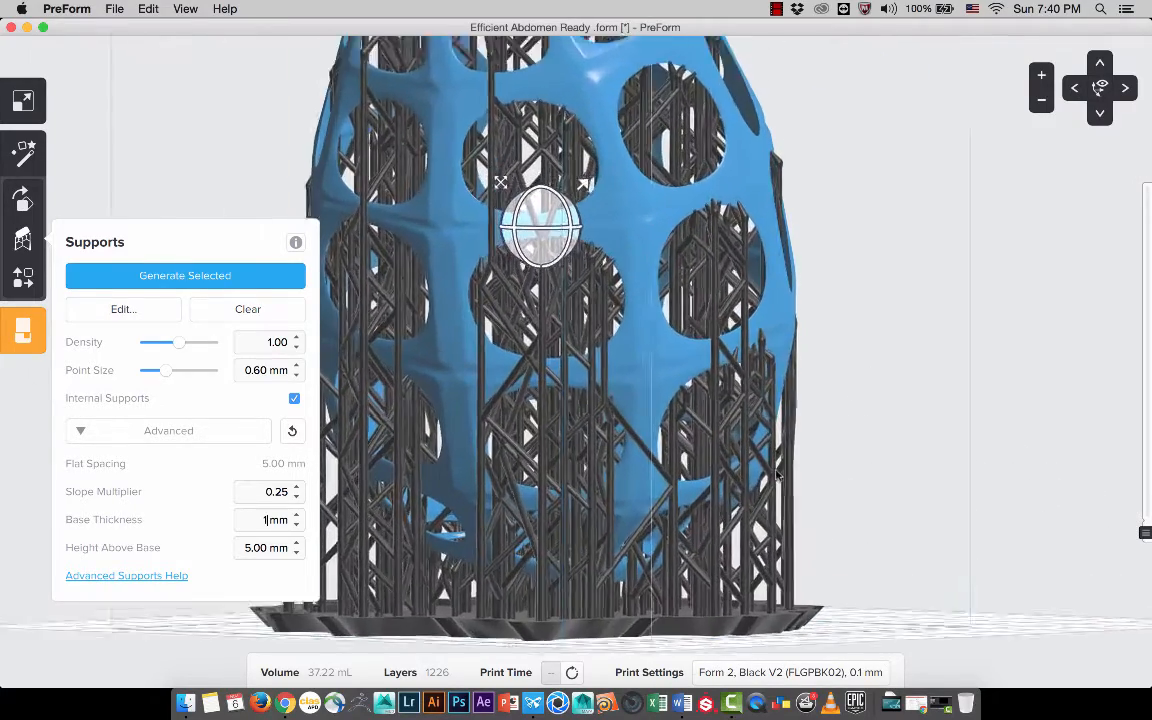
{"action": "scroll", "coordinate": [784, 410], "scroll_direction": "up", "scroll_amount": 5}
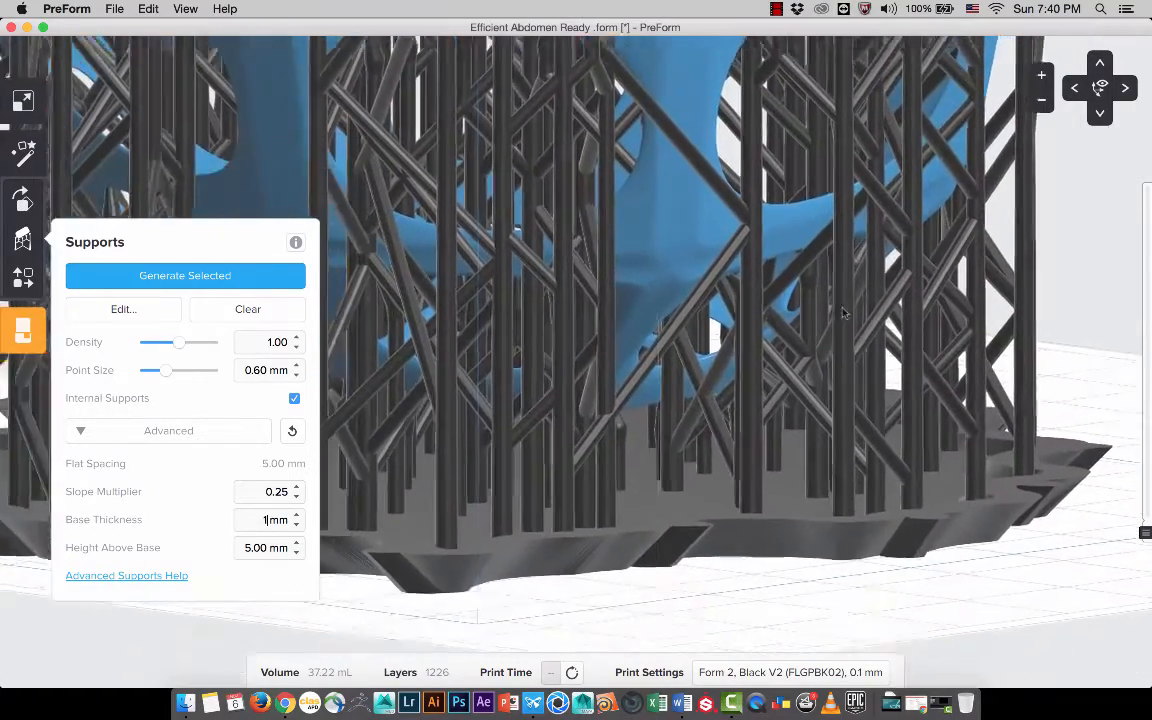
{"action": "right_click_drag", "start_coordinate": [843, 313], "coordinate": [688, 402]}
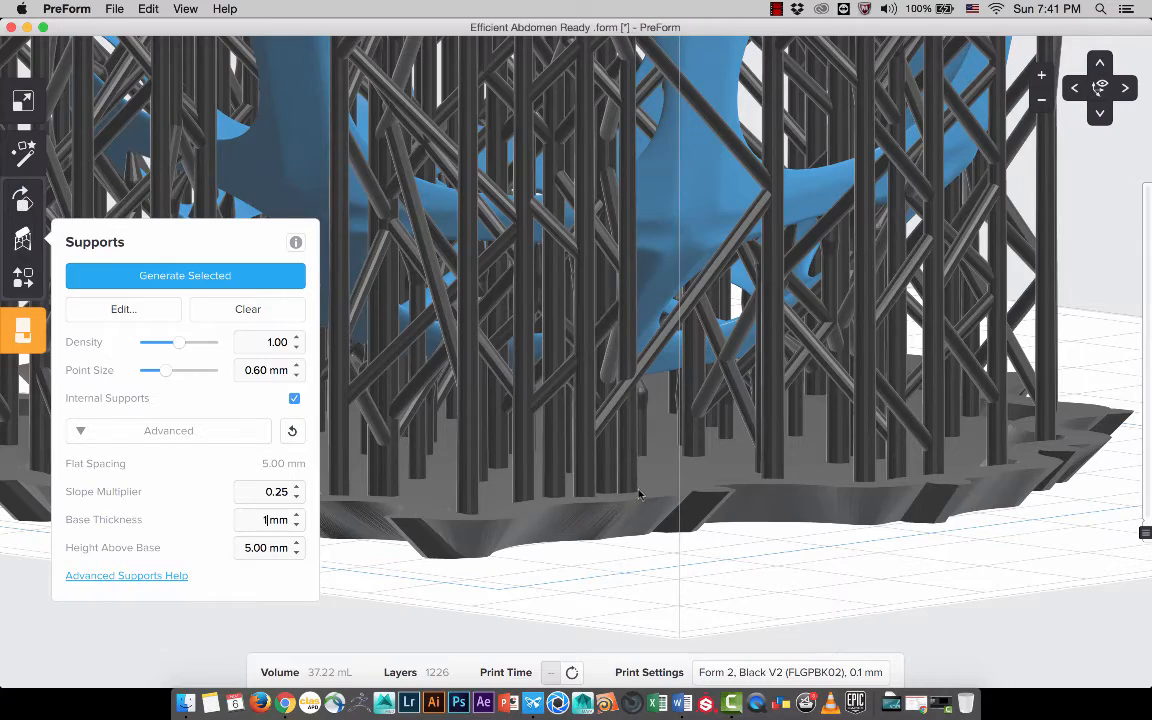
- Examine the generated supports of the upright abdomen from the base up to the pointed tip
{"action": "scroll", "coordinate": [639, 494], "scroll_direction": "down", "scroll_amount": 5}
{"action": "middle_click_drag", "start_coordinate": [668, 328], "coordinate": [668, 404]}
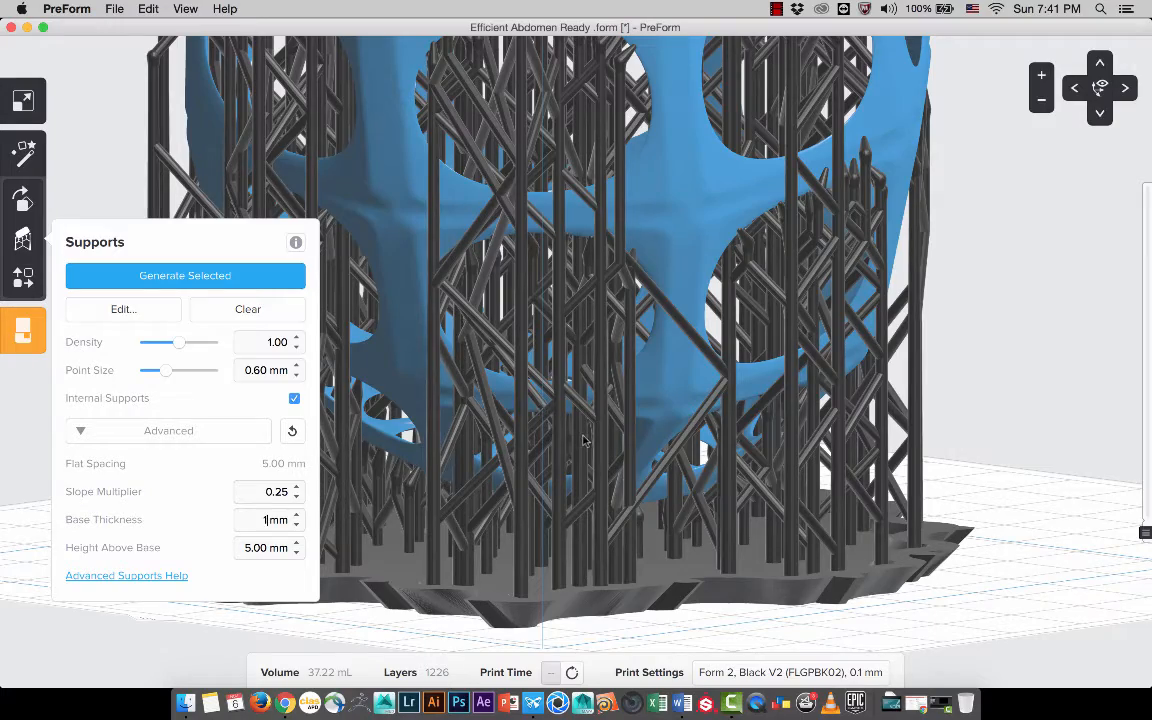
{"action": "scroll", "coordinate": [580, 454], "scroll_direction": "up", "scroll_amount": 3}
{"action": "scroll", "coordinate": [580, 454], "scroll_direction": "down", "scroll_amount": 6}
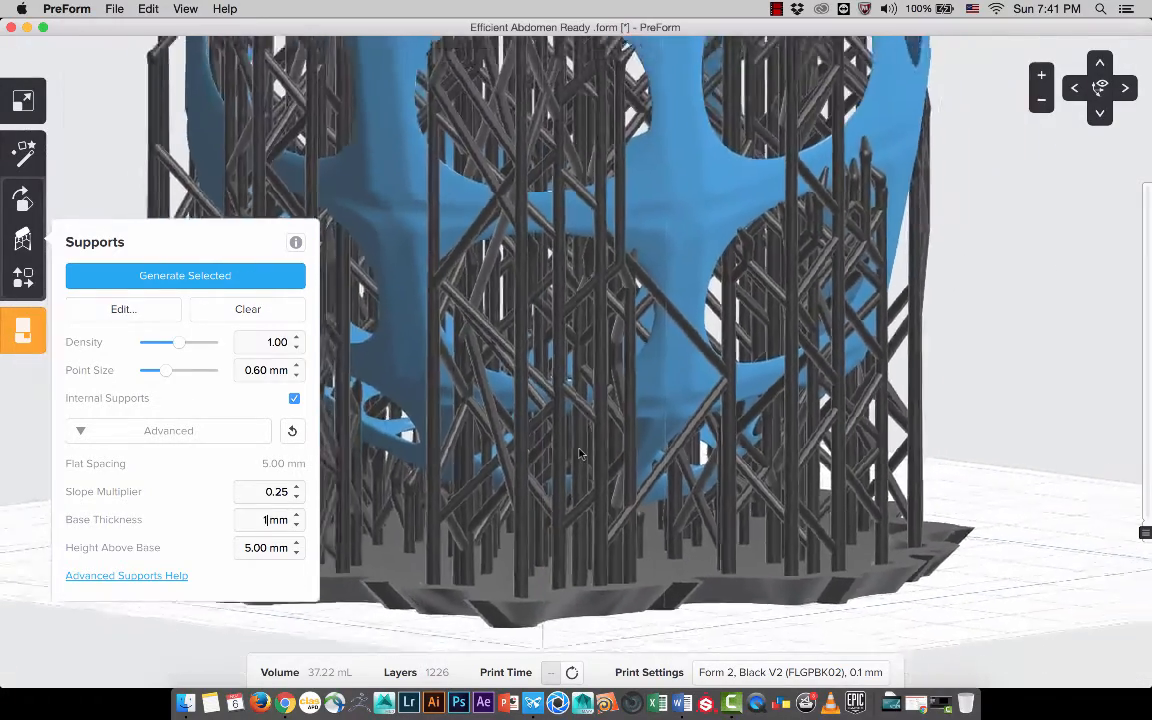
{"action": "middle_click_drag", "start_coordinate": [586, 298], "coordinate": [590, 365]}
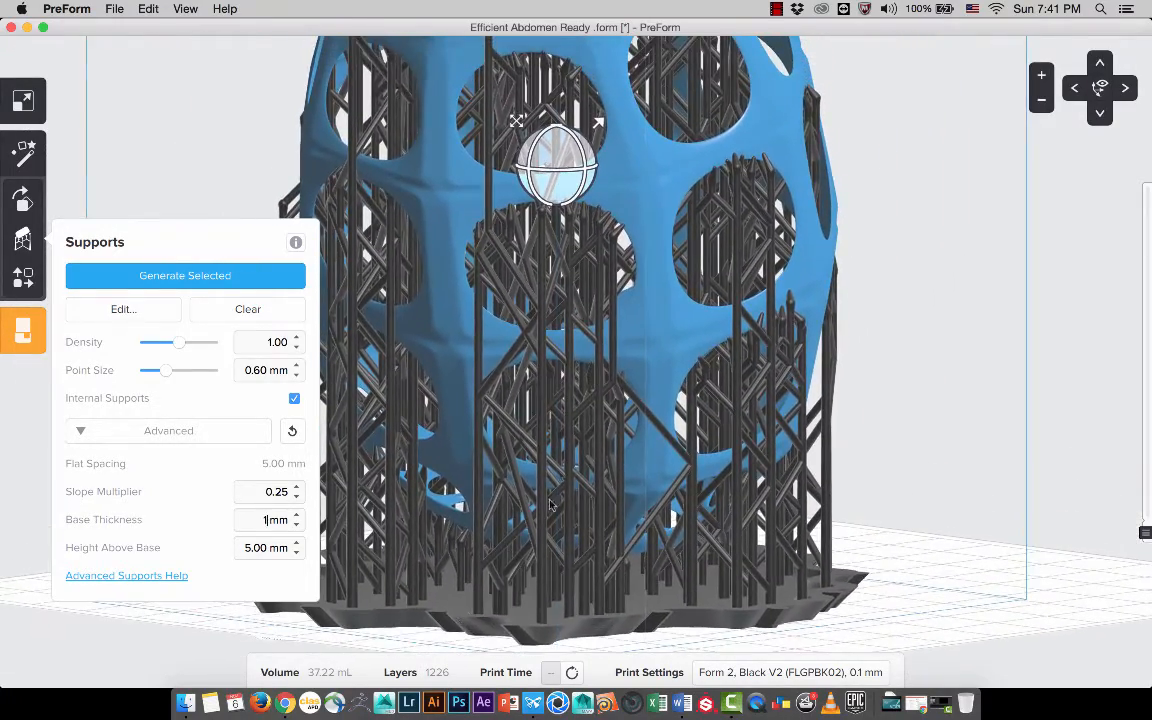
{"action": "right_click_drag", "start_coordinate": [657, 357], "coordinate": [677, 448]}
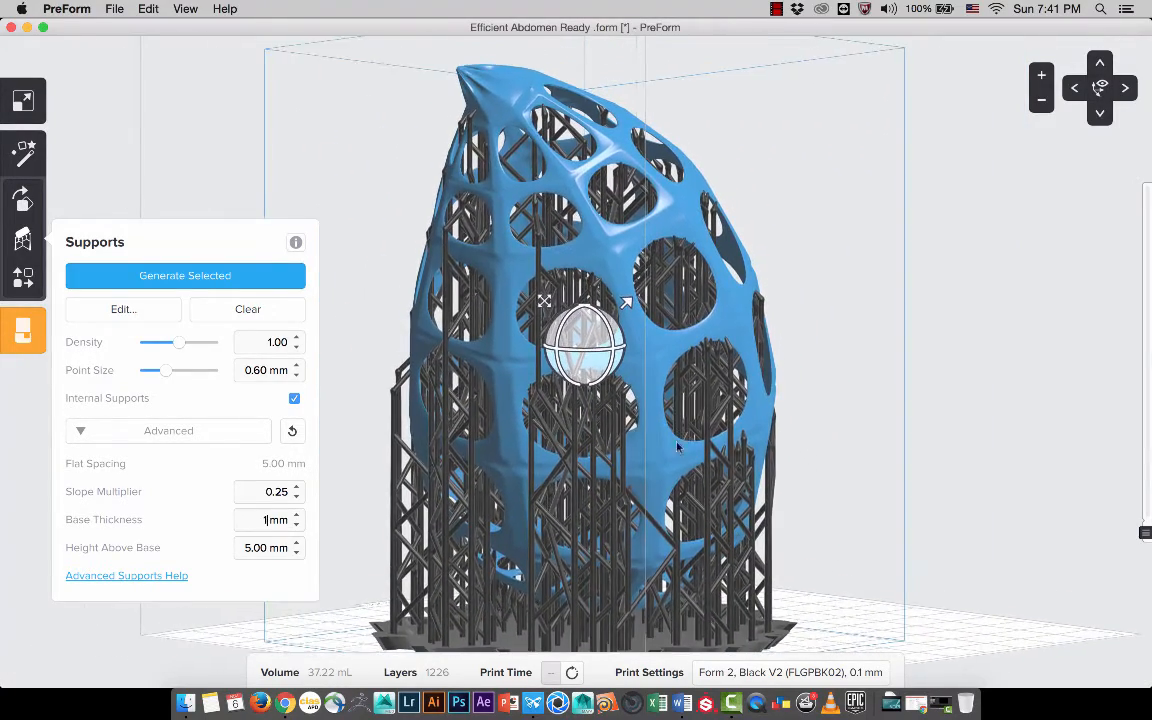
{"action": "right_click_drag", "start_coordinate": [676, 515], "coordinate": [680, 478]}
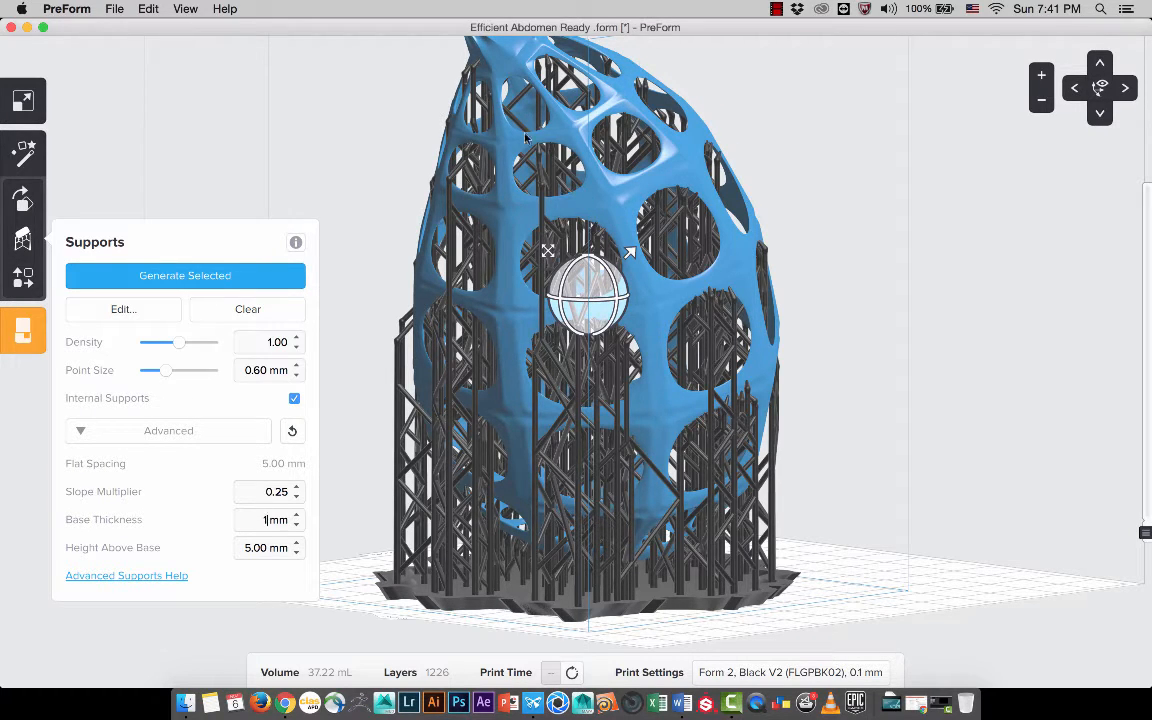
{"action": "middle_click_drag", "start_coordinate": [534, 146], "coordinate": [536, 226]}
{"action": "scroll", "coordinate": [520, 195], "scroll_direction": "up", "scroll_amount": 1}
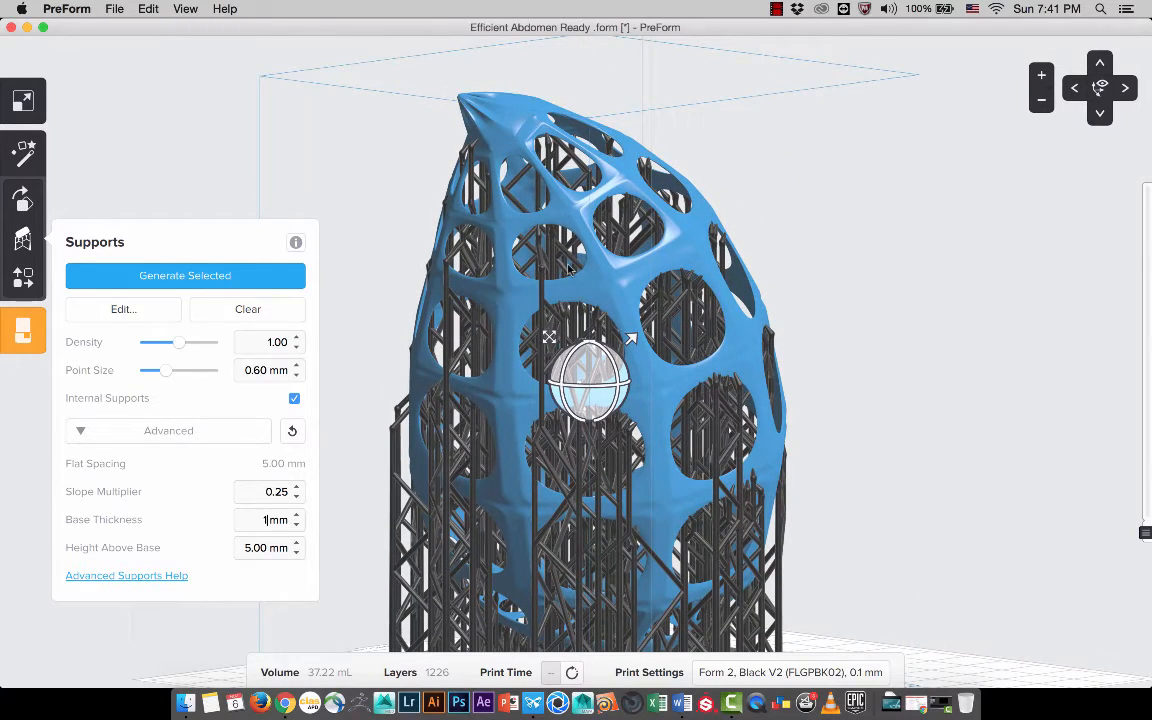
{"action": "scroll", "coordinate": [569, 267], "scroll_direction": "down", "scroll_amount": 4}
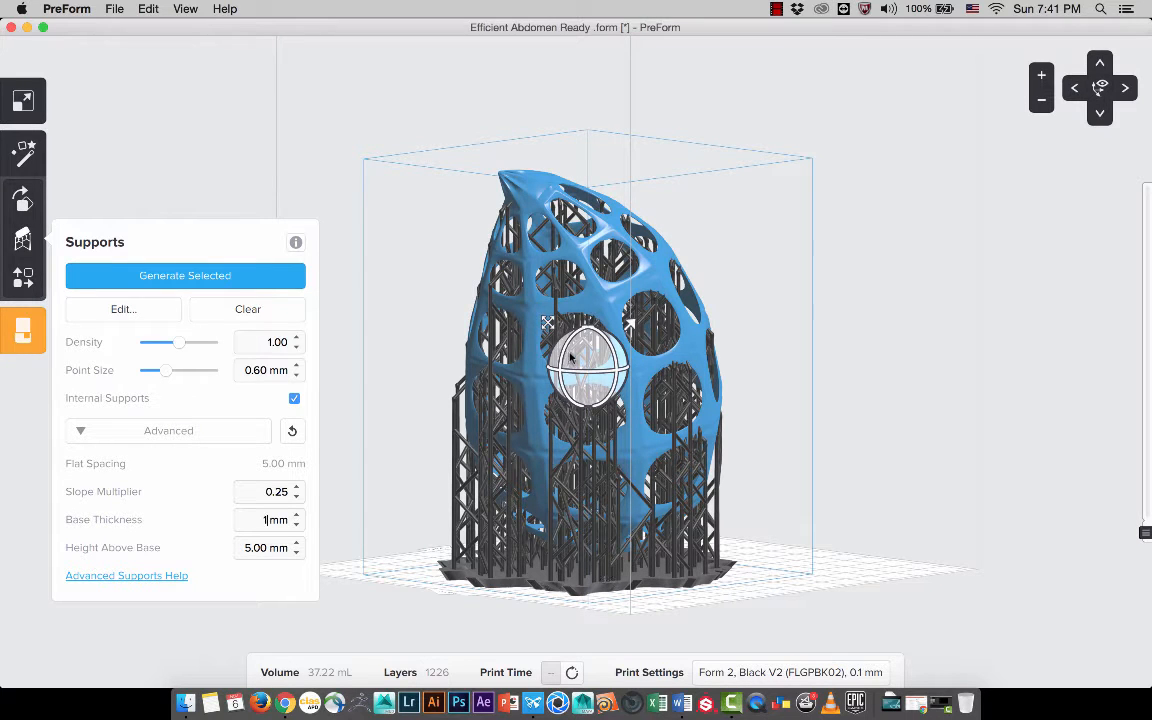
- Try the abdomen without supports and with its pointed end facing down, and undo that change
{"action": "key", "text": "super+z"}
{"action": "mouse_move", "coordinate": [569, 421]}
{"action": "left_mouse_down"}
{"action": "mouse_move", "coordinate": [609, 459]}
{"action": "mouse_move", "coordinate": [577, 415]}
{"action": "left_mouse_up"}
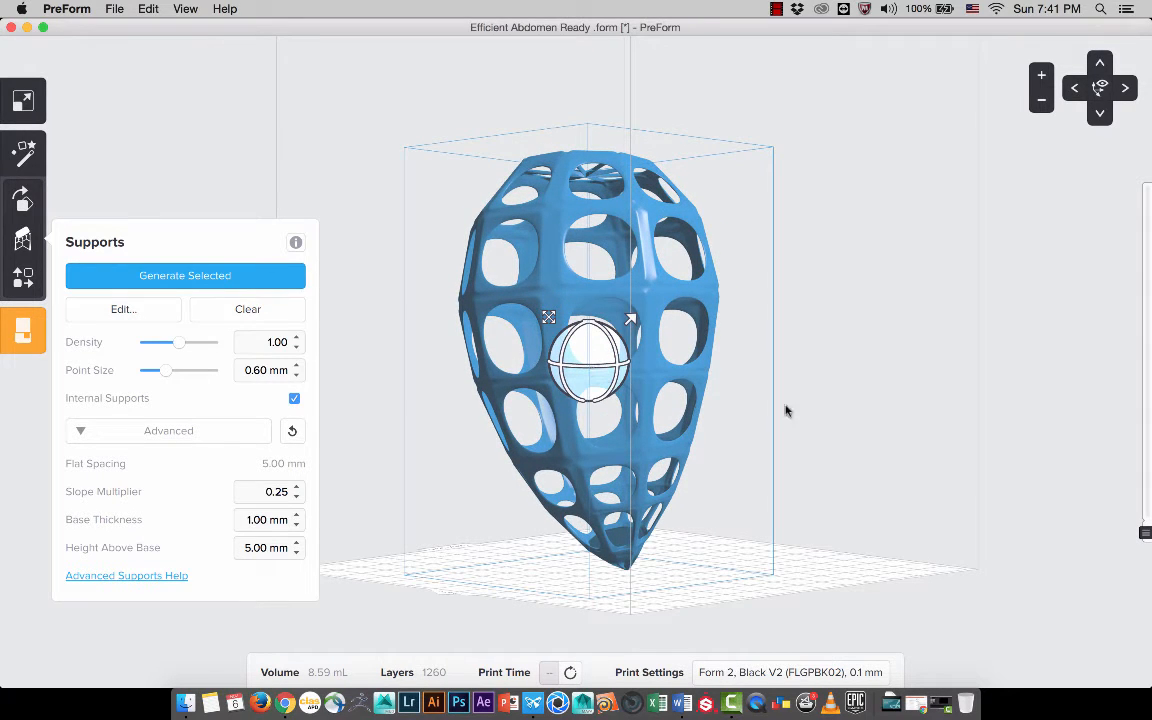
{"action": "key", "text": "super+z"}
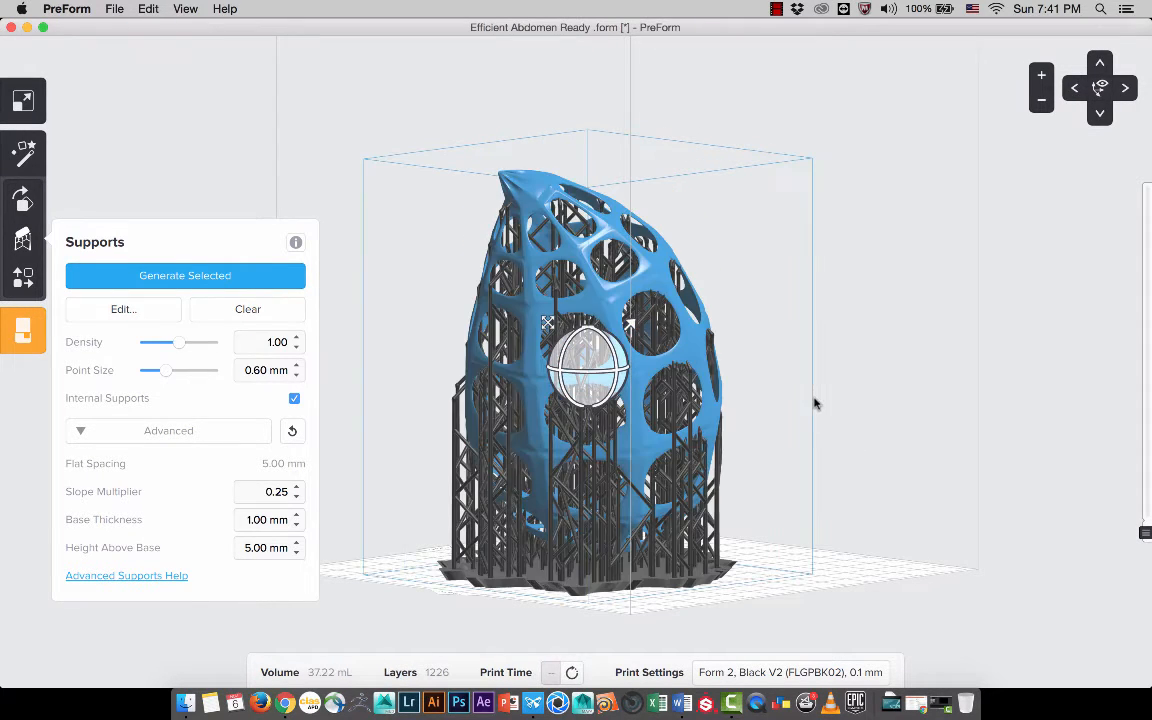
- Set the height above base to 4.70 mm, and inspect the gap between the abdomen's lowest edge and the base
{"action": "right_click_drag", "start_coordinate": [815, 403], "coordinate": [781, 448]}
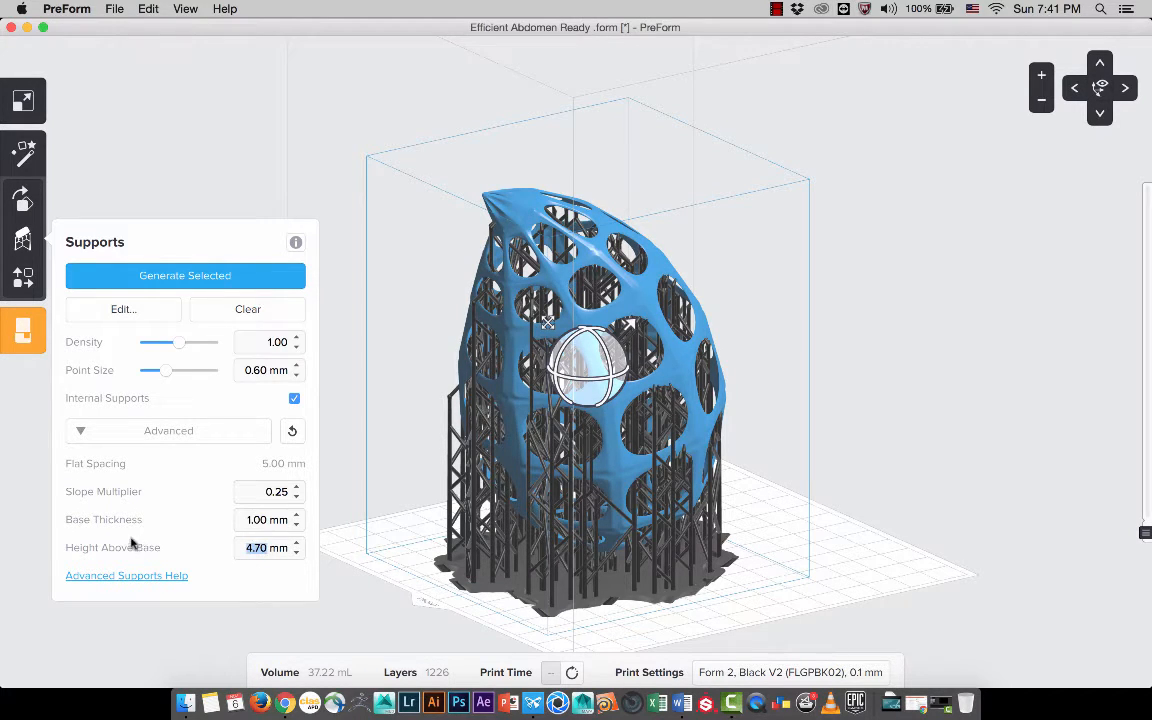
{"action": "scroll", "coordinate": [607, 570], "scroll_direction": "up", "scroll_amount": 10}
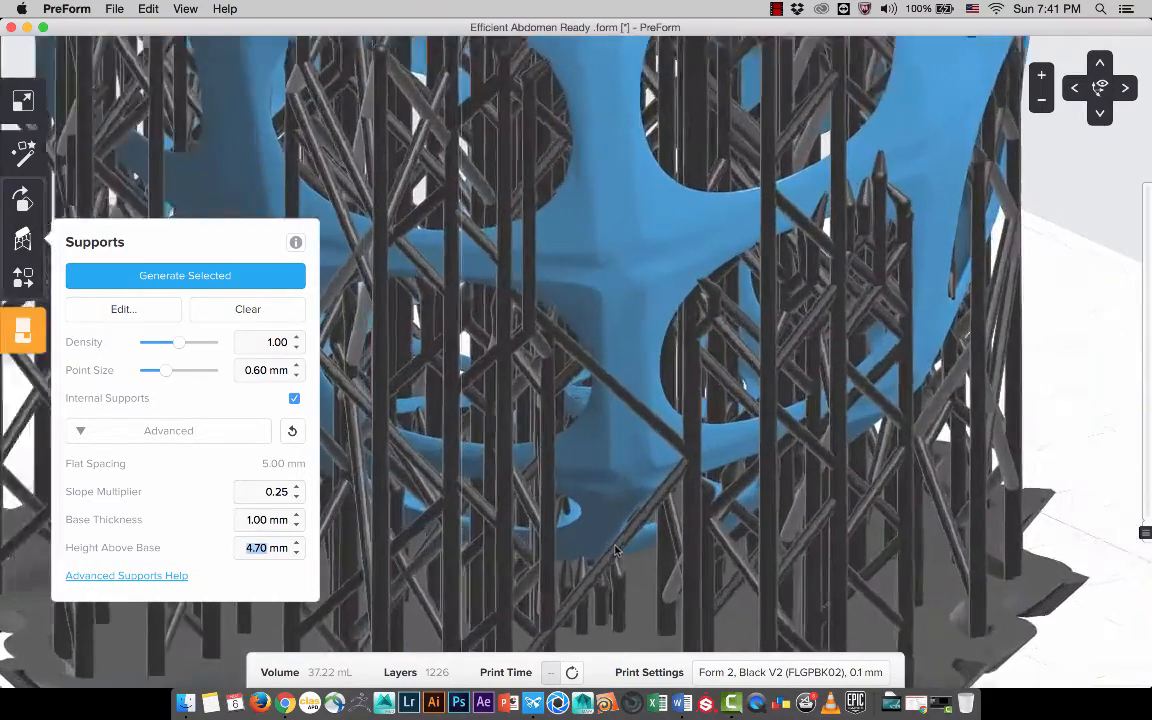
{"action": "right_click_drag", "start_coordinate": [615, 550], "coordinate": [626, 270]}
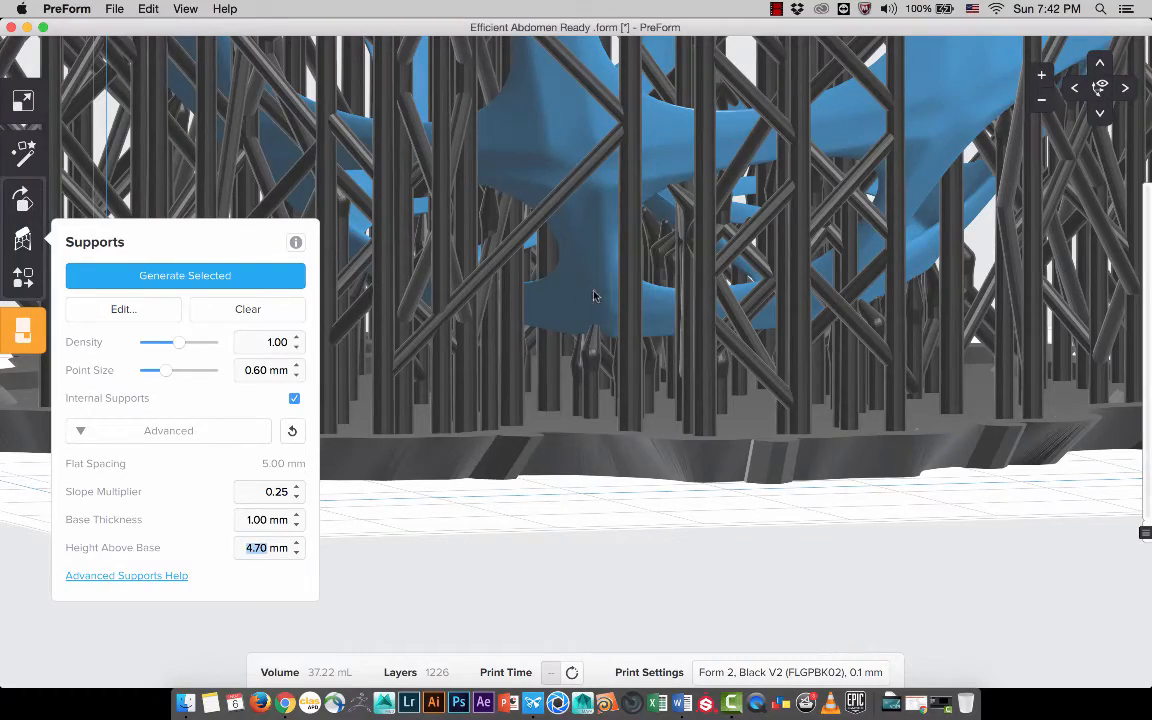
{"action": "scroll", "coordinate": [583, 386], "scroll_direction": "down", "scroll_amount": 10}
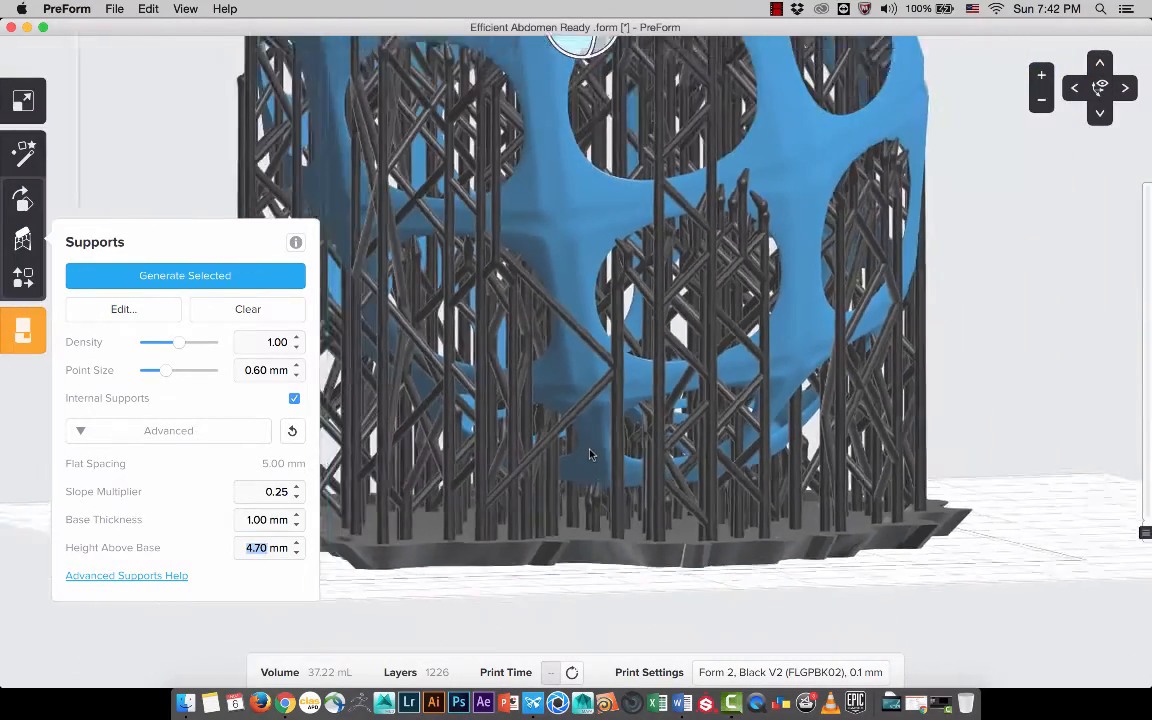
{"action": "right_click_drag", "start_coordinate": [626, 413], "coordinate": [609, 470]}
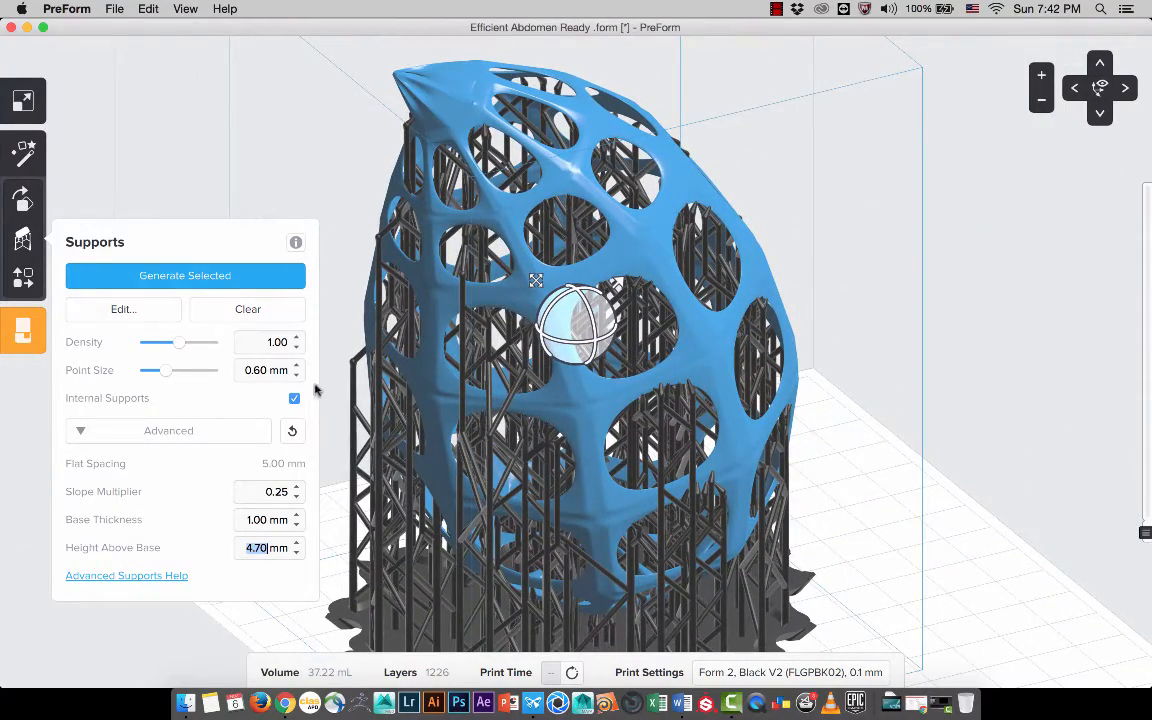
- Clear the abdomen's supports to view the bare lattice, and undo the removal
{"action": "left_click", "coordinate": [244, 310]}
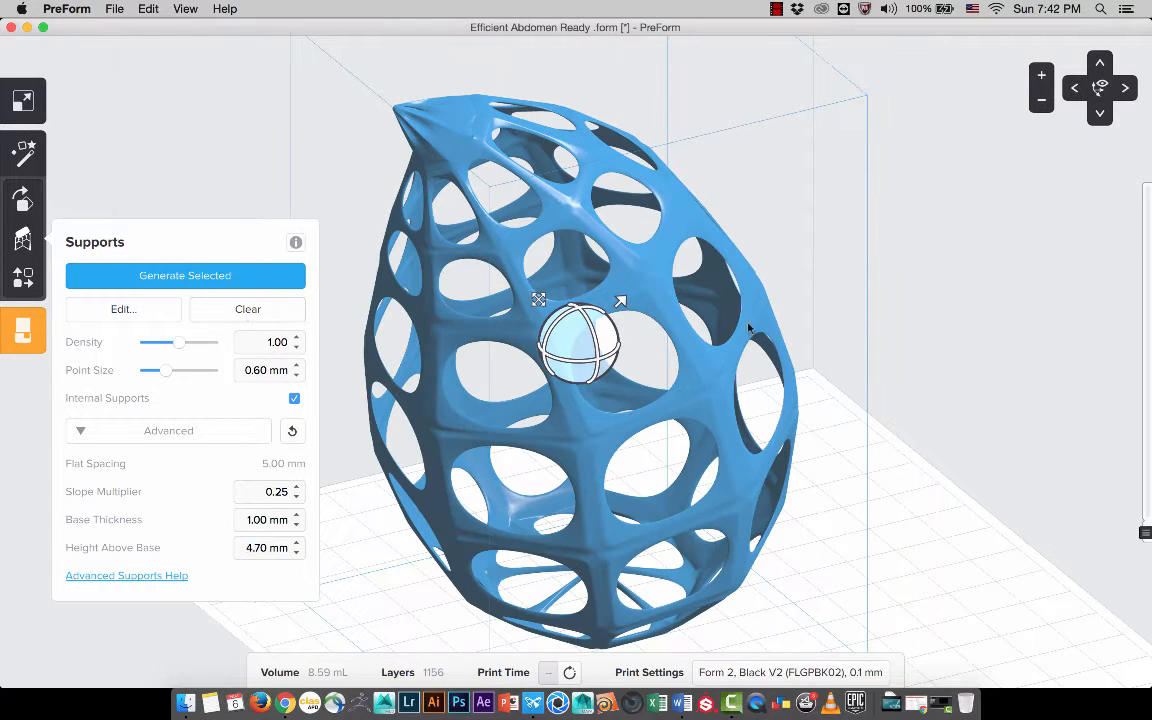
{"action": "right_click_drag", "start_coordinate": [899, 366], "coordinate": [745, 342]}
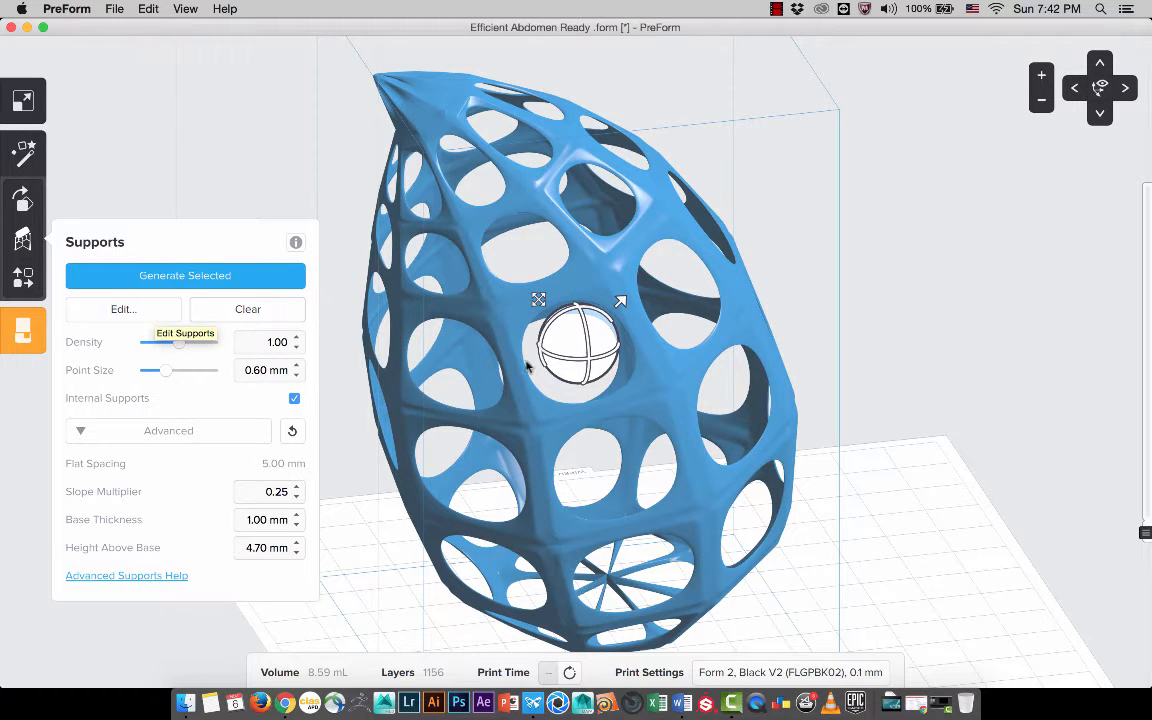
{"action": "key", "text": "super+z"}
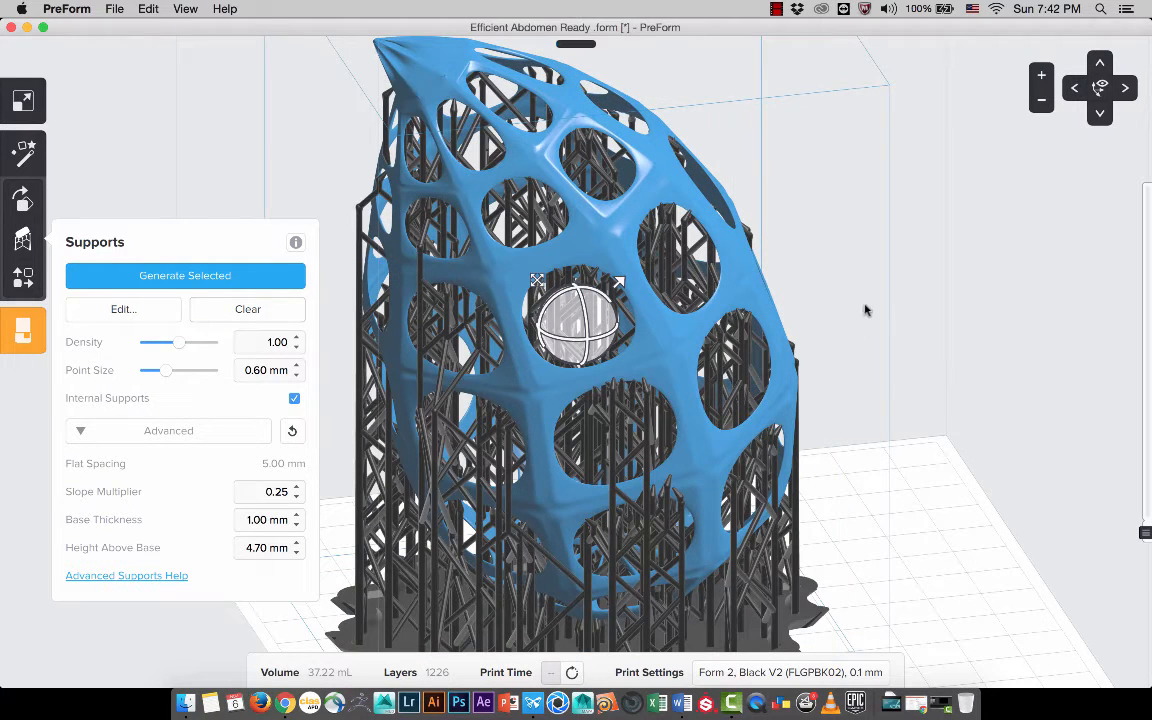
- Start manual editing of the abdomen's supports, and examine the support points along the edges of the openings
{"action": "left_click", "coordinate": [121, 310]}
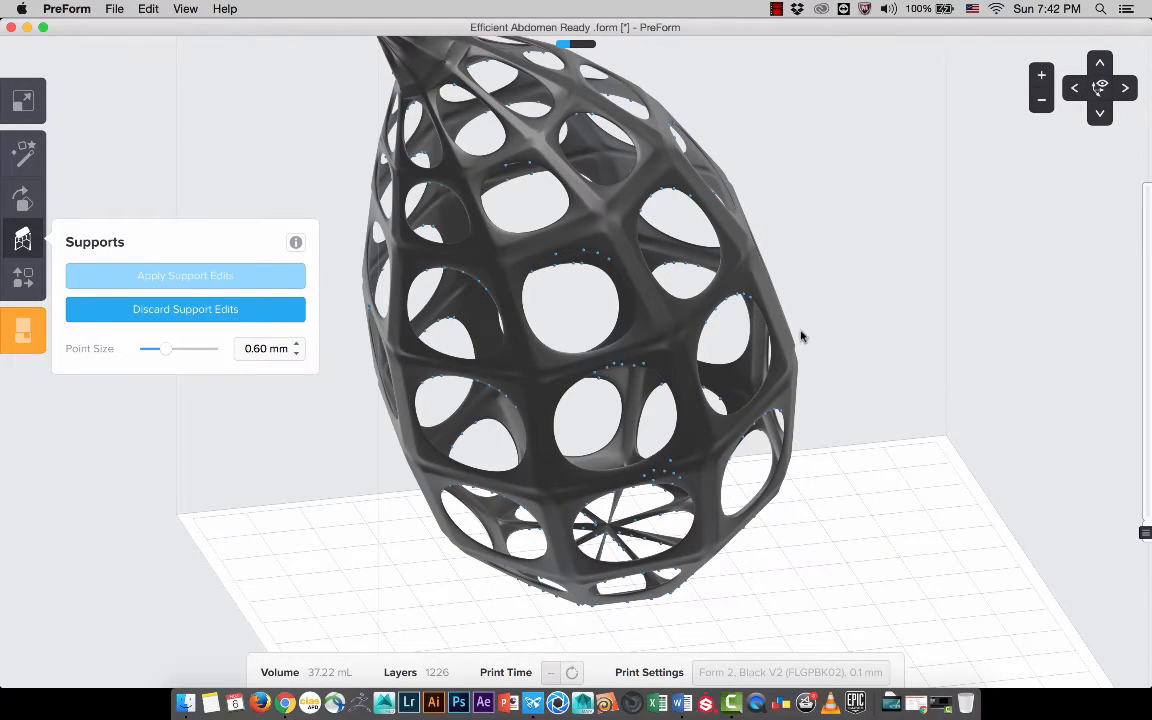
{"action": "right_click_drag", "start_coordinate": [801, 337], "coordinate": [489, 216]}
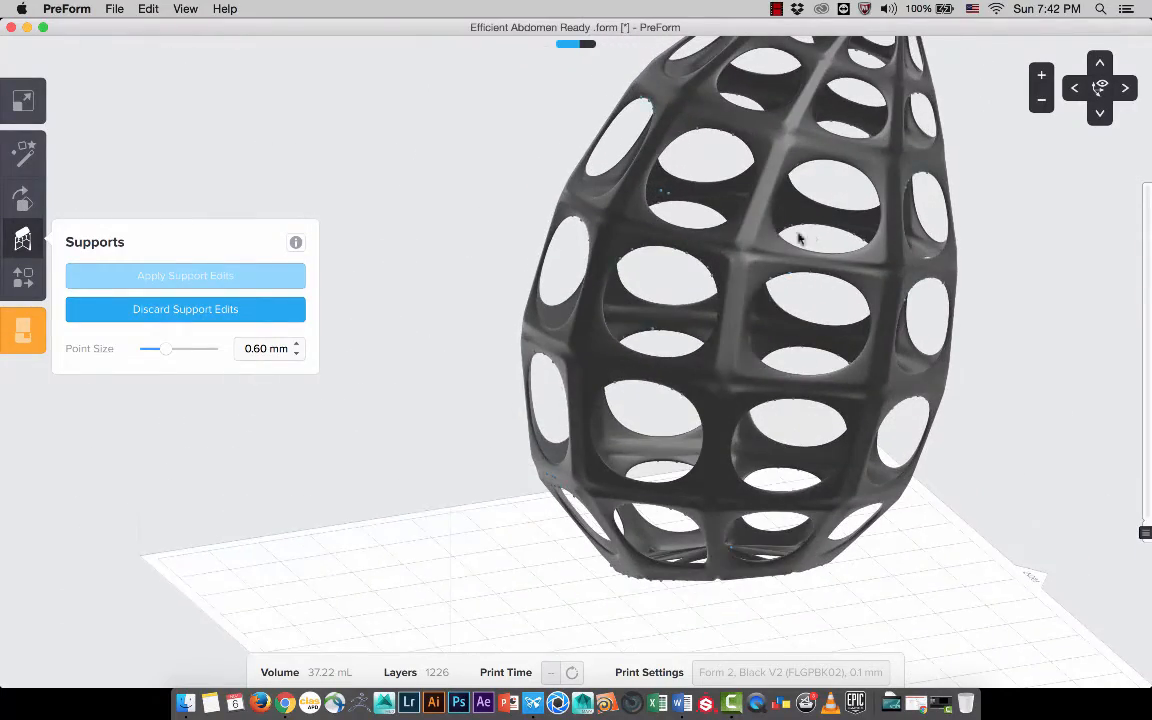
{"action": "right_click_drag", "start_coordinate": [800, 238], "coordinate": [553, 270]}
{"action": "scroll", "coordinate": [640, 250], "scroll_direction": "up", "scroll_amount": 3}
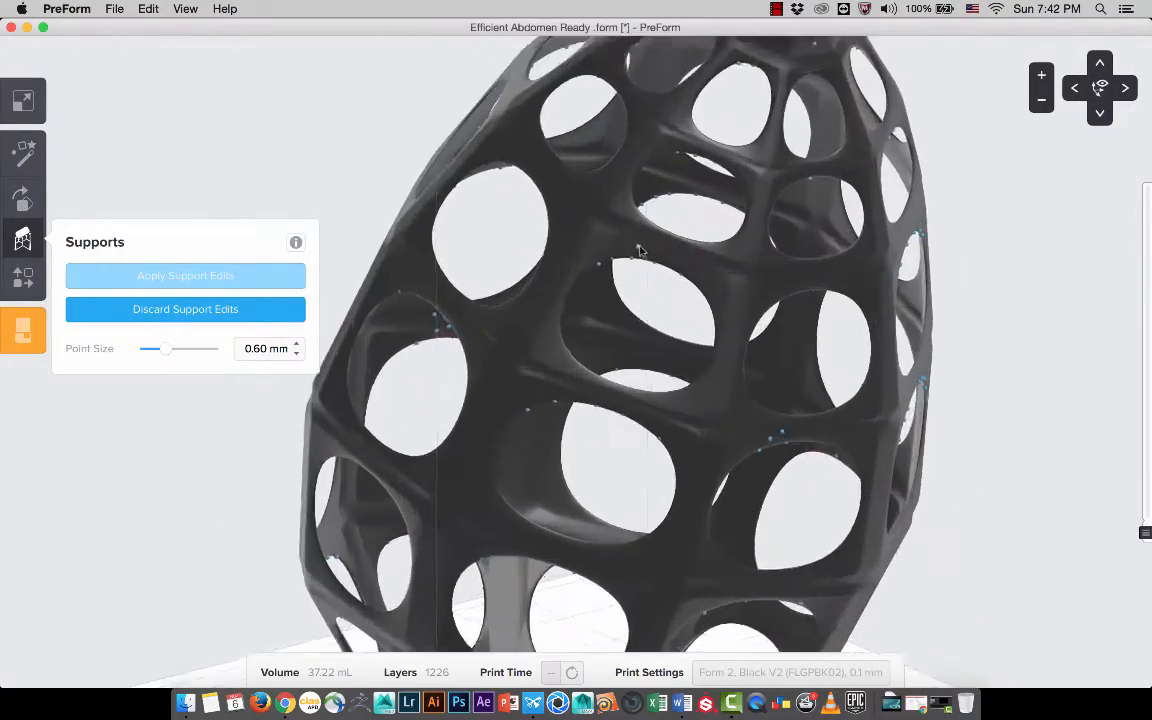
{"action": "scroll", "coordinate": [640, 250], "scroll_direction": "up", "scroll_amount": 10}
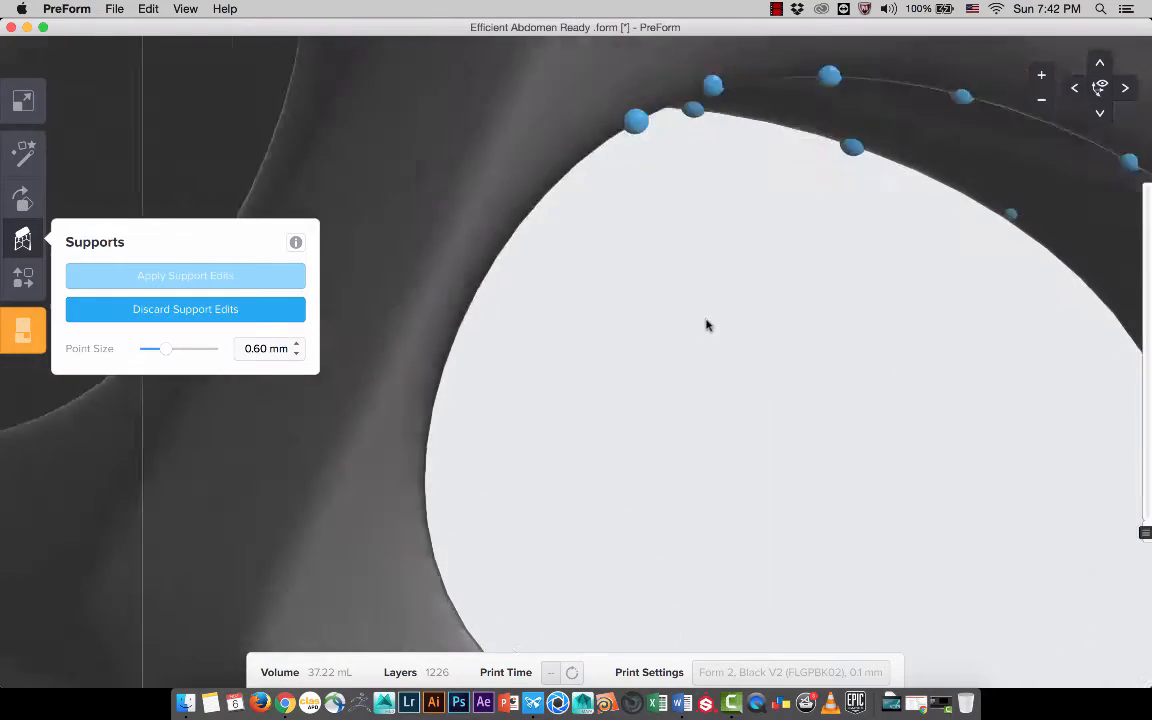
{"action": "scroll", "coordinate": [692, 309], "scroll_direction": "down", "scroll_amount": 10}
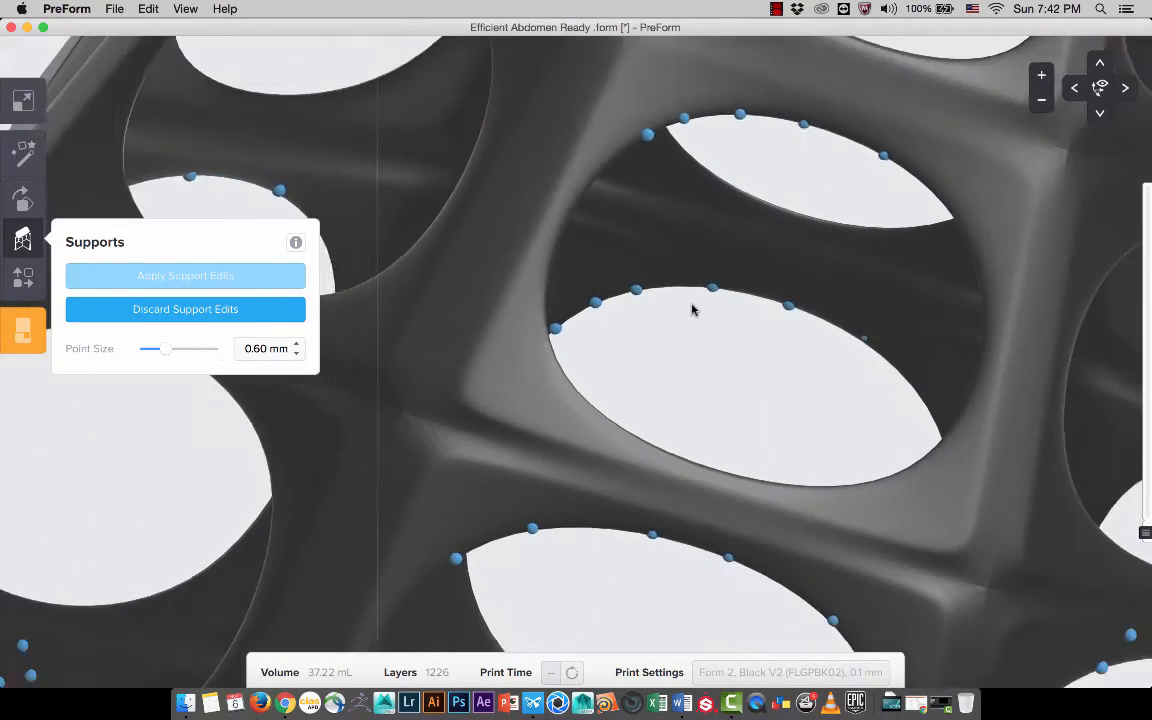
{"action": "scroll", "coordinate": [692, 309], "scroll_direction": "down", "scroll_amount": 10}
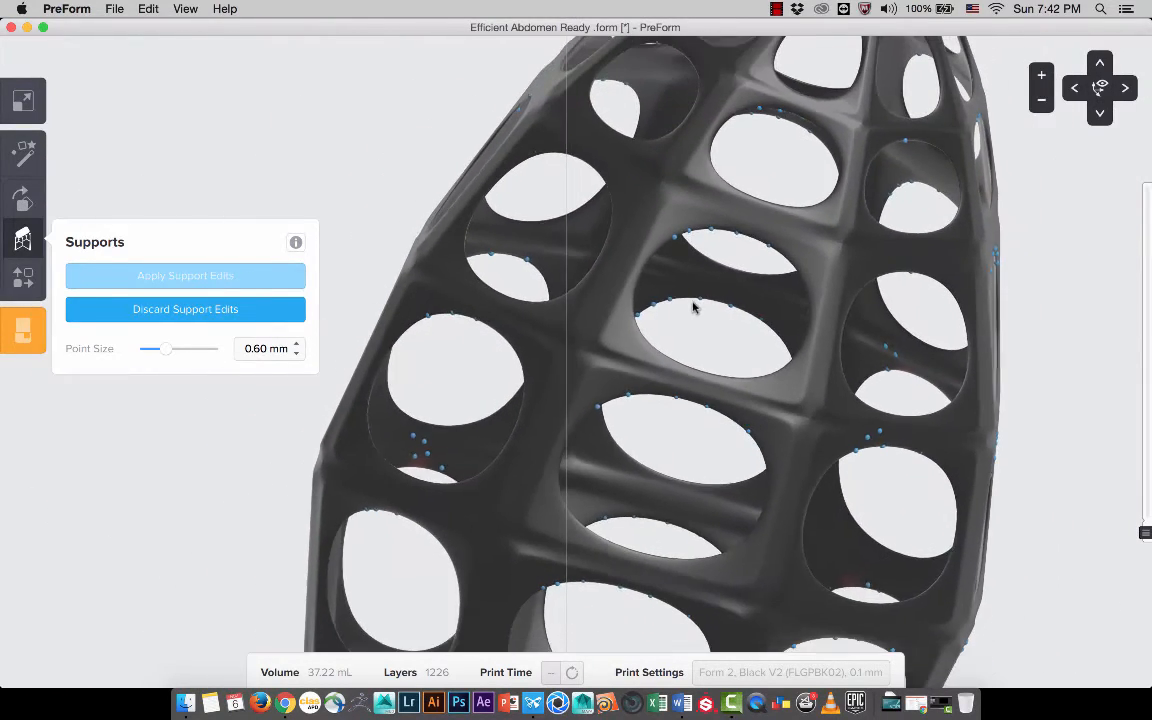
- Examine the support points around the lattice openings and the red-shaded spot between two points on one opening's upper edge
{"action": "mouse_move", "coordinate": [692, 306]}
{"action": "right_mouse_down"}
{"action": "mouse_move", "coordinate": [647, 302]}
{"action": "mouse_move", "coordinate": [680, 253]}
{"action": "mouse_move", "coordinate": [634, 252]}
{"action": "mouse_move", "coordinate": [642, 335]}
{"action": "mouse_move", "coordinate": [592, 463]}
{"action": "mouse_move", "coordinate": [560, 340]}
{"action": "mouse_move", "coordinate": [640, 280]}
{"action": "mouse_move", "coordinate": [708, 311]}
{"action": "right_mouse_up"}
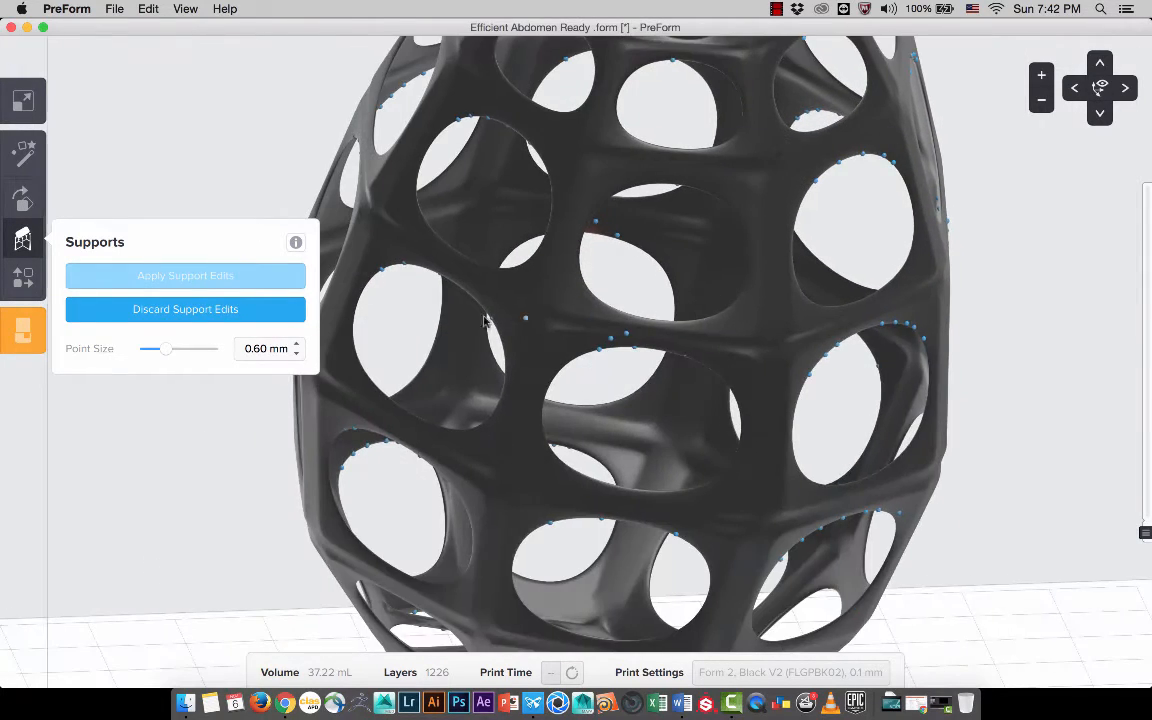
{"action": "right_click_drag", "start_coordinate": [485, 320], "coordinate": [614, 315]}
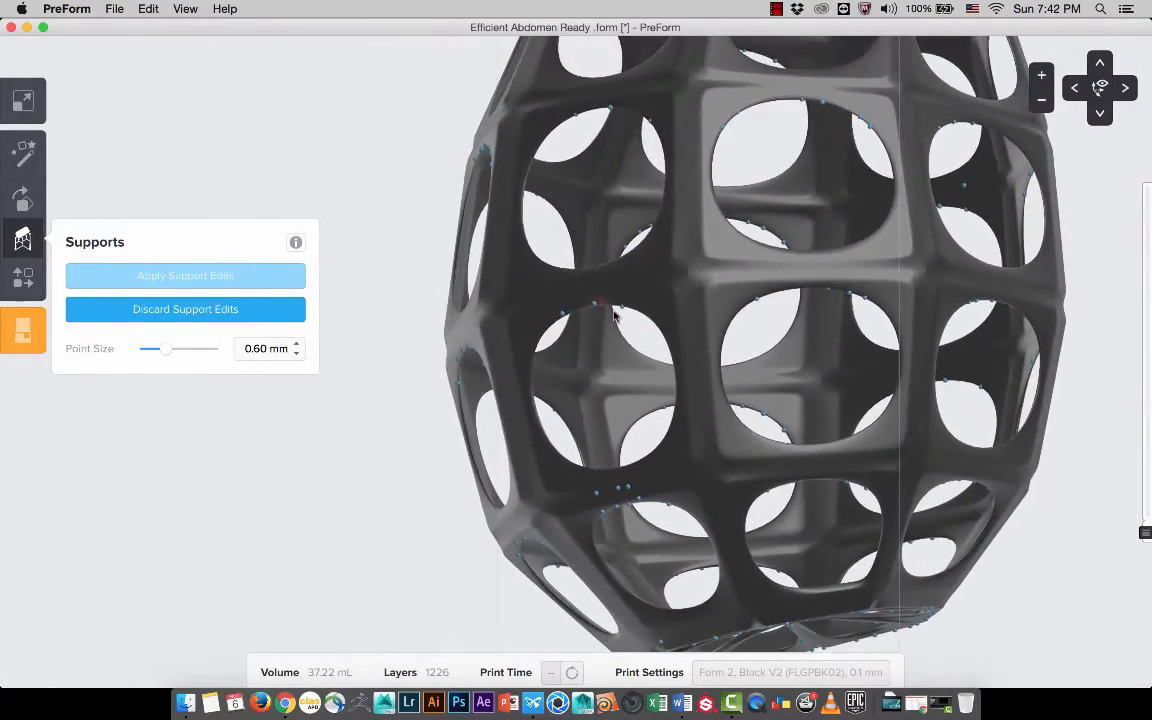
{"action": "scroll", "coordinate": [674, 283], "scroll_direction": "up", "scroll_amount": 6}
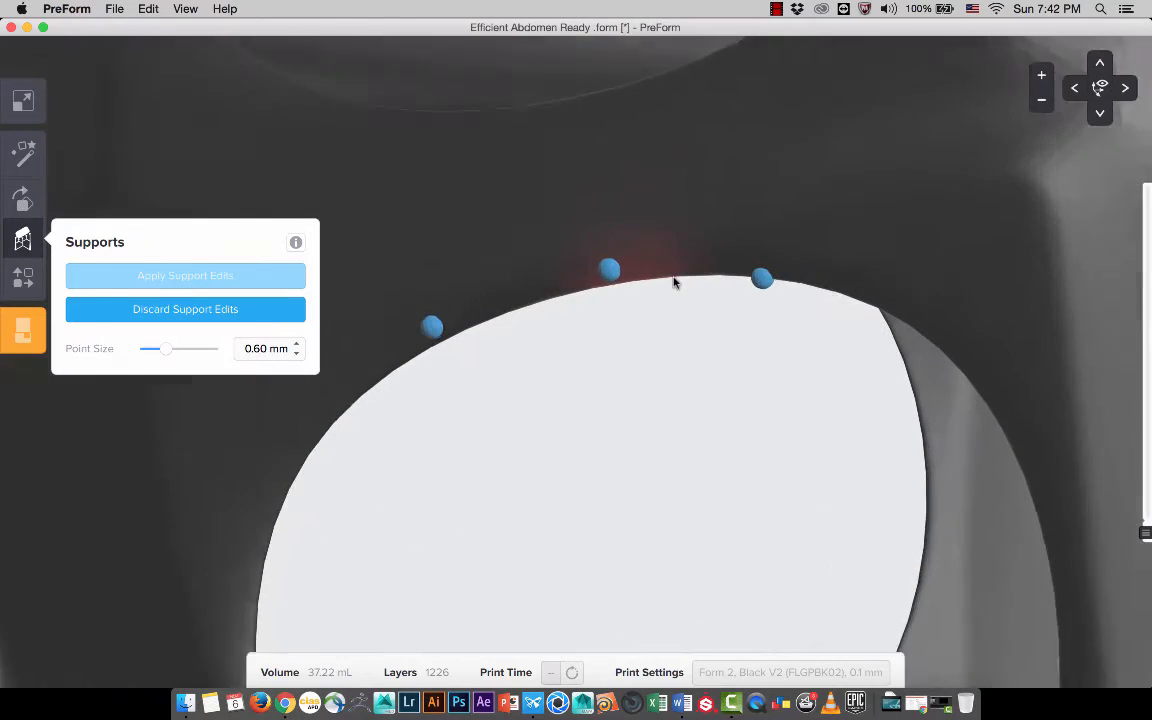
{"action": "scroll", "coordinate": [674, 283], "scroll_direction": "up", "scroll_amount": 2}
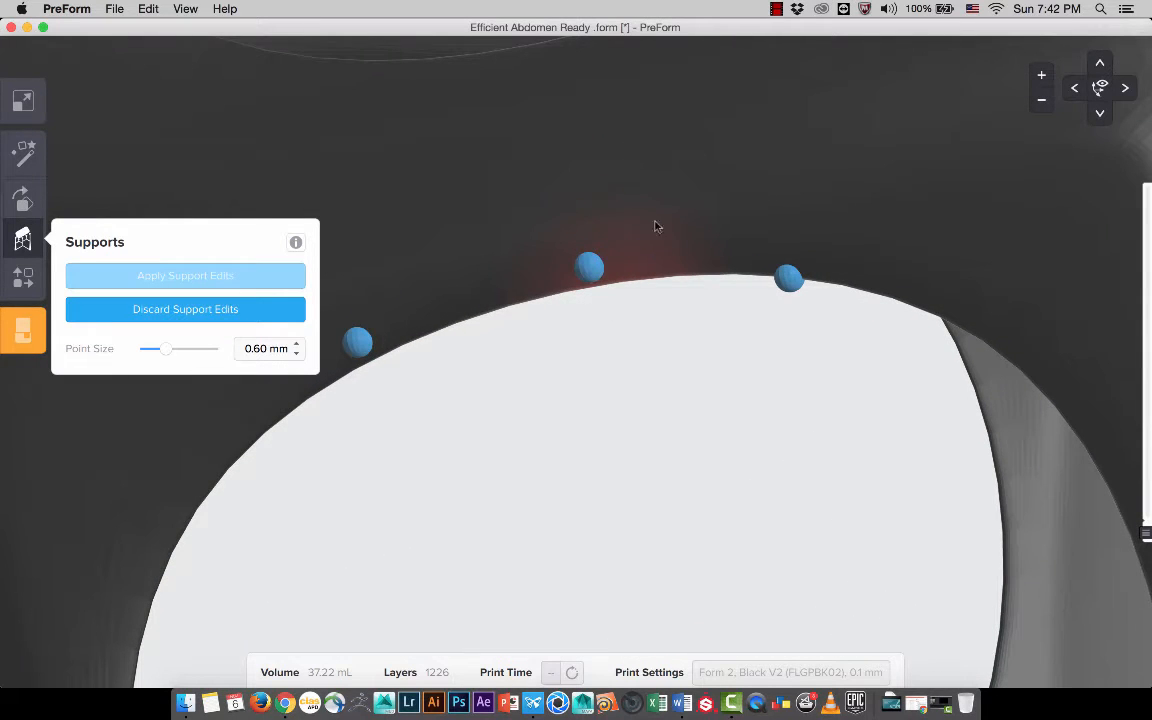
{"action": "scroll", "coordinate": [617, 385], "scroll_direction": "down", "scroll_amount": 3}
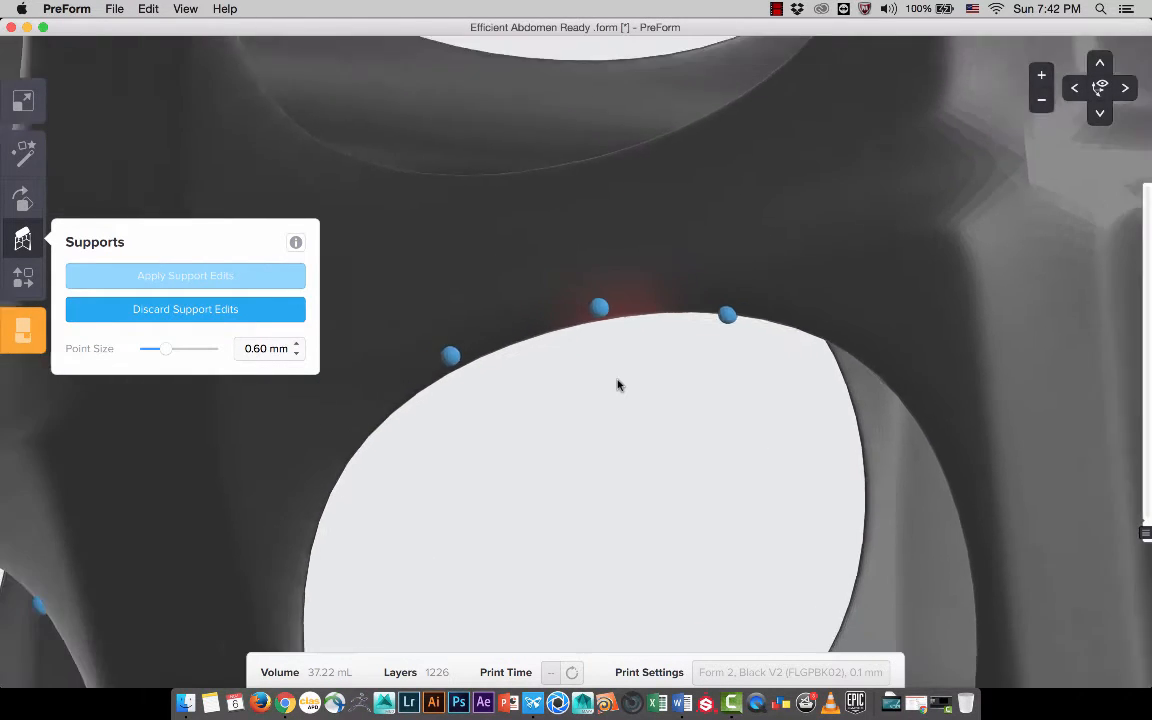
{"action": "scroll", "coordinate": [617, 385], "scroll_direction": "down", "scroll_amount": 5}
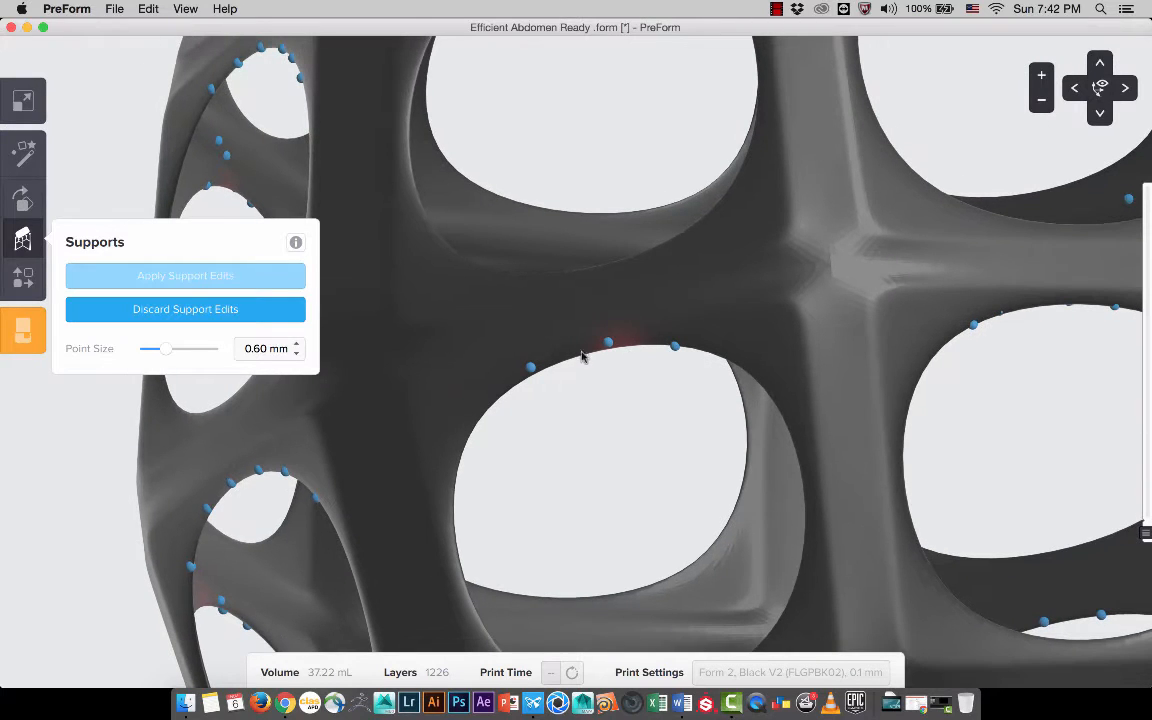
{"action": "scroll", "coordinate": [658, 424], "scroll_direction": "down", "scroll_amount": 8}
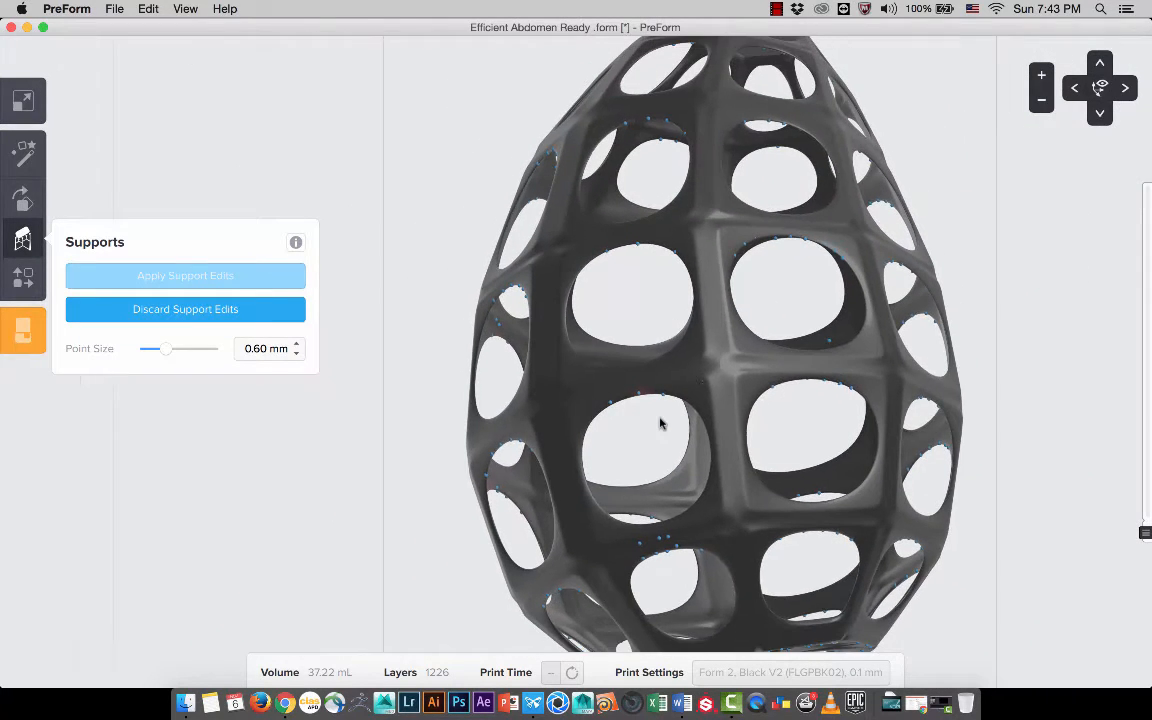
{"action": "right_click_drag", "start_coordinate": [660, 424], "coordinate": [581, 391]}
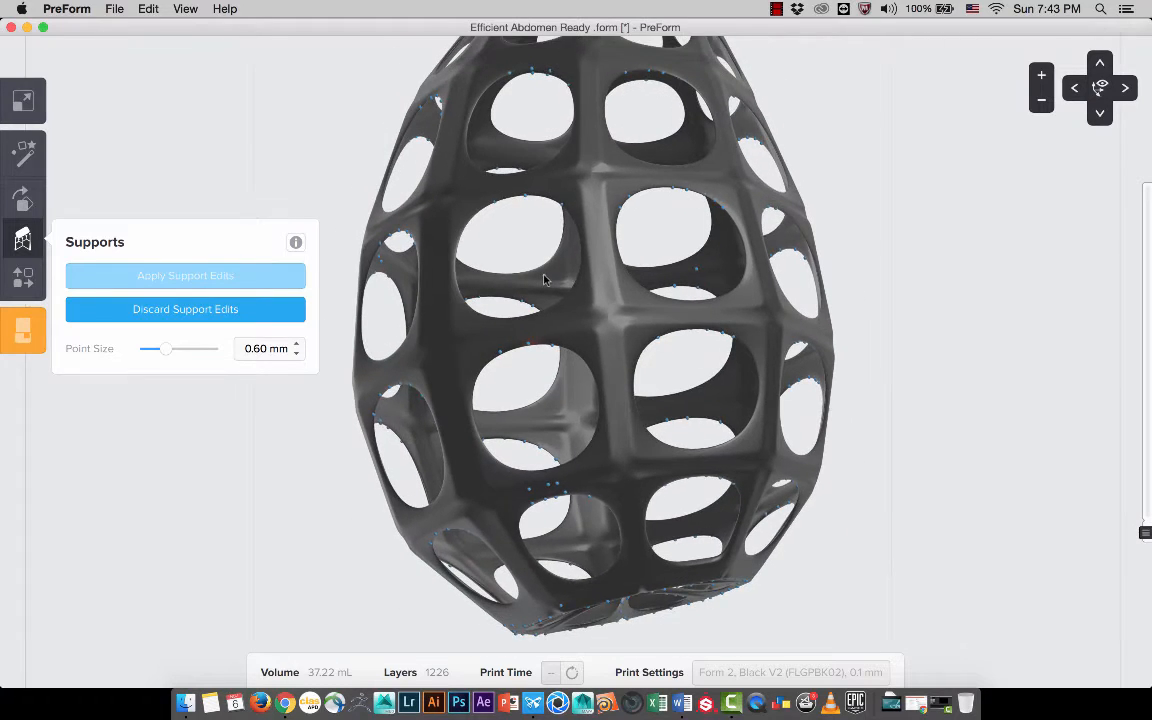
{"action": "right_click_drag", "start_coordinate": [544, 279], "coordinate": [573, 258]}
{"action": "right_click_drag", "start_coordinate": [572, 302], "coordinate": [831, 284]}
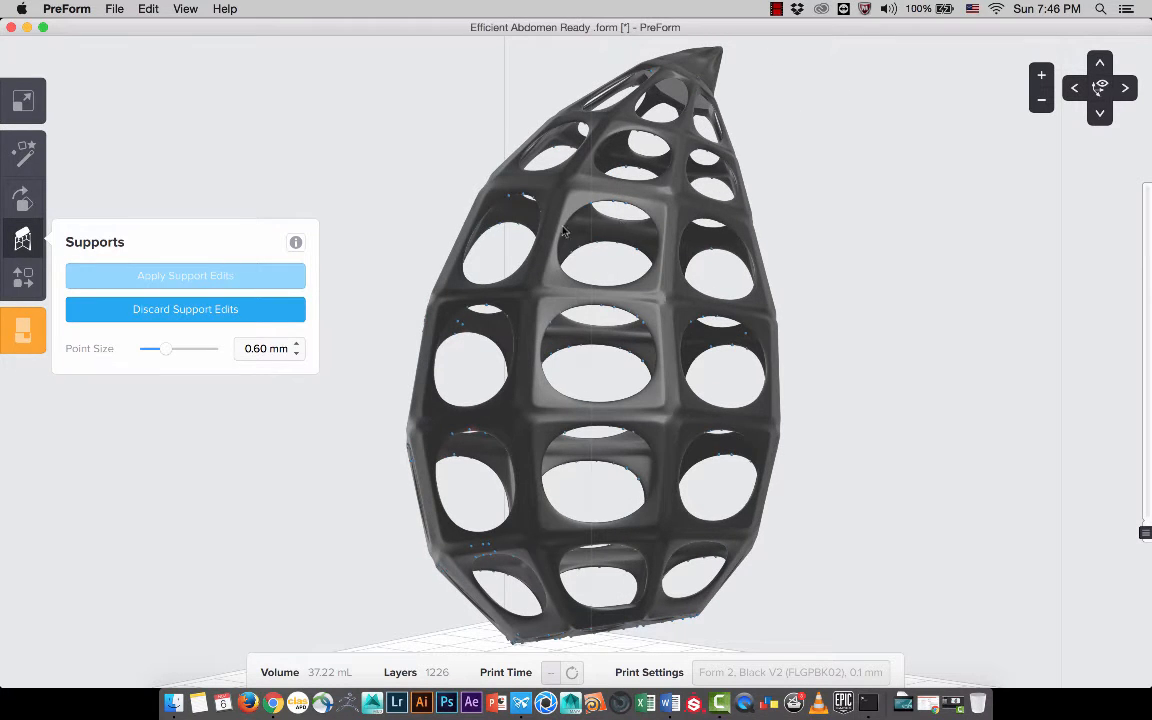
- Remove two support points from the upper edge of a square-framed opening in the abdomen lattice
{"action": "right_click_drag", "start_coordinate": [538, 251], "coordinate": [653, 267]}
{"action": "scroll", "coordinate": [653, 268], "scroll_direction": "up", "scroll_amount": 10}
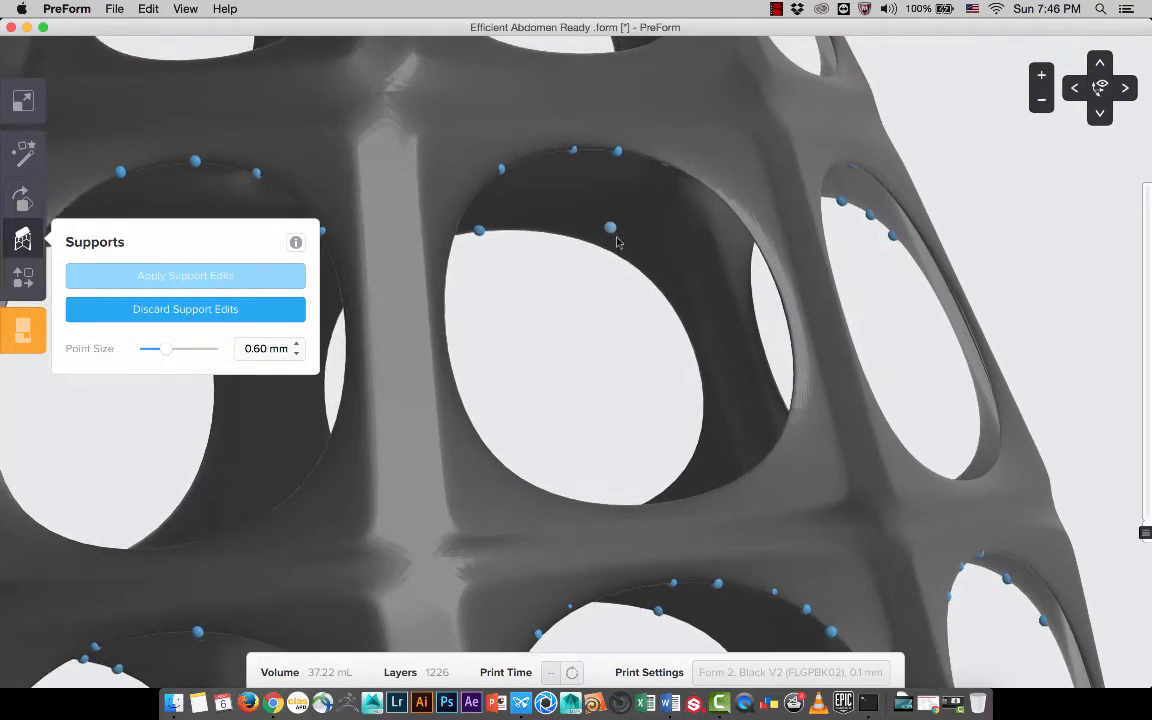
{"action": "middle_click_drag", "start_coordinate": [617, 242], "coordinate": [672, 329]}
{"action": "right_click_drag", "start_coordinate": [666, 327], "coordinate": [628, 302]}
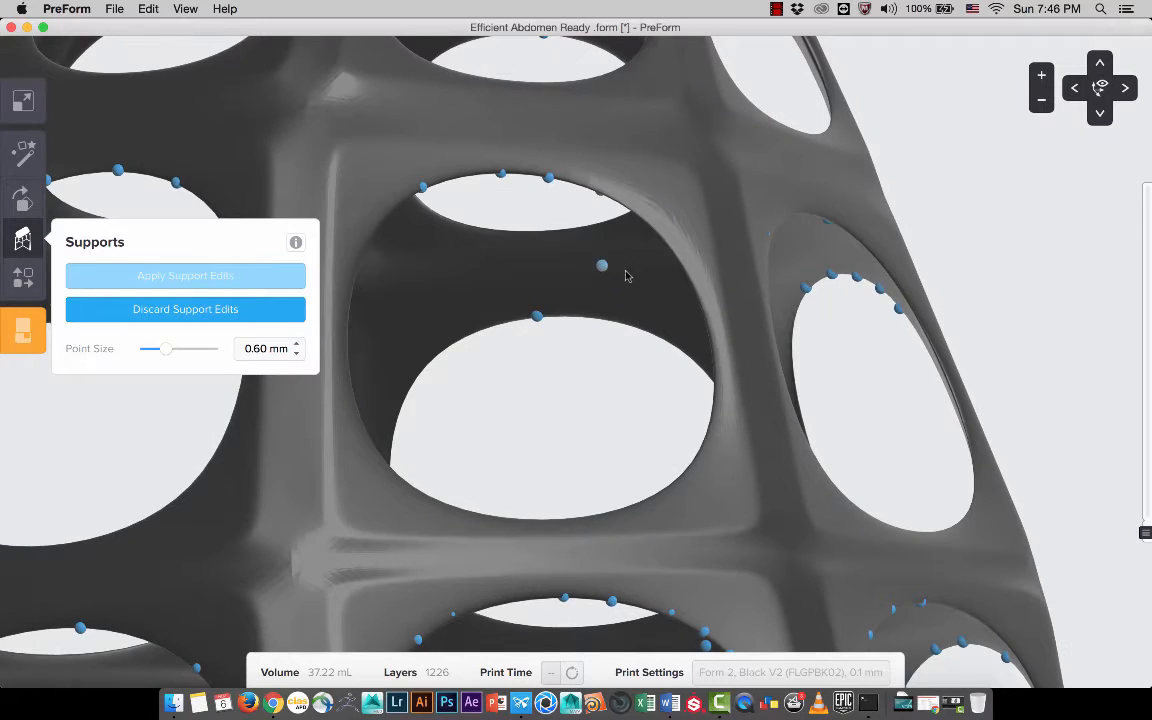
{"action": "middle_click_drag", "start_coordinate": [626, 276], "coordinate": [704, 332]}
{"action": "right_click_drag", "start_coordinate": [663, 316], "coordinate": [640, 308]}
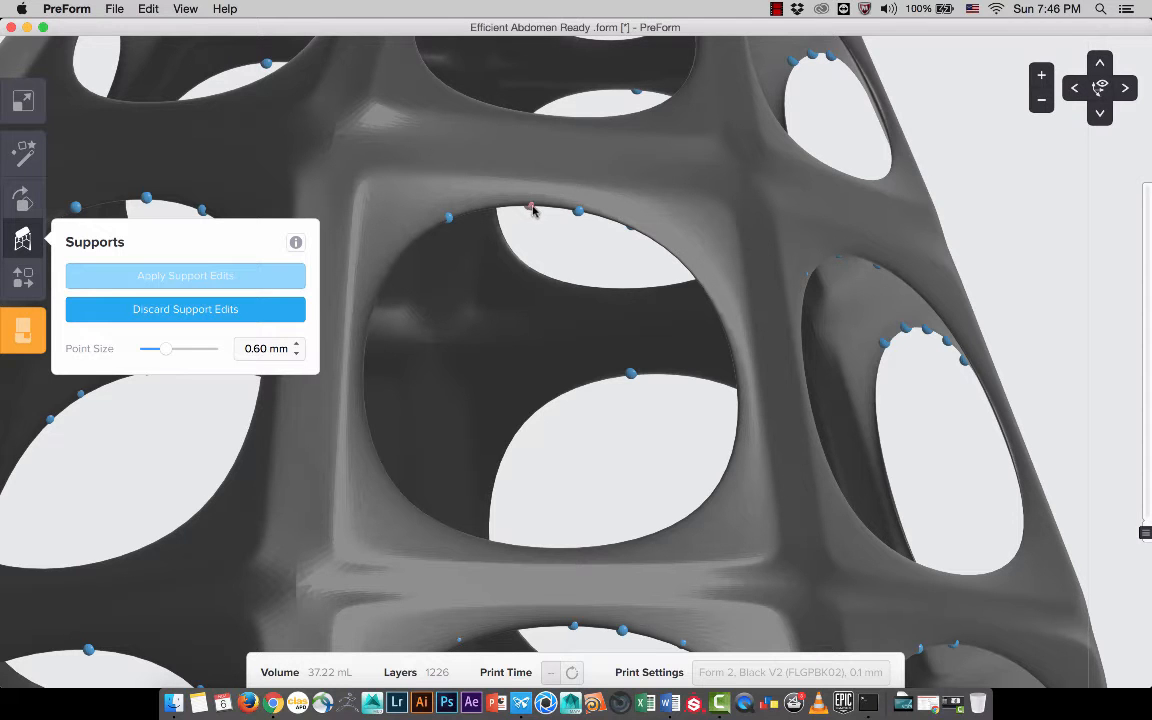
{"action": "scroll", "coordinate": [531, 210], "scroll_direction": "up", "scroll_amount": 5}
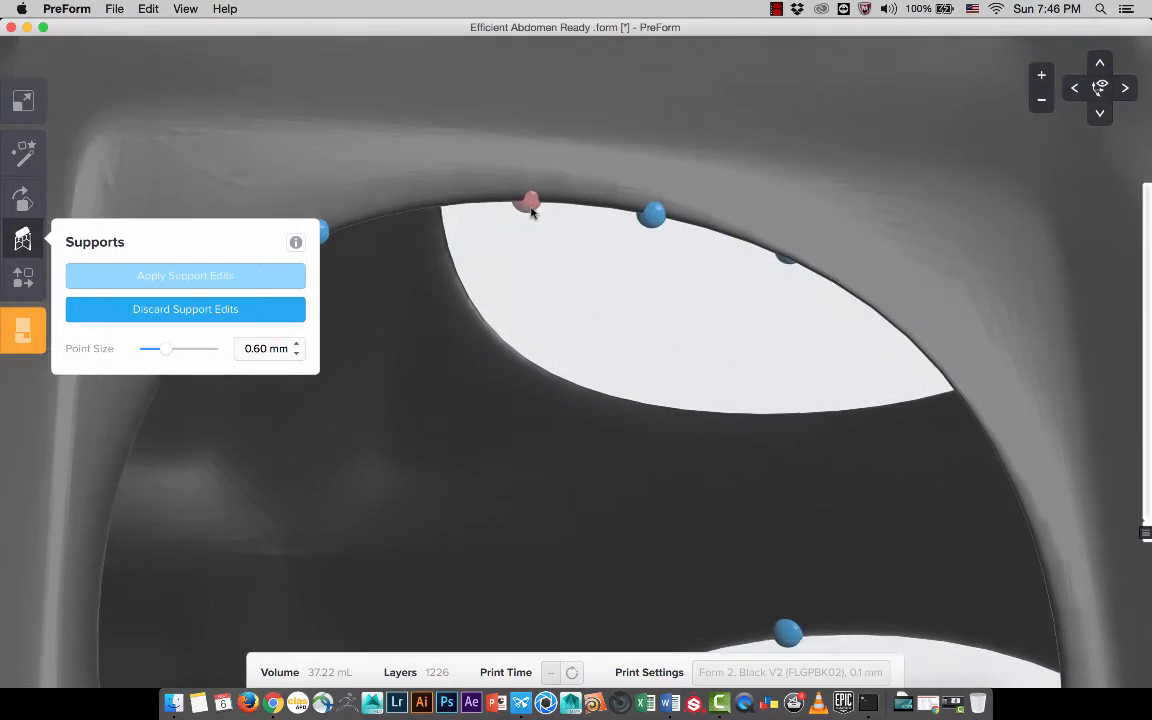
{"action": "left_click", "coordinate": [531, 210]}
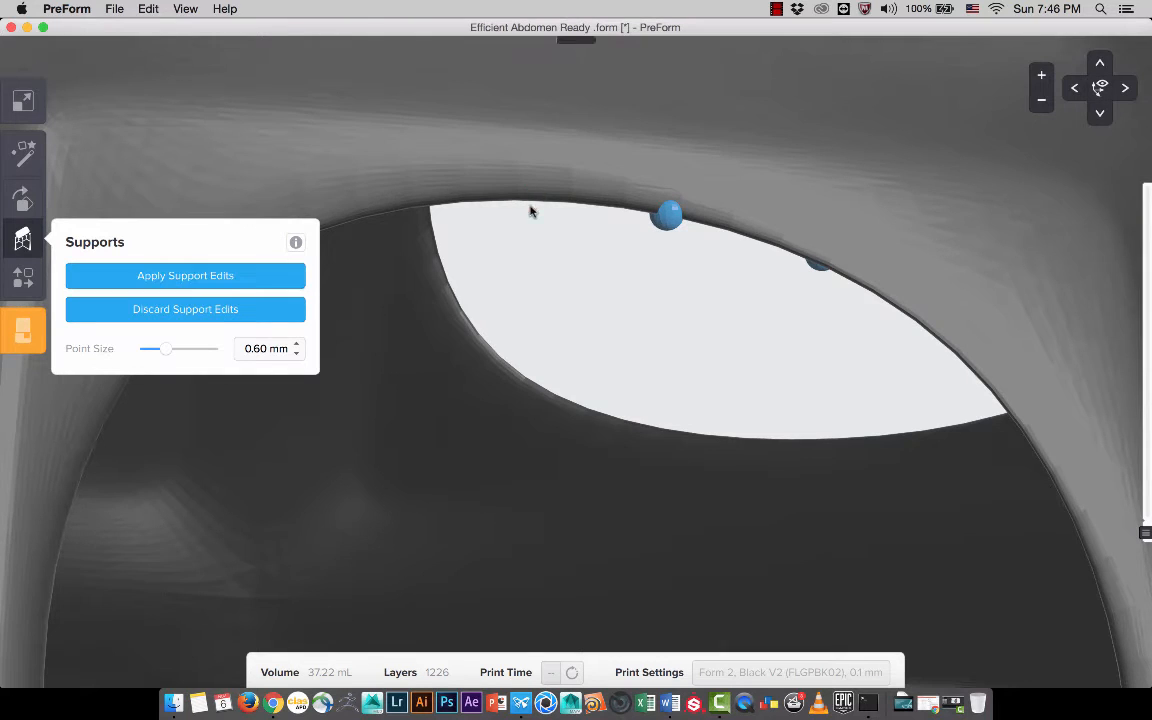
{"action": "scroll", "coordinate": [566, 243], "scroll_direction": "down", "scroll_amount": 4}
{"action": "scroll", "coordinate": [566, 244], "scroll_direction": "down", "scroll_amount": 5}
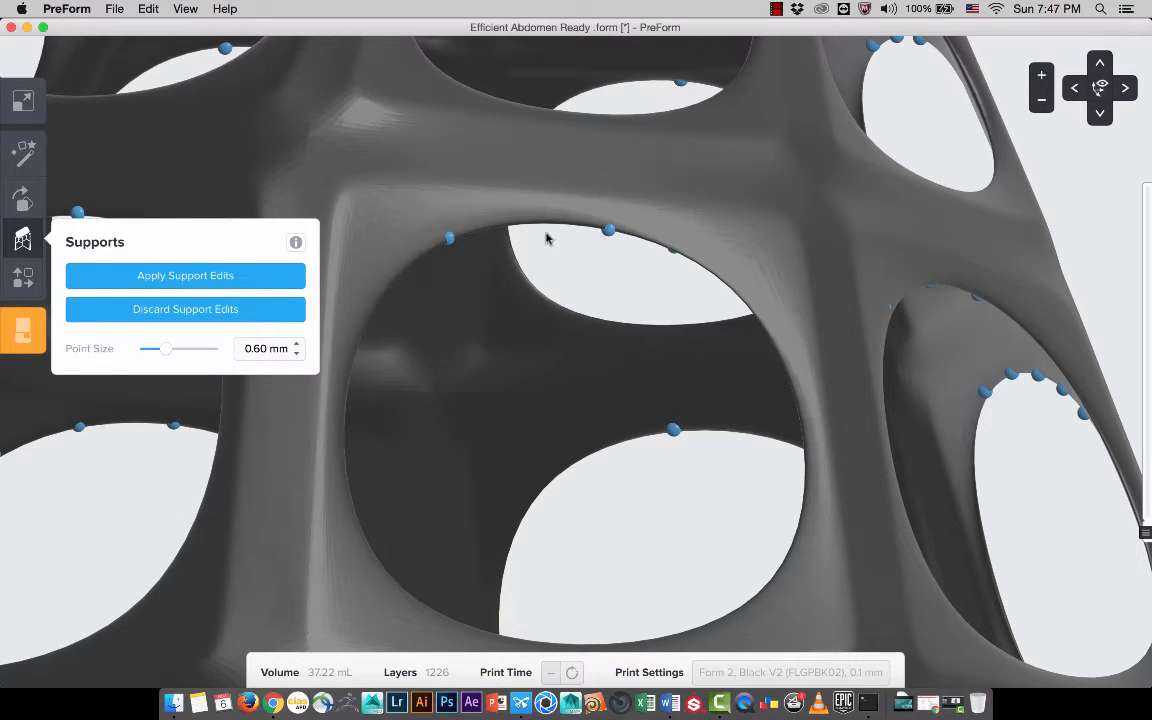
{"action": "left_click", "coordinate": [450, 239]}
{"action": "scroll", "coordinate": [597, 304], "scroll_direction": "down", "scroll_amount": 5}
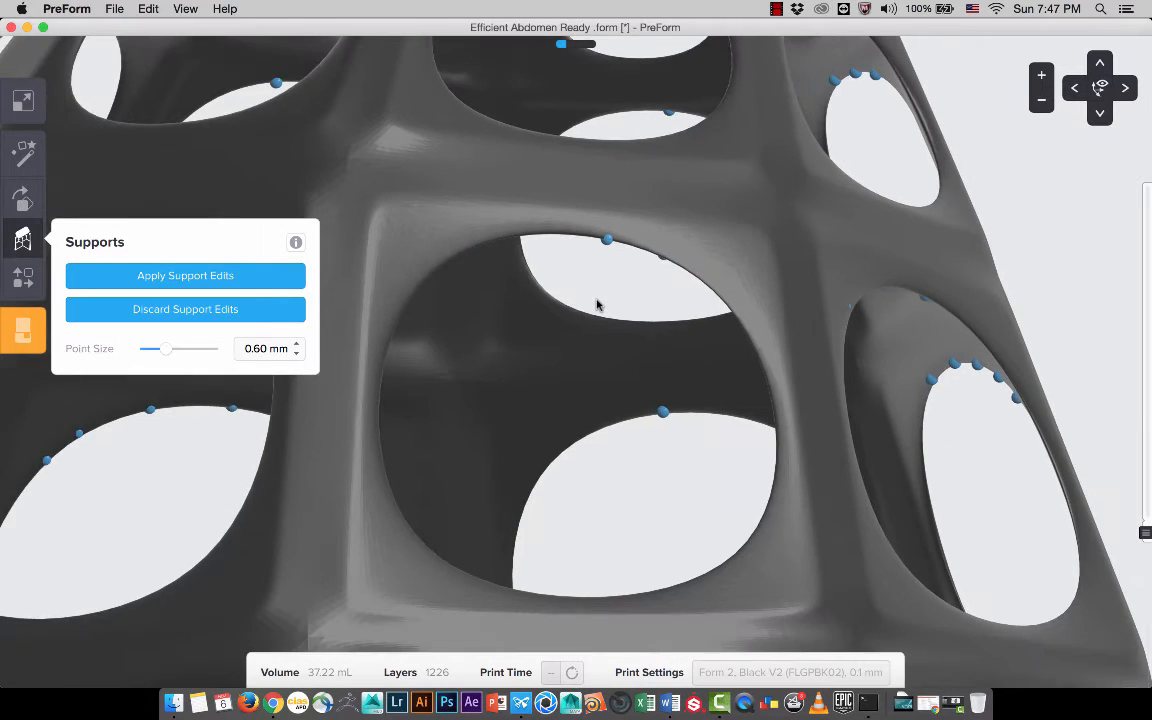
- Try adding support points on the lattice's inner surface seen through the same opening
{"action": "scroll", "coordinate": [586, 248], "scroll_direction": "up", "scroll_amount": 3}
{"action": "middle_click_drag", "start_coordinate": [586, 248], "coordinate": [627, 277]}
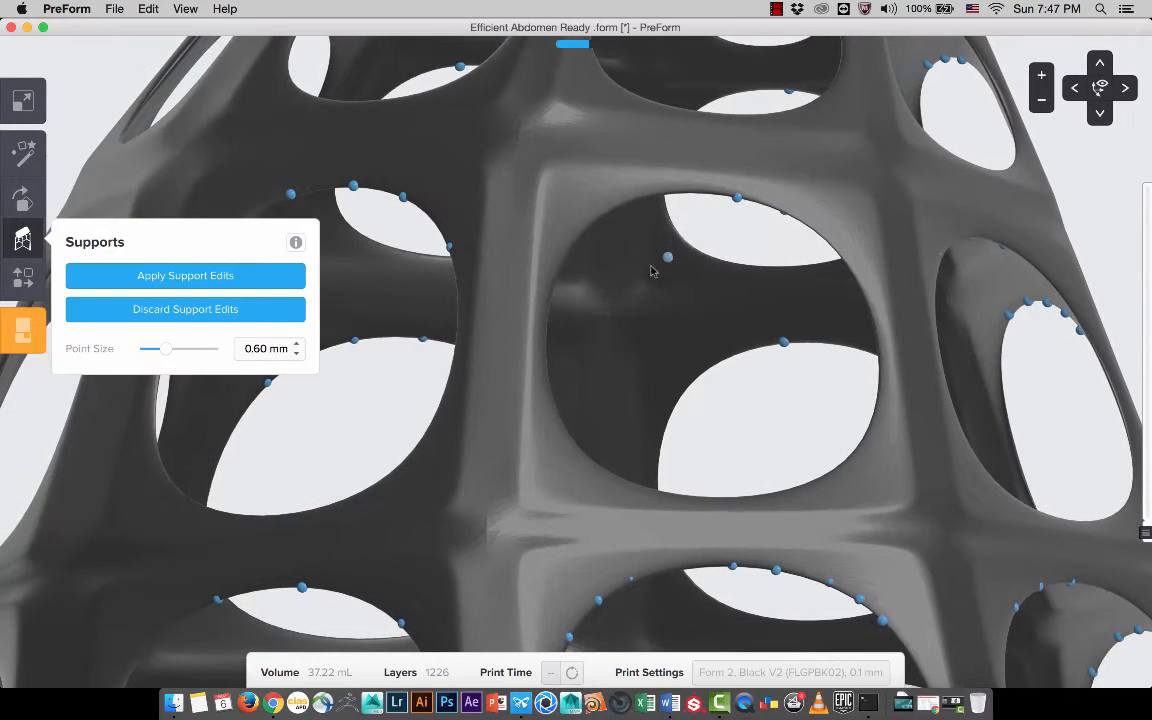
{"action": "left_click", "coordinate": [626, 275]}
{"action": "left_click", "coordinate": [579, 277]}
{"action": "scroll", "coordinate": [709, 232], "scroll_direction": "down", "scroll_amount": 2}
{"action": "scroll", "coordinate": [708, 234], "scroll_direction": "down", "scroll_amount": 2}
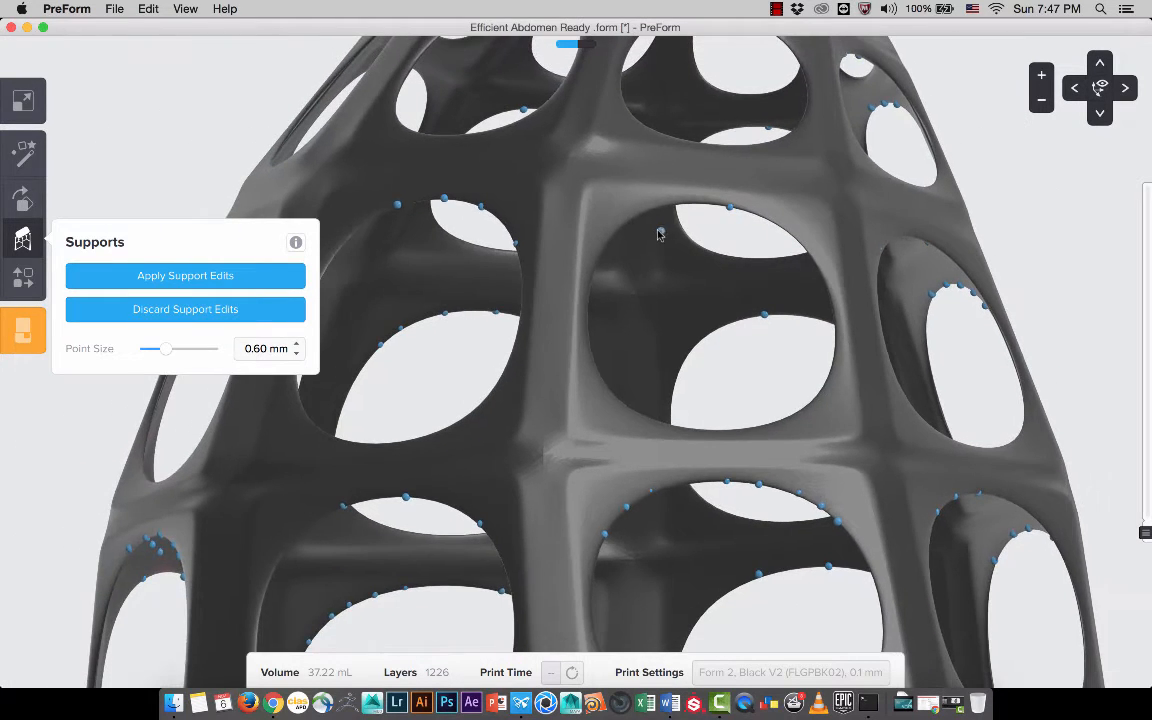
- Remove the row of four support points along the neighbouring opening's upper edge and examine the bar above it
{"action": "right_click_drag", "start_coordinate": [623, 230], "coordinate": [551, 228]}
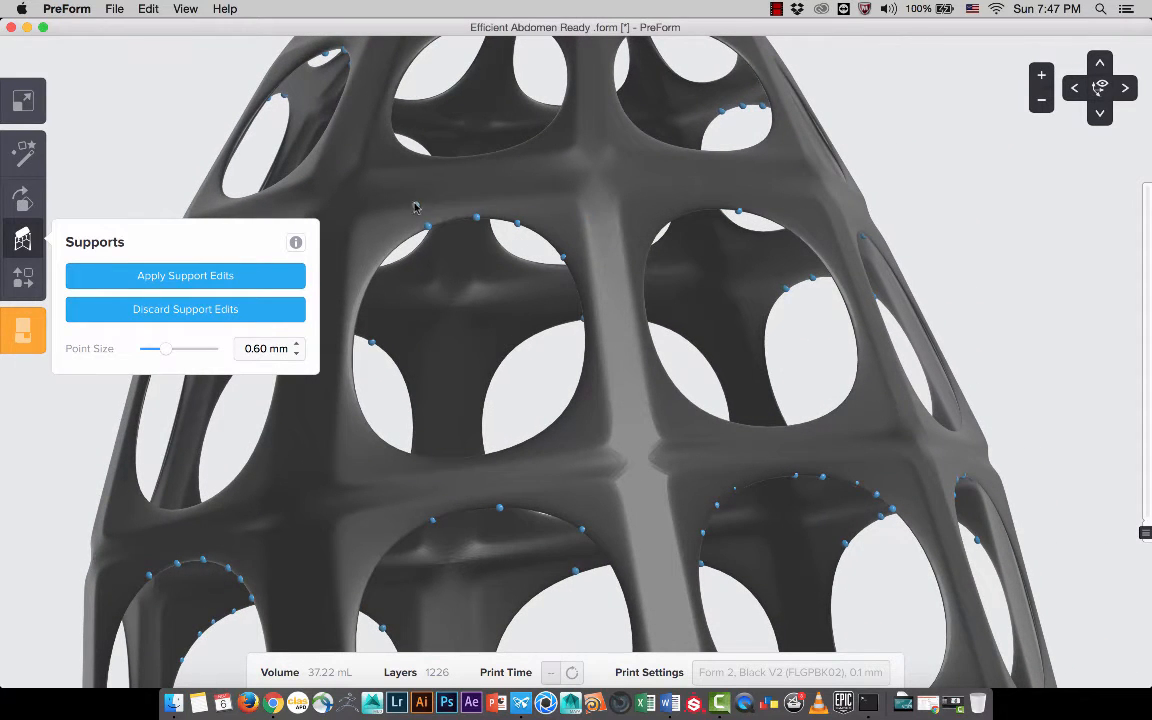
{"action": "left_click_drag", "start_coordinate": [415, 207], "coordinate": [617, 285]}
{"action": "right_click_drag", "start_coordinate": [485, 225], "coordinate": [580, 230]}
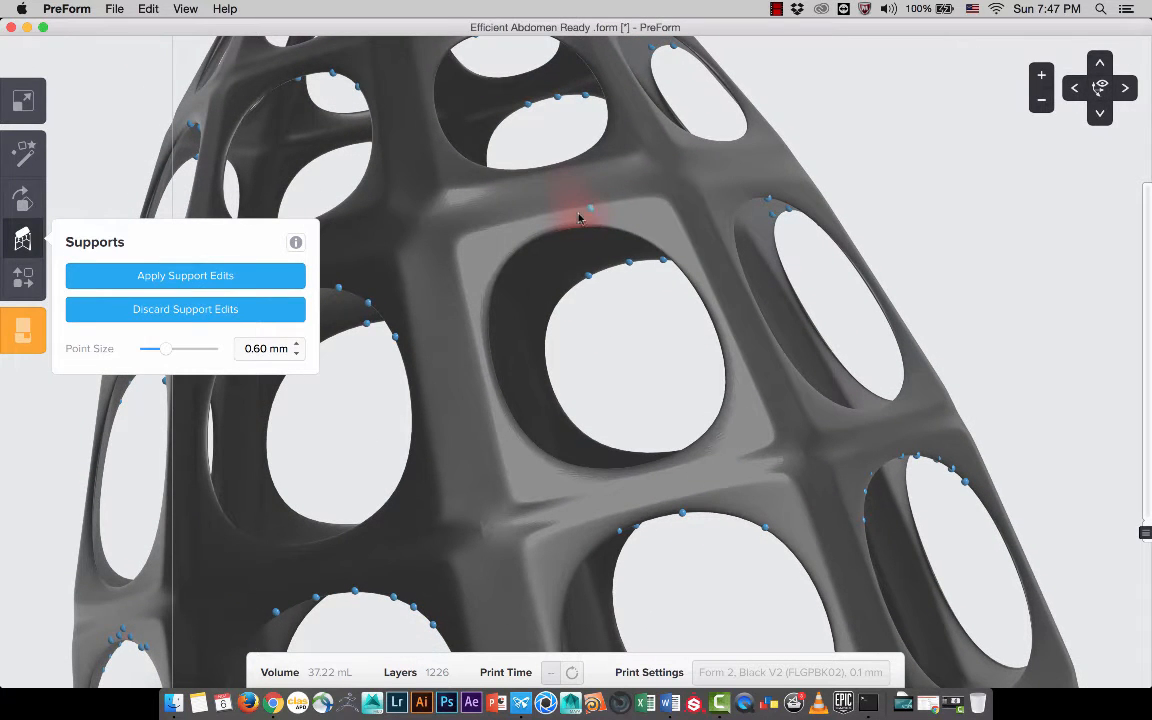
{"action": "right_click_drag", "start_coordinate": [527, 221], "coordinate": [607, 216]}
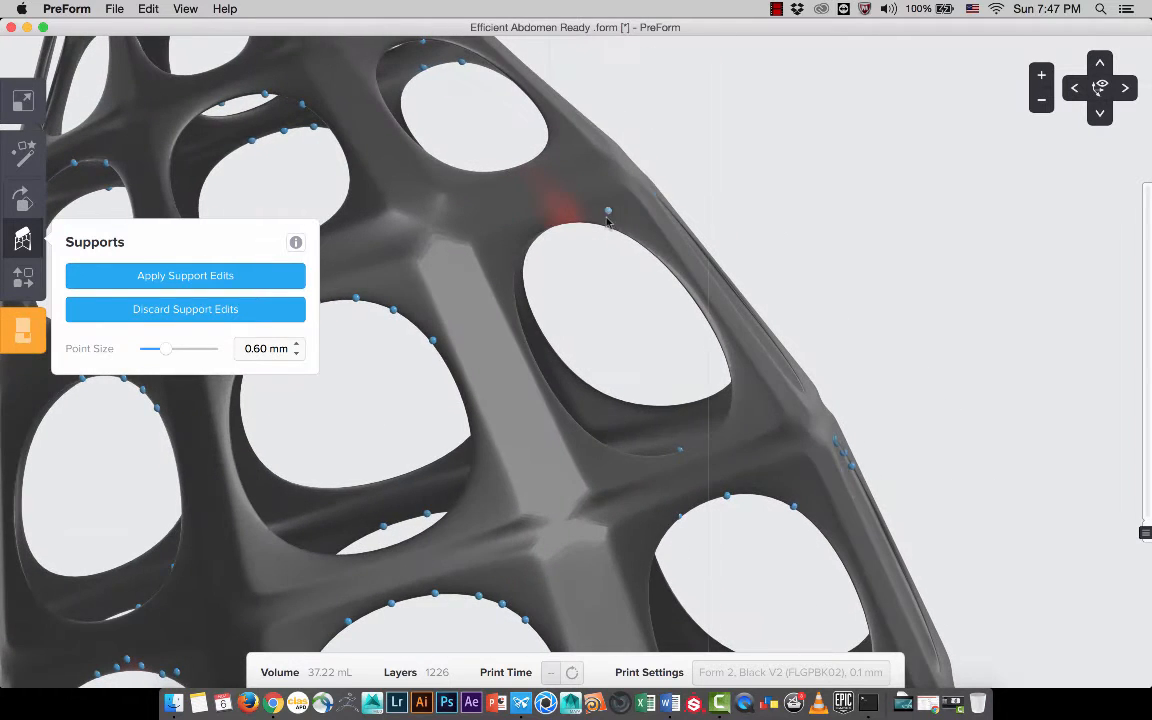
- Remove three more groups of support points from openings in the upper half of the abdomen
{"action": "middle_click_drag", "start_coordinate": [571, 338], "coordinate": [790, 316]}
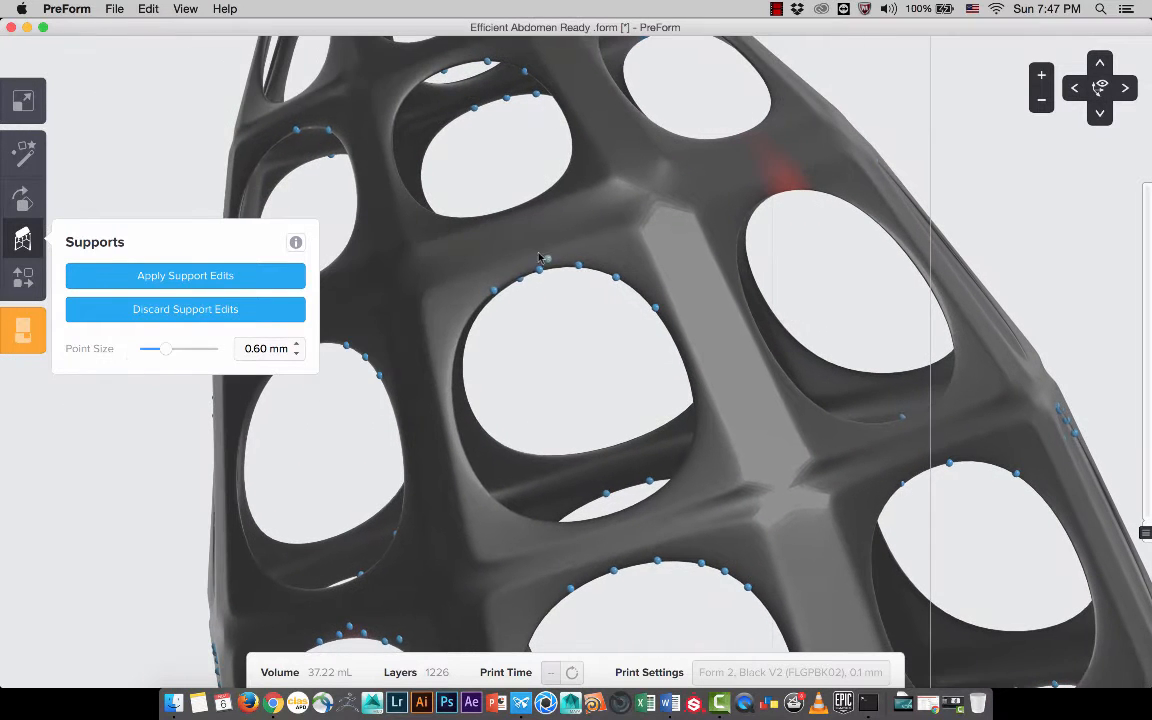
{"action": "left_click_drag", "start_coordinate": [482, 243], "coordinate": [663, 337]}
{"action": "right_click_drag", "start_coordinate": [746, 344], "coordinate": [657, 248]}
{"action": "left_click_drag", "start_coordinate": [514, 206], "coordinate": [625, 247]}
{"action": "right_click_drag", "start_coordinate": [583, 250], "coordinate": [538, 197]}
{"action": "left_click_drag", "start_coordinate": [507, 147], "coordinate": [590, 220]}
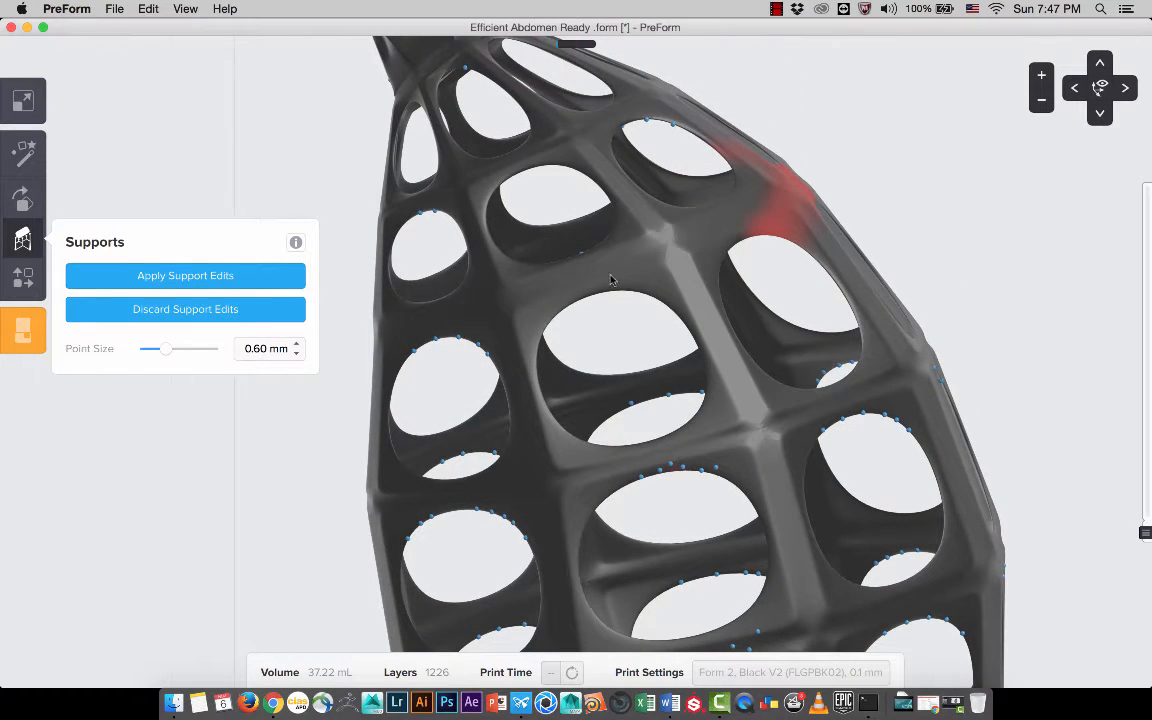
- Remove the support point cluster on the bar above a middle opening, plus points in the openings beside it
{"action": "middle_click_drag", "start_coordinate": [611, 277], "coordinate": [508, 83]}
{"action": "right_click_drag", "start_coordinate": [707, 434], "coordinate": [684, 385]}
{"action": "scroll", "coordinate": [591, 361], "scroll_direction": "up", "scroll_amount": 8}
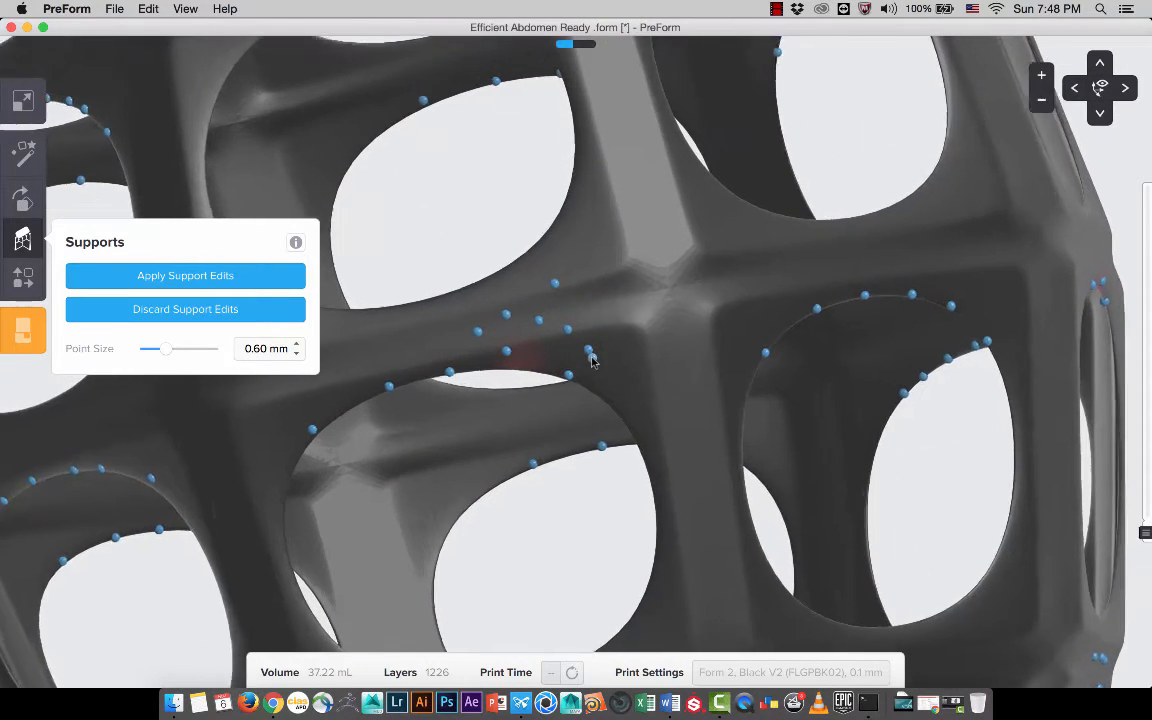
{"action": "right_click_drag", "start_coordinate": [591, 361], "coordinate": [599, 345]}
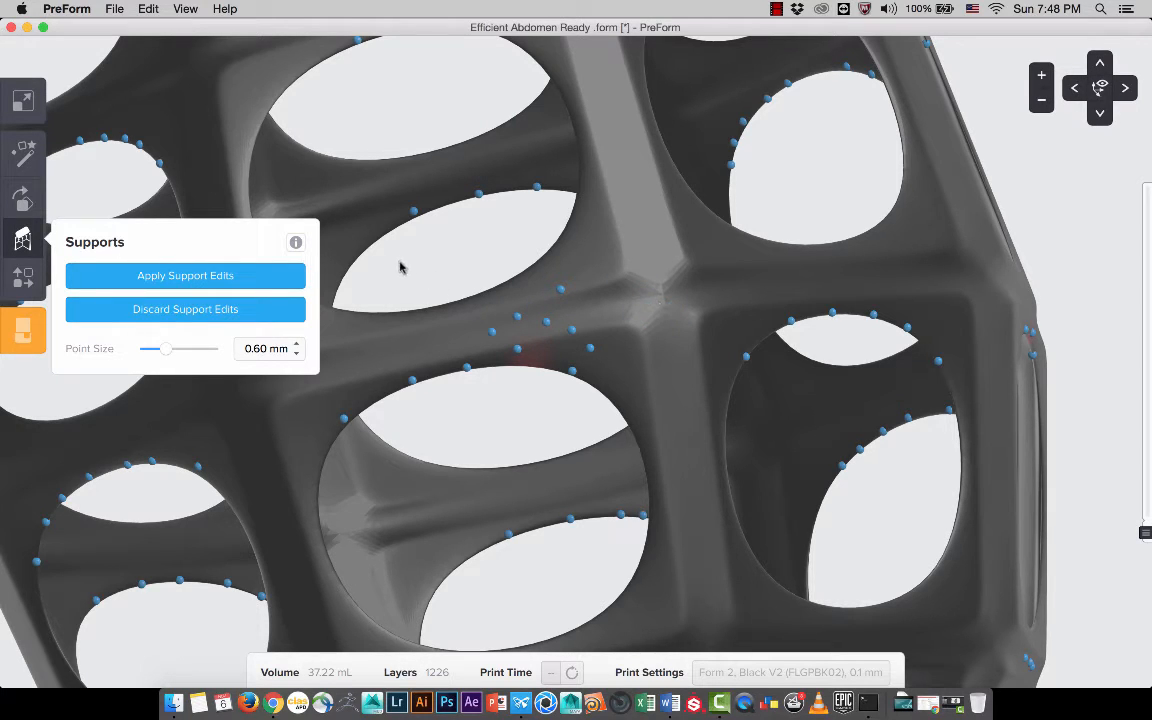
{"action": "left_click_drag", "start_coordinate": [399, 267], "coordinate": [636, 398]}
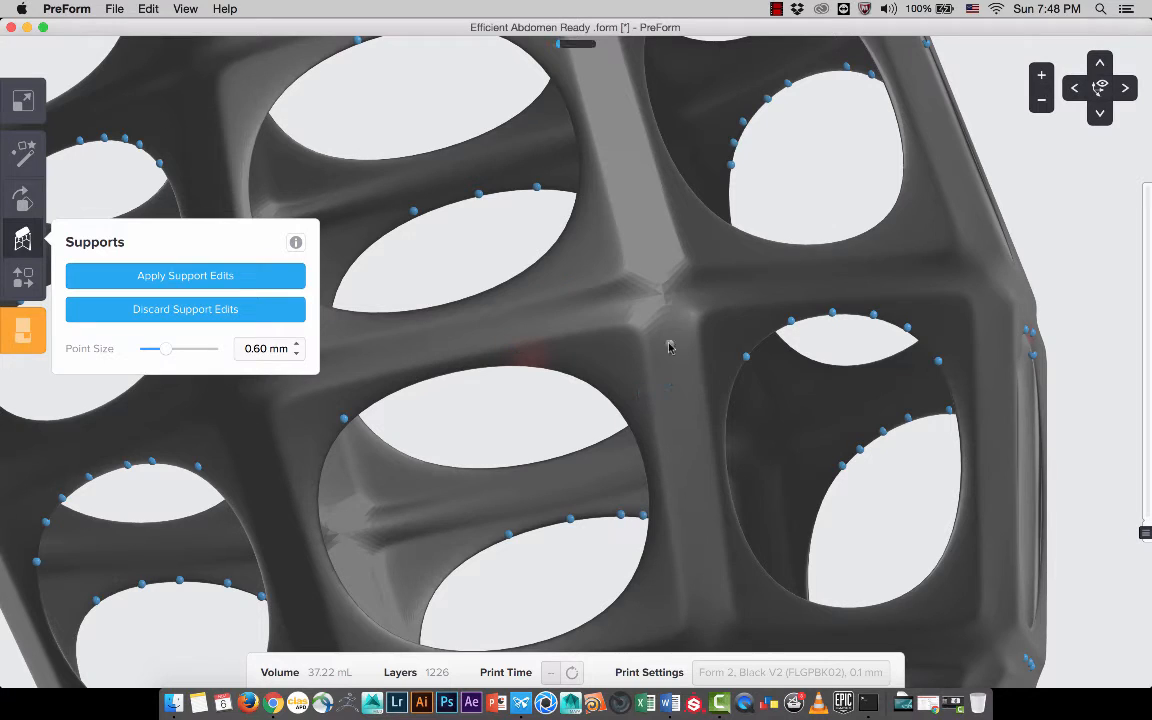
{"action": "left_click", "coordinate": [936, 358]}
{"action": "left_click_drag", "start_coordinate": [731, 174], "coordinate": [854, 67]}
- Remove two further groups of support points from the openings on another side of the abdomen
{"action": "right_click_drag", "start_coordinate": [870, 384], "coordinate": [968, 421]}
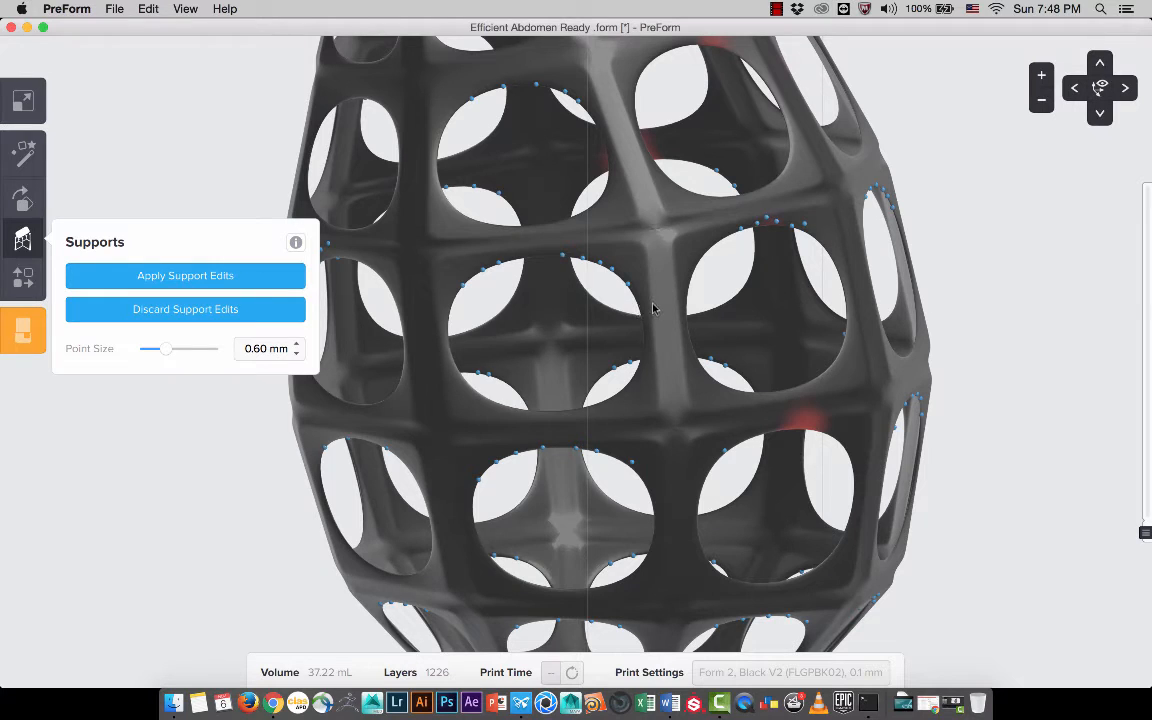
{"action": "left_click_drag", "start_coordinate": [652, 308], "coordinate": [465, 254], "text": "shift"}
{"action": "right_click_drag", "start_coordinate": [765, 302], "coordinate": [690, 333]}
{"action": "left_click_drag", "start_coordinate": [560, 312], "coordinate": [686, 277], "text": "shift"}
{"action": "middle_click_drag", "start_coordinate": [559, 253], "coordinate": [660, 350]}
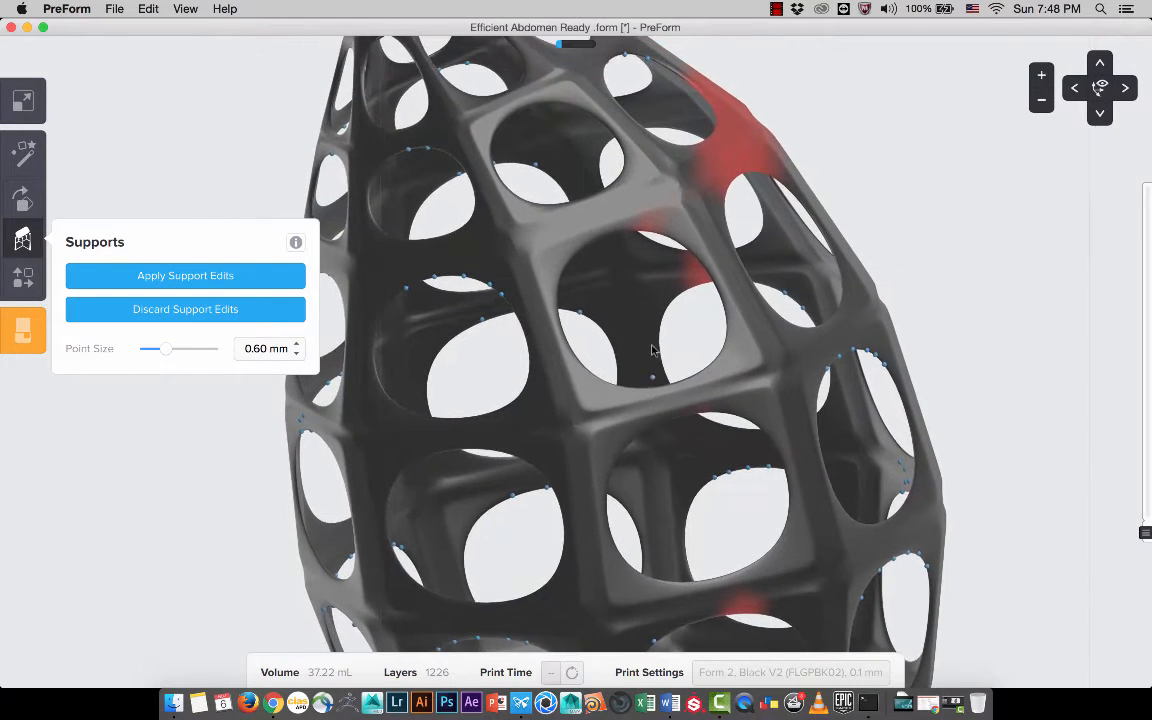
- Remove the row of support points along the upper edge of the opening below the red-shaded one, and examine the bar above it
{"action": "scroll", "coordinate": [655, 340], "scroll_direction": "up", "scroll_amount": 10}
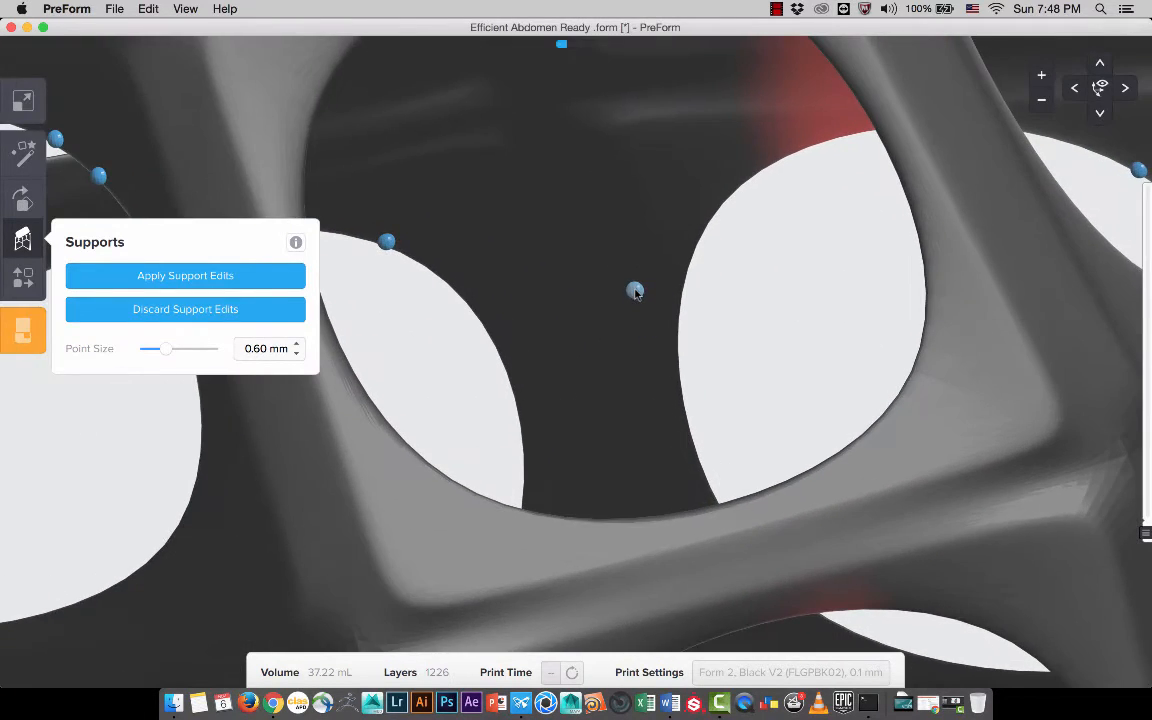
{"action": "right_click_drag", "start_coordinate": [635, 291], "coordinate": [705, 339]}
{"action": "scroll", "coordinate": [676, 389], "scroll_direction": "down", "scroll_amount": 10}
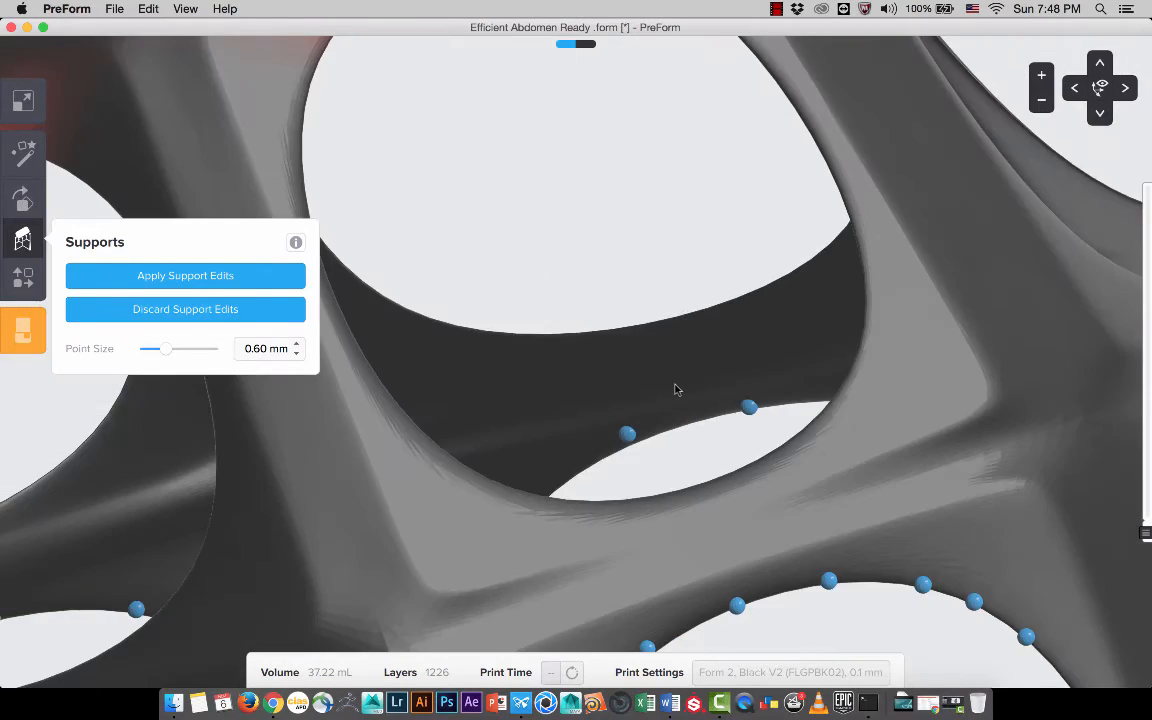
{"action": "scroll", "coordinate": [676, 389], "scroll_direction": "down", "scroll_amount": 3}
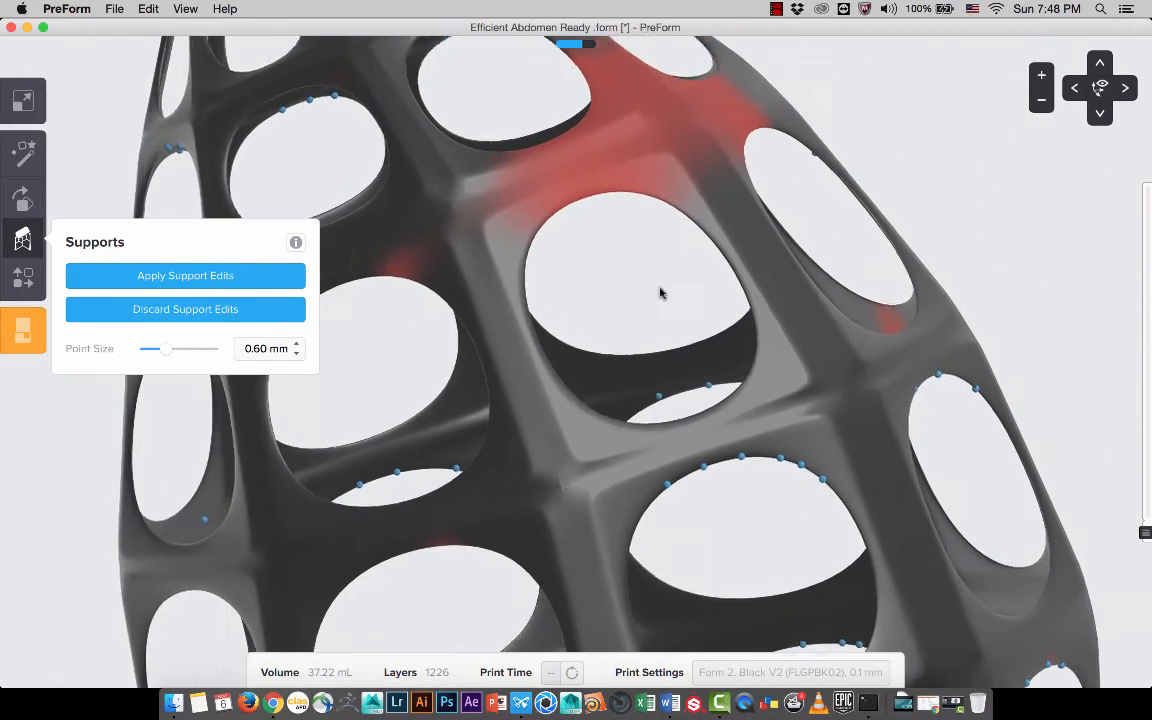
{"action": "middle_click_drag", "start_coordinate": [661, 293], "coordinate": [622, 224]}
{"action": "mouse_move", "coordinate": [769, 357]}
{"action": "right_mouse_down"}
{"action": "mouse_move", "coordinate": [753, 347]}
{"action": "mouse_move", "coordinate": [763, 364]}
{"action": "right_mouse_up"}
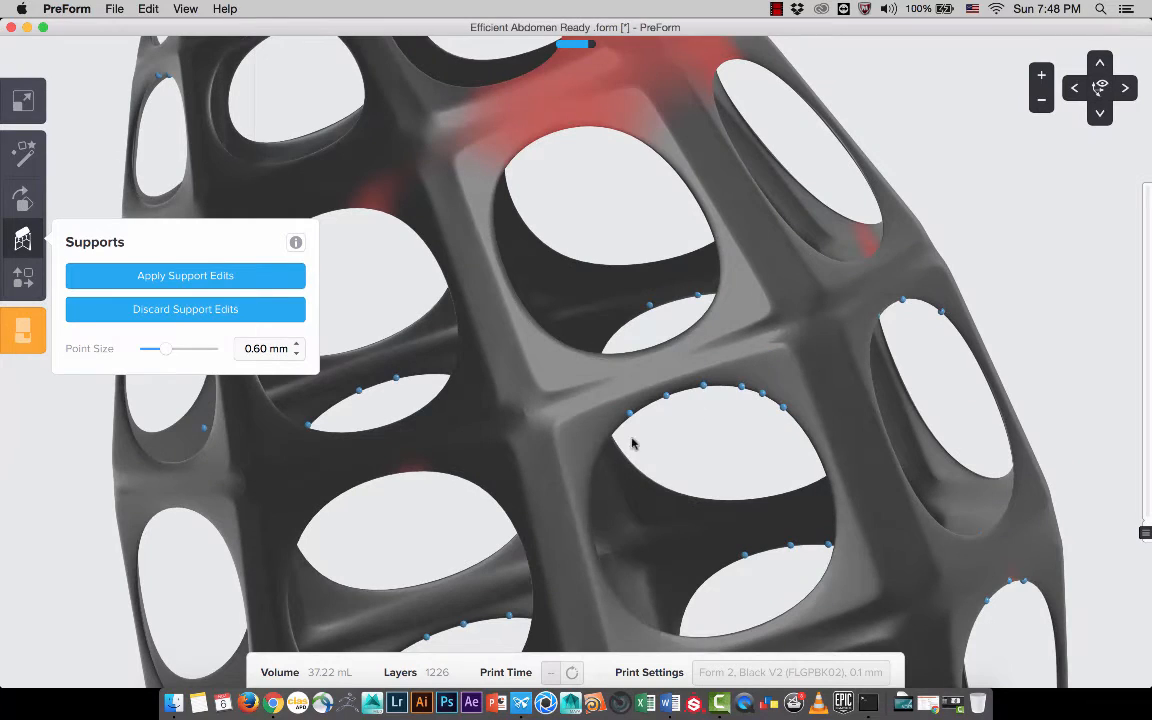
{"action": "left_click_drag", "start_coordinate": [611, 448], "coordinate": [827, 361], "text": "shift"}
{"action": "left_click", "coordinate": [807, 357]}
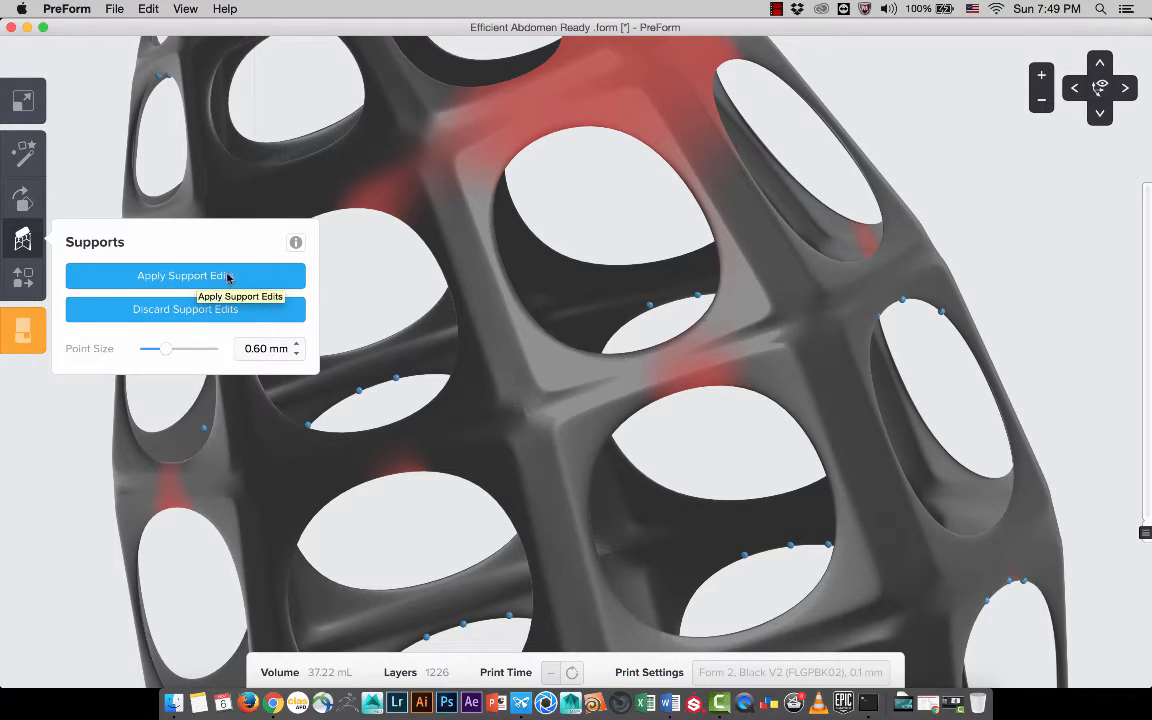
{"action": "scroll", "coordinate": [643, 390], "scroll_direction": "up", "scroll_amount": 5}
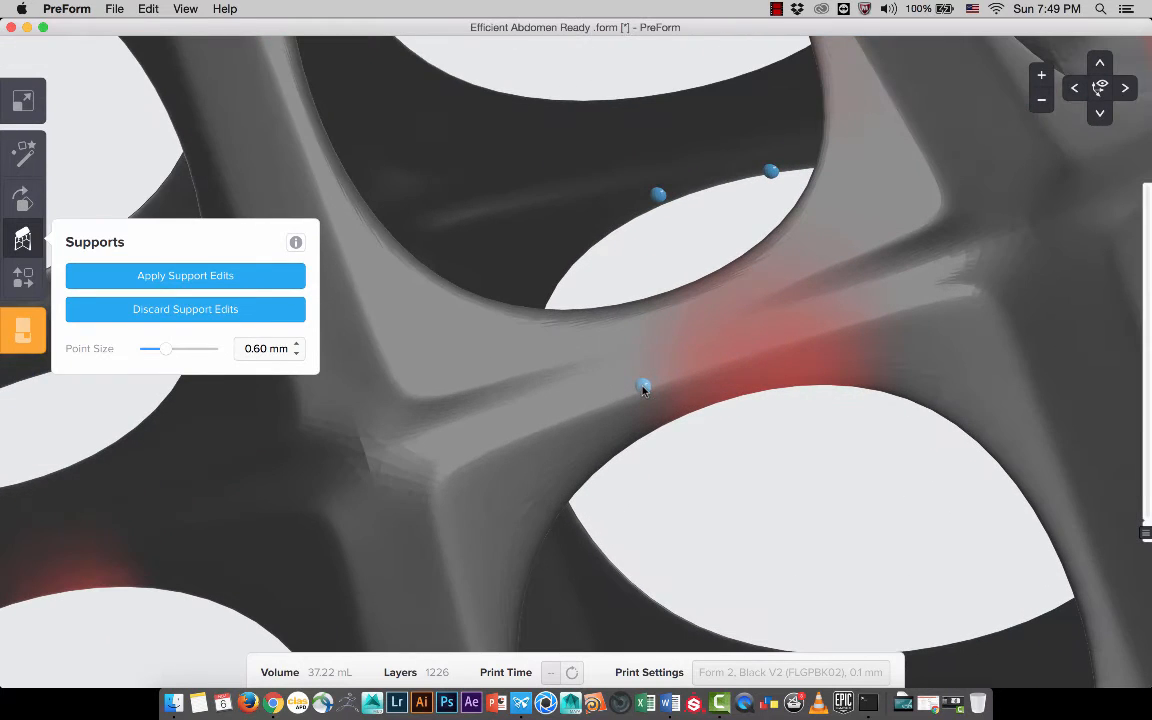
{"action": "right_click_drag", "start_coordinate": [602, 384], "coordinate": [599, 342]}
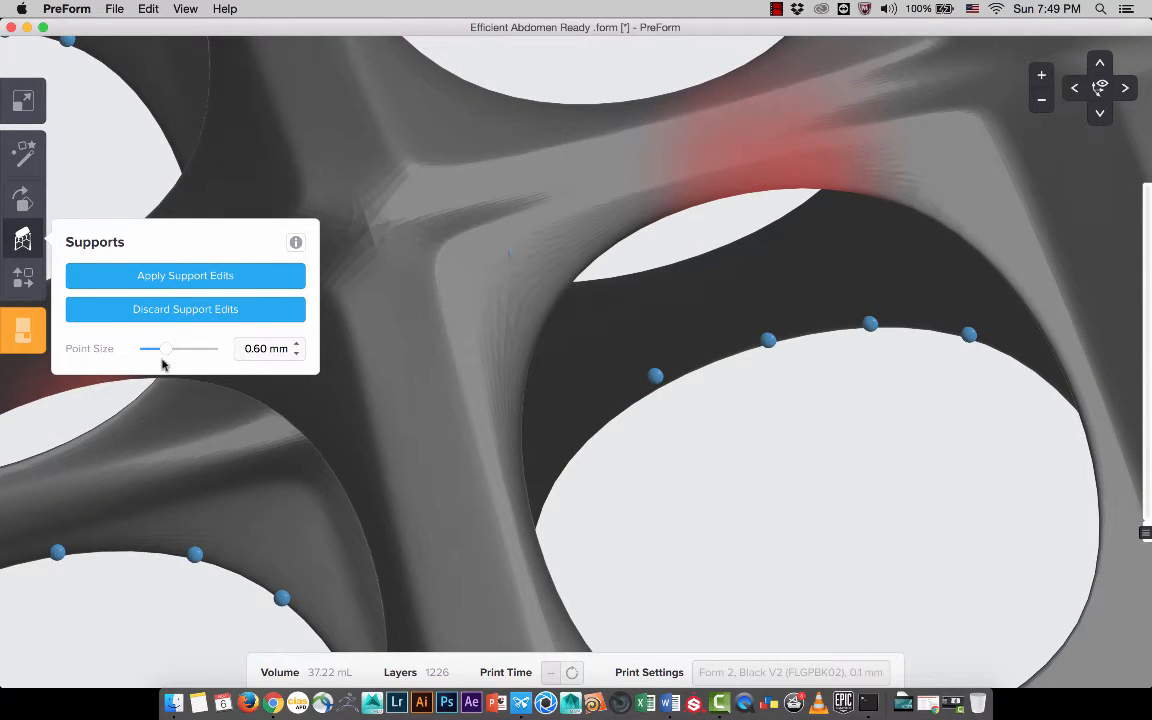
- Set the support point size to 1.30 mm, place a point on the bar junction and try another on the red-shaded bar
{"action": "left_click_drag", "start_coordinate": [168, 349], "coordinate": [231, 352]}
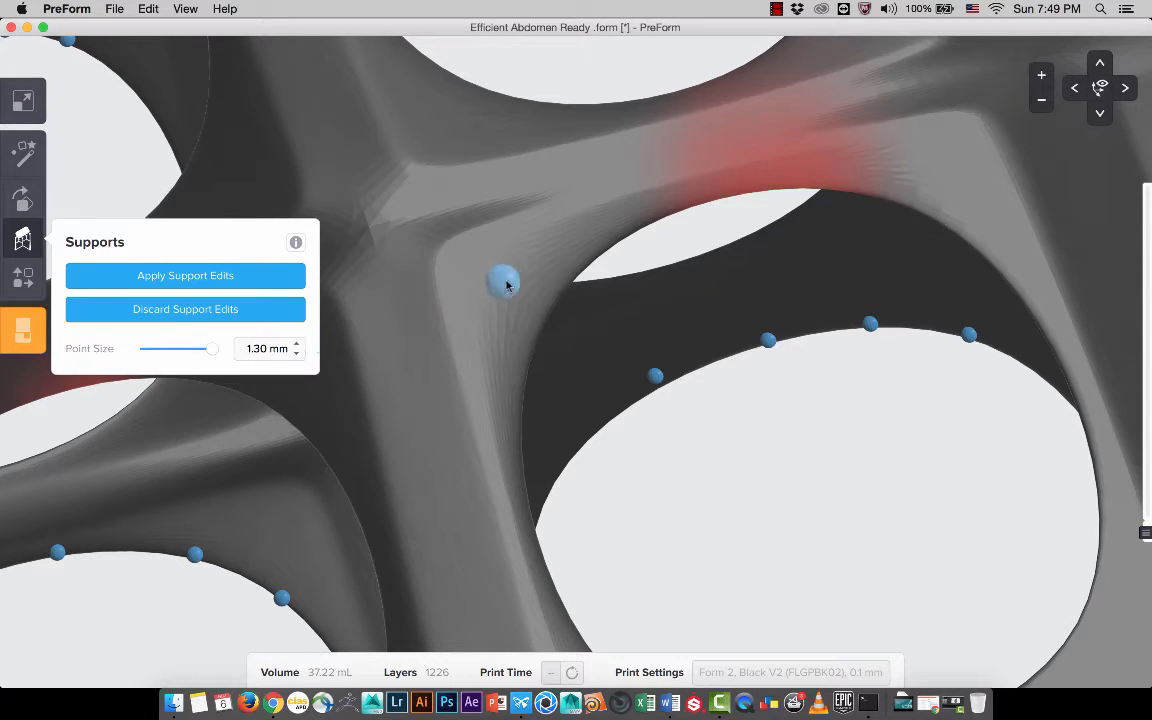
{"action": "left_click", "coordinate": [374, 235]}
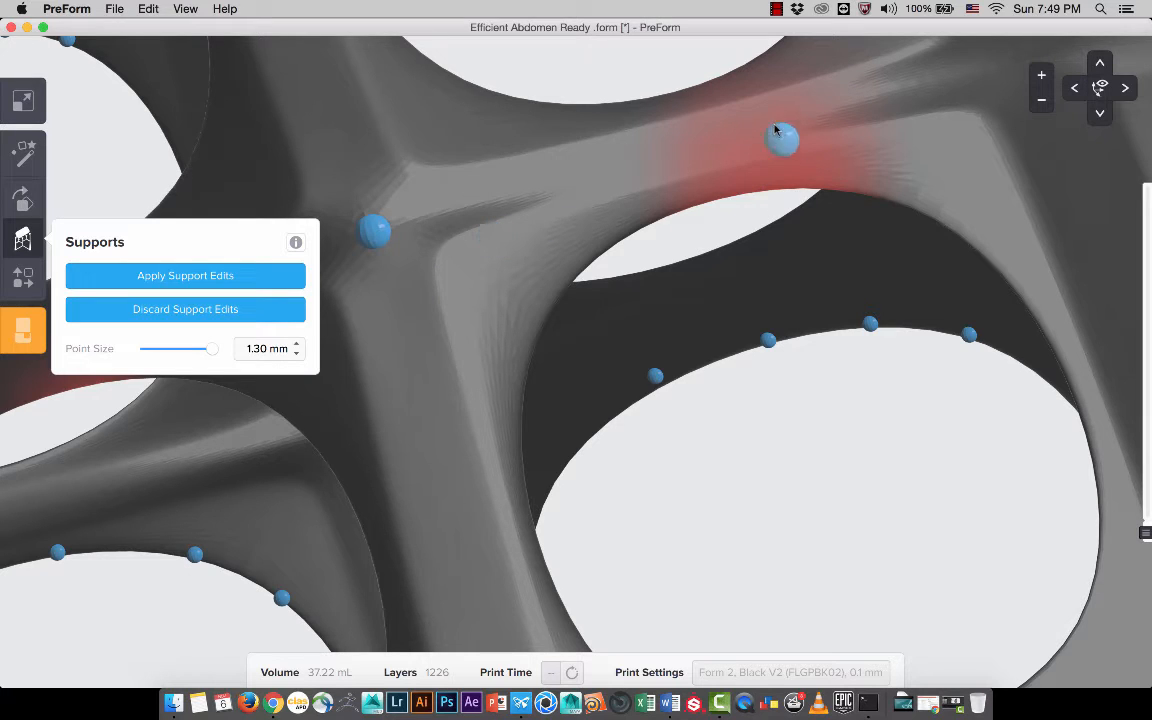
{"action": "left_click", "coordinate": [770, 122]}
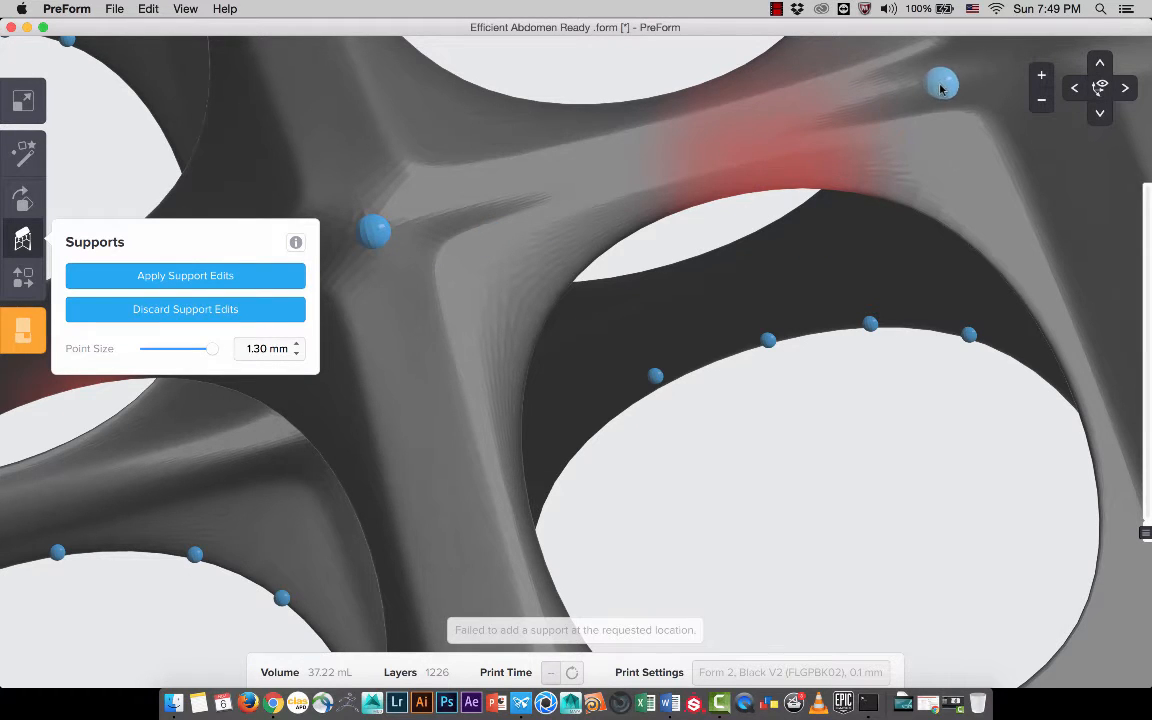
{"action": "right_click_drag", "start_coordinate": [861, 232], "coordinate": [352, 358]}
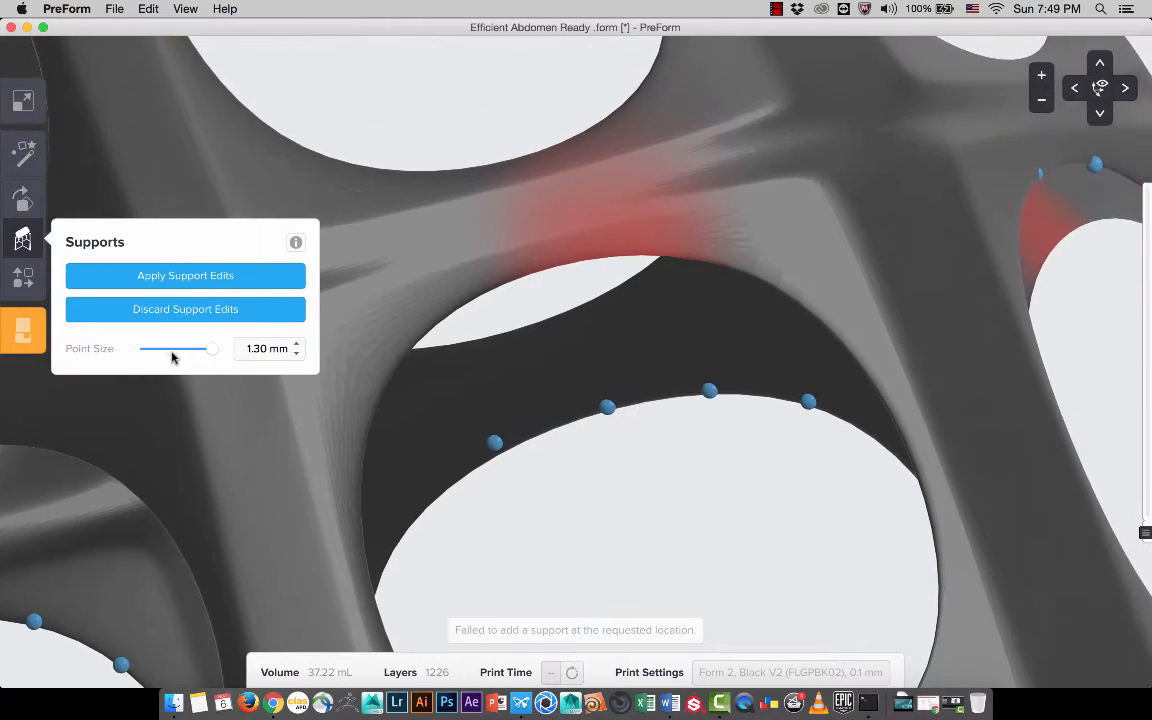
- Reduce the support point size to 0.30 mm and try to place points on the lattice beside the red-shaded bar
{"action": "left_click_drag", "start_coordinate": [172, 357], "coordinate": [111, 355]}
{"action": "left_click", "coordinate": [838, 163]}
{"action": "left_click", "coordinate": [823, 261]}
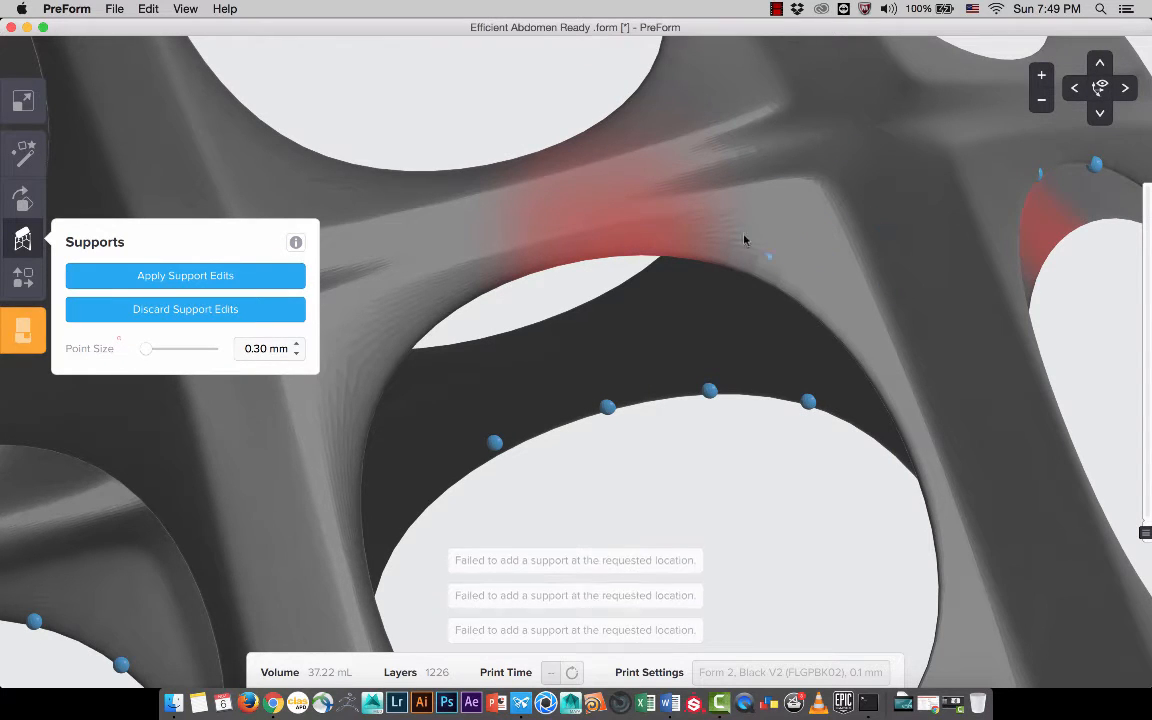
{"action": "left_click", "coordinate": [742, 235]}
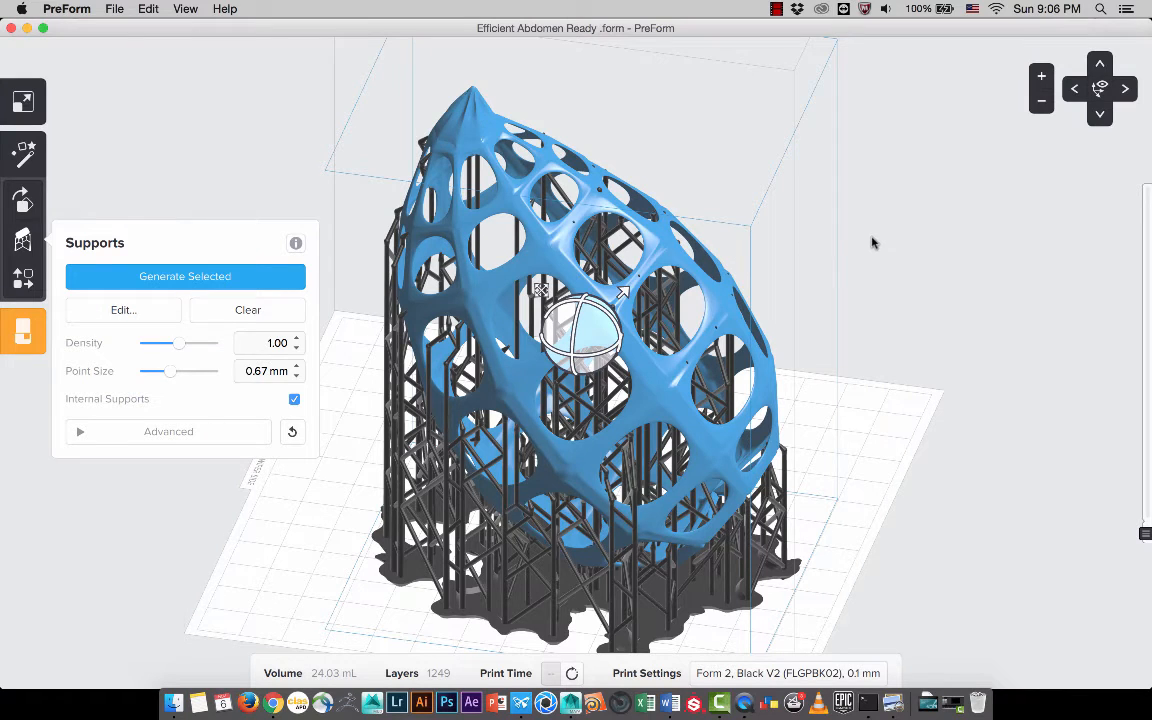
- Start editing the supports of the abdomen and place a support point inside one of its upper openings
{"action": "right_click_drag", "start_coordinate": [877, 255], "coordinate": [291, 185]}
{"action": "right_click_drag", "start_coordinate": [883, 242], "coordinate": [458, 283]}
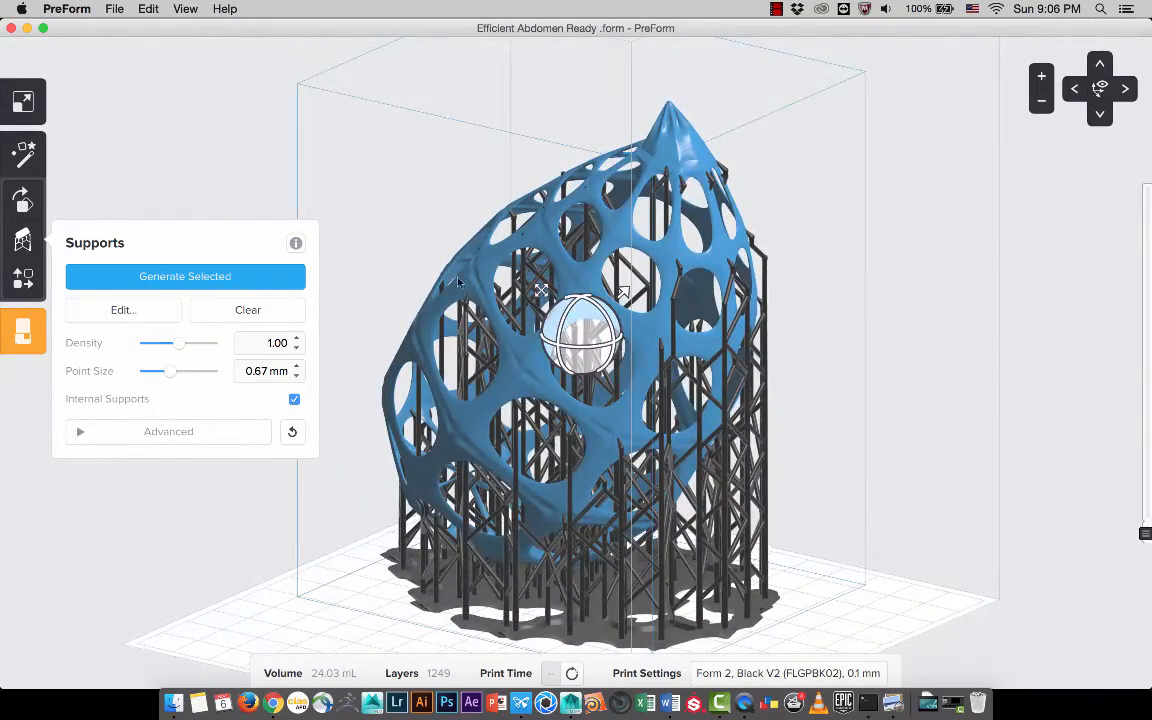
{"action": "left_click", "coordinate": [118, 310]}
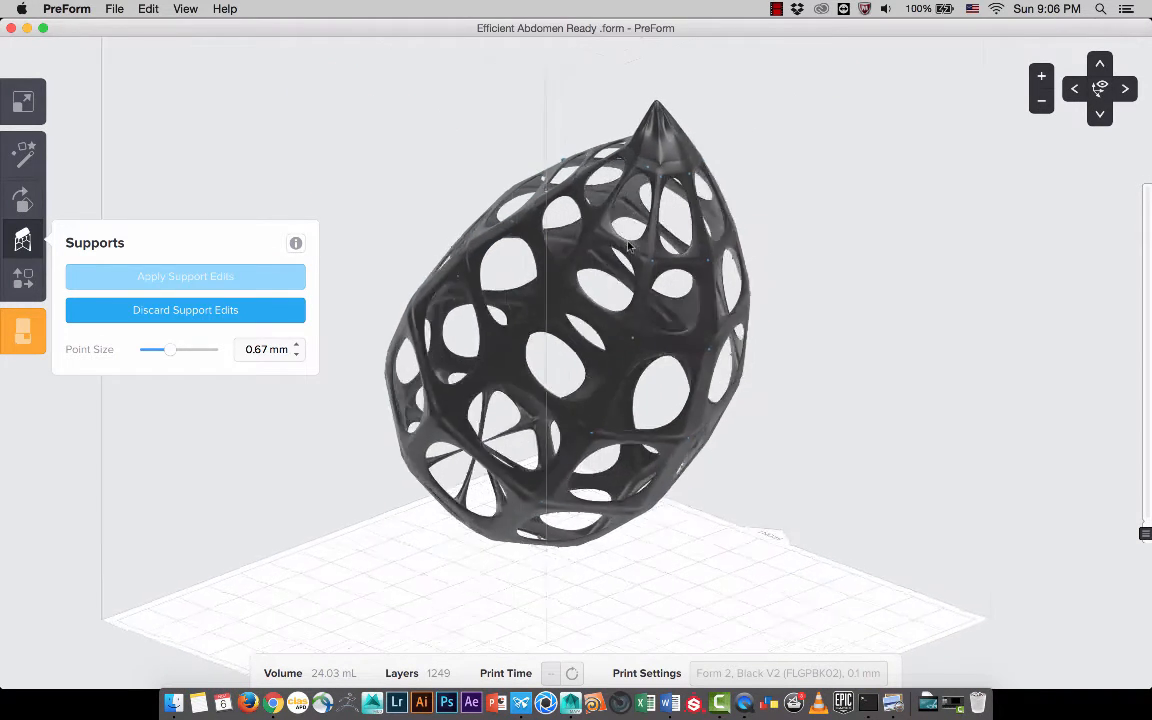
{"action": "scroll", "coordinate": [632, 247], "scroll_direction": "up", "scroll_amount": 5}
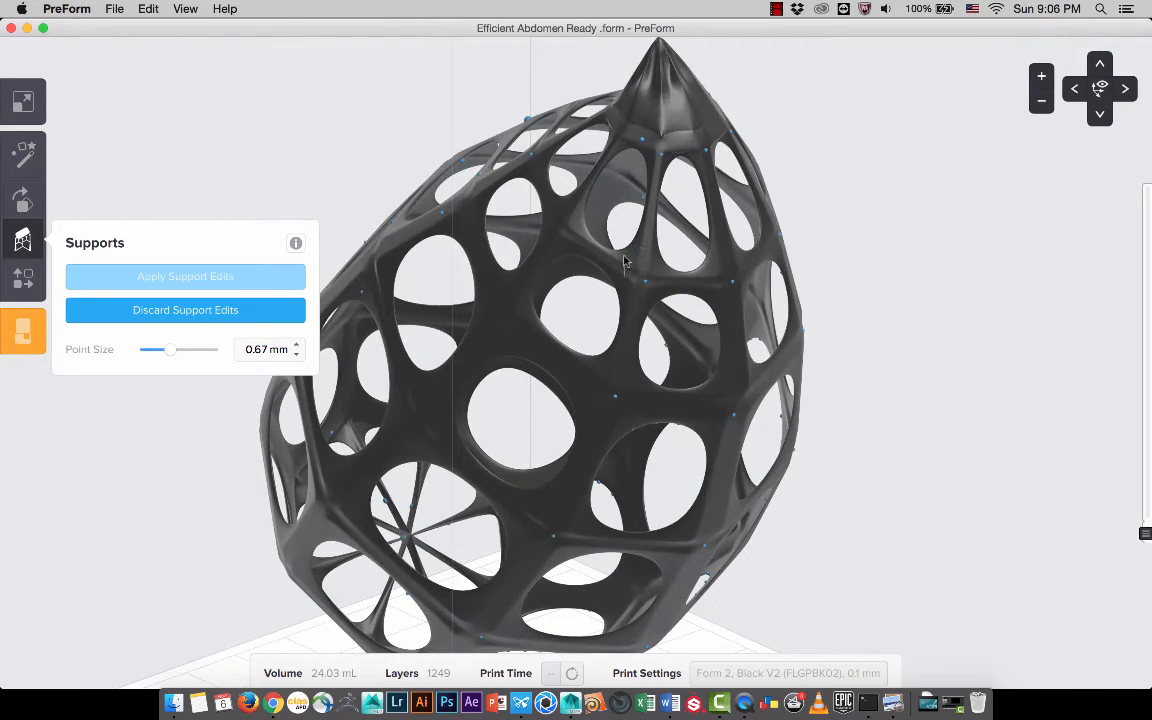
{"action": "middle_click_drag", "start_coordinate": [612, 301], "coordinate": [563, 267]}
{"action": "right_click_drag", "start_coordinate": [563, 267], "coordinate": [529, 229]}
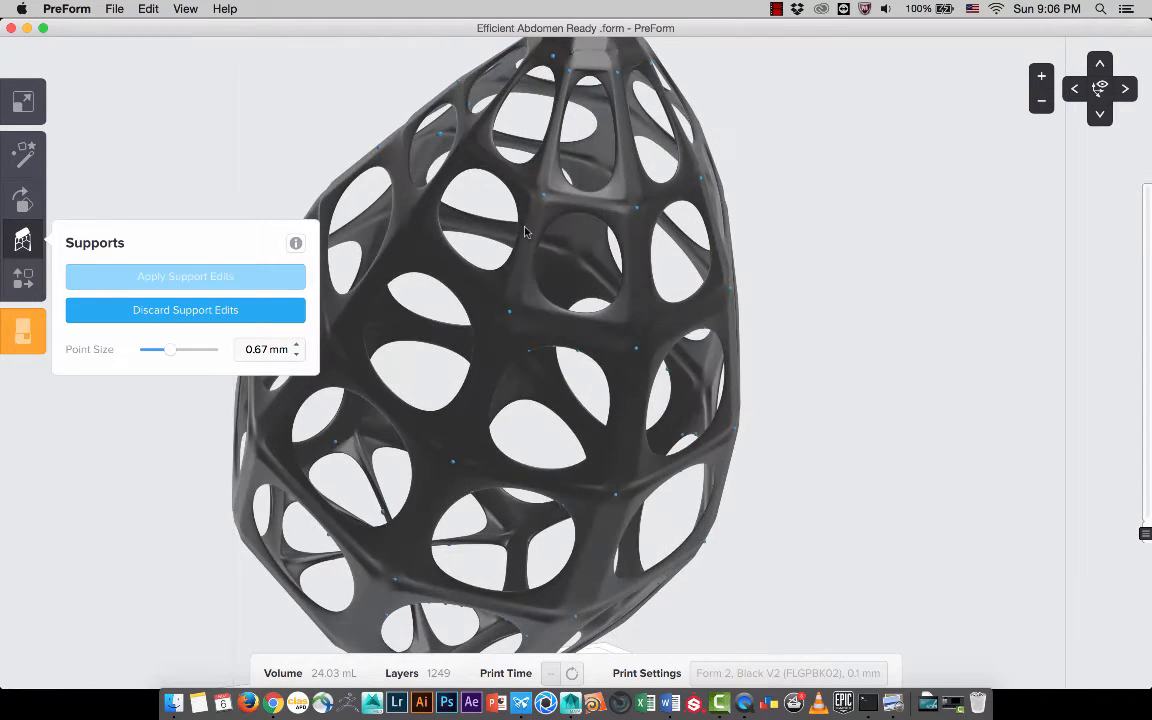
{"action": "middle_click_drag", "start_coordinate": [529, 229], "coordinate": [610, 246]}
{"action": "right_click_drag", "start_coordinate": [612, 247], "coordinate": [648, 280]}
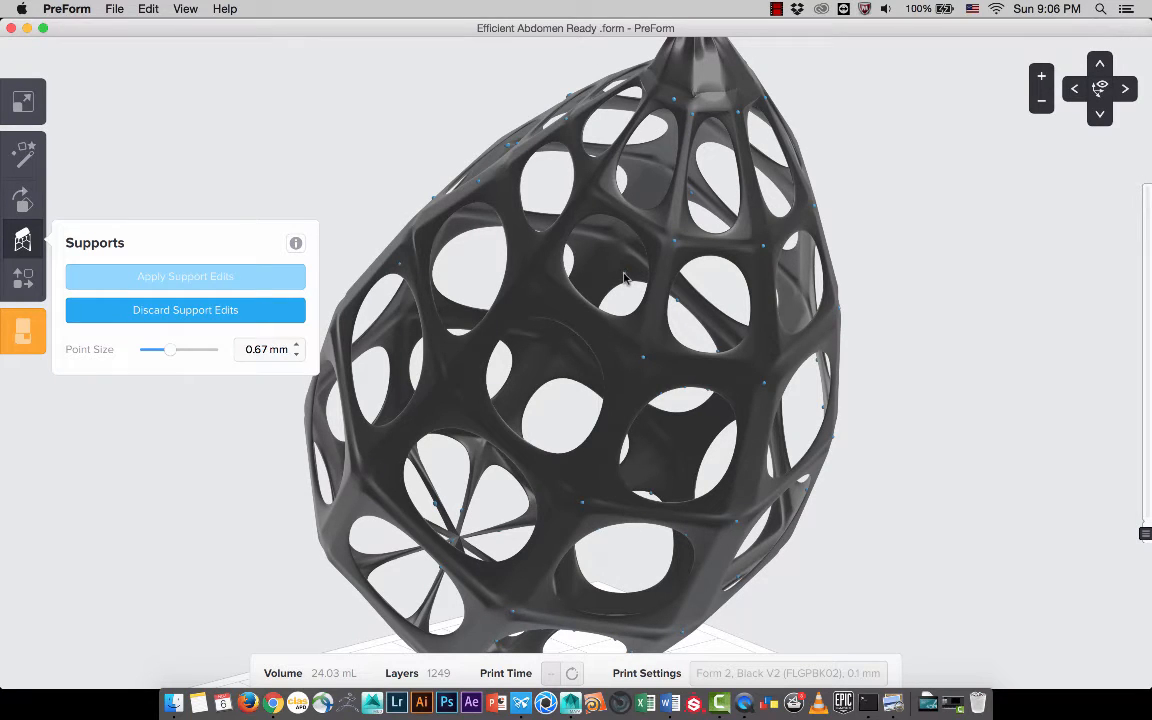
{"action": "left_click", "coordinate": [624, 278]}
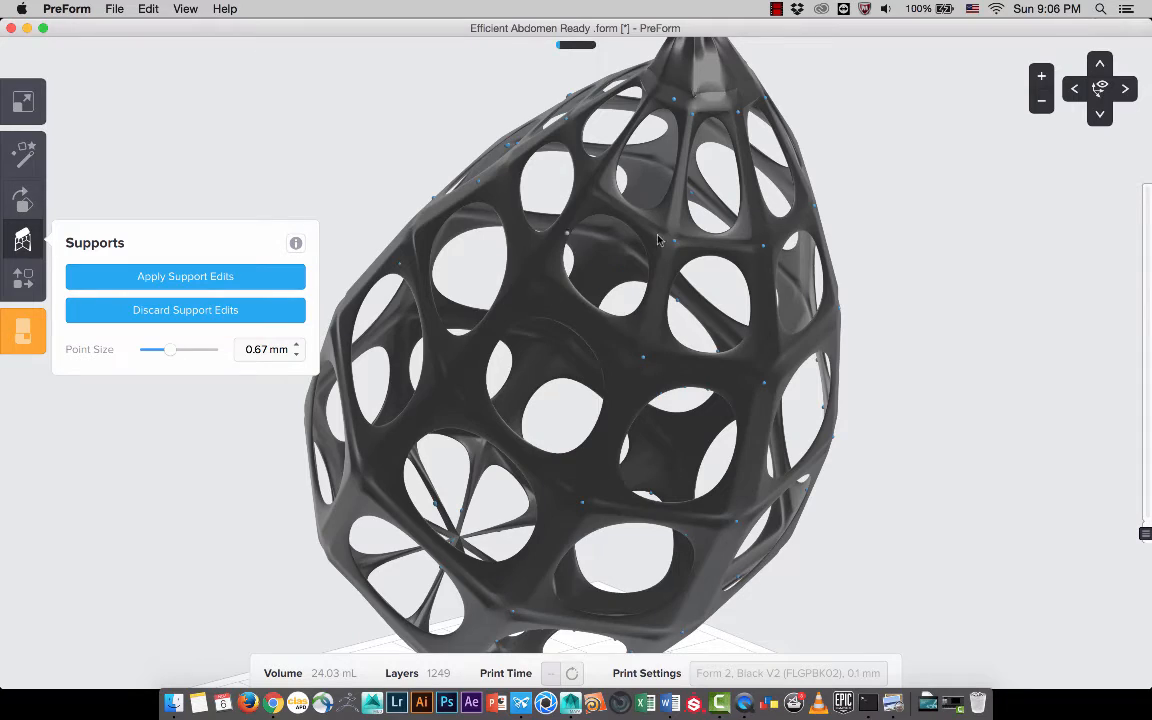
- Examine the red-shaded areas around the abdomen lattice and close up at its pointed tip for missing support
{"action": "right_click_drag", "start_coordinate": [658, 240], "coordinate": [570, 344]}
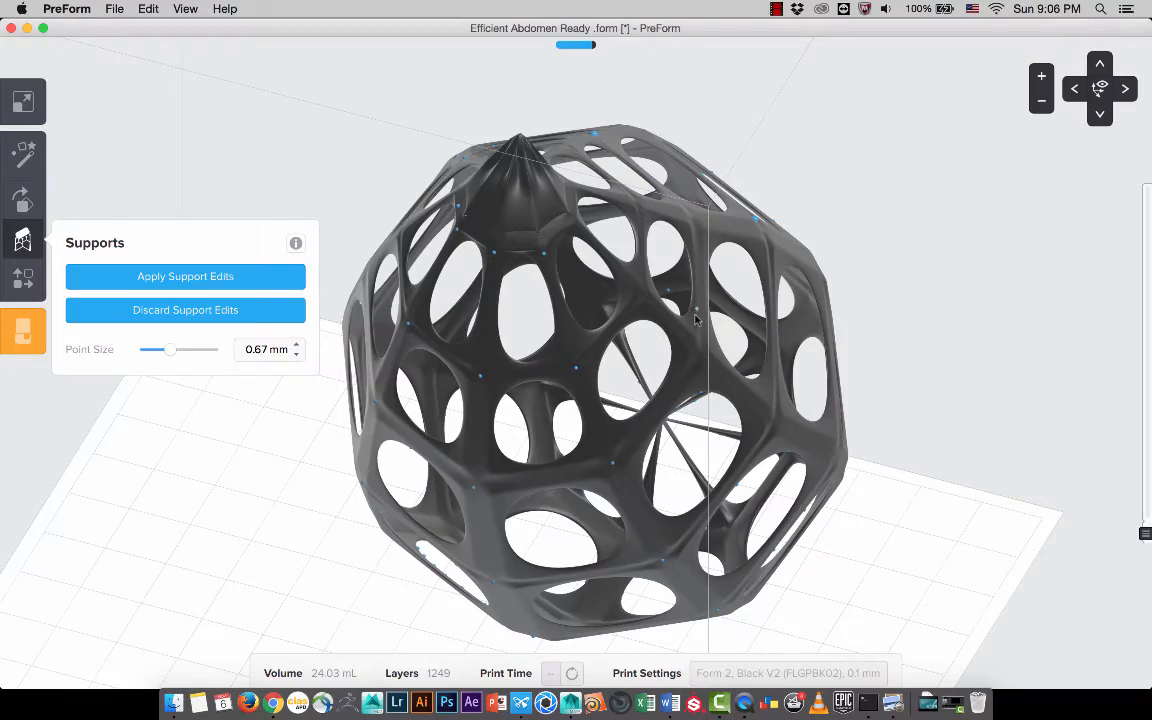
{"action": "right_click_drag", "start_coordinate": [687, 222], "coordinate": [486, 222]}
{"action": "right_click_drag", "start_coordinate": [966, 240], "coordinate": [687, 267]}
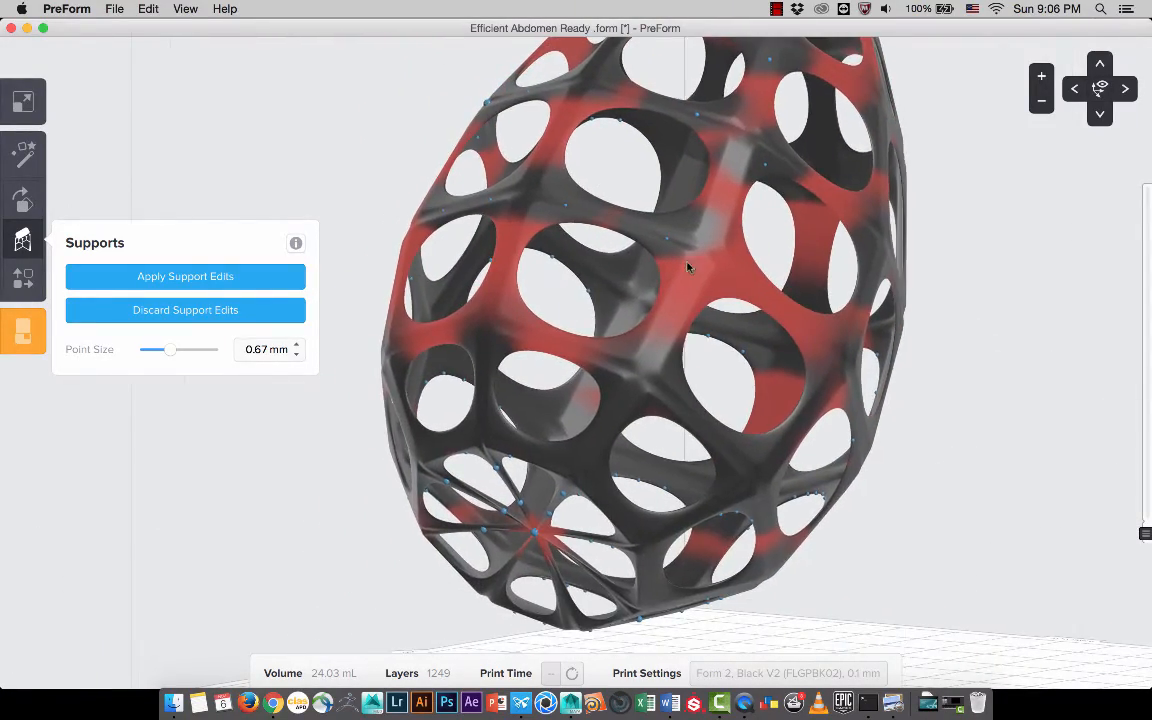
{"action": "right_click_drag", "start_coordinate": [592, 282], "coordinate": [1010, 517]}
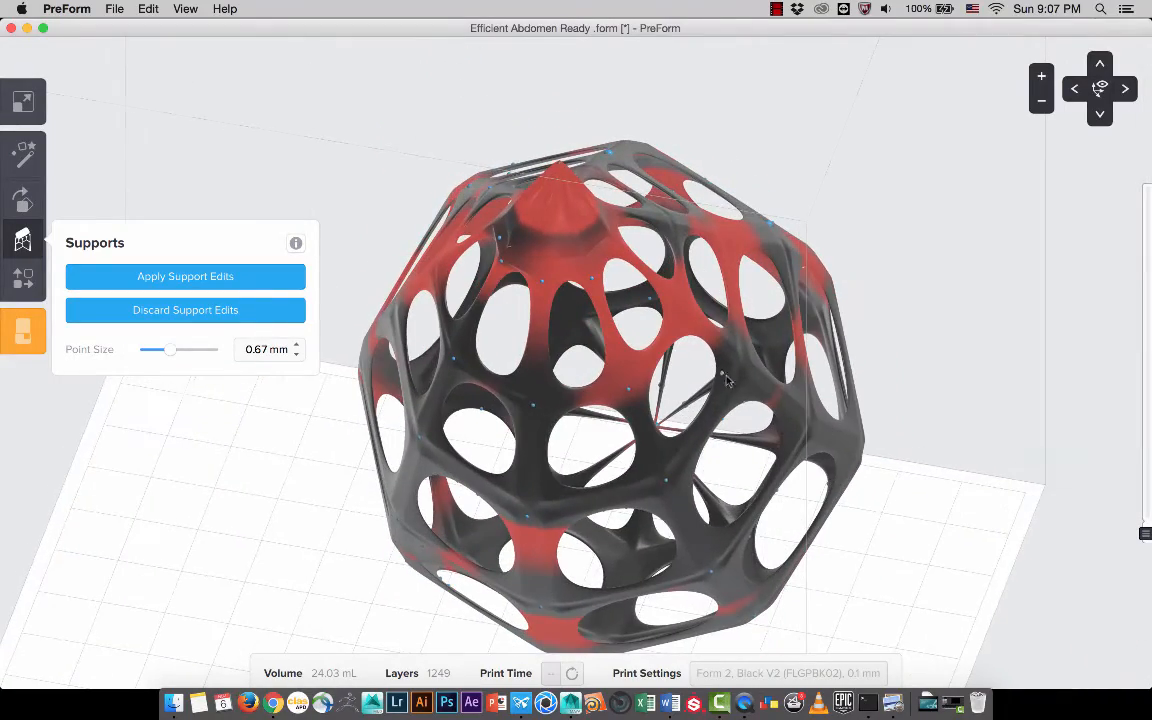
{"action": "right_click_drag", "start_coordinate": [727, 380], "coordinate": [662, 333]}
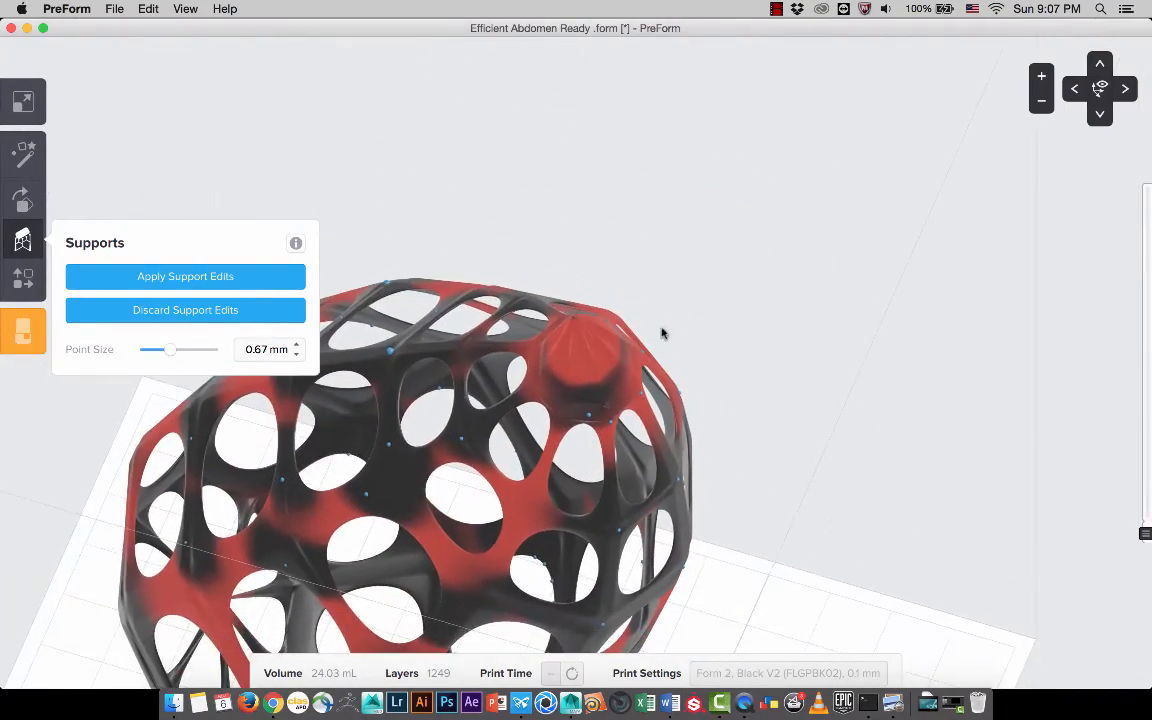
{"action": "scroll", "coordinate": [662, 333], "scroll_direction": "up", "scroll_amount": 6}
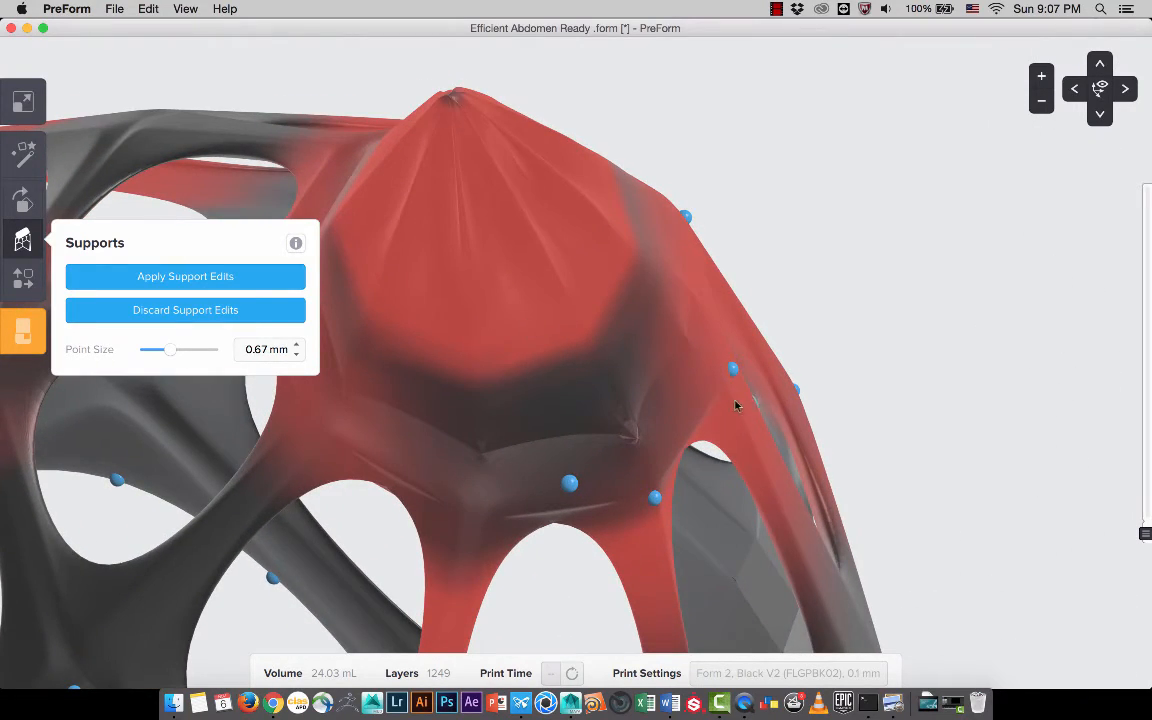
{"action": "right_click_drag", "start_coordinate": [736, 405], "coordinate": [558, 342]}
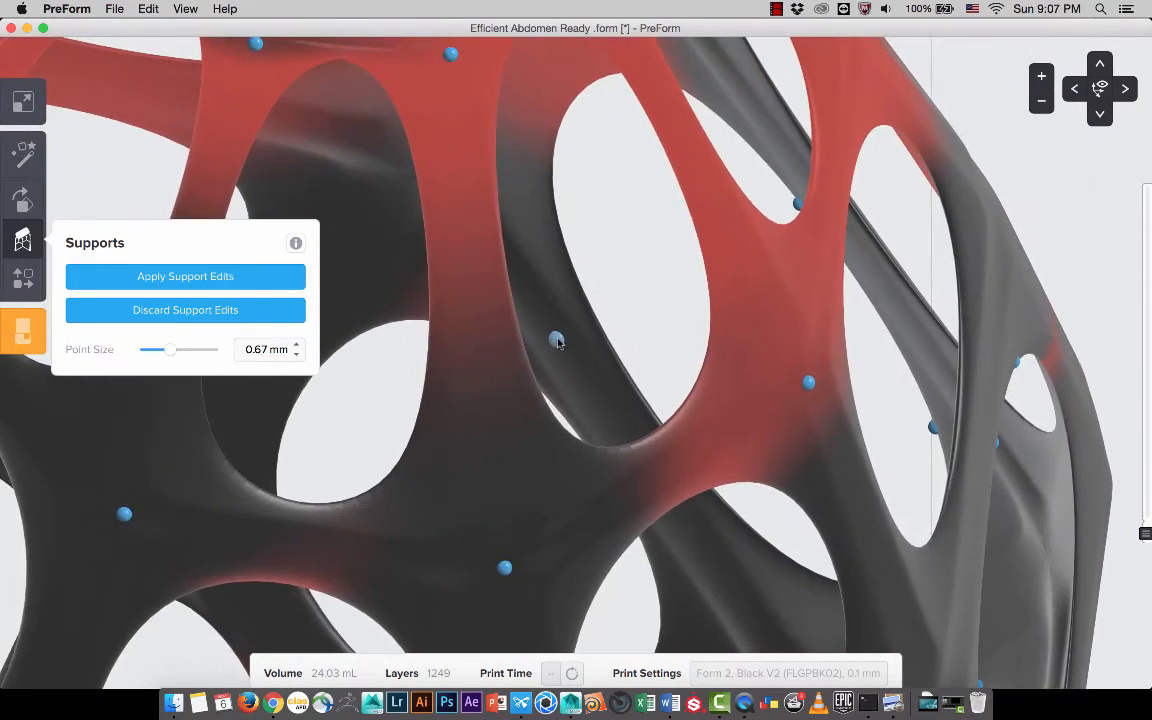
{"action": "scroll", "coordinate": [501, 303], "scroll_direction": "down", "scroll_amount": 5}
{"action": "right_click_drag", "start_coordinate": [487, 292], "coordinate": [626, 324]}
- Discard the support edits made to the abdomen
{"action": "left_click", "coordinate": [177, 312]}
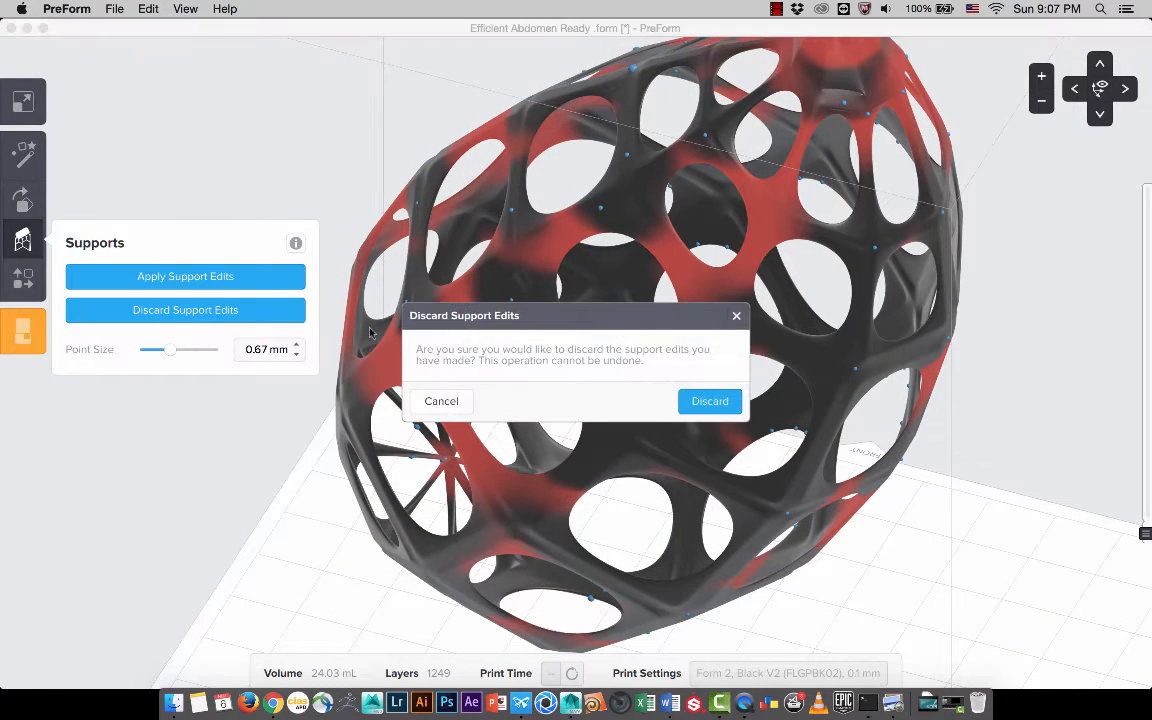
{"action": "left_click", "coordinate": [678, 401]}
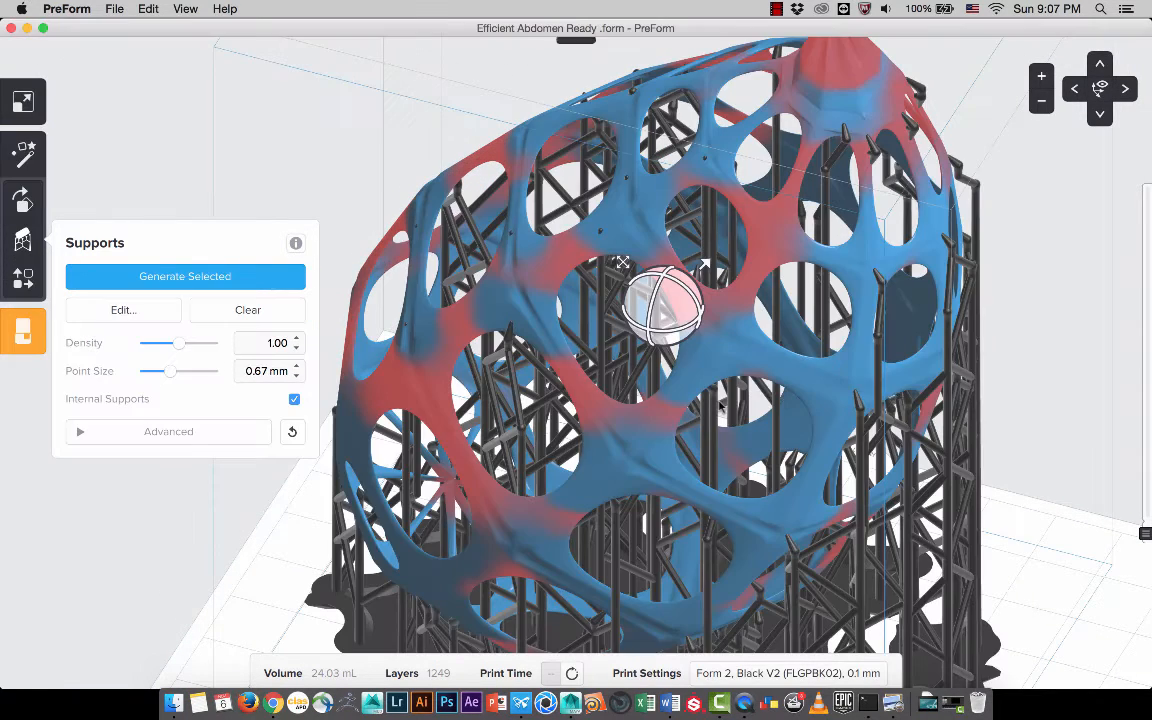
{"action": "right_click_drag", "start_coordinate": [827, 341], "coordinate": [815, 418]}
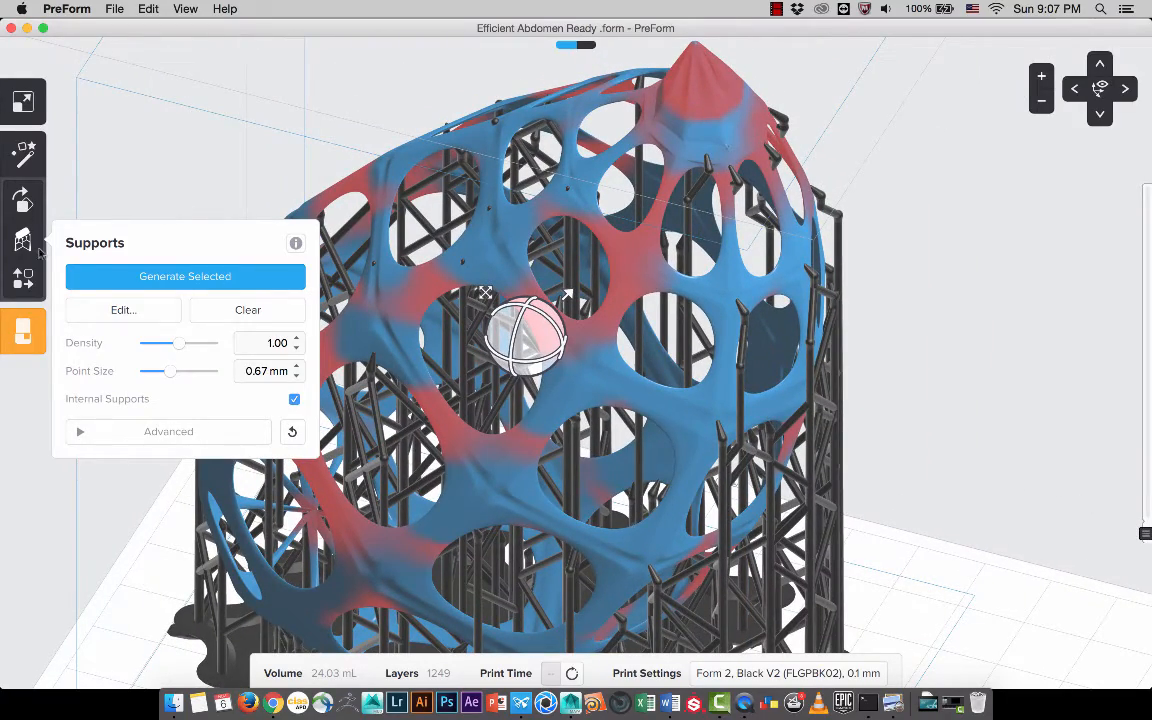
- Inspect the supported abdomen from above and in an angled close view for red-shaded areas
{"action": "left_click", "coordinate": [24, 280]}
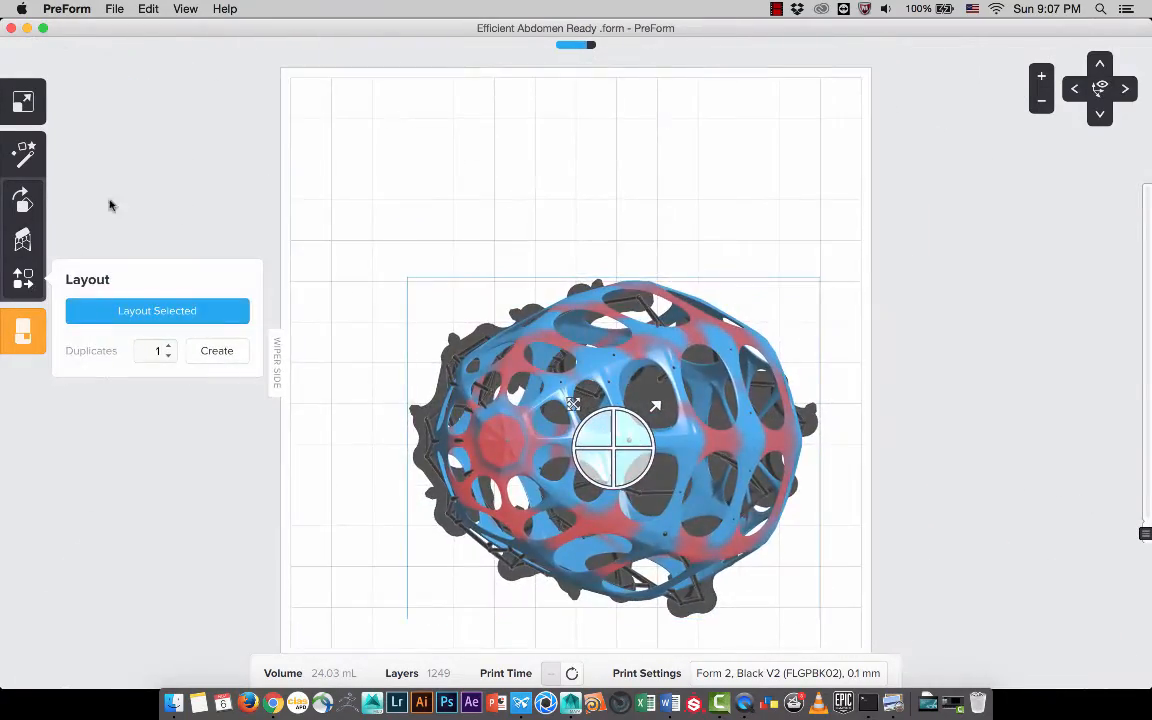
{"action": "left_click", "coordinate": [40, 245]}
{"action": "left_click", "coordinate": [30, 245]}
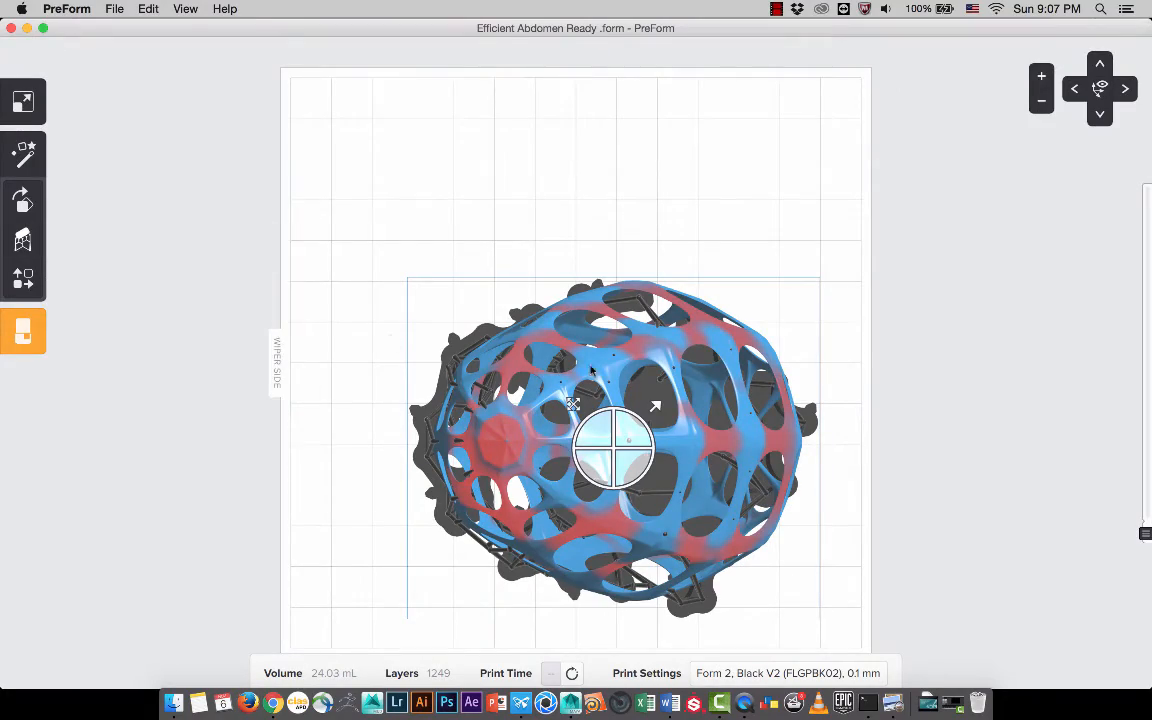
{"action": "double_click", "coordinate": [652, 356]}
{"action": "scroll", "coordinate": [716, 360], "scroll_direction": "up", "scroll_amount": 3}
{"action": "scroll", "coordinate": [716, 360], "scroll_direction": "up", "scroll_amount": 3}
{"action": "middle_click_drag", "start_coordinate": [718, 360], "coordinate": [833, 391]}
{"action": "right_click_drag", "start_coordinate": [833, 391], "coordinate": [840, 324]}
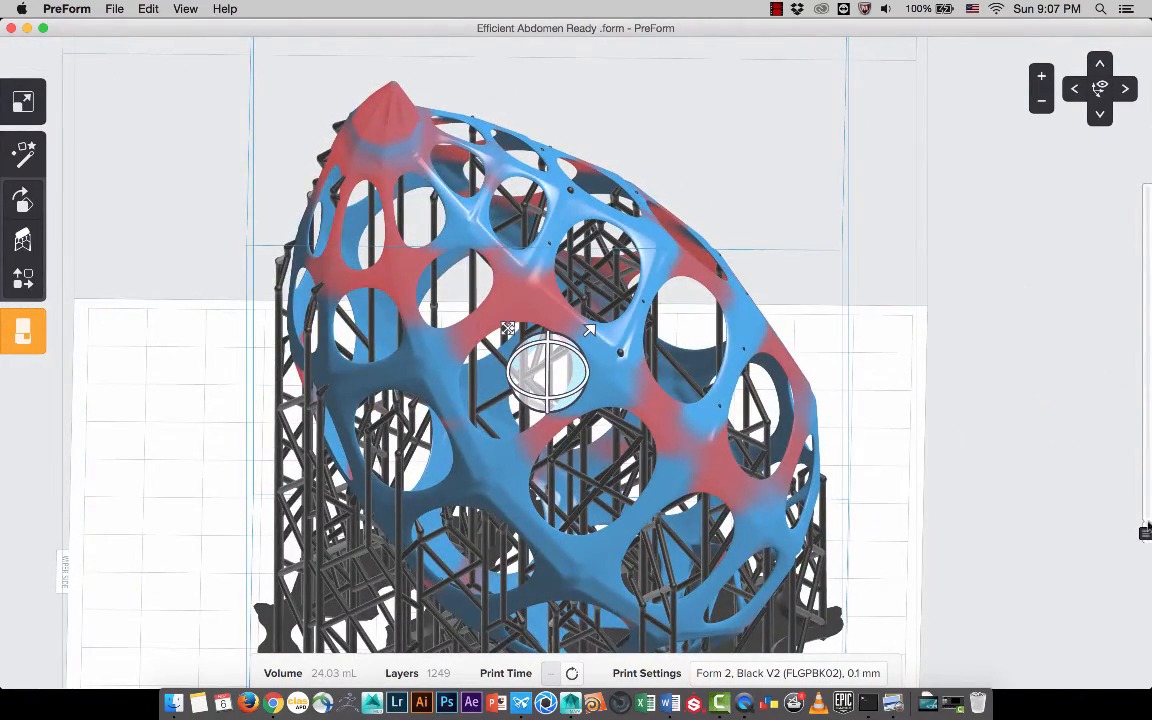
- Cut the layer preview down to layer 138 and clear all supports from the abdomen
{"action": "left_click_drag", "start_coordinate": [1148, 528], "coordinate": [1147, 477]}
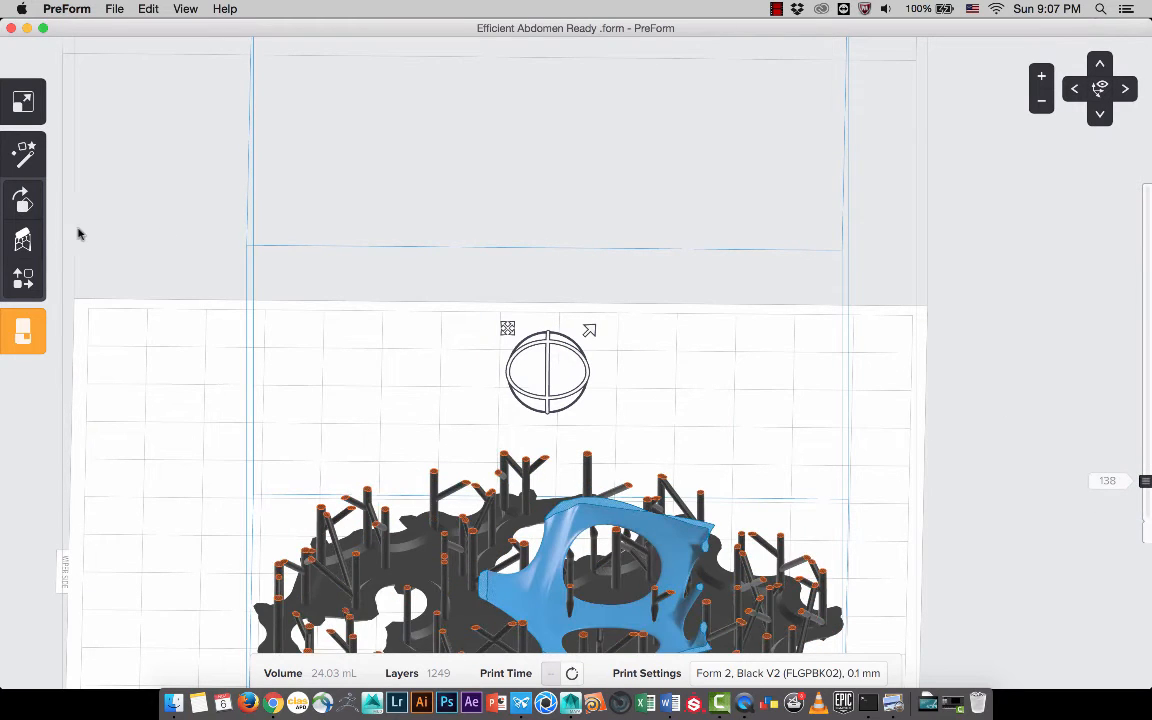
{"action": "left_click", "coordinate": [24, 241]}
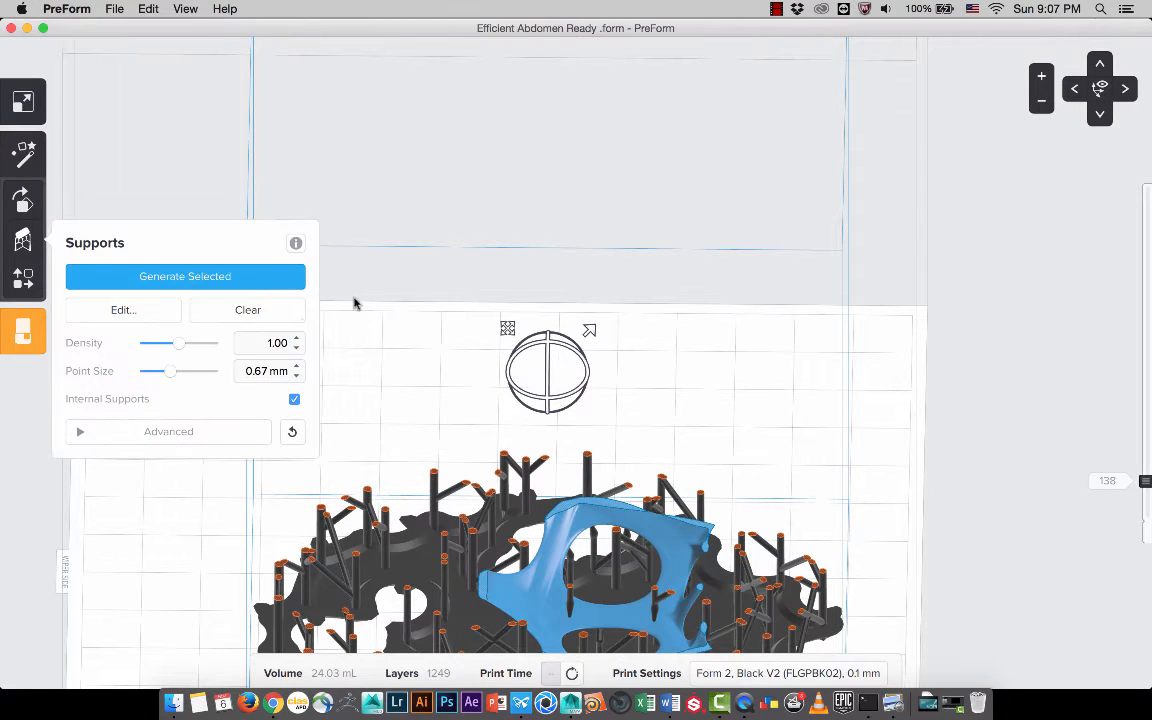
{"action": "left_click", "coordinate": [247, 310]}
- Preview how the unsupported abdomen builds up at layers 673, 1059 and 1125, and return to layer 85
{"action": "left_click_drag", "start_coordinate": [1147, 481], "coordinate": [1140, 334]}
{"action": "scroll", "coordinate": [283, 180], "scroll_direction": "up", "scroll_amount": 1}
{"action": "left_click", "coordinate": [32, 241]}
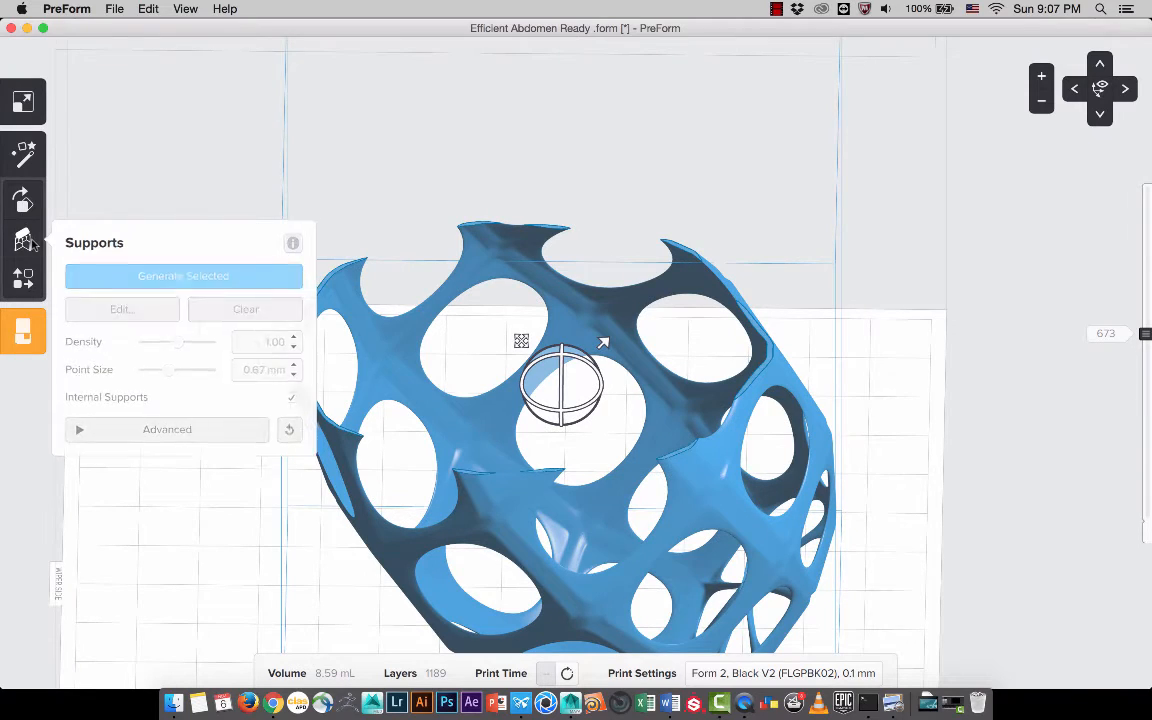
{"action": "right_click_drag", "start_coordinate": [806, 349], "coordinate": [676, 350]}
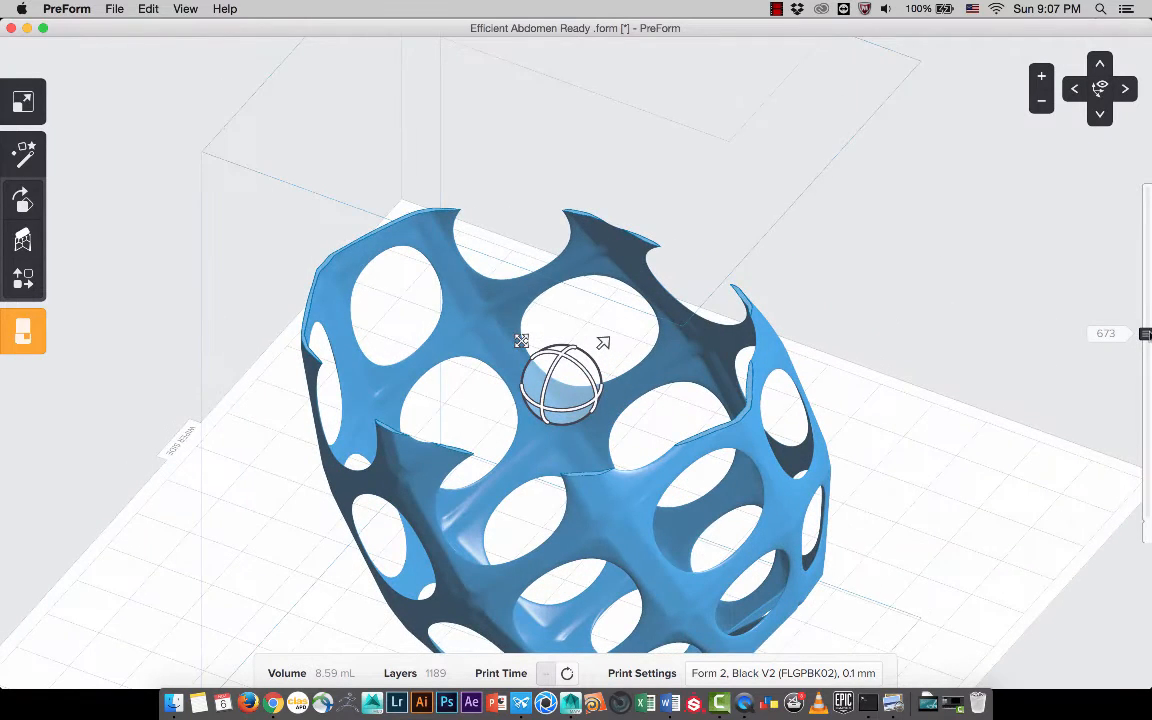
{"action": "left_click_drag", "start_coordinate": [1140, 334], "coordinate": [1113, 229]}
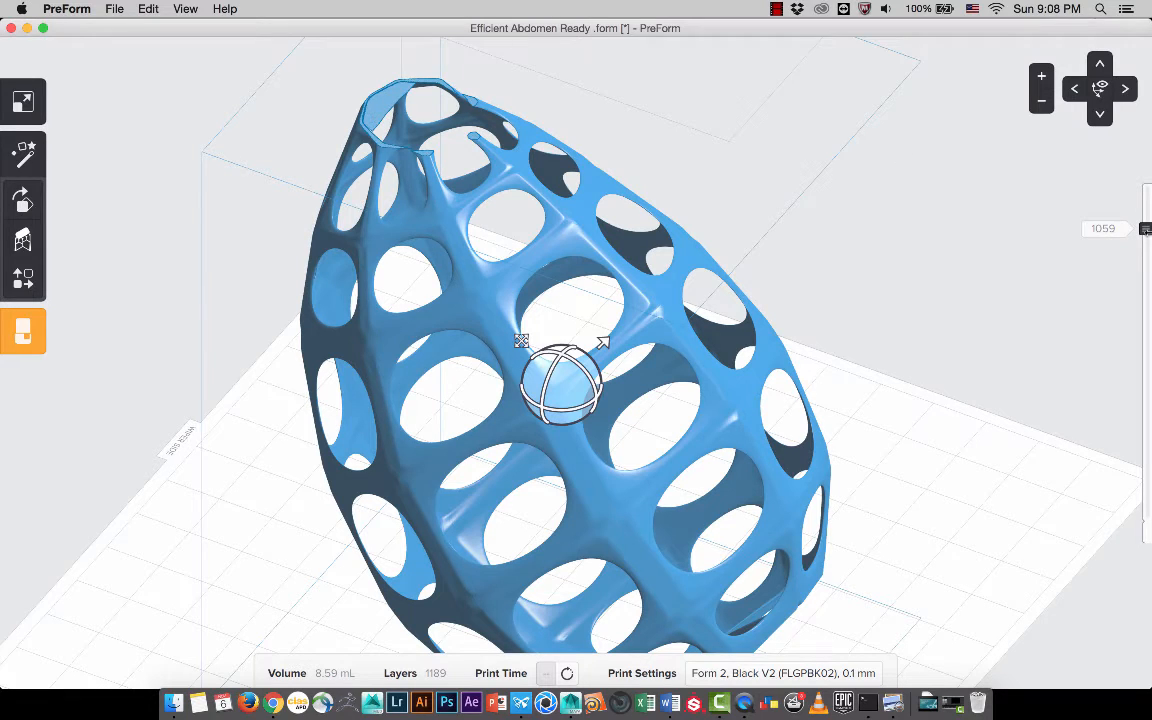
{"action": "mouse_move", "coordinate": [1146, 229]}
{"action": "left_mouse_down"}
{"action": "mouse_move", "coordinate": [1146, 198]}
{"action": "mouse_move", "coordinate": [1146, 210]}
{"action": "left_mouse_up"}
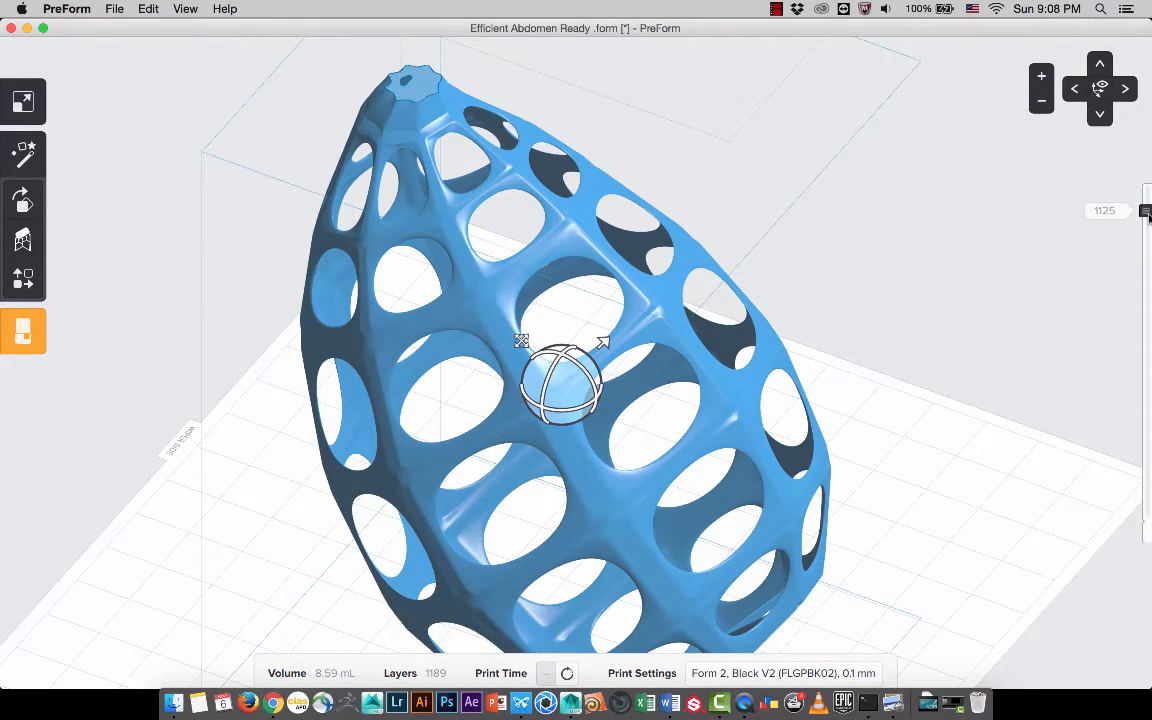
{"action": "left_click_drag", "start_coordinate": [1147, 214], "coordinate": [1145, 493]}
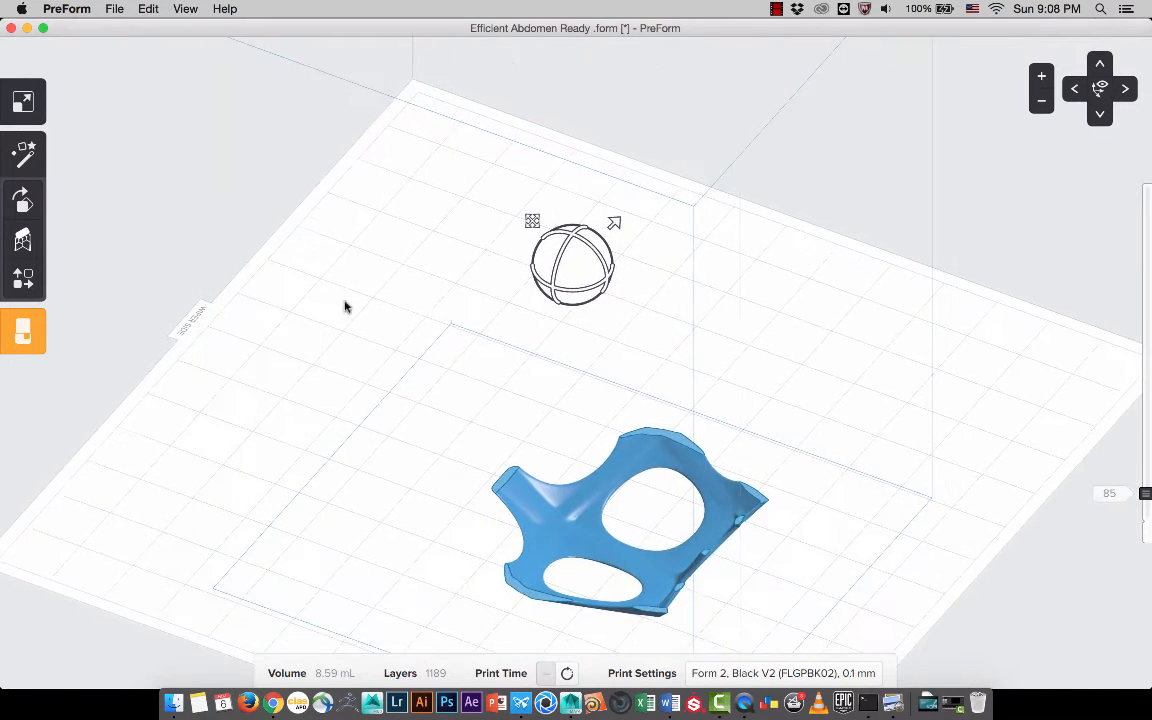
- Deselect the abdomen, undo the clearing of its supports, and restore the layer preview to the full model
{"action": "left_click", "coordinate": [24, 240]}
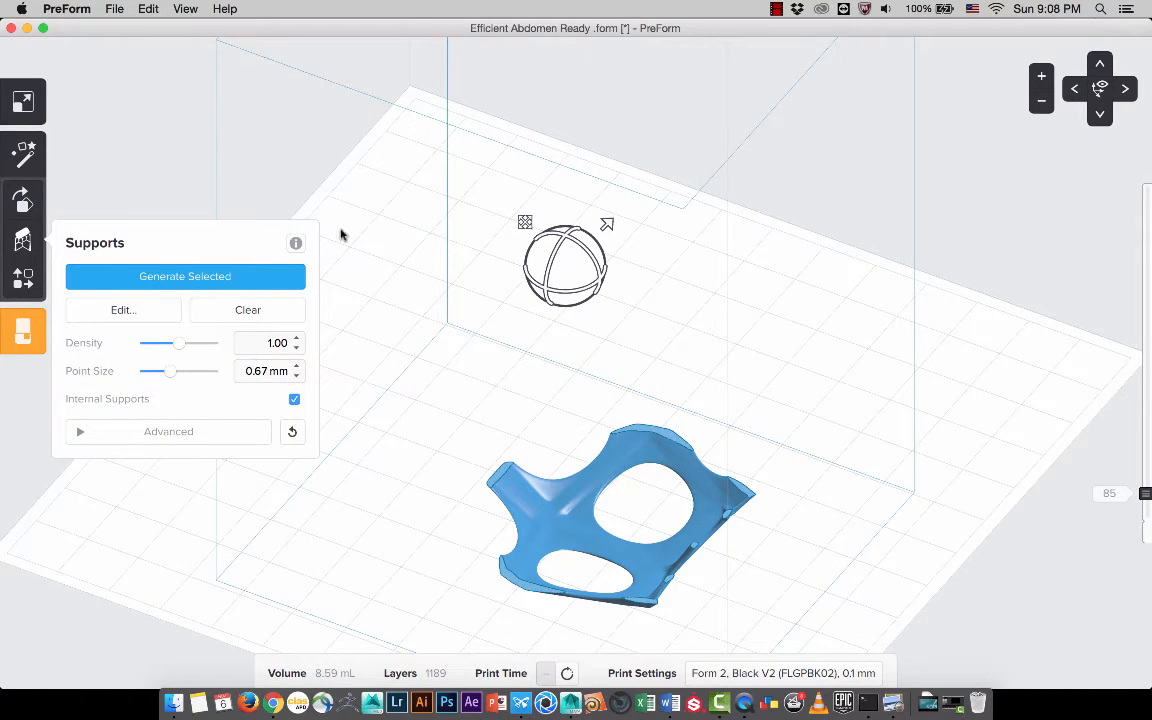
{"action": "left_click", "coordinate": [379, 260]}
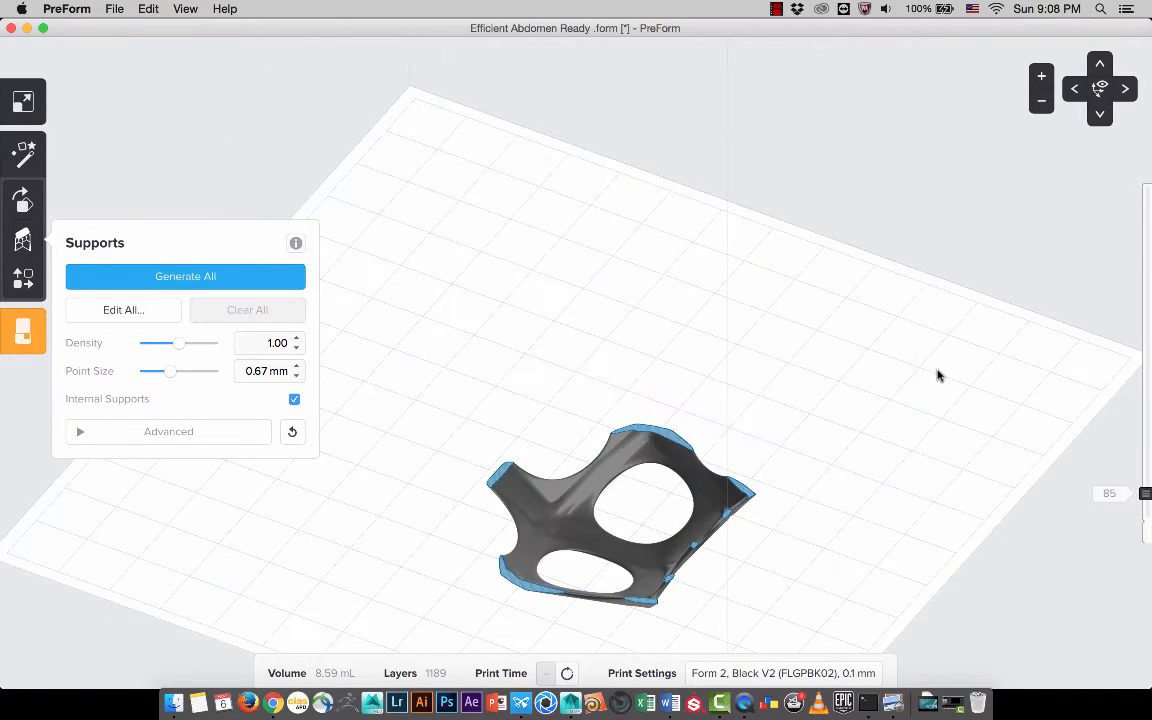
{"action": "key", "text": "super+z"}
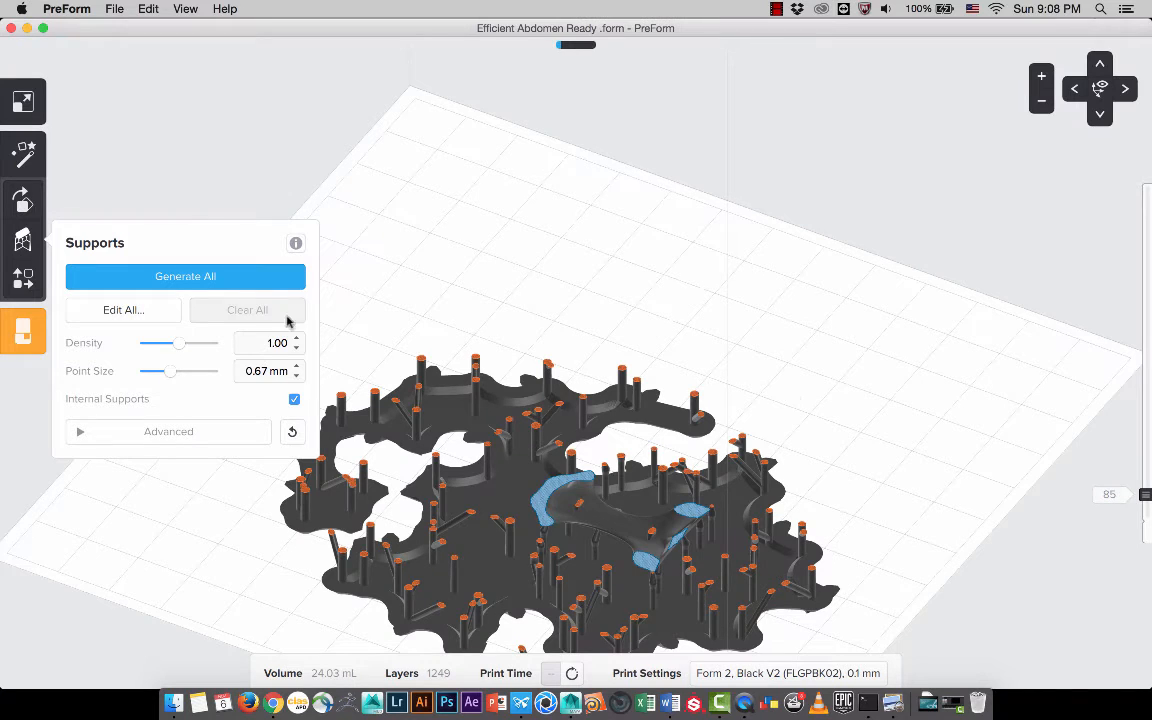
{"action": "left_click_drag", "start_coordinate": [1147, 500], "coordinate": [1150, 587]}
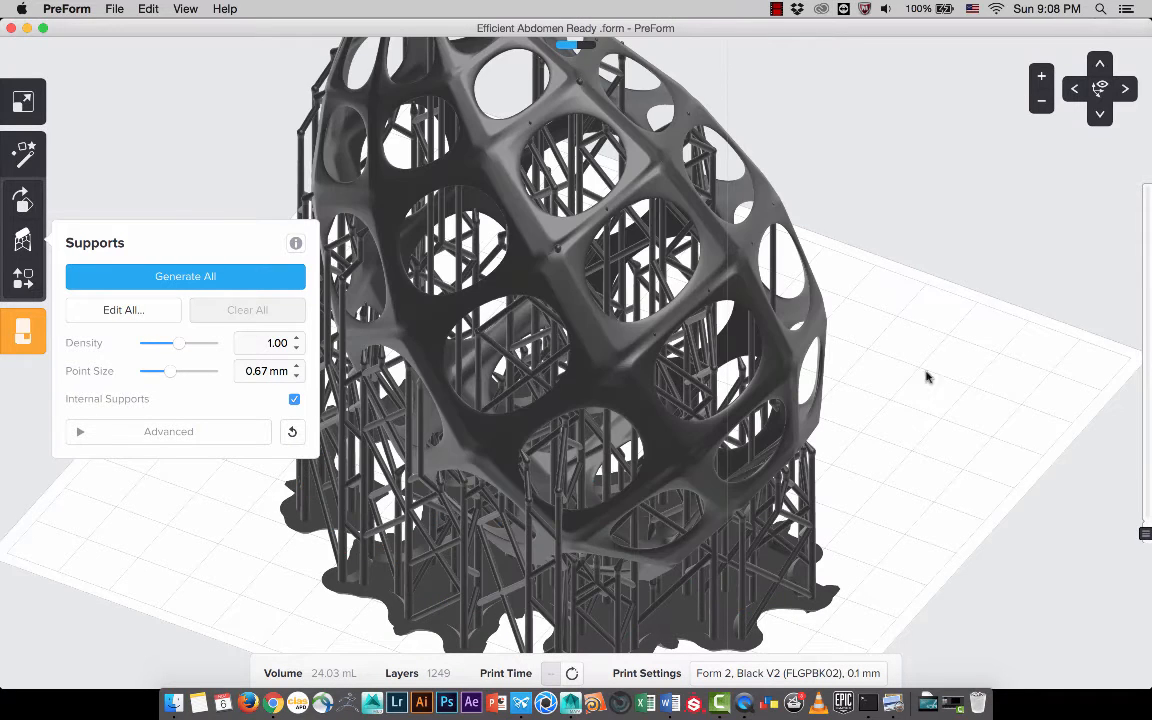
- Open the selected abdomen's supports for editing and examine the support points around its spoked end
{"action": "left_click", "coordinate": [778, 241]}
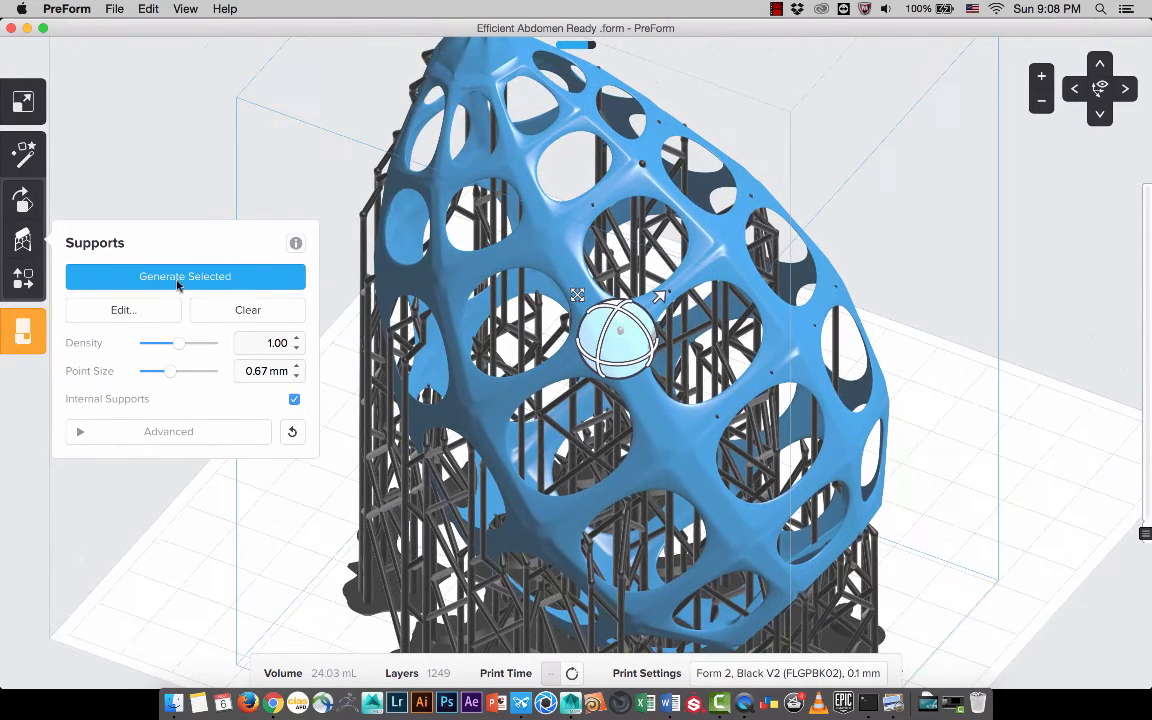
{"action": "left_click", "coordinate": [110, 312]}
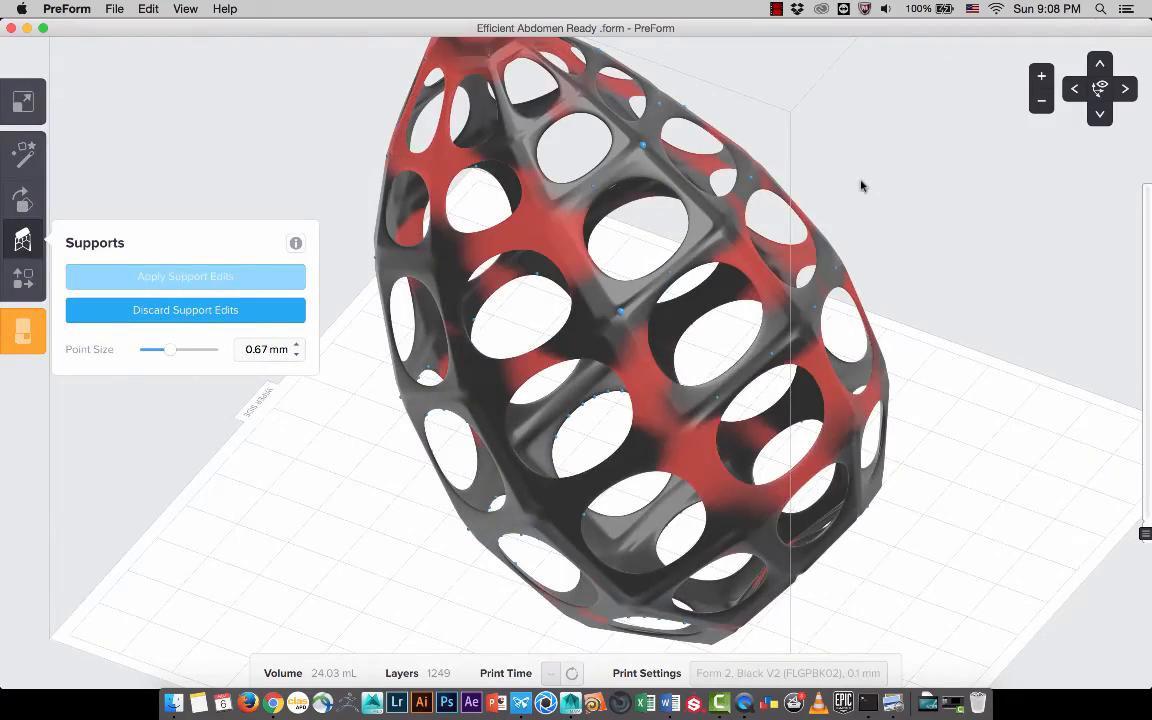
{"action": "right_click_drag", "start_coordinate": [866, 179], "coordinate": [453, 181]}
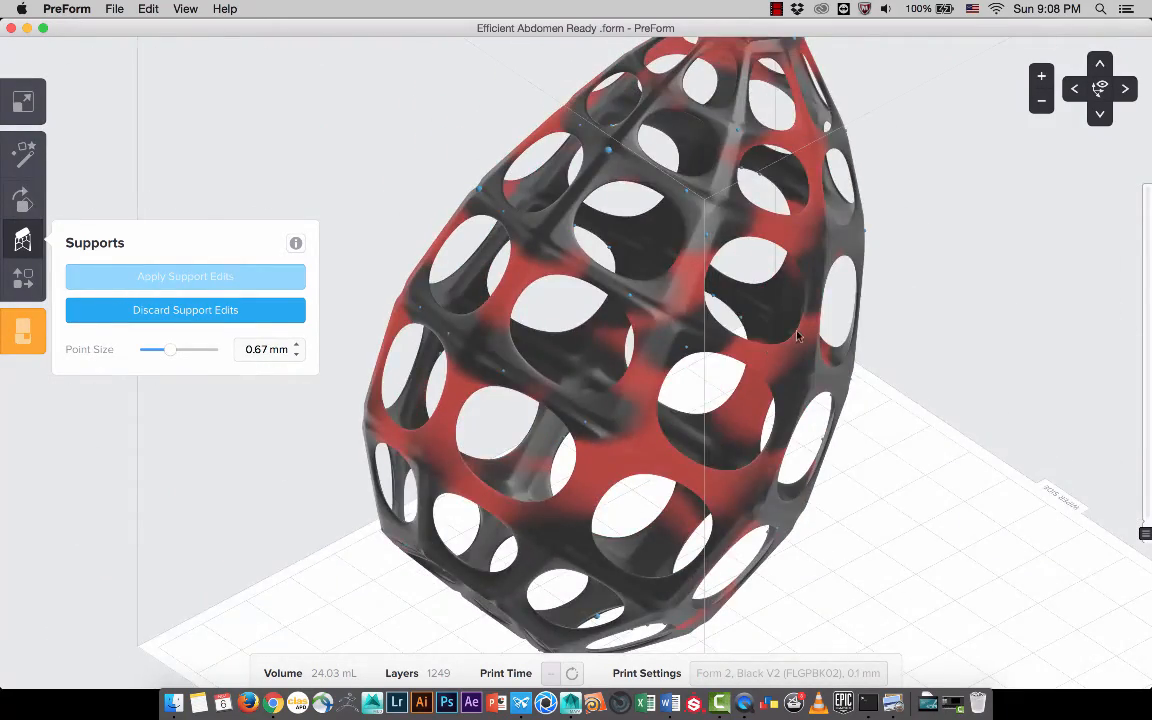
{"action": "mouse_move", "coordinate": [798, 336]}
{"action": "right_mouse_down"}
{"action": "mouse_move", "coordinate": [861, 252]}
{"action": "mouse_move", "coordinate": [620, 329]}
{"action": "mouse_move", "coordinate": [787, 373]}
{"action": "mouse_move", "coordinate": [698, 443]}
{"action": "mouse_move", "coordinate": [987, 306]}
{"action": "mouse_move", "coordinate": [818, 332]}
{"action": "right_mouse_up"}
{"action": "right_click_drag", "start_coordinate": [684, 473], "coordinate": [739, 383]}
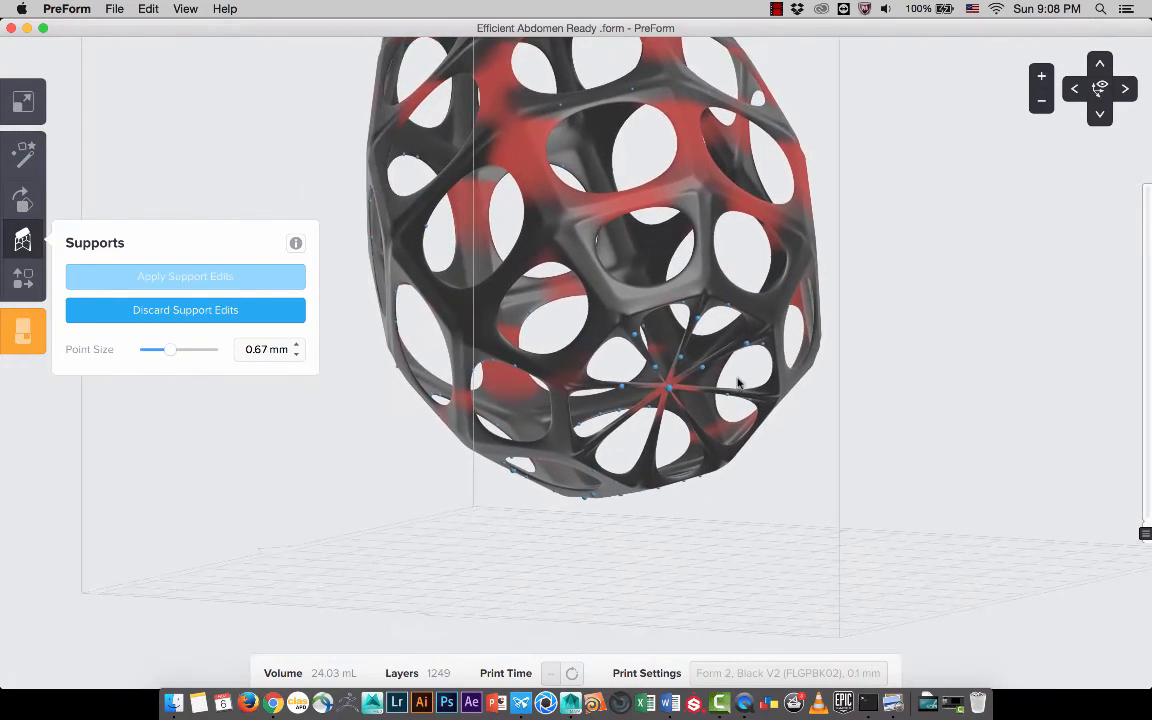
{"action": "scroll", "coordinate": [739, 383], "scroll_direction": "up", "scroll_amount": 10}
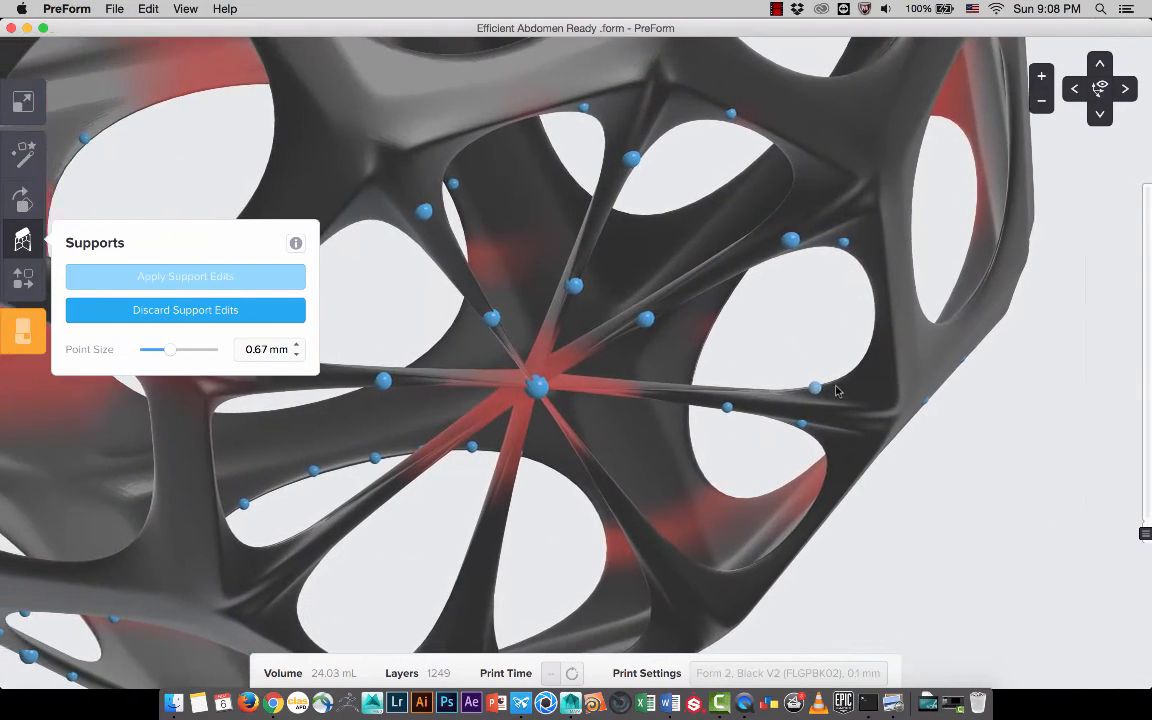
{"action": "right_click_drag", "start_coordinate": [642, 399], "coordinate": [565, 382]}
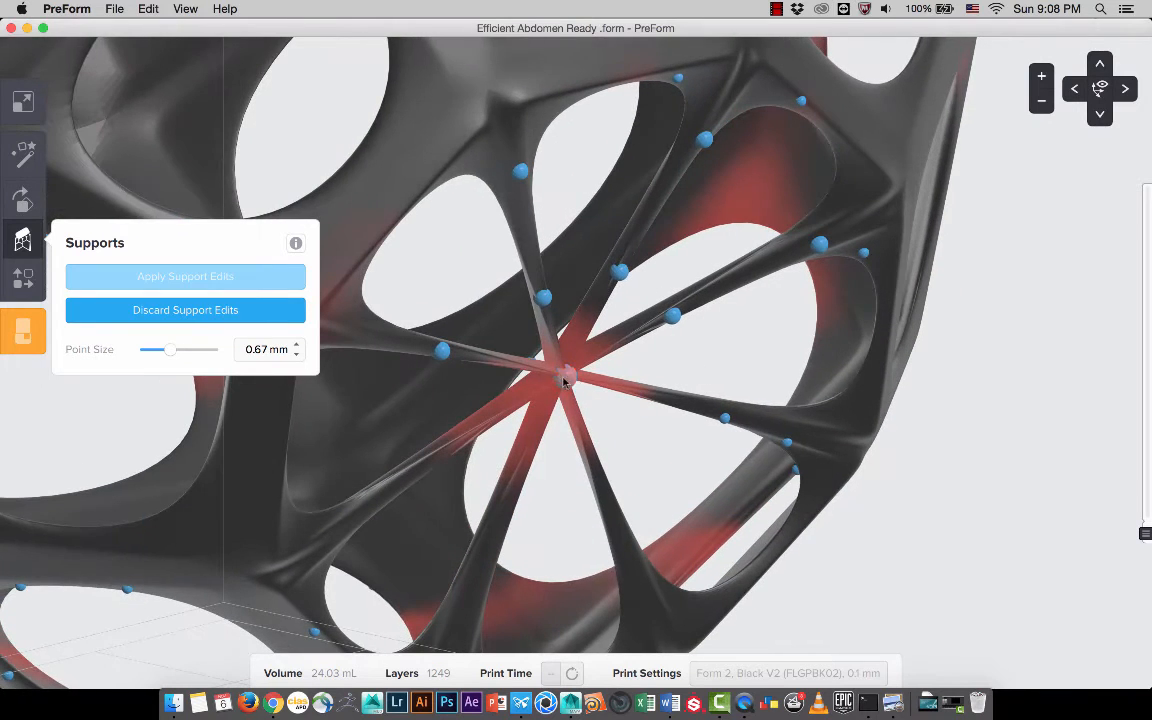
{"action": "left_click", "coordinate": [581, 393]}
{"action": "scroll", "coordinate": [735, 362], "scroll_direction": "down", "scroll_amount": 5}
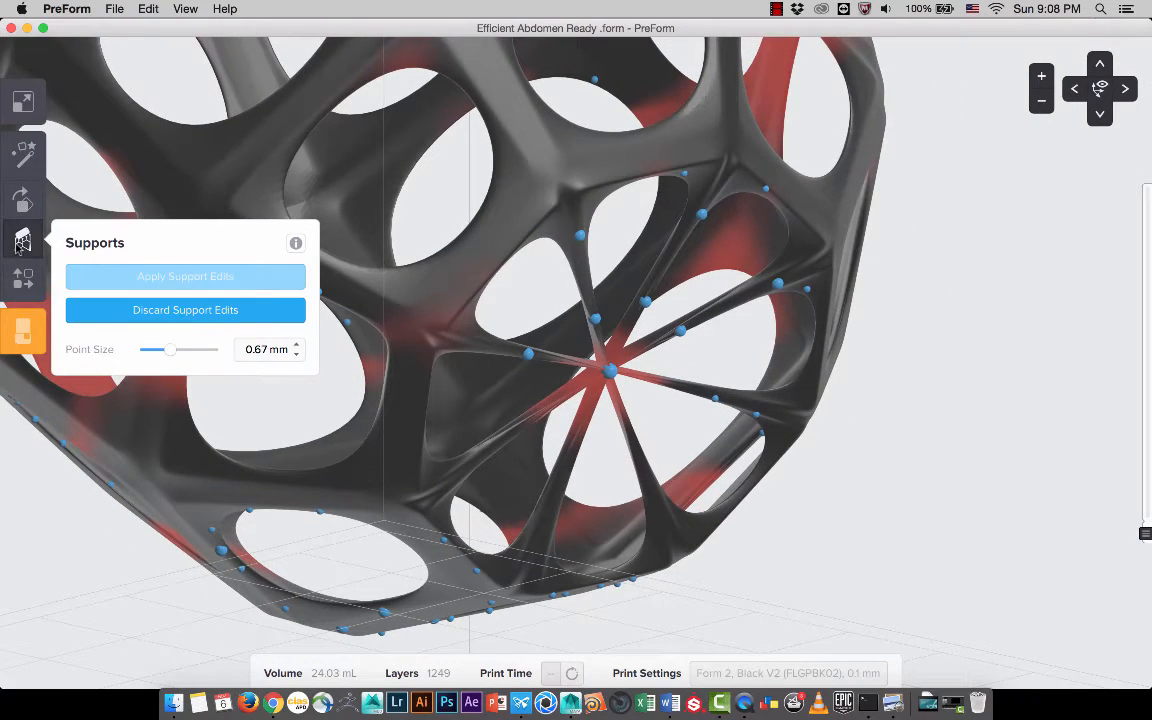
- Leave support editing for the abdomen and expand the advanced support settings
{"action": "left_click", "coordinate": [21, 243]}
{"action": "left_click", "coordinate": [21, 243]}
{"action": "left_click", "coordinate": [138, 312]}
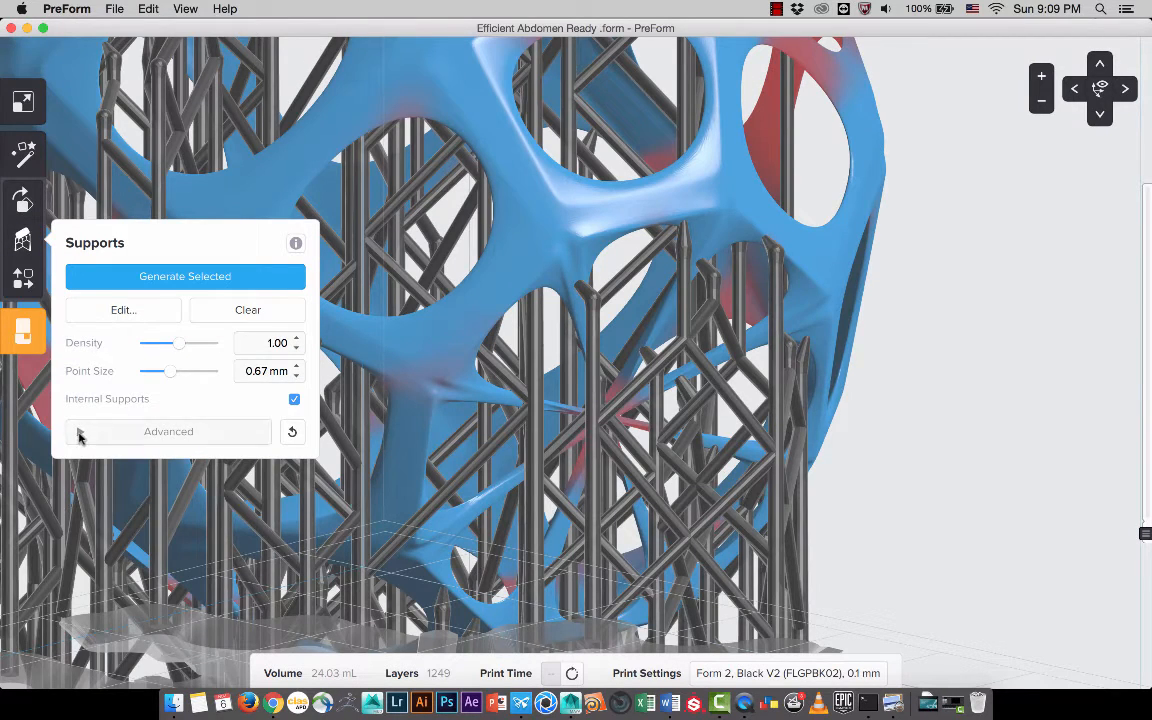
{"action": "left_click", "coordinate": [79, 434]}
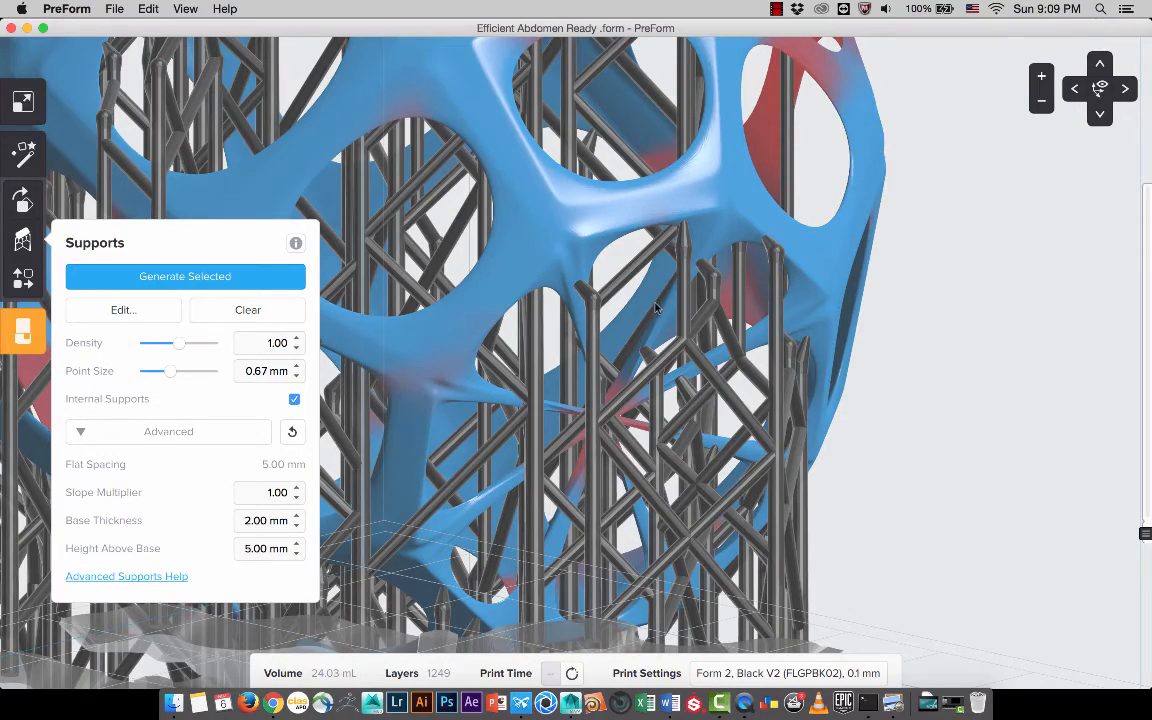
- Try other Slope Multiplier values, return it to 1.00, and set the Base Thickness to 1.80 mm
{"action": "middle_click_drag", "start_coordinate": [655, 308], "coordinate": [847, 473]}
{"action": "scroll", "coordinate": [649, 450], "scroll_direction": "down", "scroll_amount": 6}
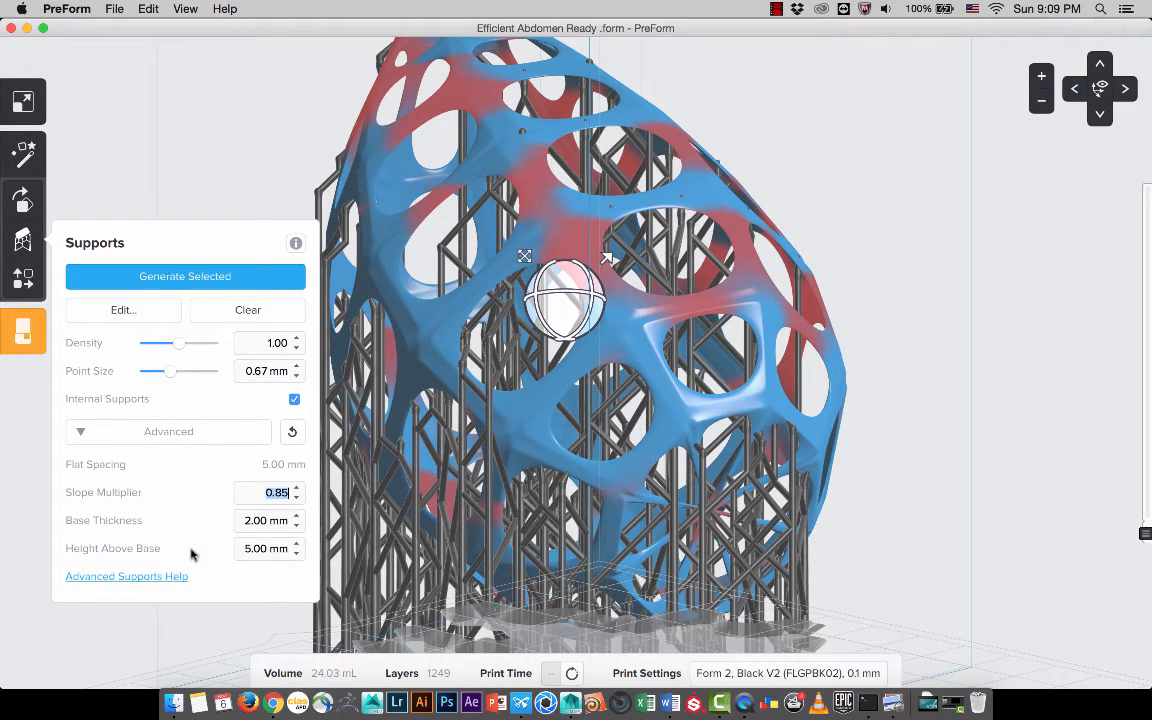
{"action": "left_click", "coordinate": [297, 488]}
{"action": "left_click", "coordinate": [297, 488]}
{"action": "left_click", "coordinate": [296, 500]}
{"action": "left_click", "coordinate": [297, 525]}
{"action": "right_click_drag", "start_coordinate": [555, 487], "coordinate": [470, 553]}
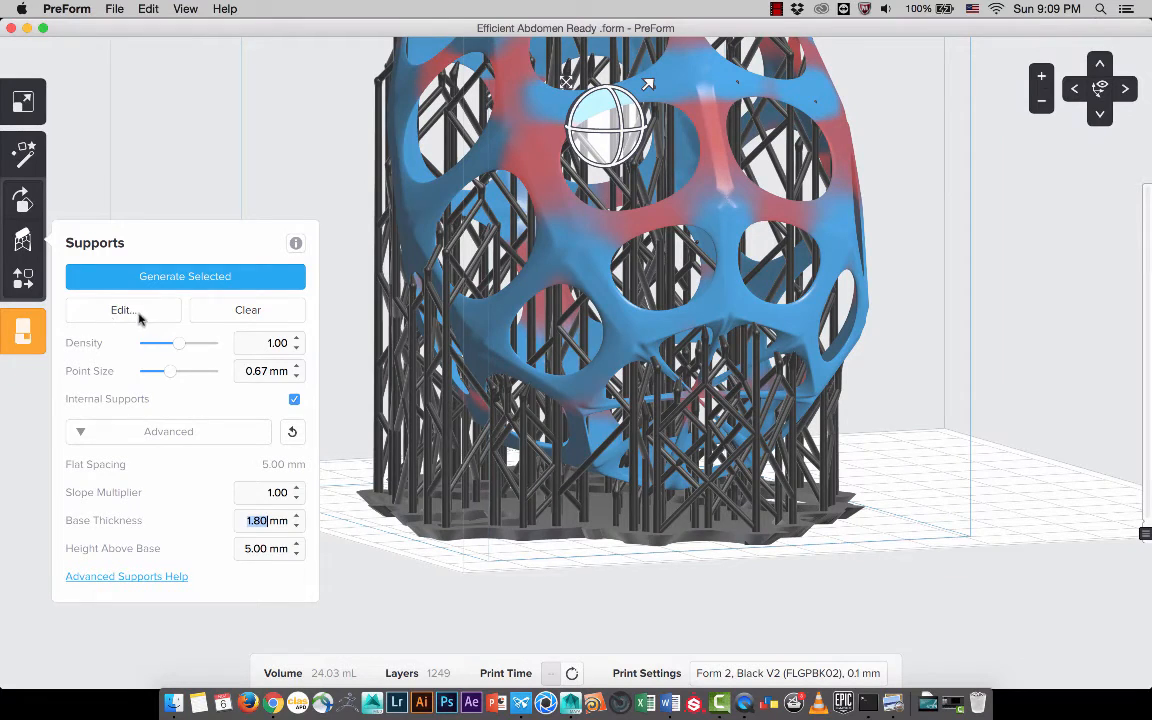
- Set the Slope Multiplier of the abdomen's supports to 3.00
{"action": "left_click", "coordinate": [272, 492]}
{"action": "left_click", "coordinate": [278, 489]}
{"action": "middle_click_drag", "start_coordinate": [401, 473], "coordinate": [413, 526]}
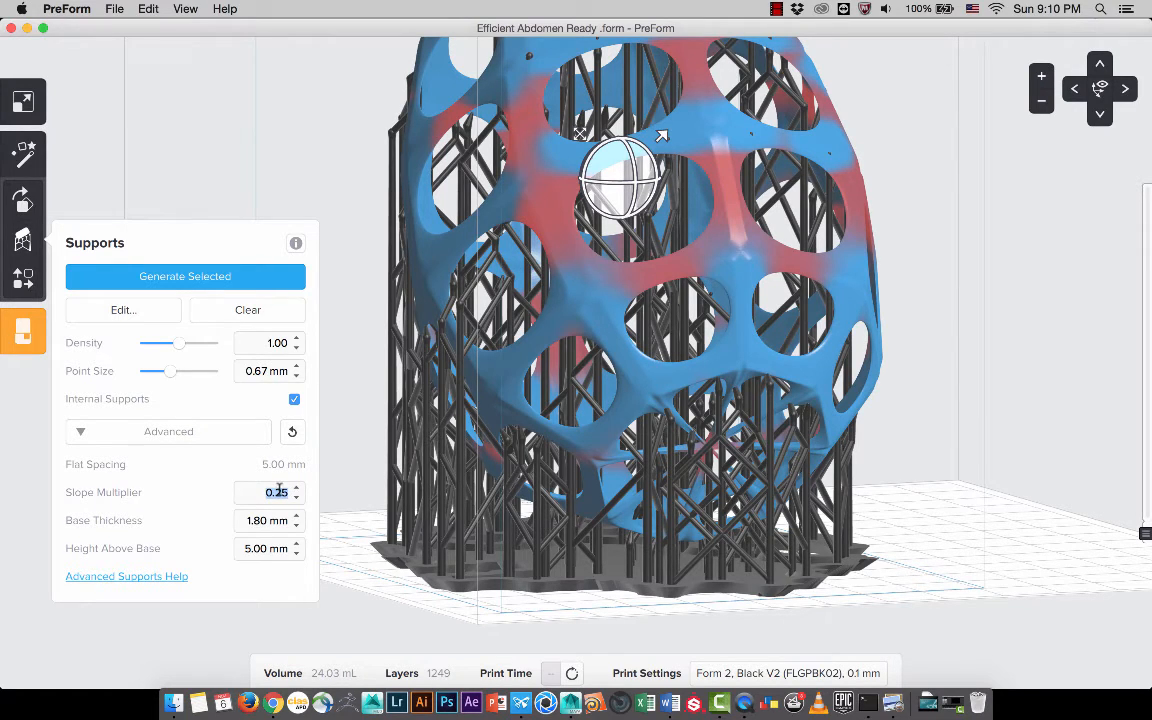
{"action": "type", "text": "3"}
{"action": "key", "text": "Return"}
- Examine the supports near the base and set the Base Thickness to 2.00 mm
{"action": "right_click_drag", "start_coordinate": [776, 236], "coordinate": [887, 356]}
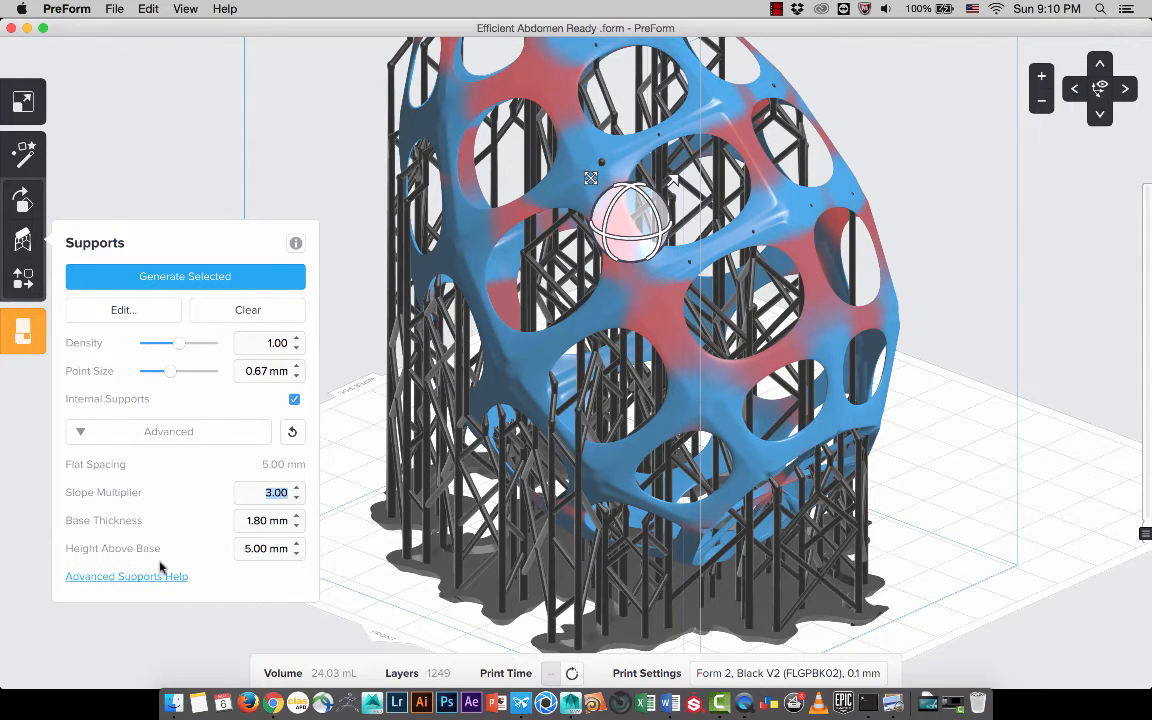
{"action": "right_click_drag", "start_coordinate": [472, 469], "coordinate": [362, 334]}
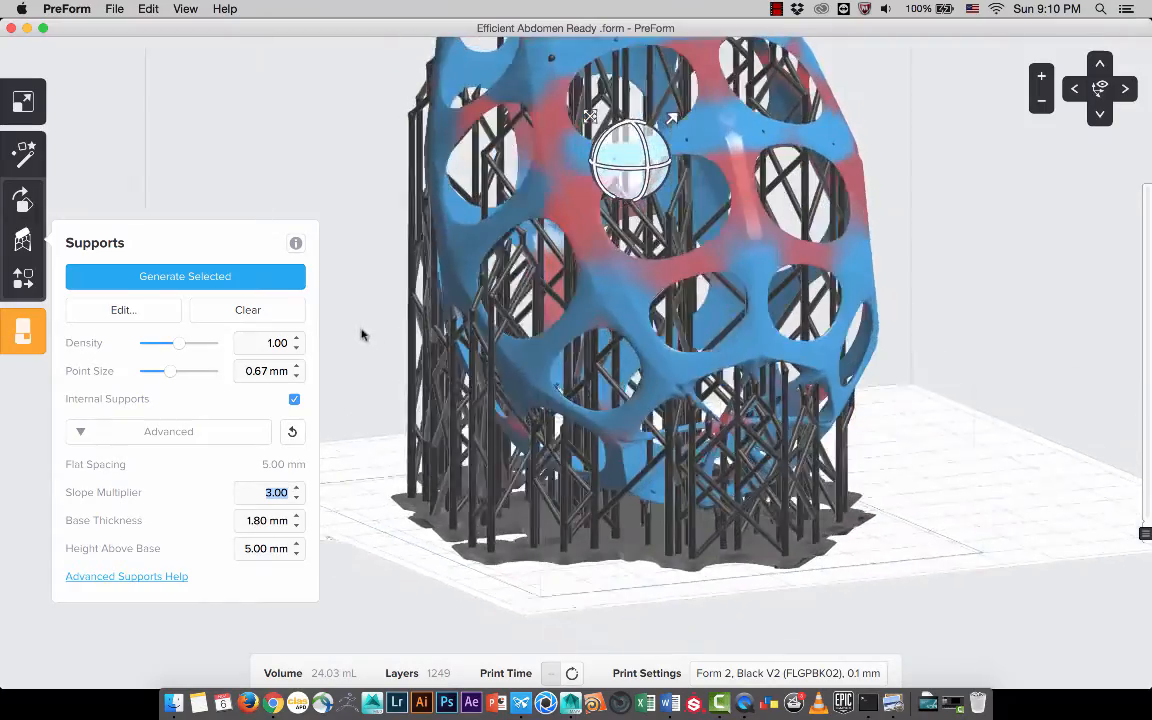
{"action": "scroll", "coordinate": [612, 458], "scroll_direction": "up", "scroll_amount": 5}
{"action": "right_click_drag", "start_coordinate": [675, 490], "coordinate": [722, 442]}
{"action": "scroll", "coordinate": [878, 517], "scroll_direction": "down", "scroll_amount": 5}
{"action": "left_click", "coordinate": [248, 521]}
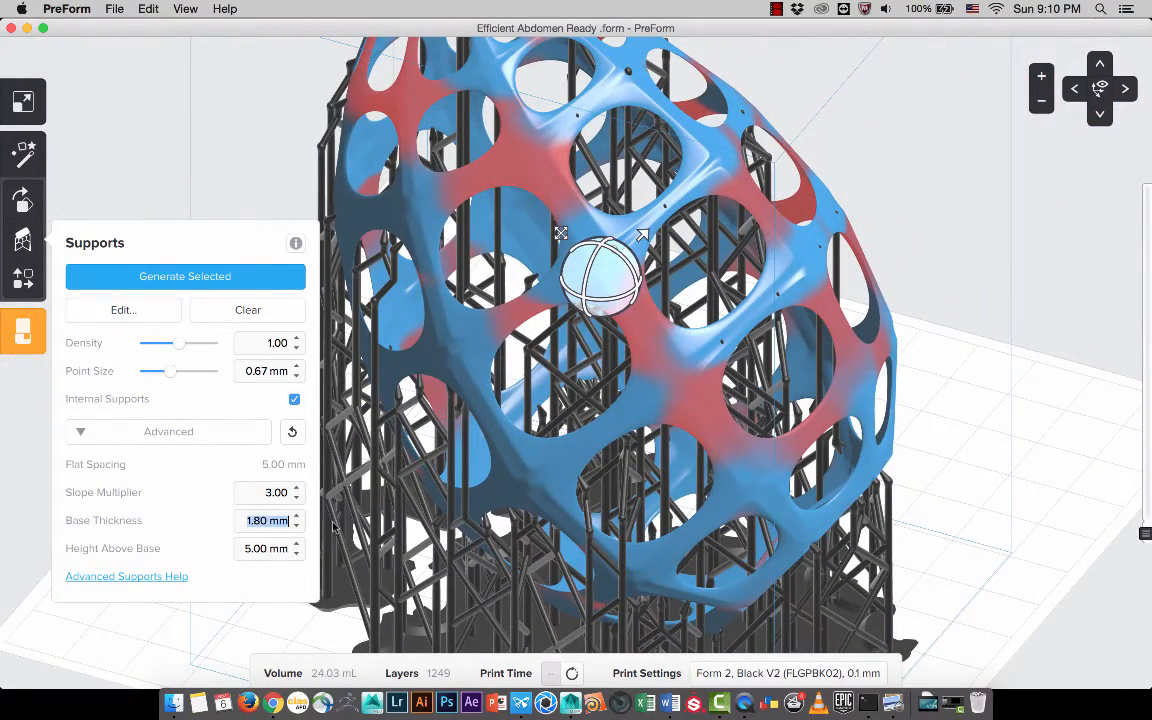
{"action": "type", "text": "2"}
{"action": "key", "text": "Return"}
- Inspect the supported abdomen from an angled view with the model deselected
{"action": "right_click_drag", "start_coordinate": [458, 492], "coordinate": [724, 566]}
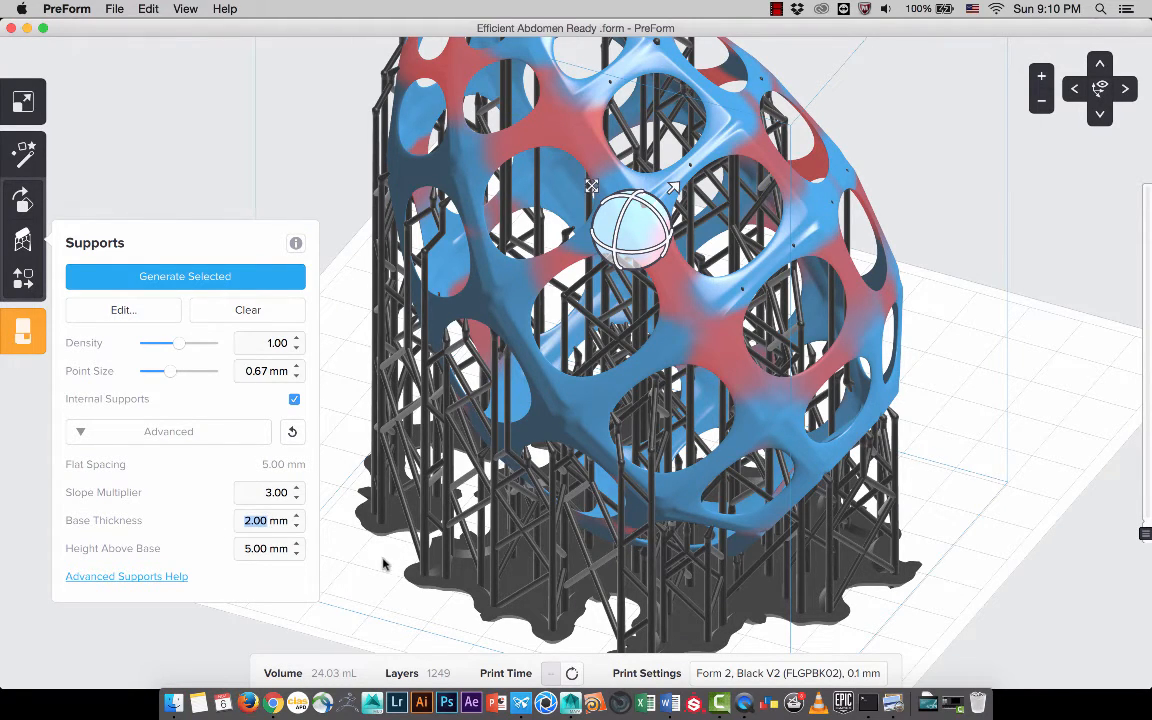
{"action": "right_click_drag", "start_coordinate": [781, 324], "coordinate": [892, 249]}
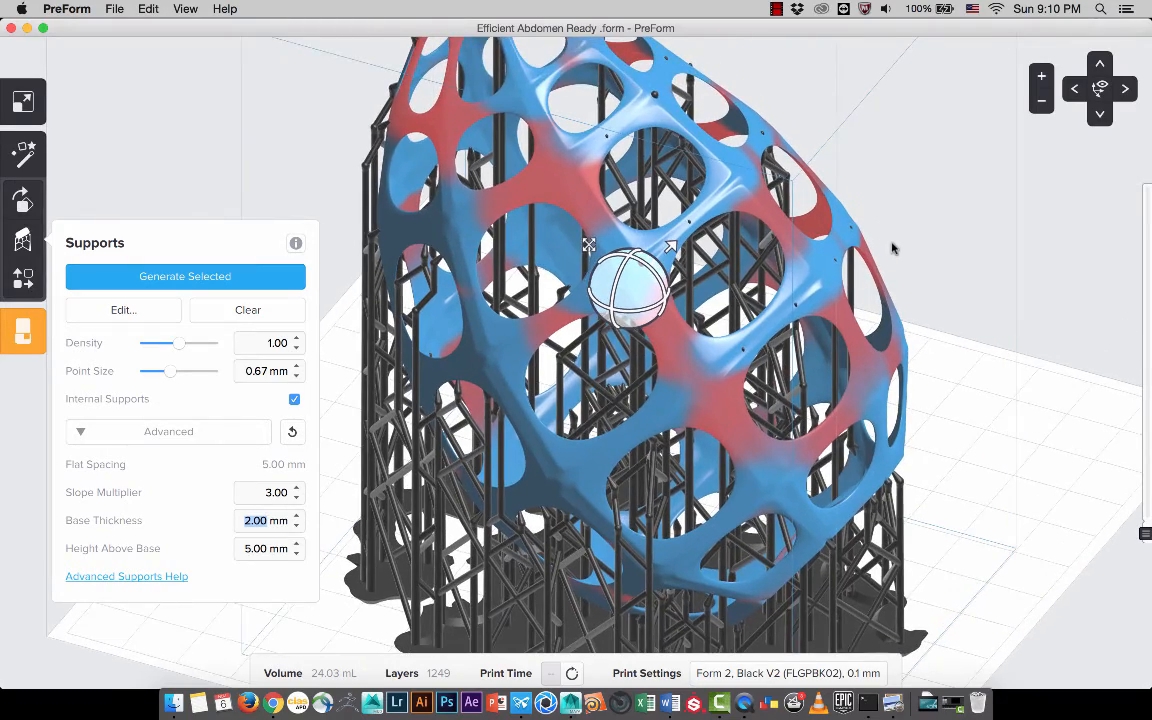
{"action": "middle_click_drag", "start_coordinate": [882, 260], "coordinate": [874, 292]}
{"action": "left_click", "coordinate": [868, 302]}
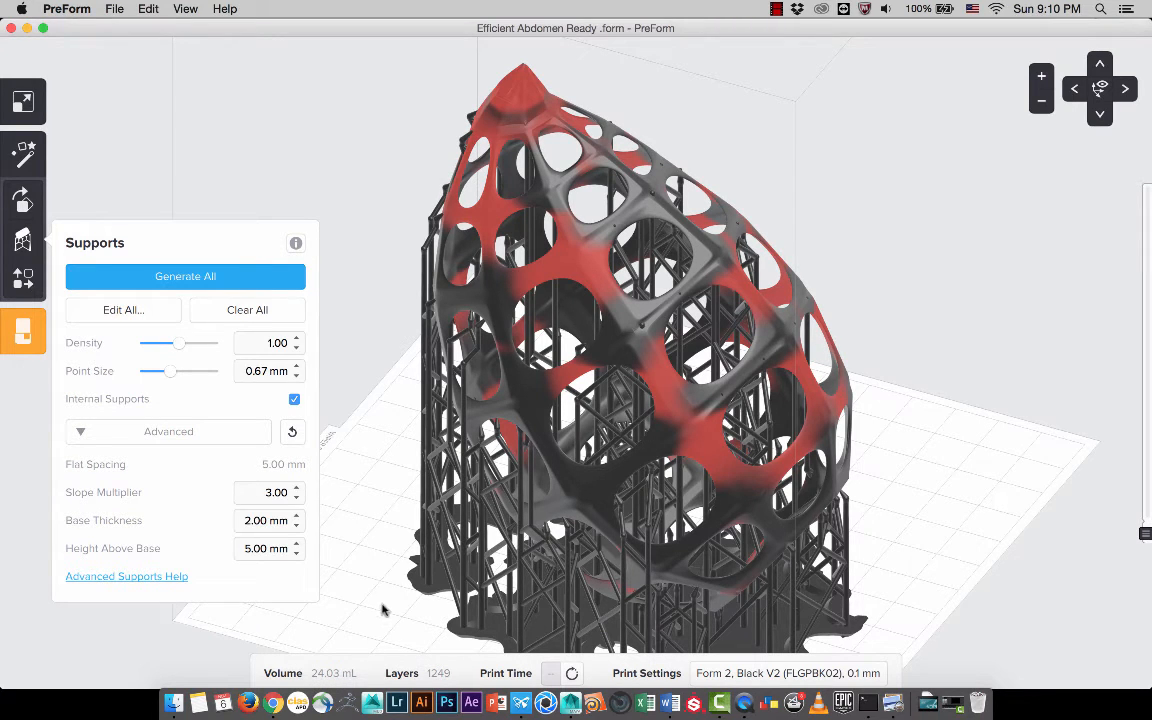
{"action": "left_click", "coordinate": [588, 250]}
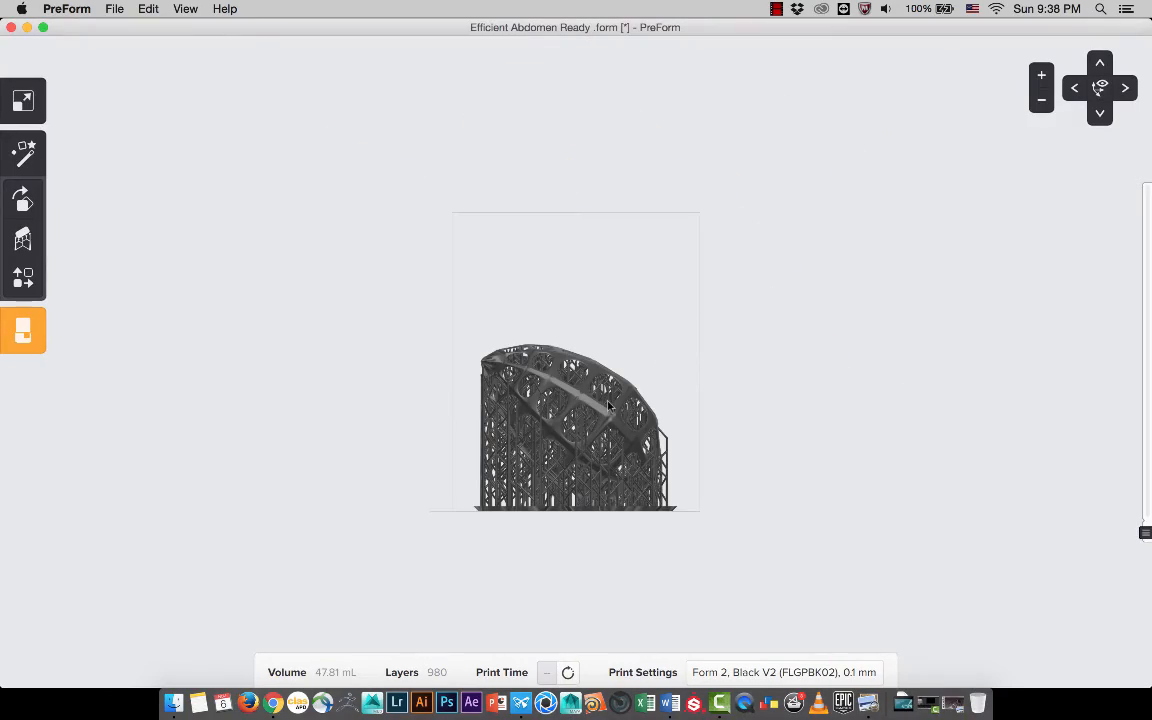
- Select the reclined abdomen lattice, inspect its dense supports from an angled view, and deselect it
{"action": "left_click", "coordinate": [602, 412]}
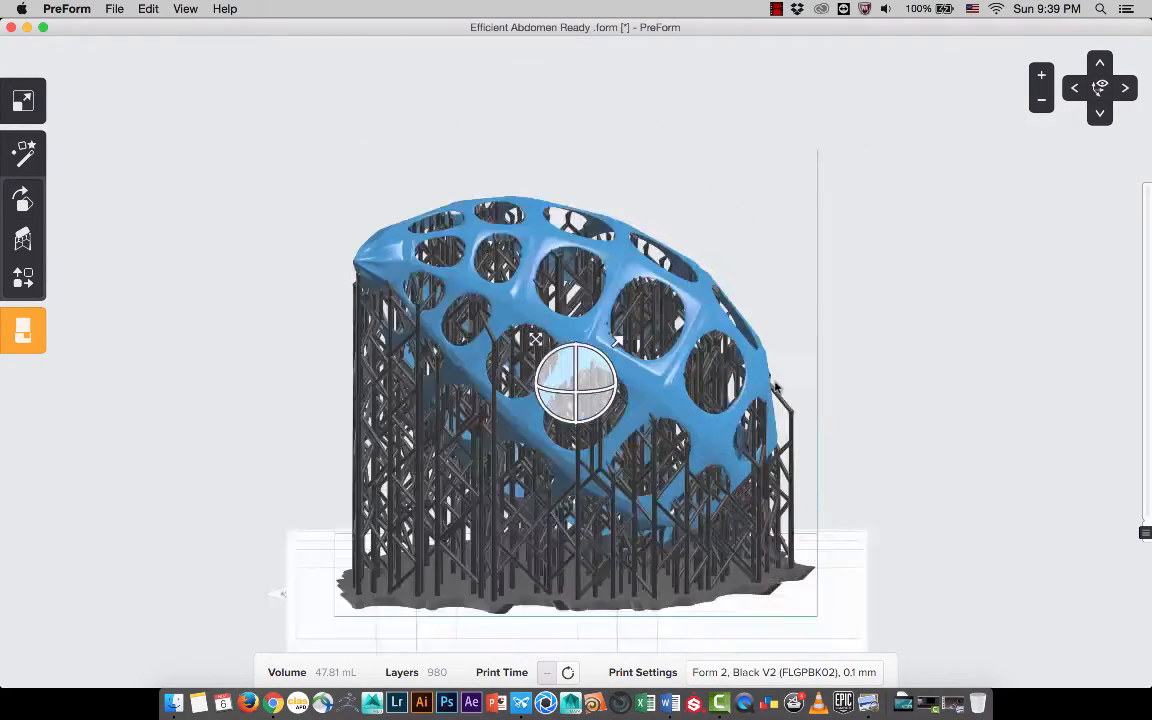
{"action": "right_click_drag", "start_coordinate": [874, 363], "coordinate": [520, 320]}
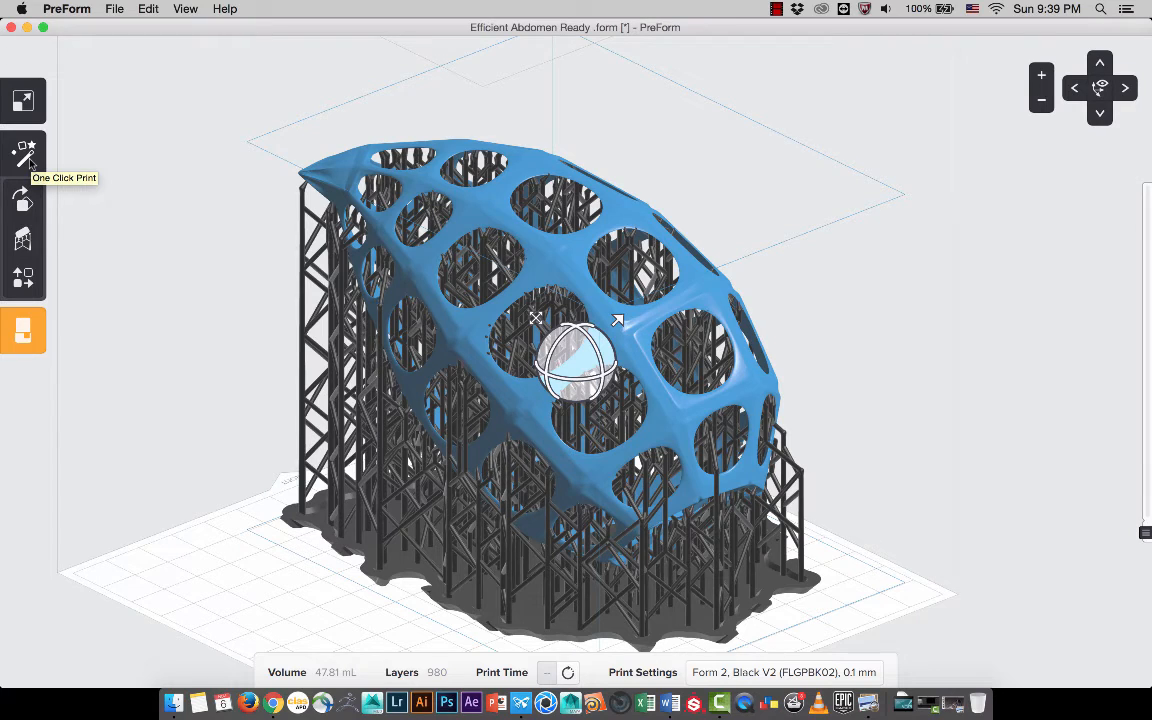
{"action": "left_click", "coordinate": [745, 185]}
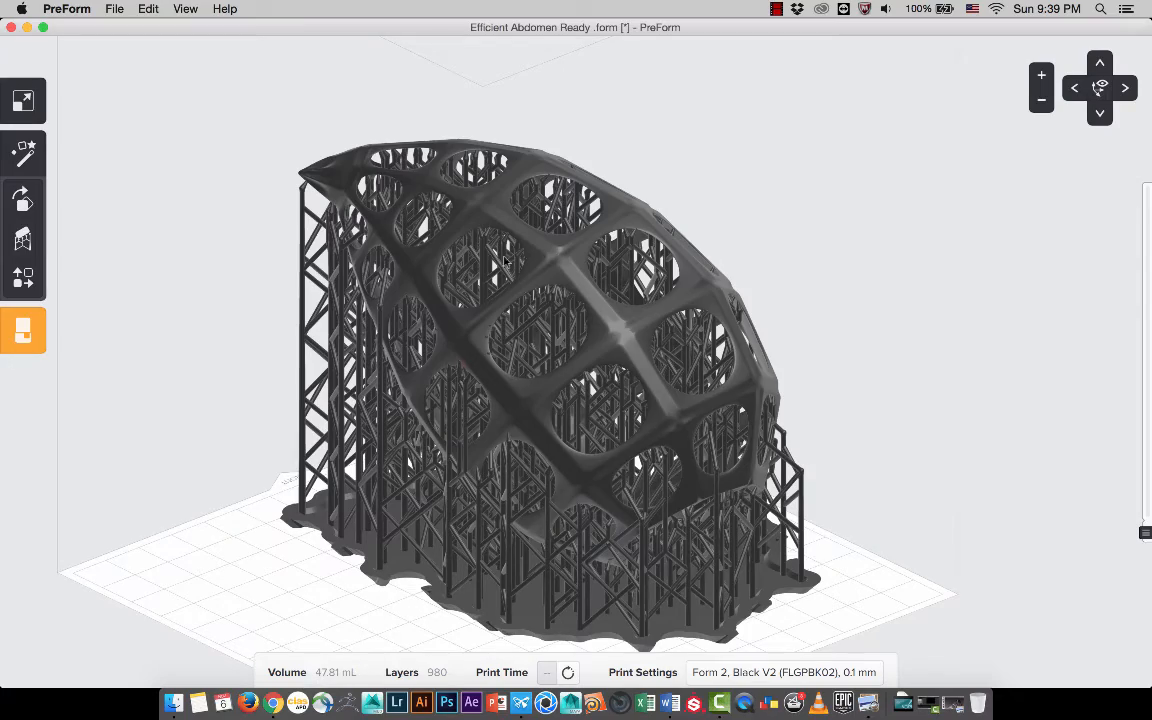
{"action": "left_click", "coordinate": [565, 257]}
{"action": "mouse_move", "coordinate": [823, 290]}
{"action": "right_mouse_down"}
{"action": "mouse_move", "coordinate": [399, 268]}
{"action": "mouse_move", "coordinate": [825, 268]}
{"action": "right_mouse_up"}
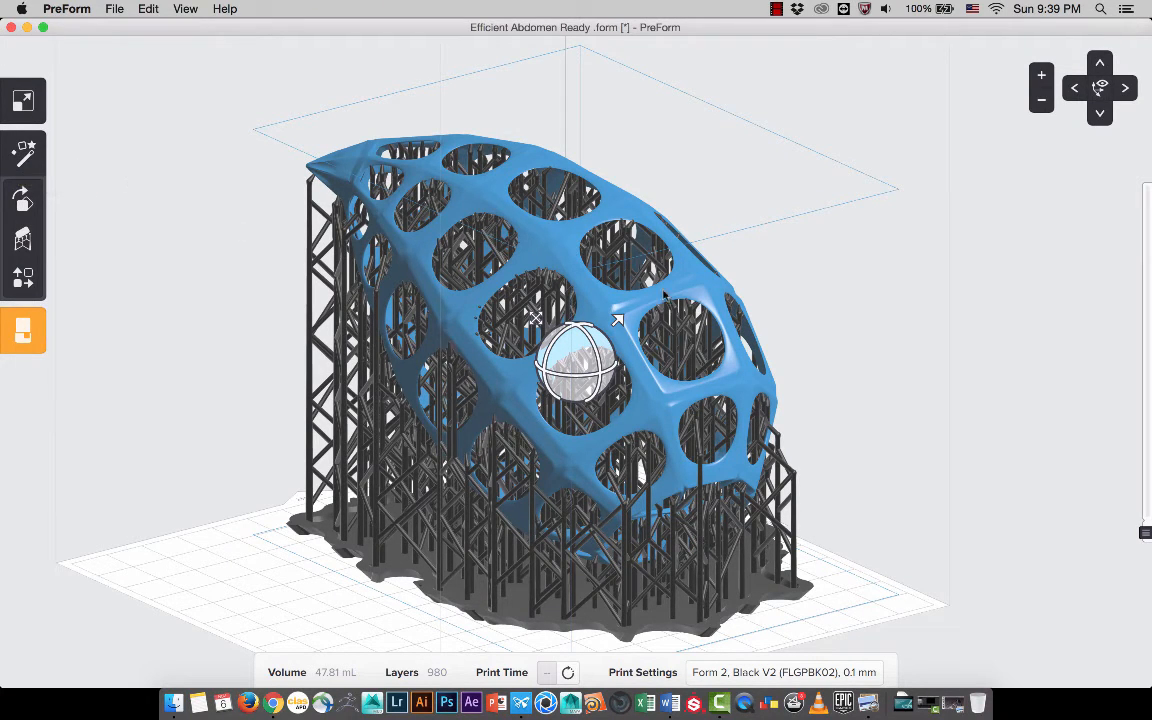
{"action": "left_click", "coordinate": [808, 253]}
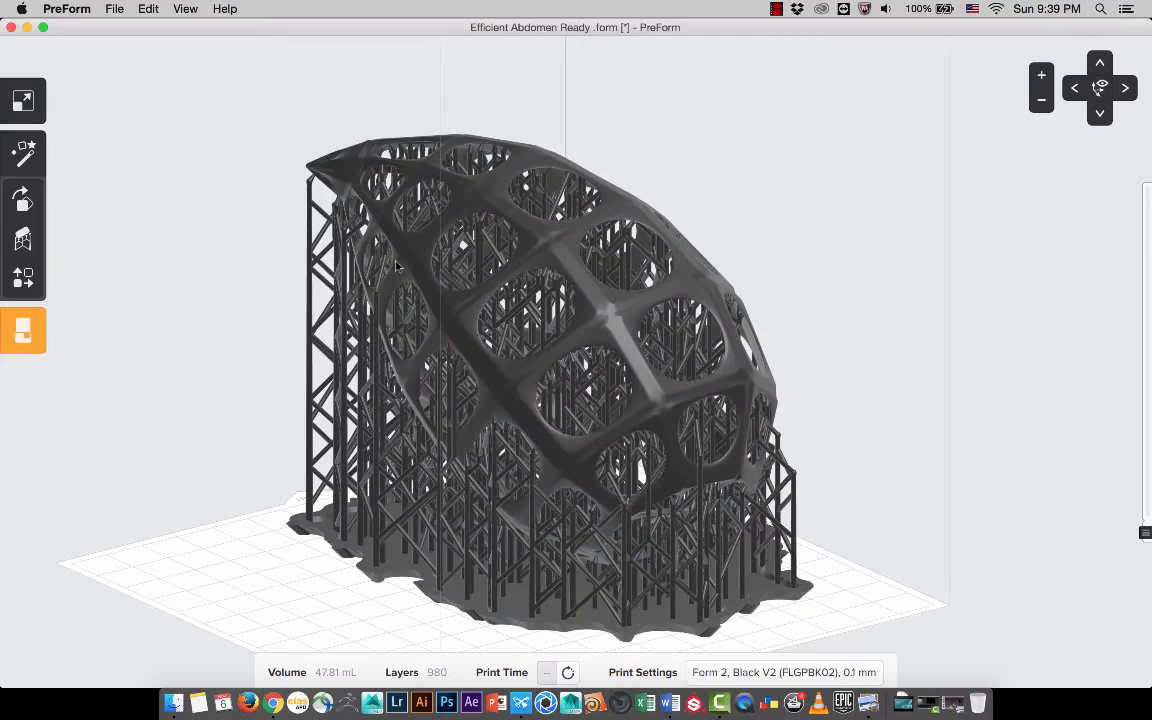
- Examine the reclined abdomen's lattice and supports up close for red-shaded areas
{"action": "right_click_drag", "start_coordinate": [396, 265], "coordinate": [526, 407]}
{"action": "right_click_drag", "start_coordinate": [595, 306], "coordinate": [447, 250]}
{"action": "scroll", "coordinate": [447, 250], "scroll_direction": "up", "scroll_amount": 5}
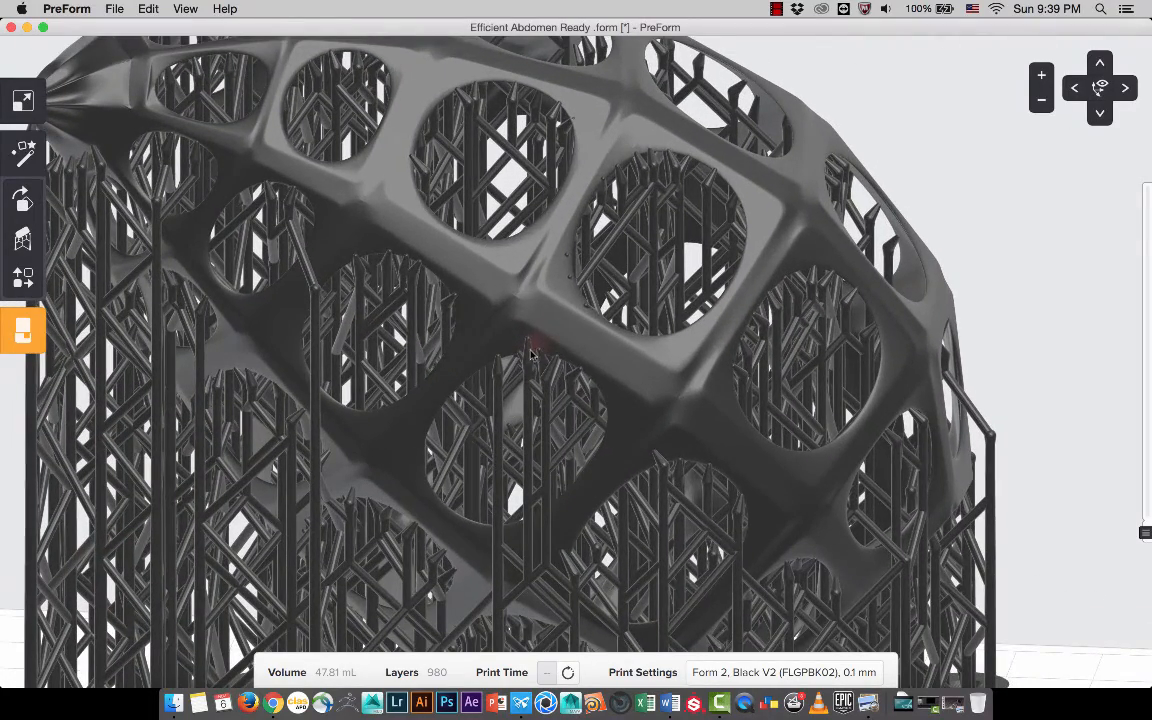
{"action": "scroll", "coordinate": [631, 351], "scroll_direction": "down", "scroll_amount": 6}
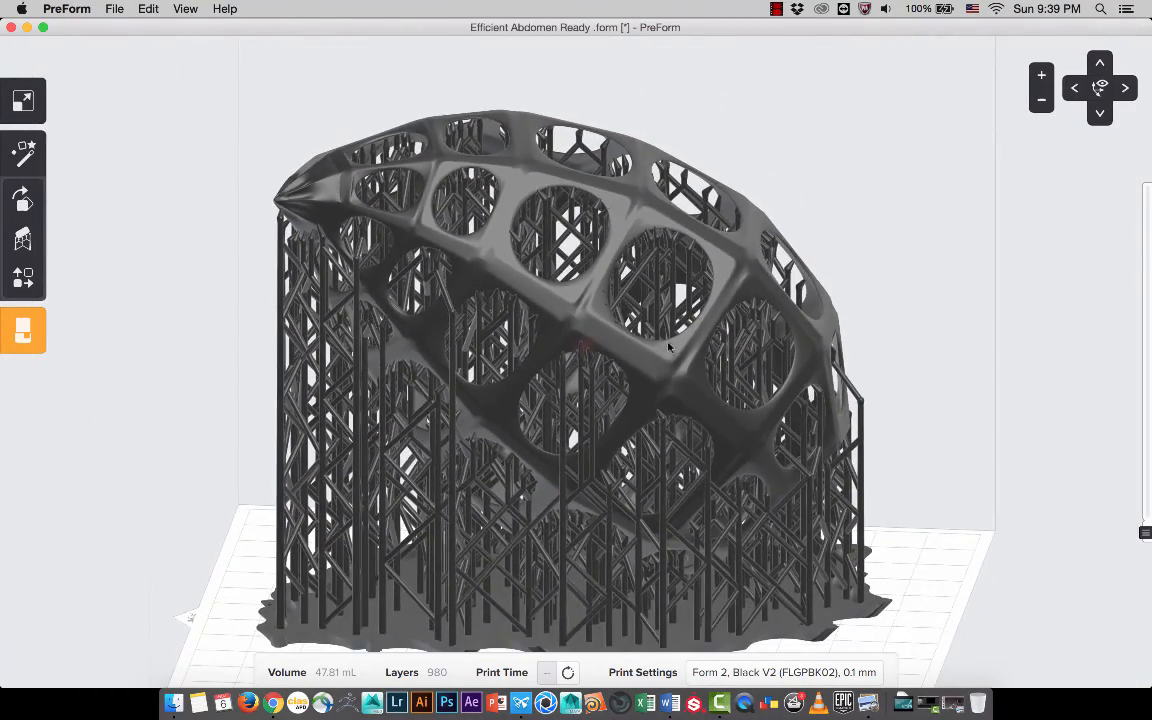
{"action": "right_click_drag", "start_coordinate": [669, 346], "coordinate": [729, 282]}
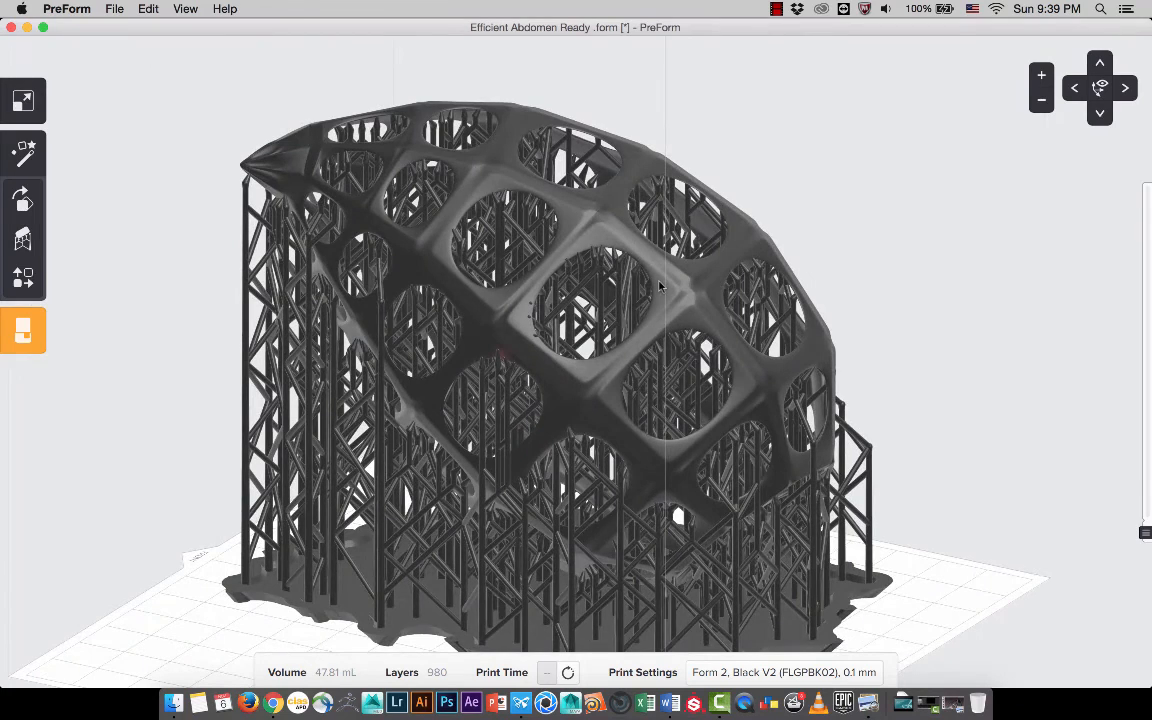
- Open the Efficient Abdomen Ready .form job from the PRINTED folder without saving the current job
{"action": "key", "text": "super+o"}
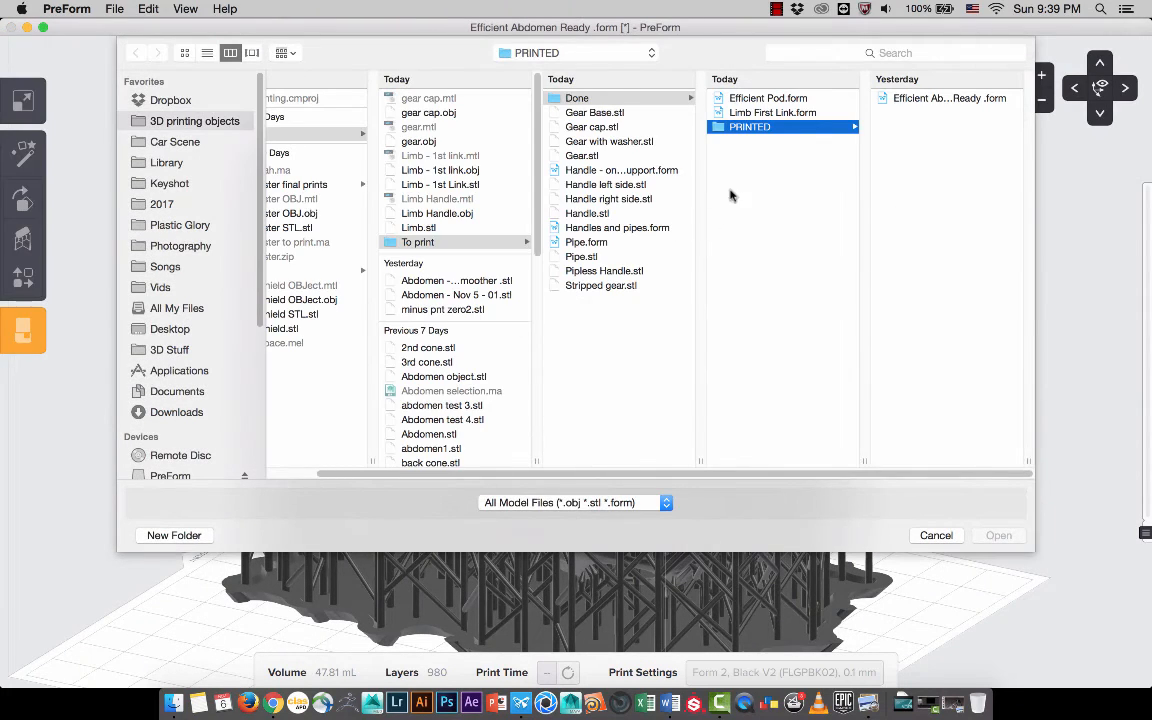
{"action": "double_click", "coordinate": [892, 102]}
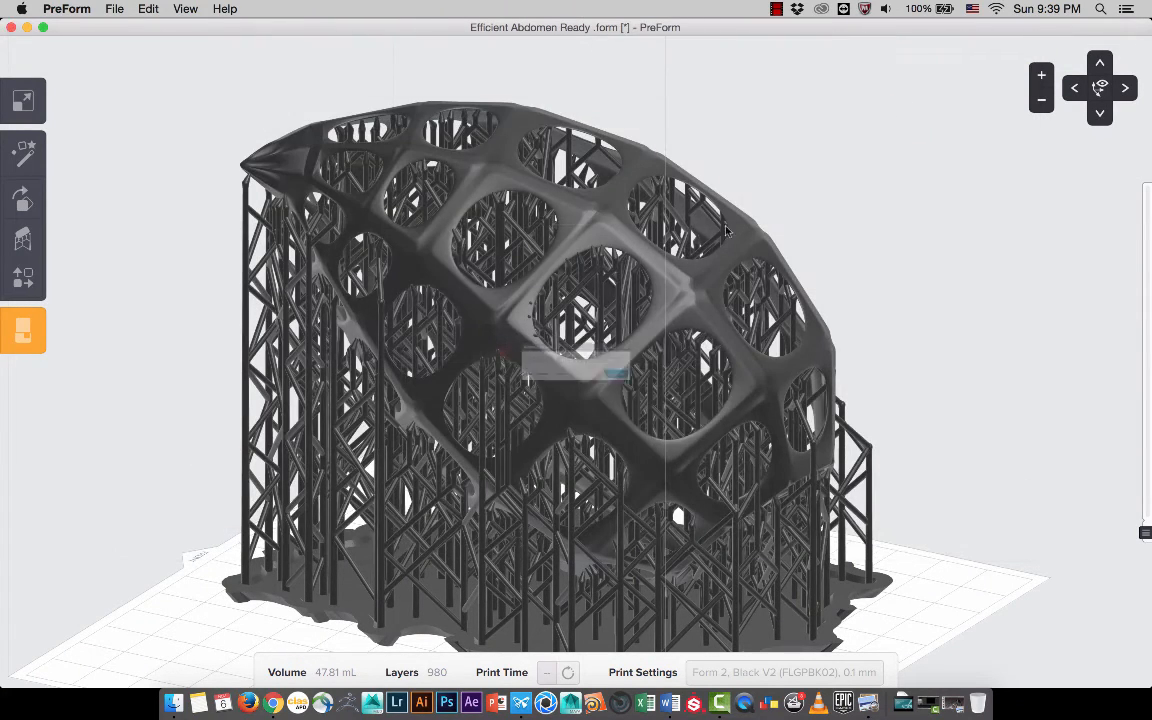
{"action": "left_click", "coordinate": [470, 402]}
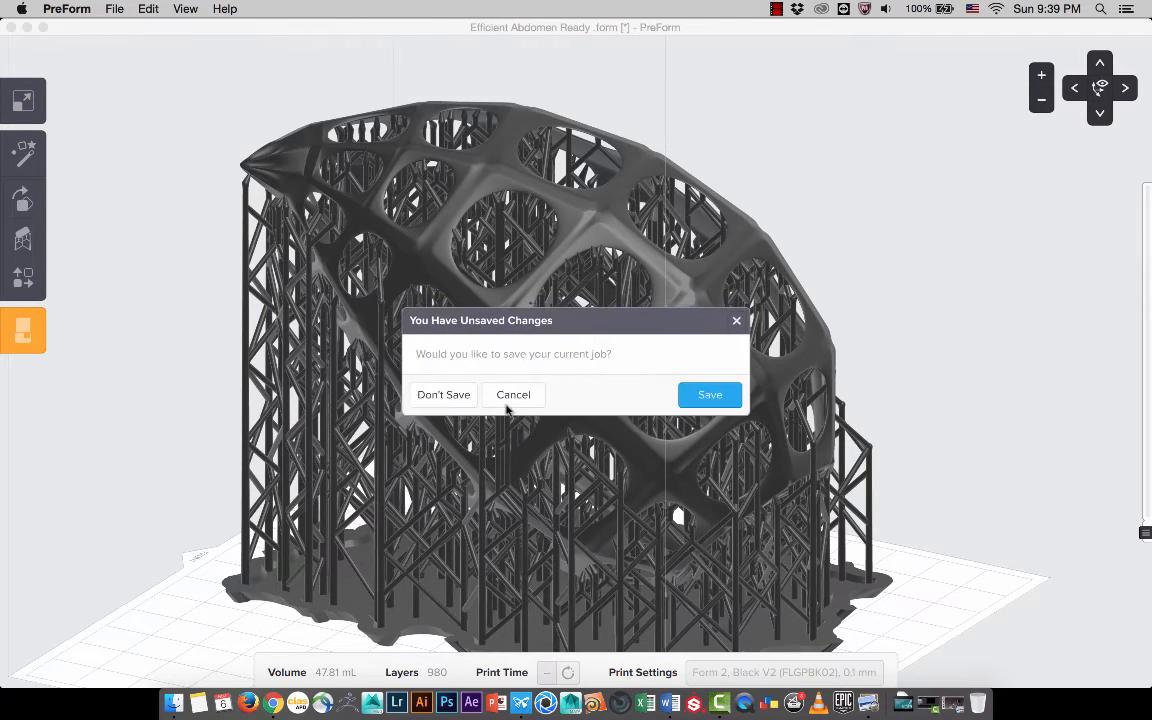
{"action": "left_click", "coordinate": [450, 395]}
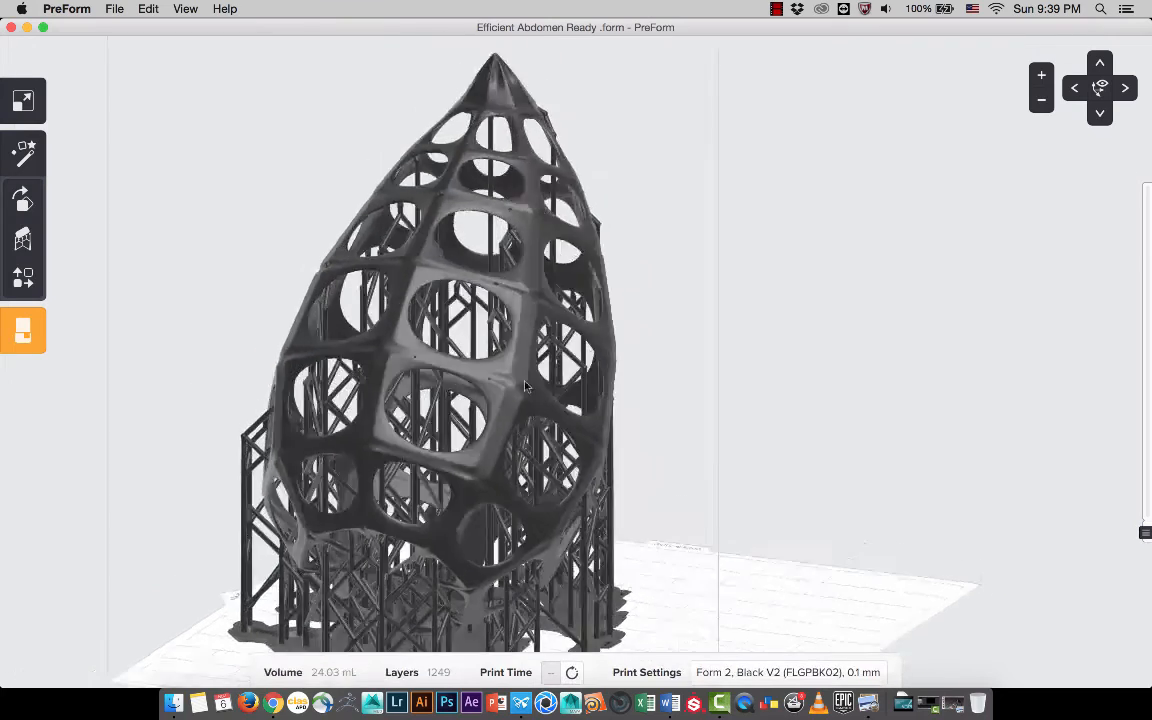
- Inspect the upright abdomen and its supports from the front and from an angled view
{"action": "left_click", "coordinate": [528, 403]}
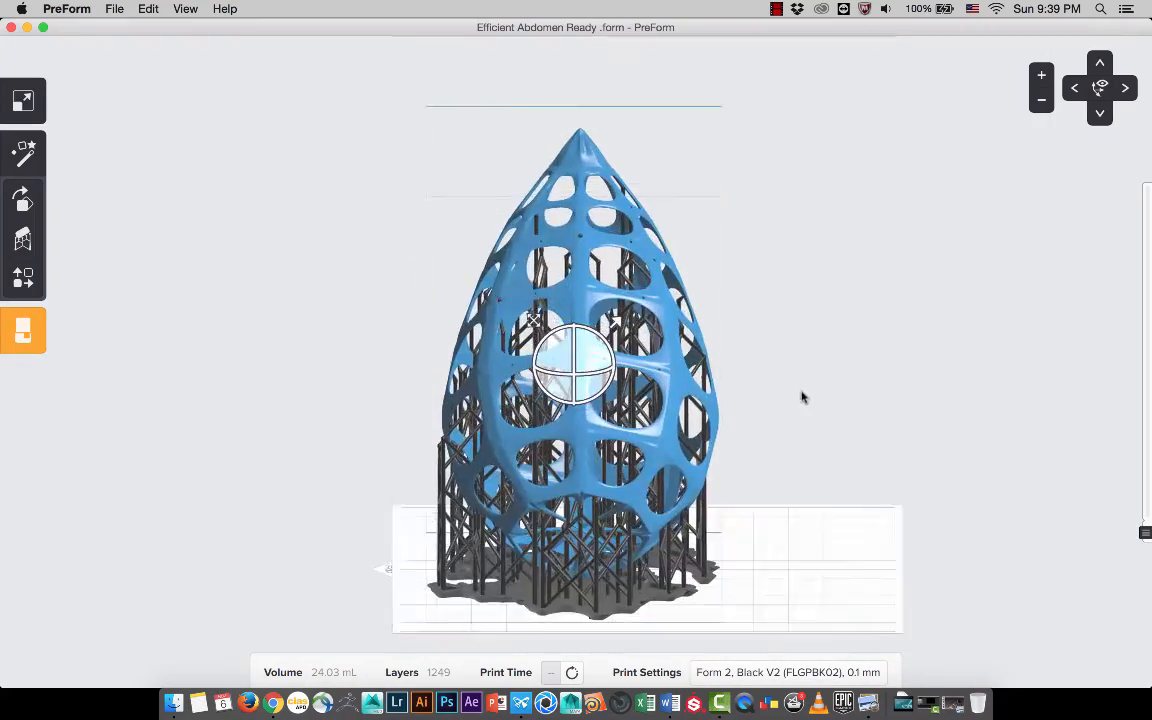
{"action": "left_click_drag", "start_coordinate": [379, 431], "coordinate": [561, 436]}
{"action": "scroll", "coordinate": [562, 437], "scroll_direction": "up", "scroll_amount": 2}
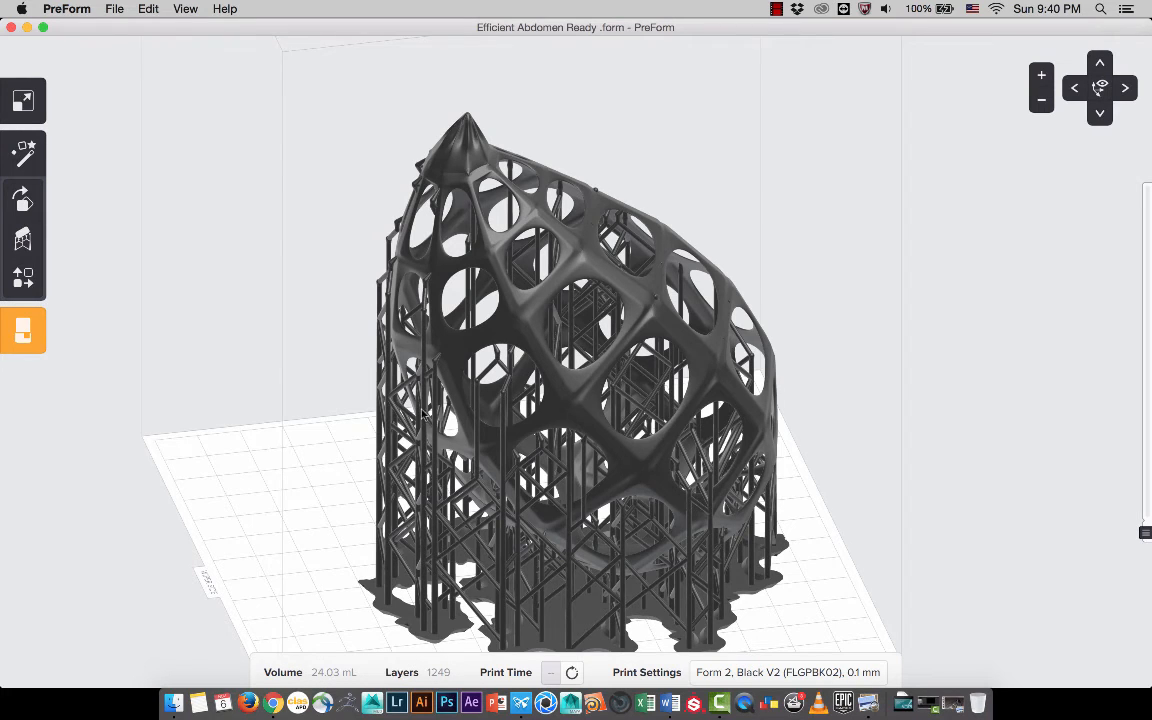
{"action": "middle_click_drag", "start_coordinate": [422, 414], "coordinate": [457, 394]}
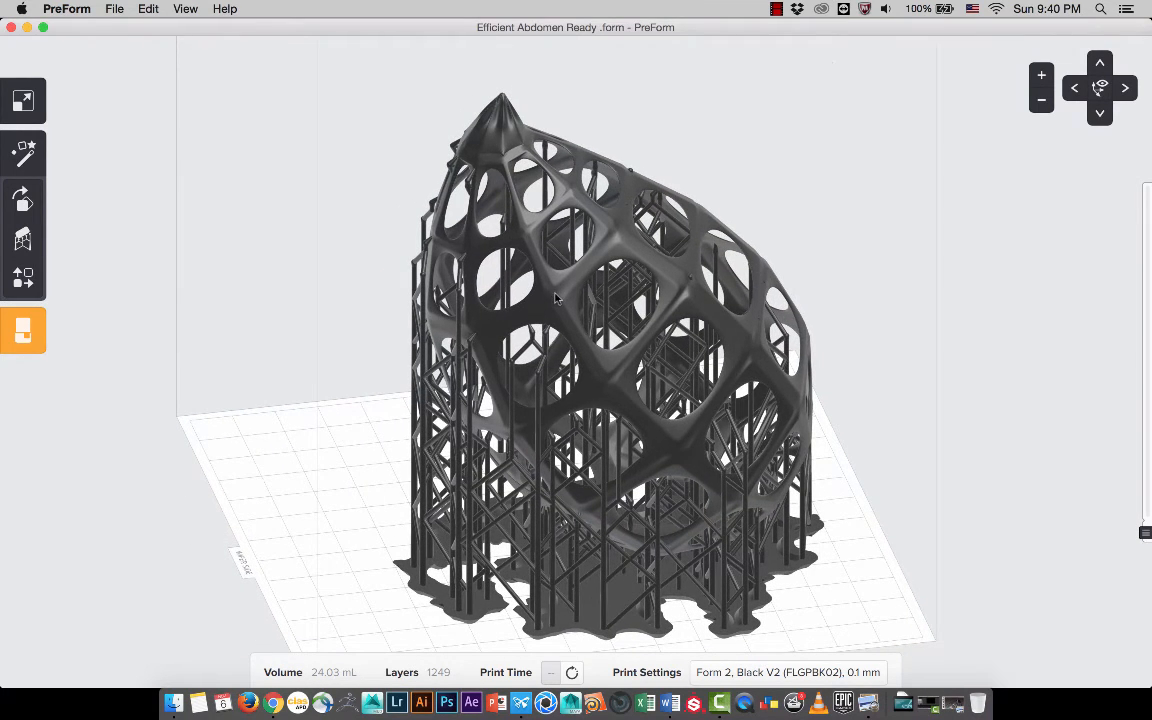
- Switch to Finder and open IMG_2677, IMG_2689, IMG_2690, IMG_2694, IMG_2695 and IMG_2697 JPGs together from the 3D Printing folder
{"action": "left_click", "coordinate": [162, 688]}
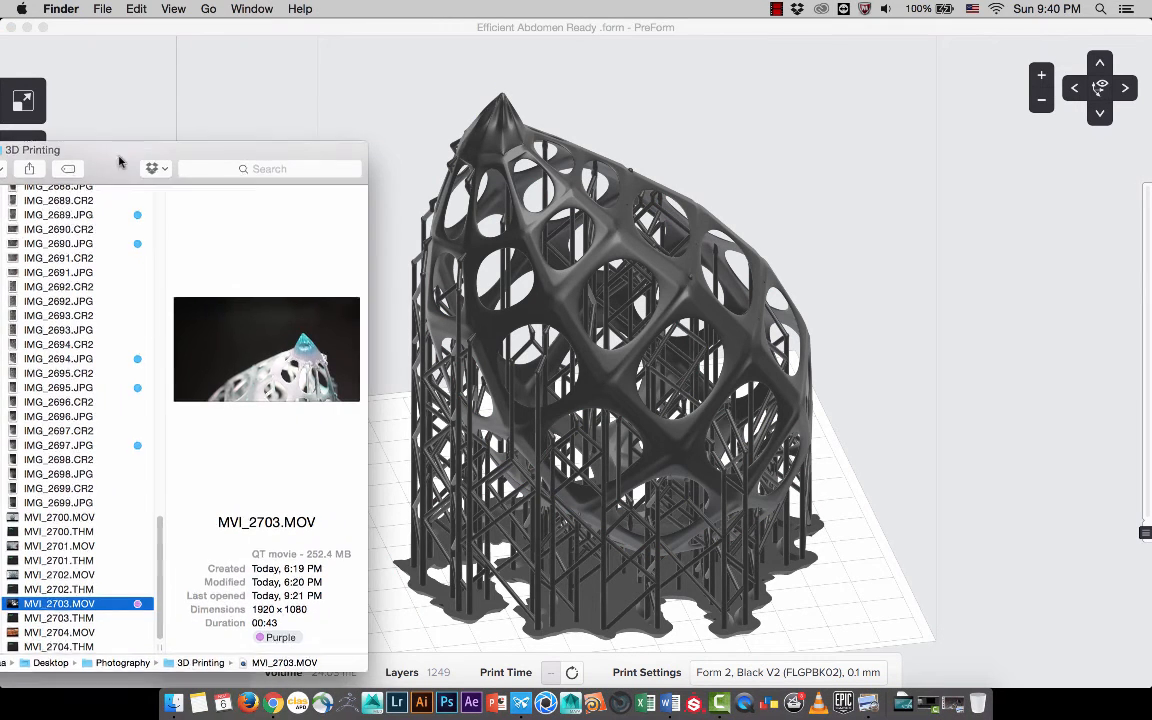
{"action": "left_click", "coordinate": [150, 403]}
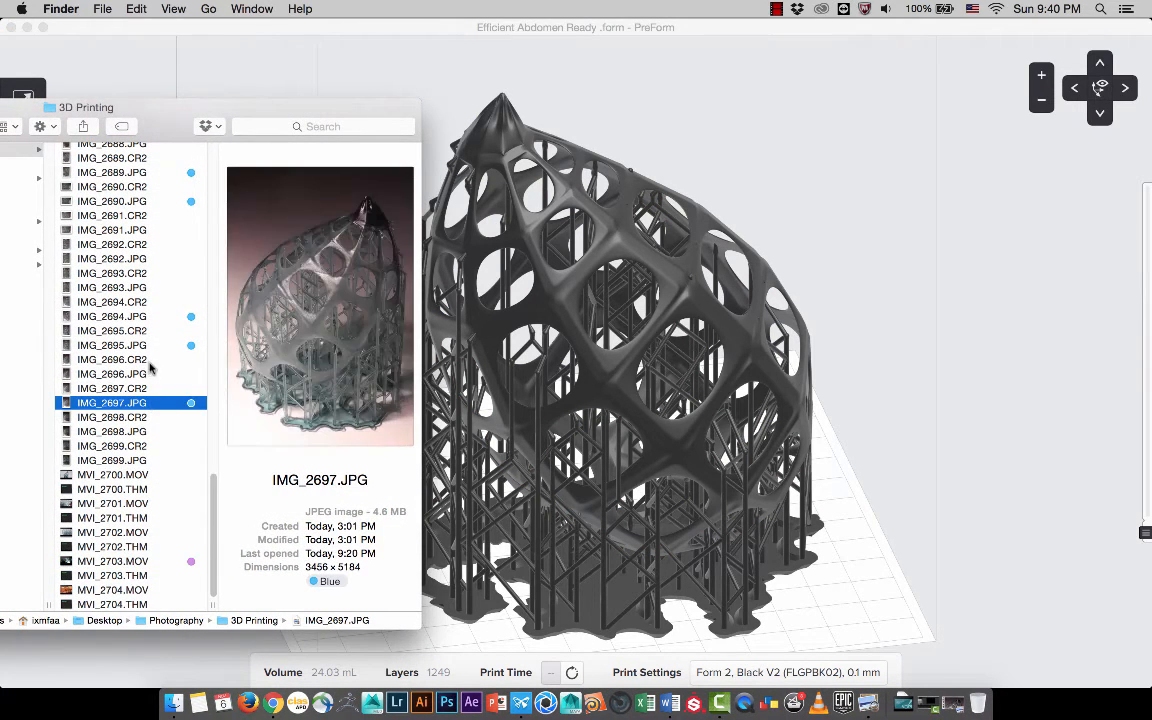
{"action": "left_click", "coordinate": [140, 345], "text": "super"}
{"action": "left_click", "coordinate": [138, 316], "text": "super"}
{"action": "left_click", "coordinate": [128, 186], "text": "super"}
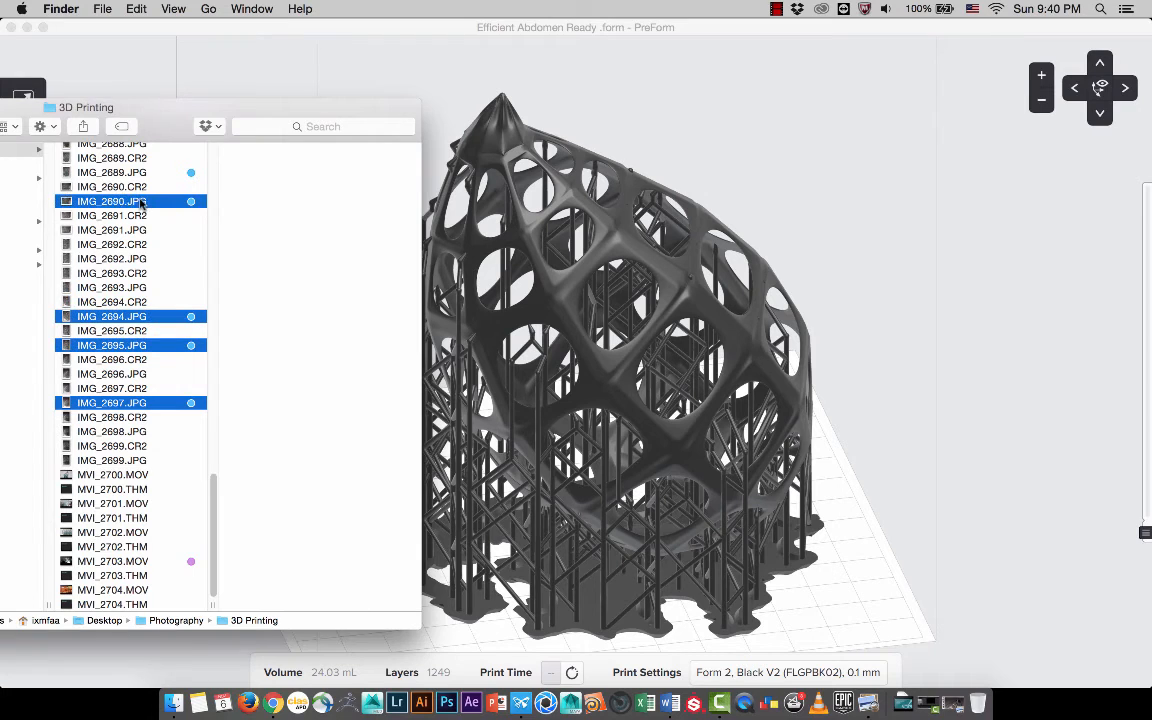
{"action": "left_click", "coordinate": [125, 159], "text": "super"}
{"action": "scroll", "coordinate": [150, 300], "scroll_direction": "up", "scroll_amount": 10}
{"action": "scroll", "coordinate": [161, 334], "scroll_direction": "down", "scroll_amount": 10}
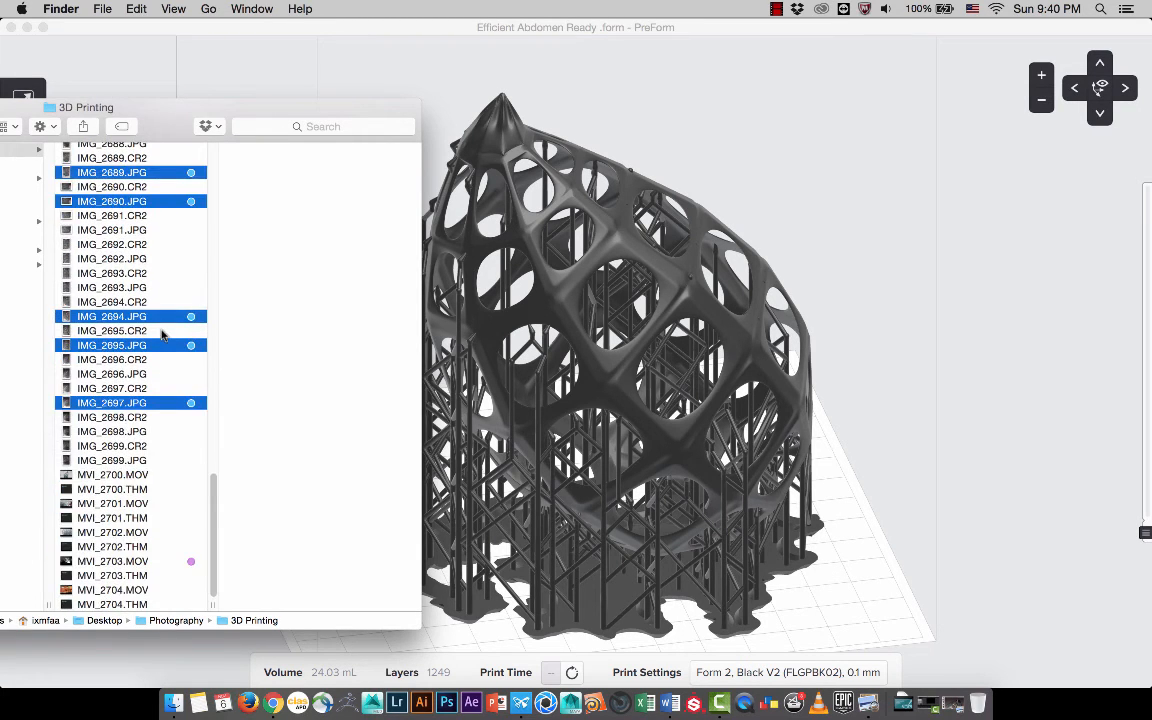
{"action": "scroll", "coordinate": [170, 260], "scroll_direction": "up", "scroll_amount": 8}
{"action": "left_click", "coordinate": [145, 396], "text": "super"}
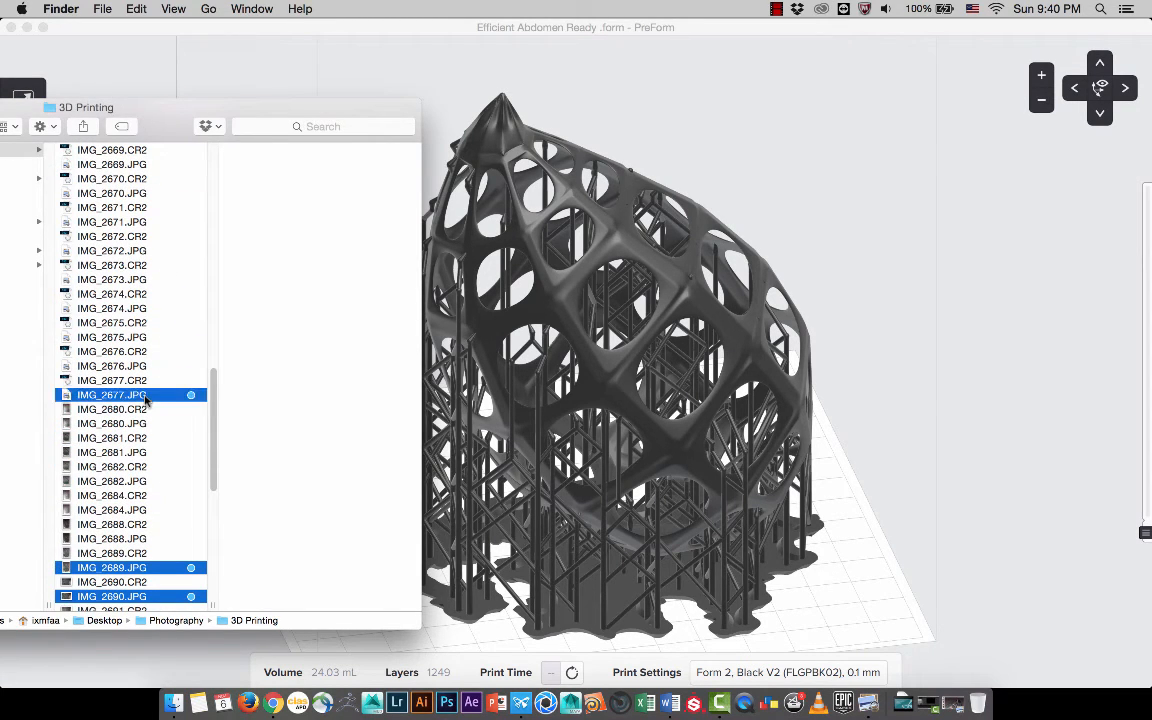
{"action": "double_click", "coordinate": [137, 396]}
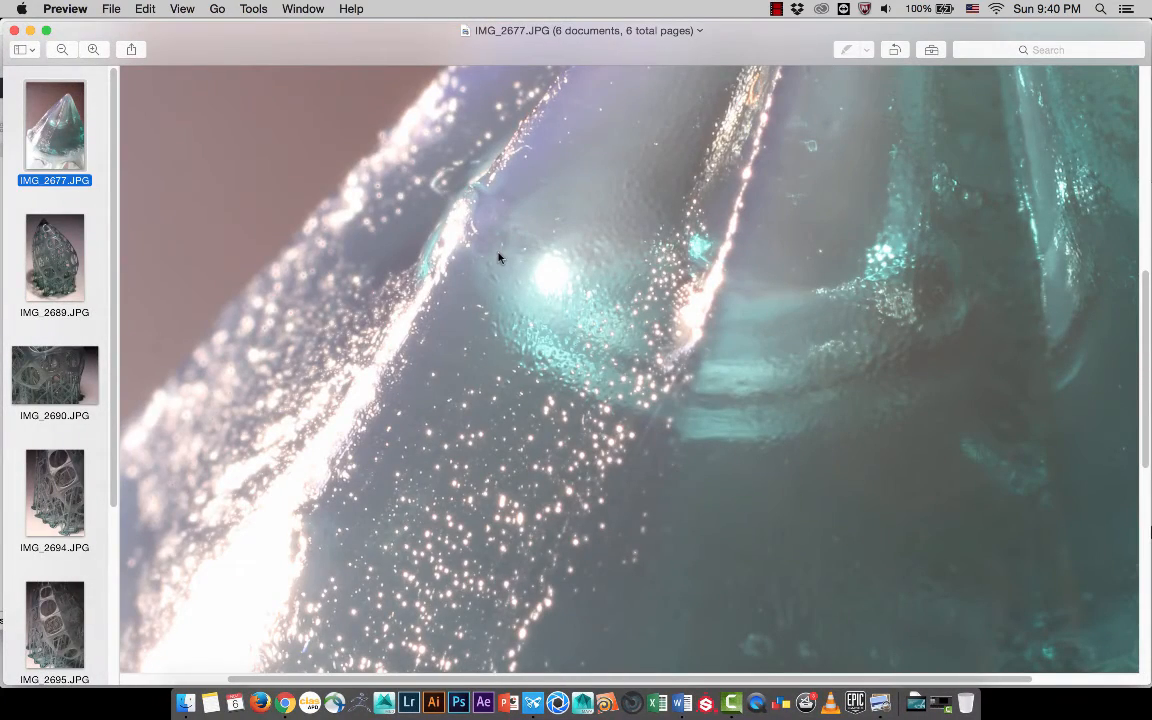
- Compare the close-up of the print's tip in IMG_2677.JPG with the whole supported print in IMG_2689.JPG
{"action": "scroll", "coordinate": [494, 268], "scroll_direction": "down", "scroll_amount": 8}
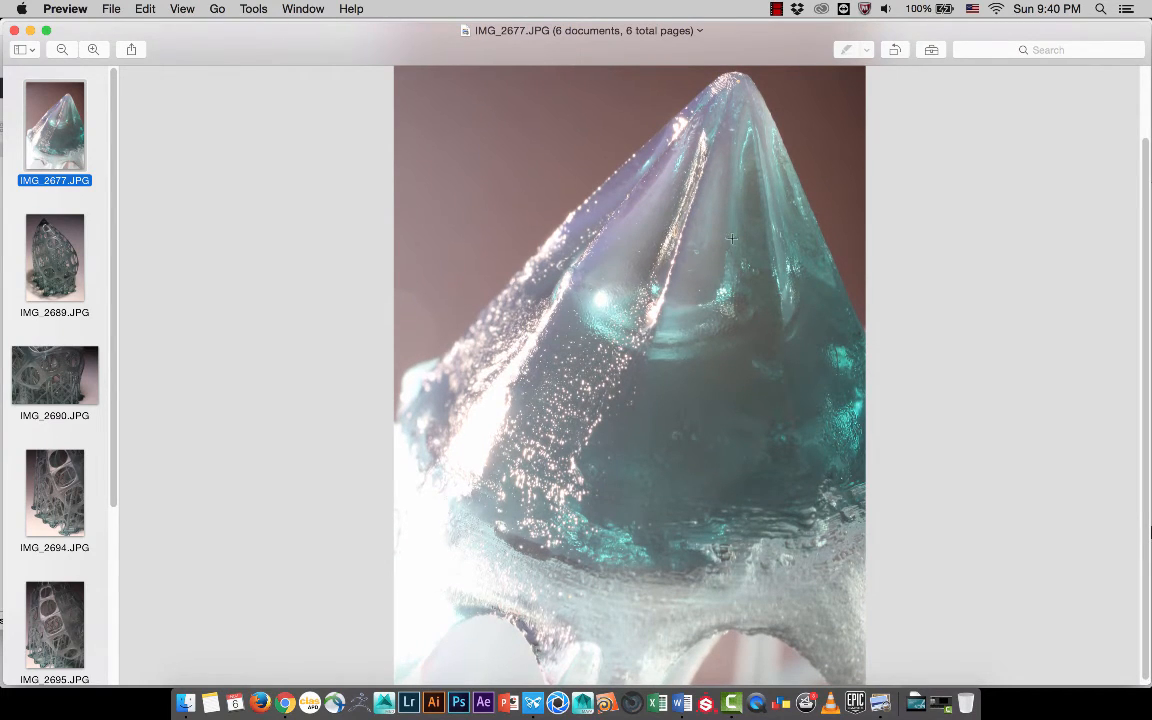
{"action": "left_click", "coordinate": [41, 246]}
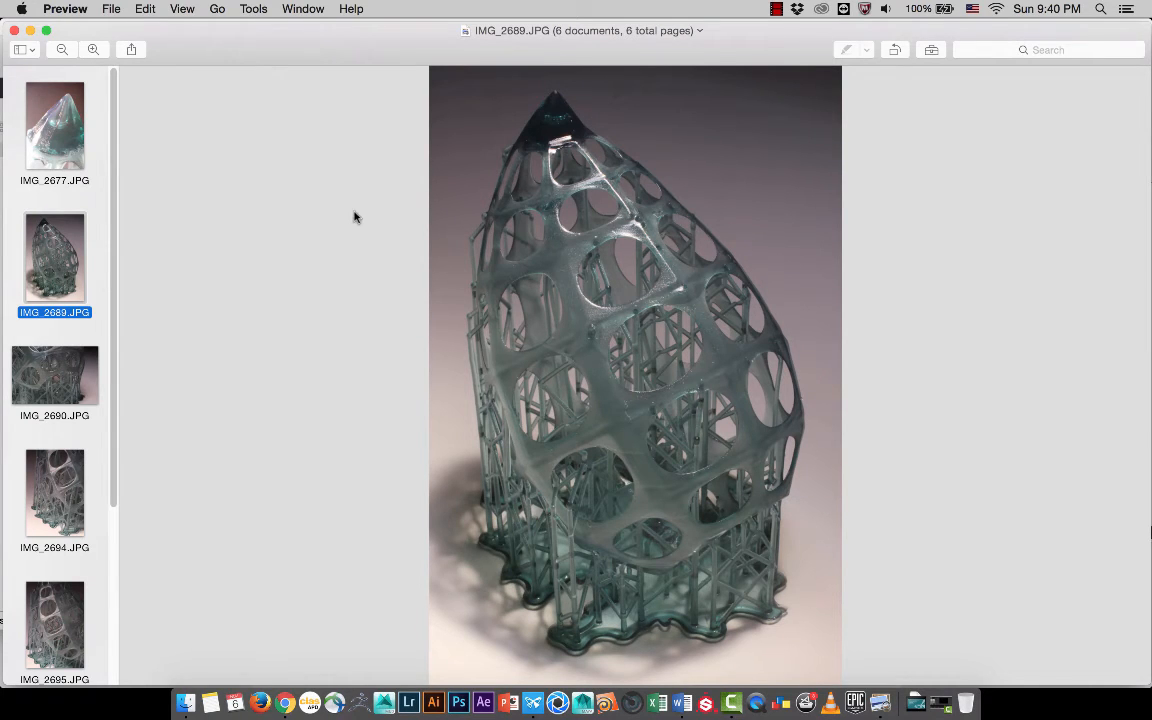
{"action": "left_click", "coordinate": [68, 128]}
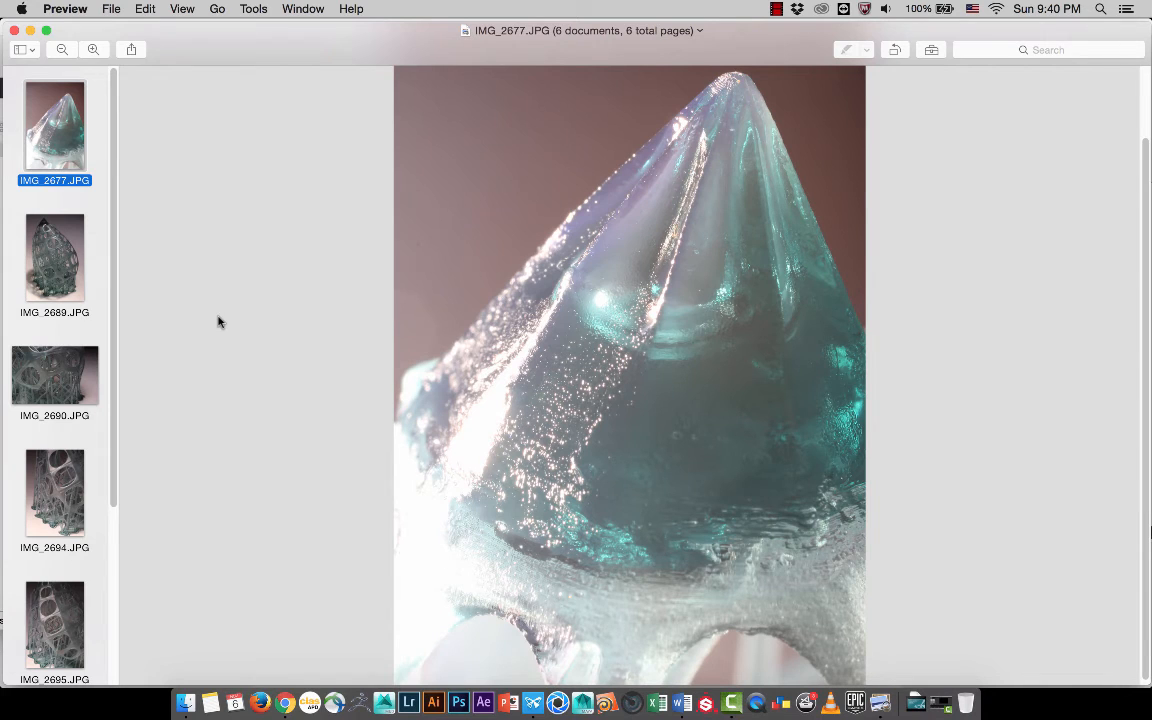
- Examine the printed lattice surface and support contact points up close in IMG_2690.JPG
{"action": "left_click", "coordinate": [38, 345]}
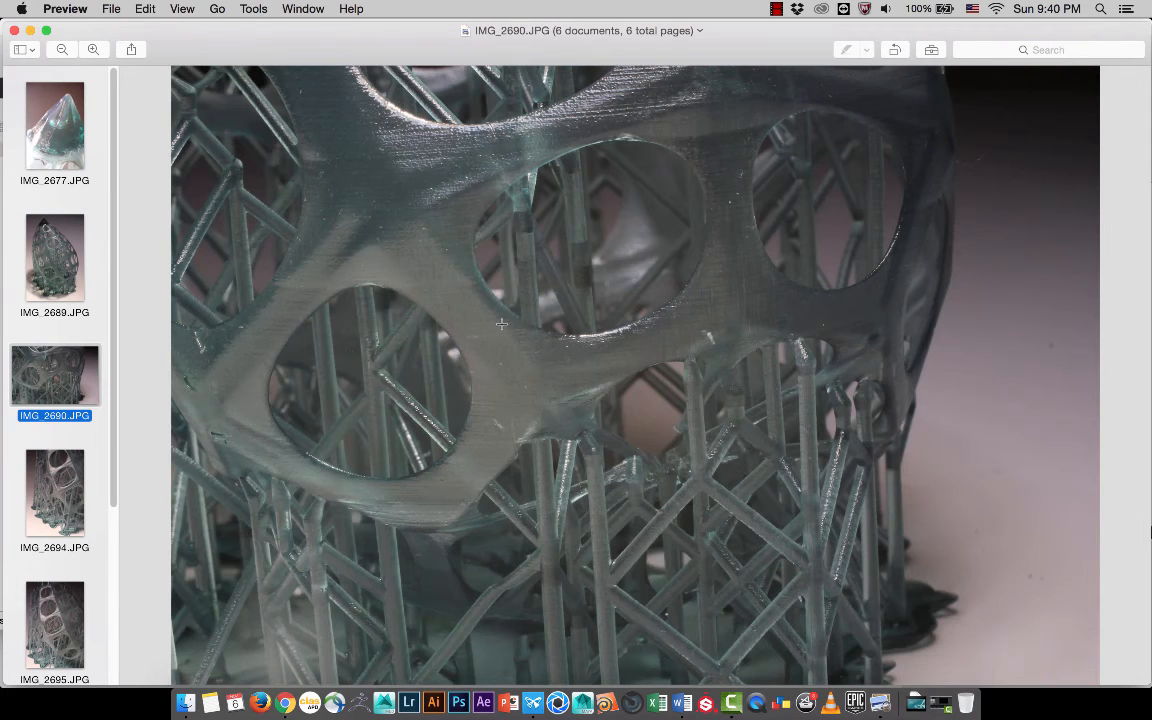
{"action": "scroll", "coordinate": [479, 324], "scroll_direction": "up", "scroll_amount": 5}
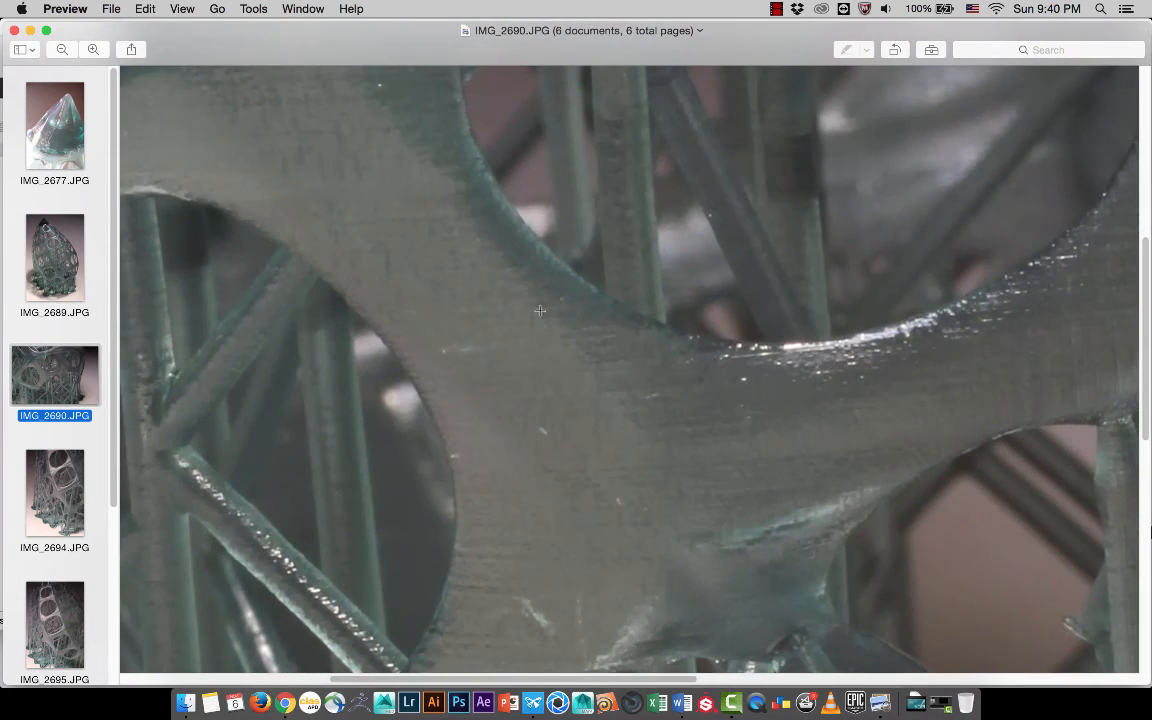
{"action": "scroll", "coordinate": [647, 308], "scroll_direction": "right", "scroll_amount": 10}
{"action": "scroll", "coordinate": [647, 308], "scroll_direction": "up", "scroll_amount": 5}
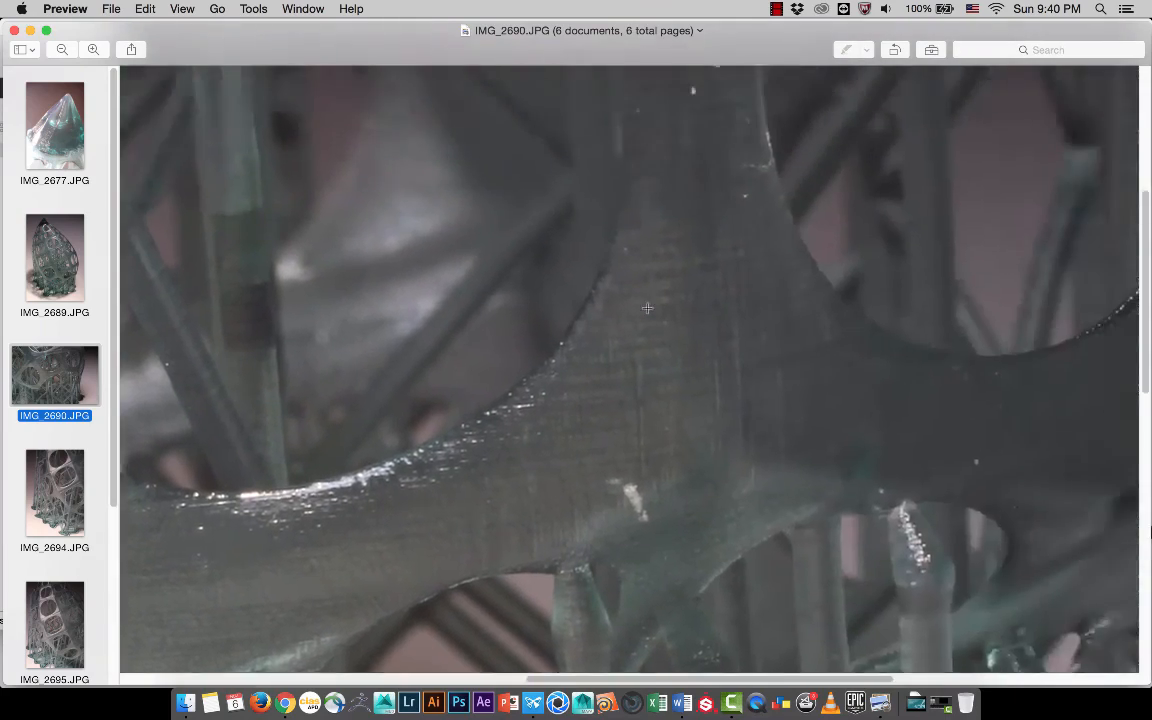
{"action": "scroll", "coordinate": [647, 308], "scroll_direction": "left", "scroll_amount": 15}
{"action": "scroll", "coordinate": [647, 308], "scroll_direction": "up", "scroll_amount": 5}
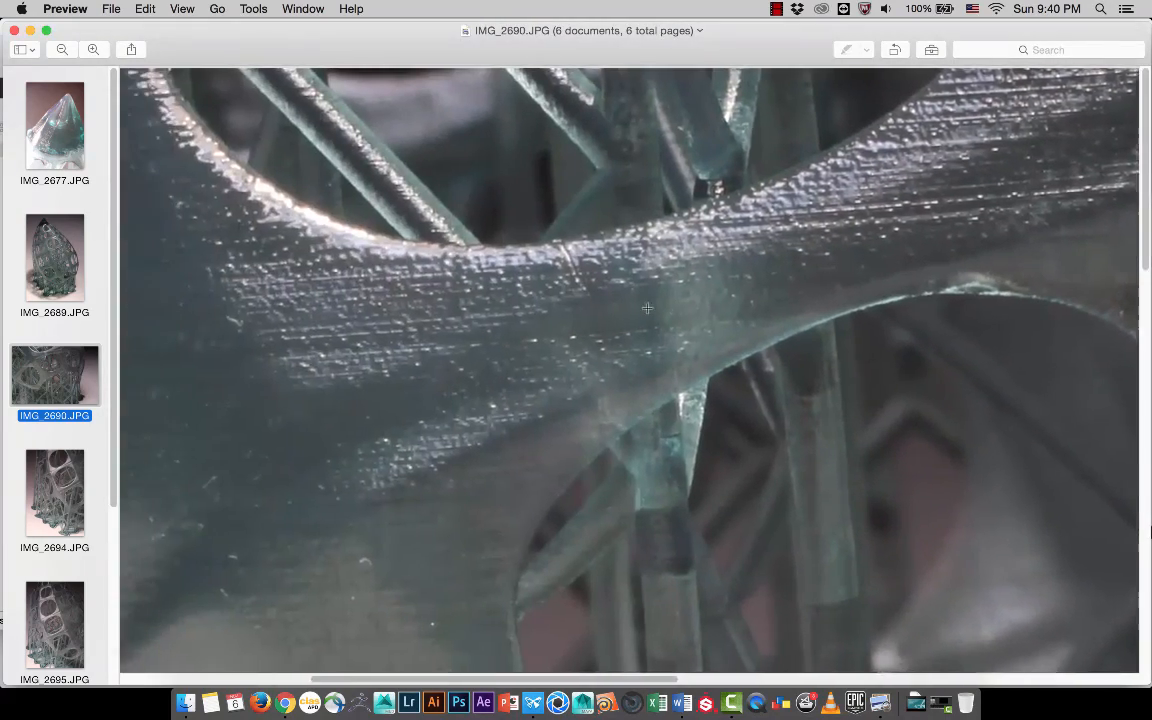
{"action": "scroll", "coordinate": [647, 308], "scroll_direction": "down", "scroll_amount": 3}
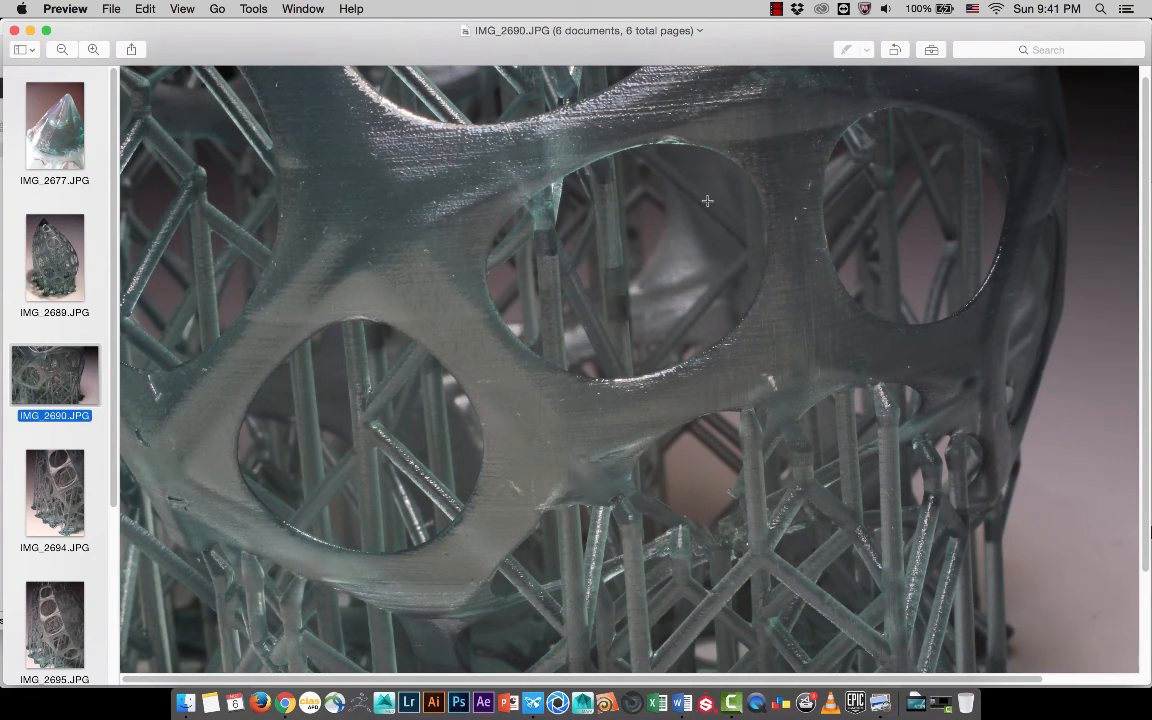
- View the printed supports and lattice in IMG_2694.JPG, IMG_2695.JPG and IMG_2697.JPG
{"action": "left_click", "coordinate": [66, 440]}
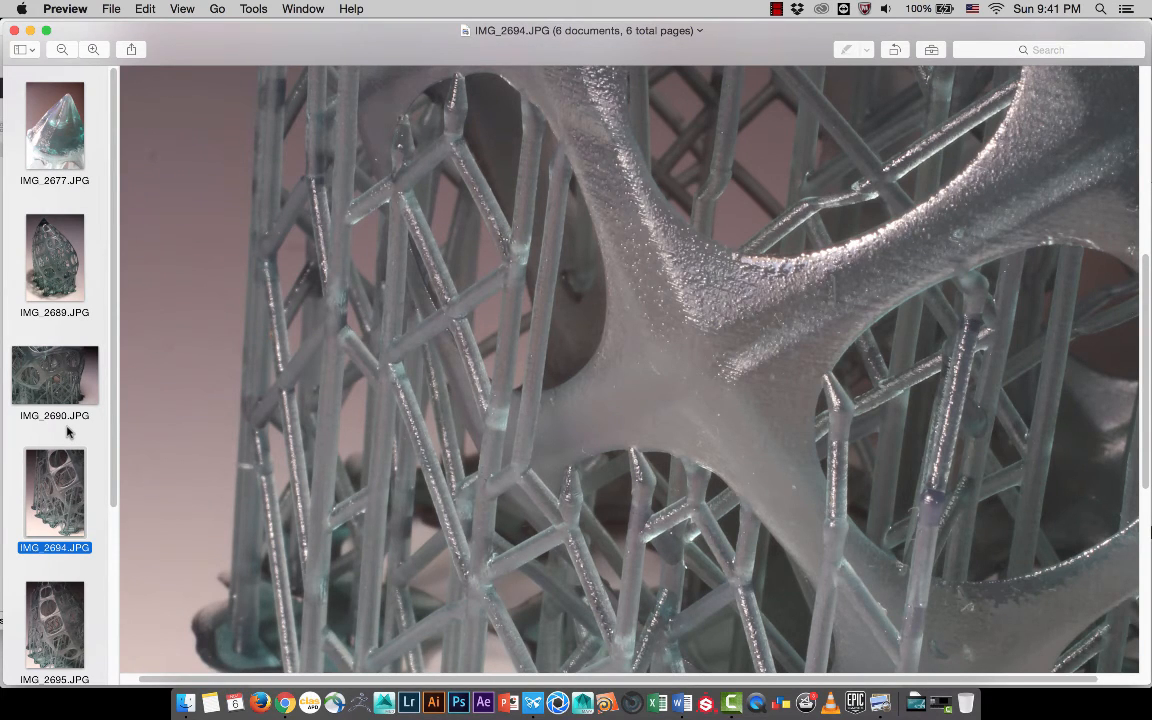
{"action": "scroll", "coordinate": [54, 560], "scroll_direction": "down", "scroll_amount": 5}
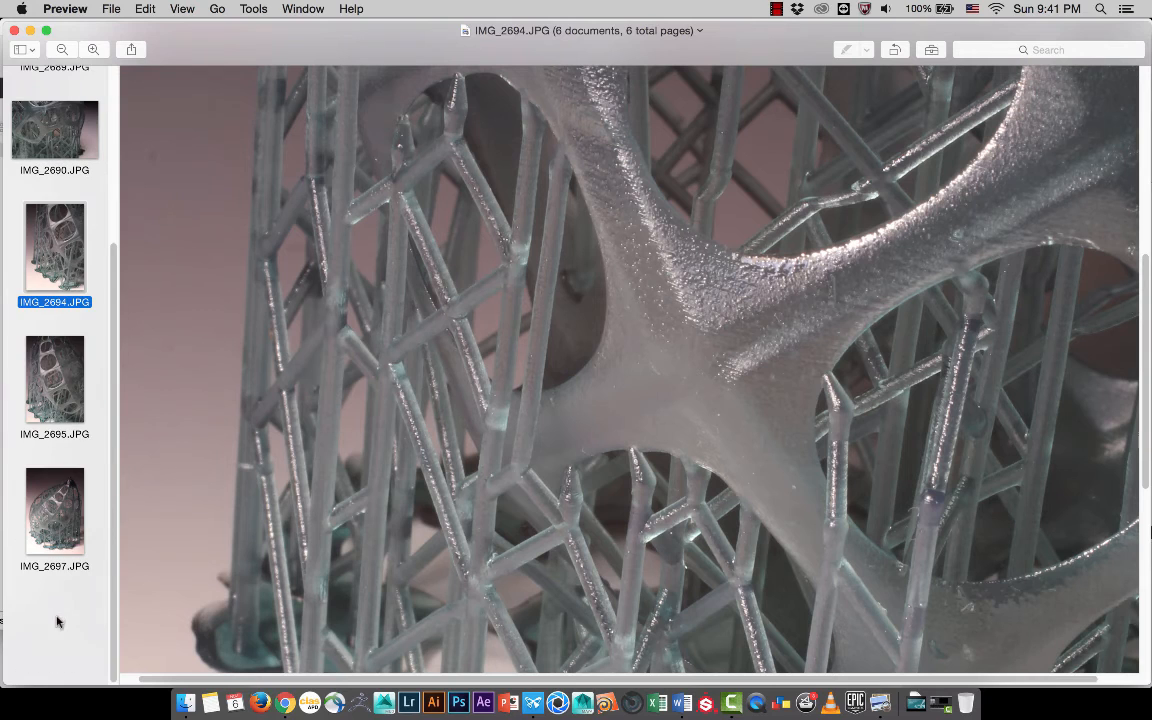
{"action": "left_click", "coordinate": [61, 396]}
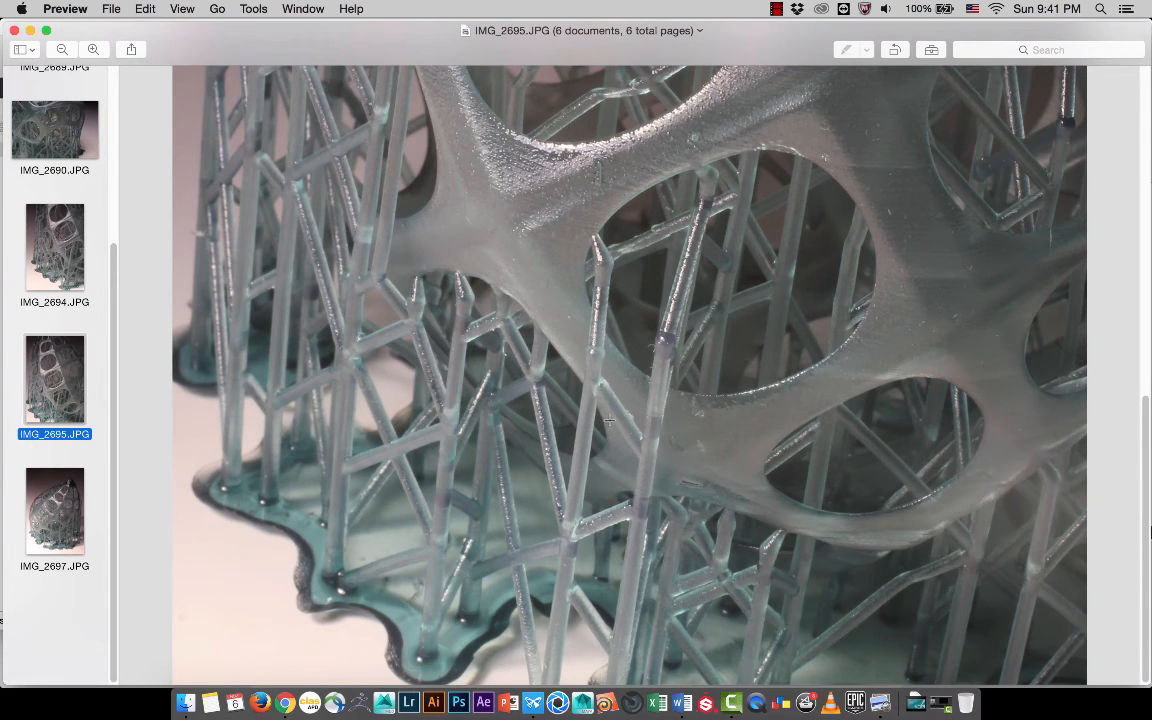
{"action": "left_click", "coordinate": [71, 483]}
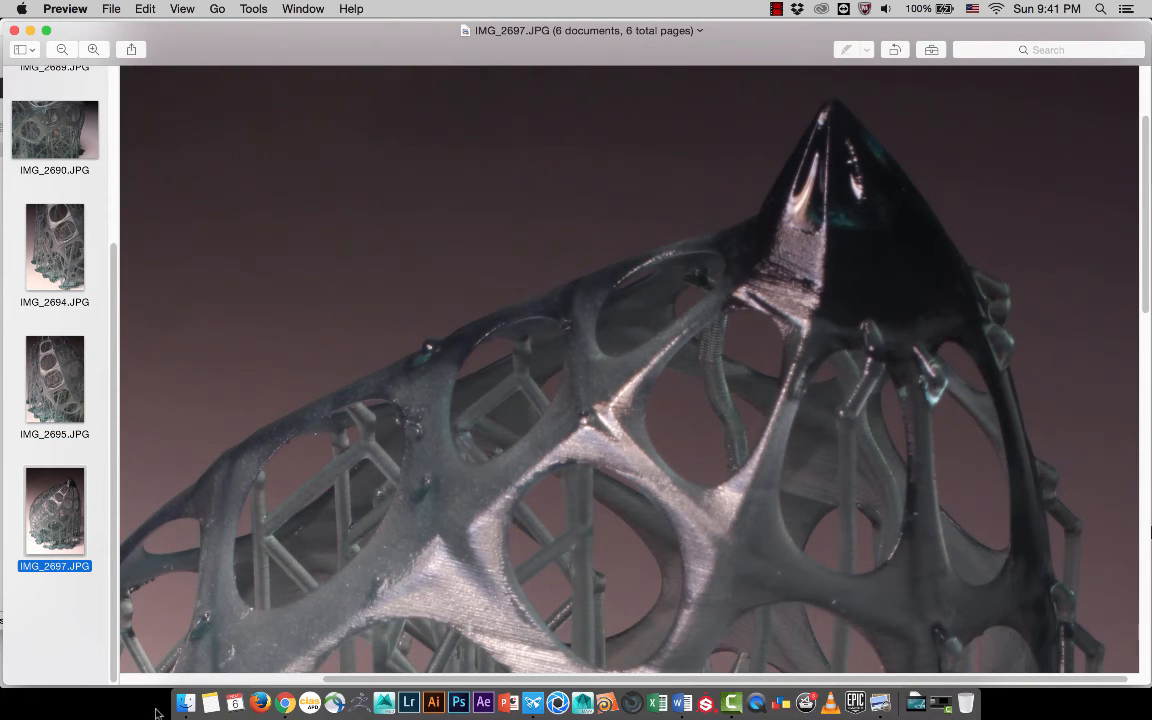
- Return to Finder and open the video MVI_2703.MOV from the 3D Printing folder
{"action": "left_click", "coordinate": [185, 703]}
{"action": "scroll", "coordinate": [209, 547], "scroll_direction": "down", "scroll_amount": 10}
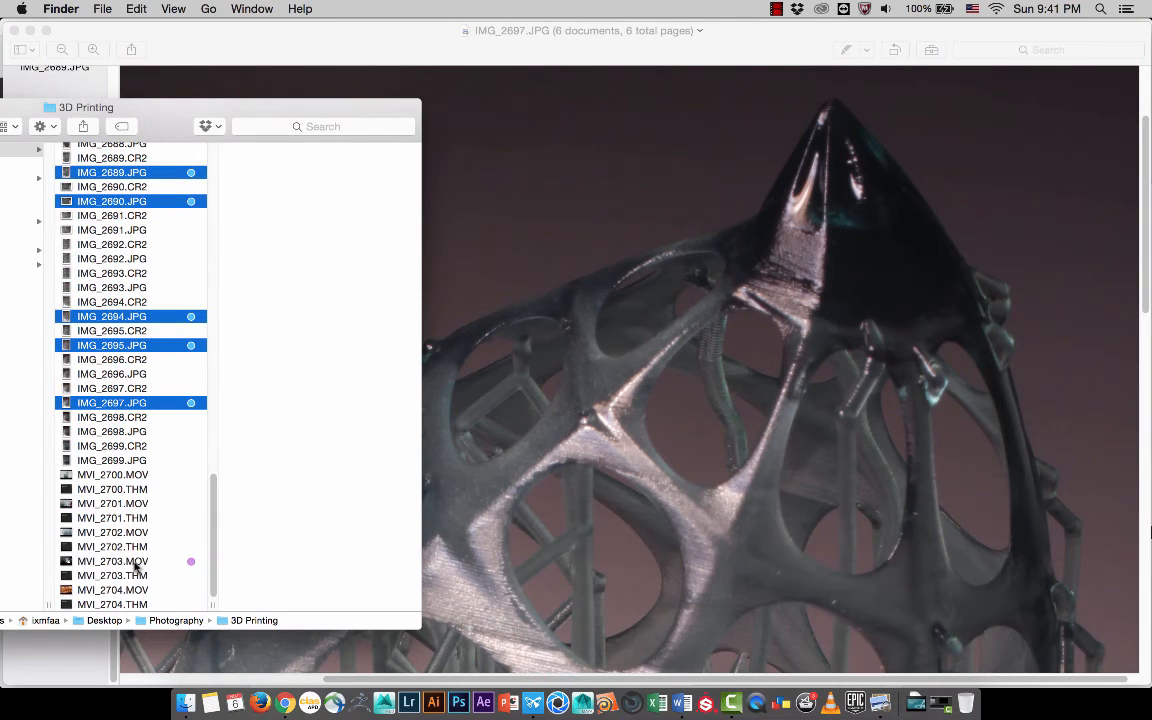
{"action": "left_click", "coordinate": [136, 562]}
{"action": "double_click", "coordinate": [136, 563]}
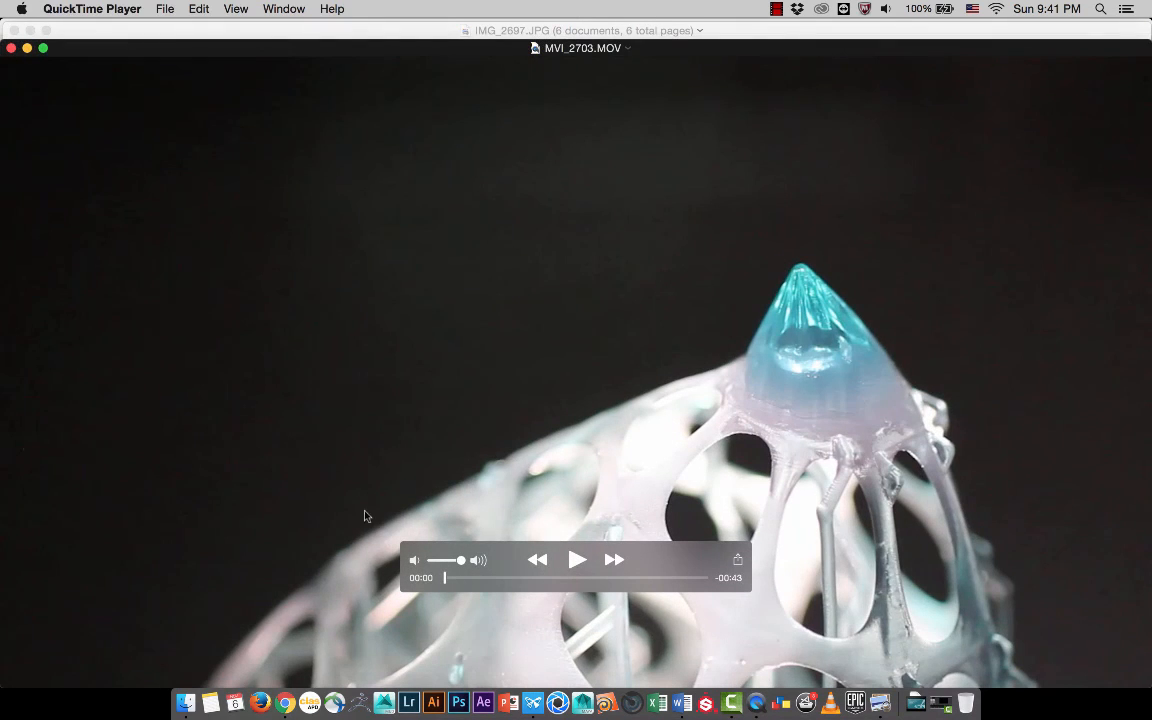